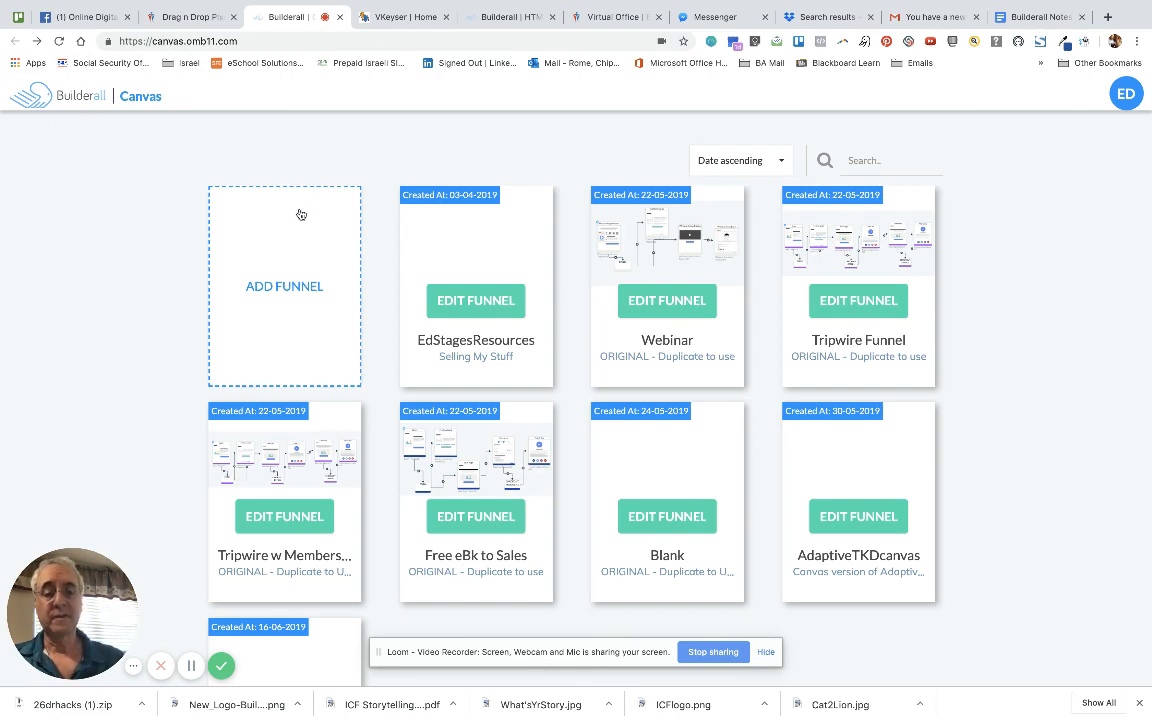
Start a new funnel with HSTheatreProgram as both its title and description, and proceed to template selection
left_click(276, 291)
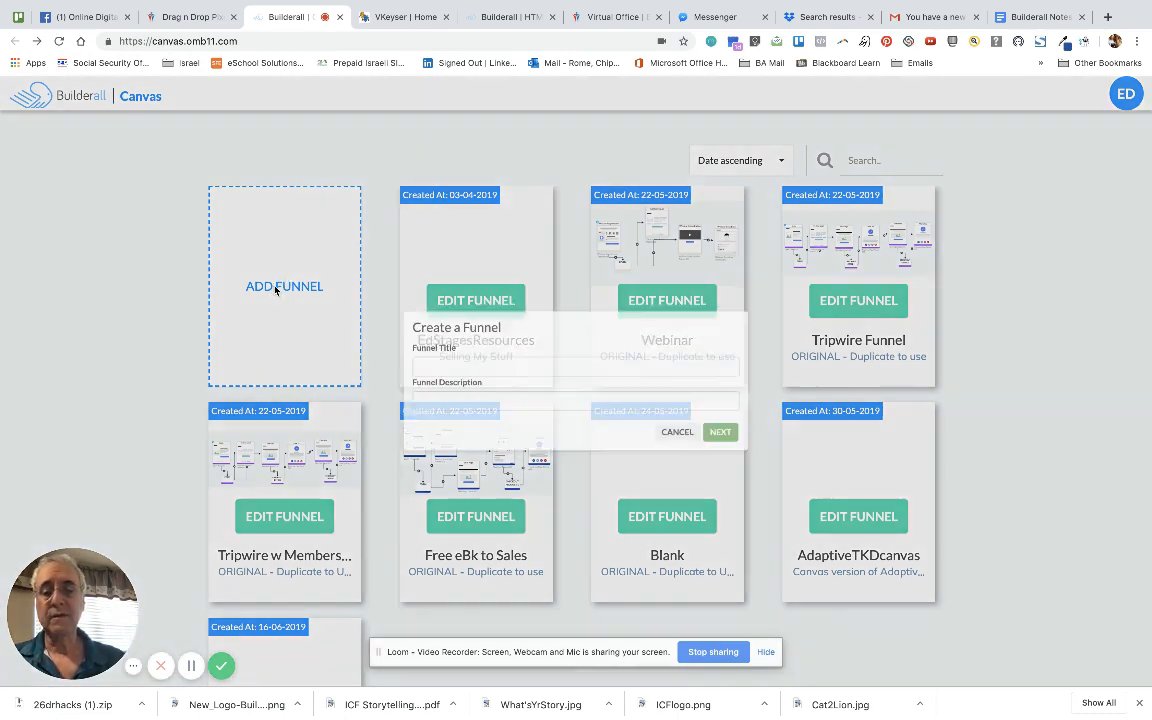
left_click(418, 361)
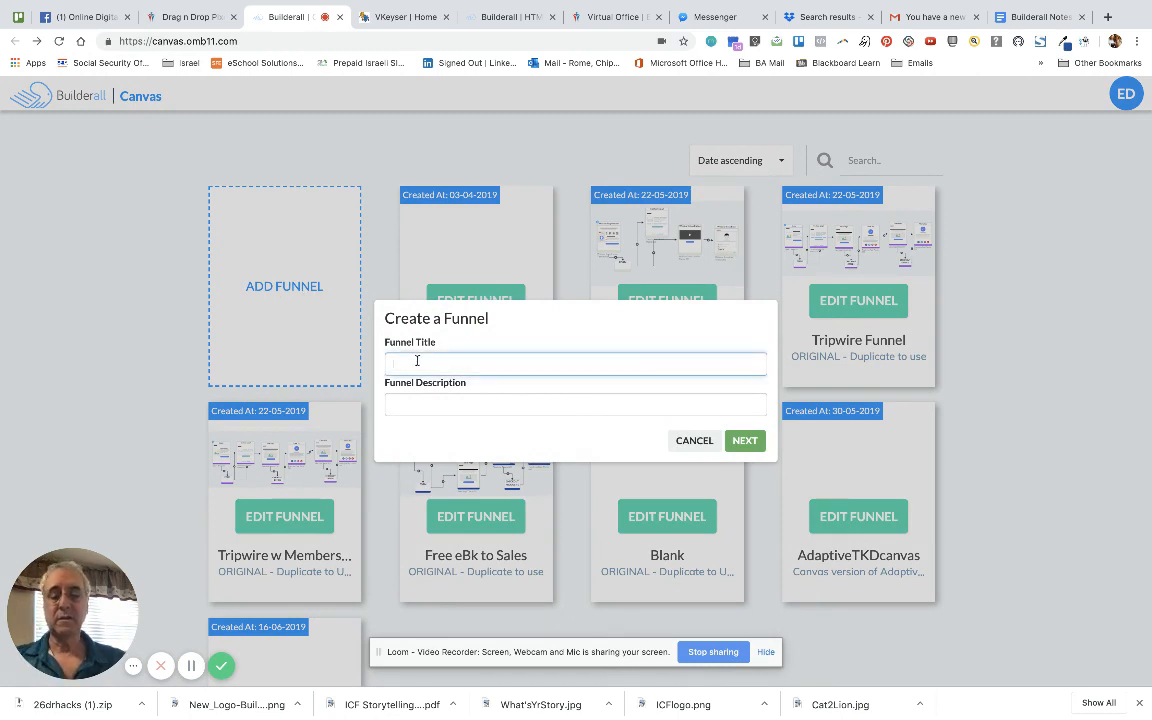
type("HS")
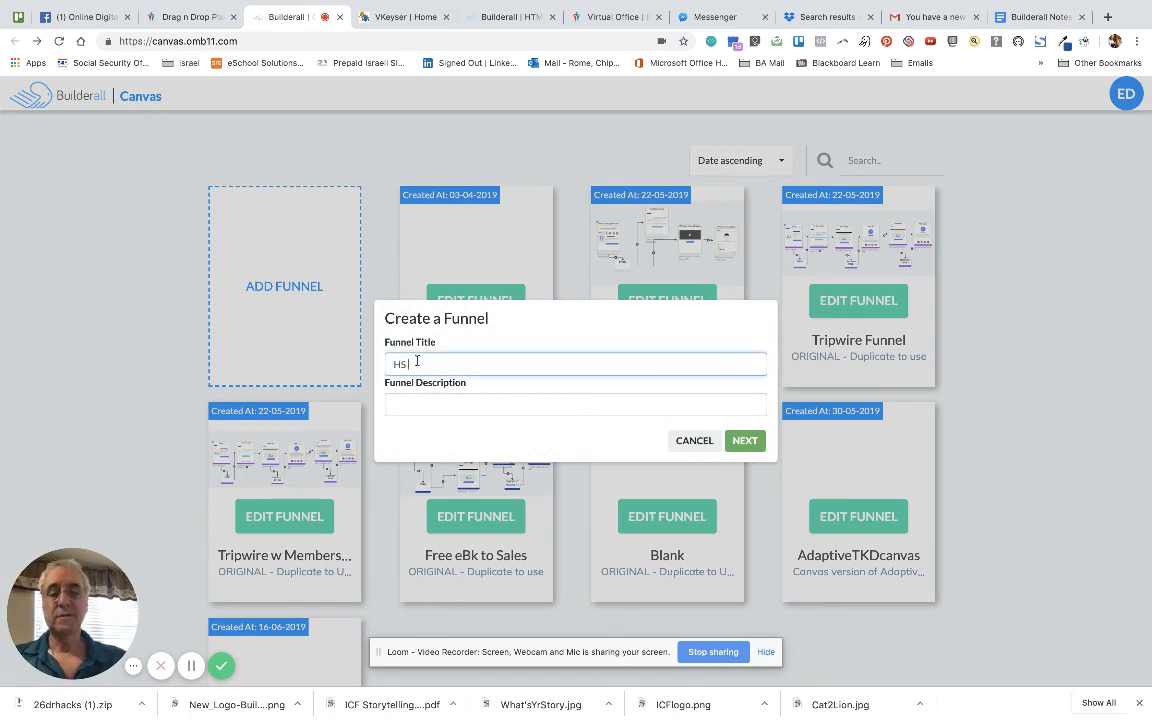
type("Theatre")
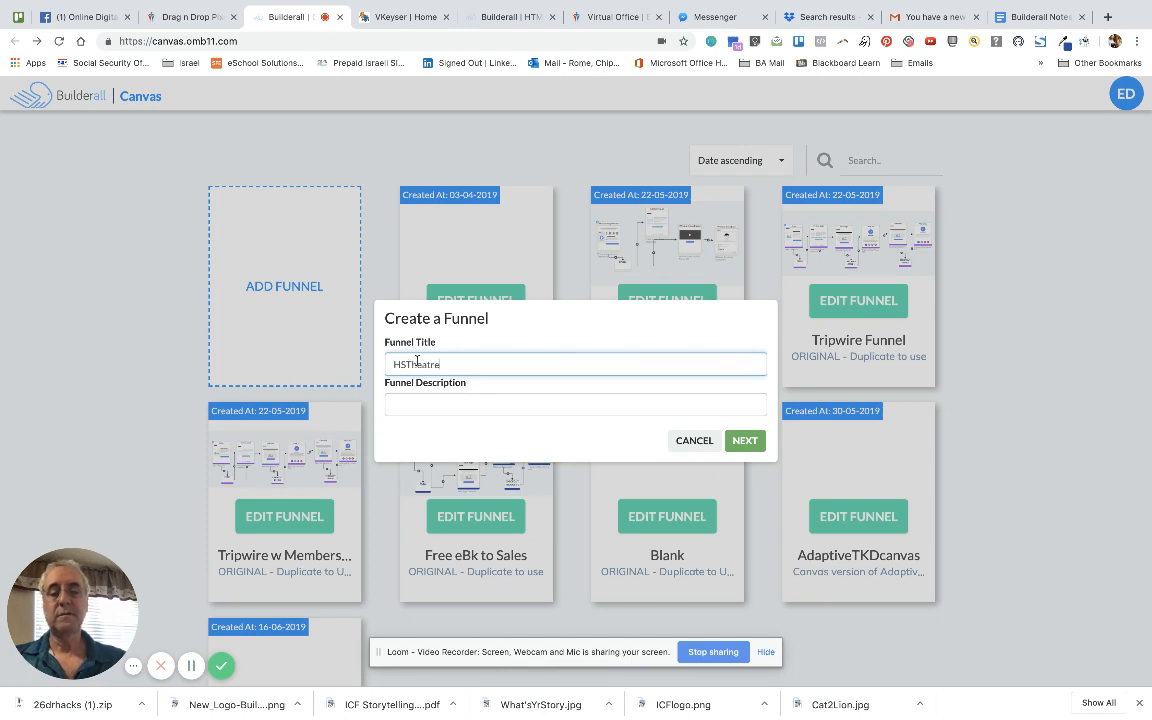
type("Program")
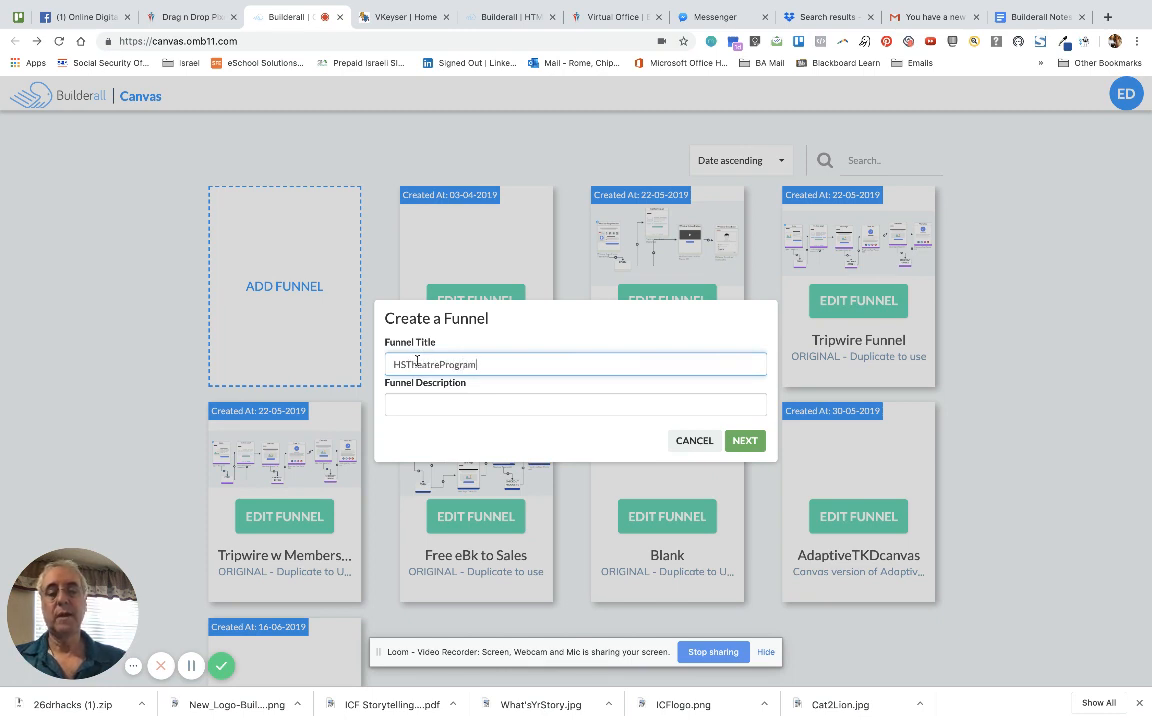
left_click_drag(491, 362, 382, 365)
key("ctrl+c")
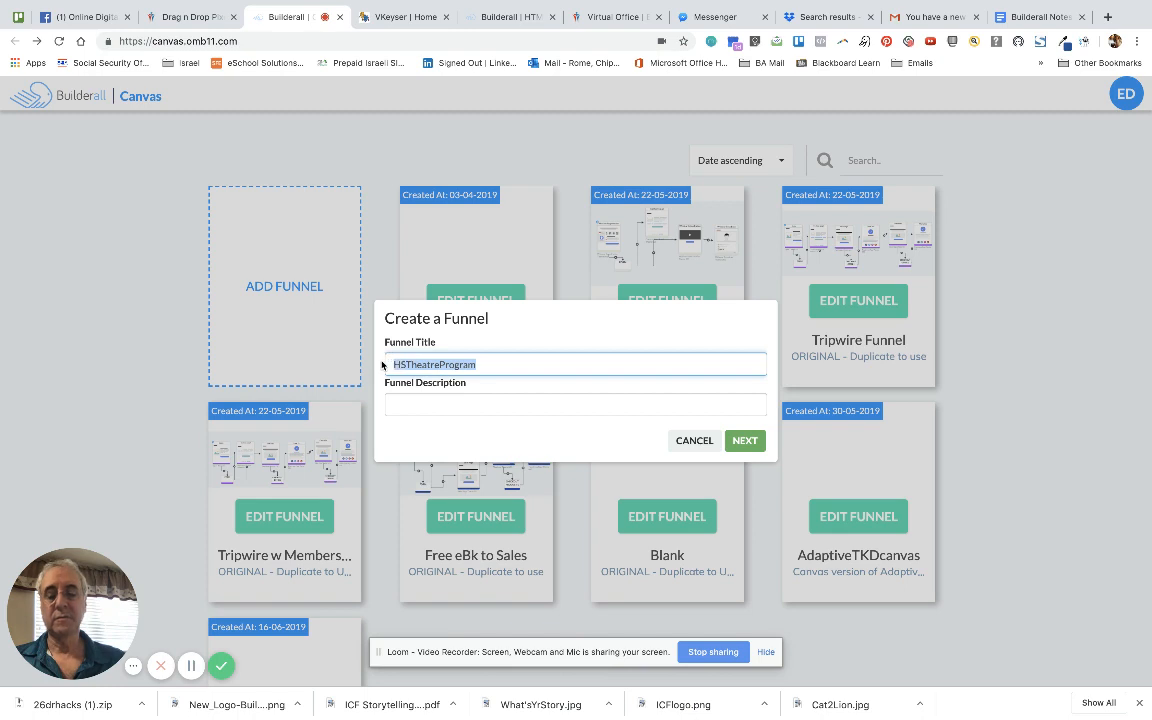
left_click(396, 401)
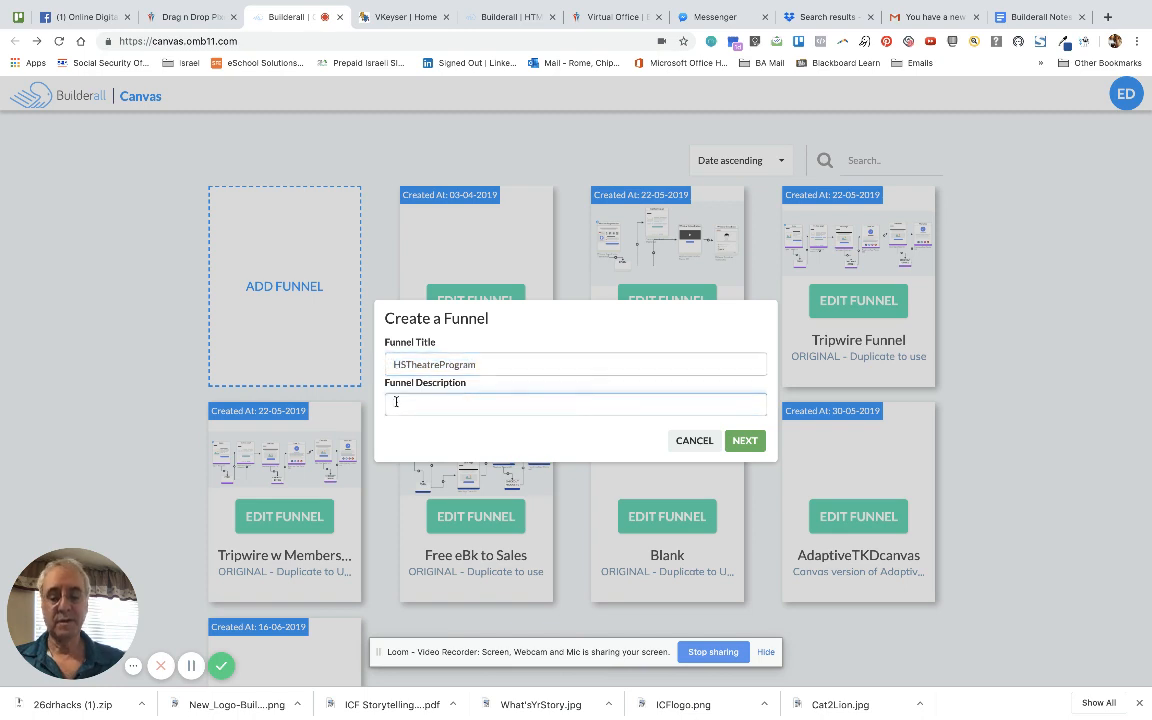
key("ctrl+v")
left_click(745, 440)
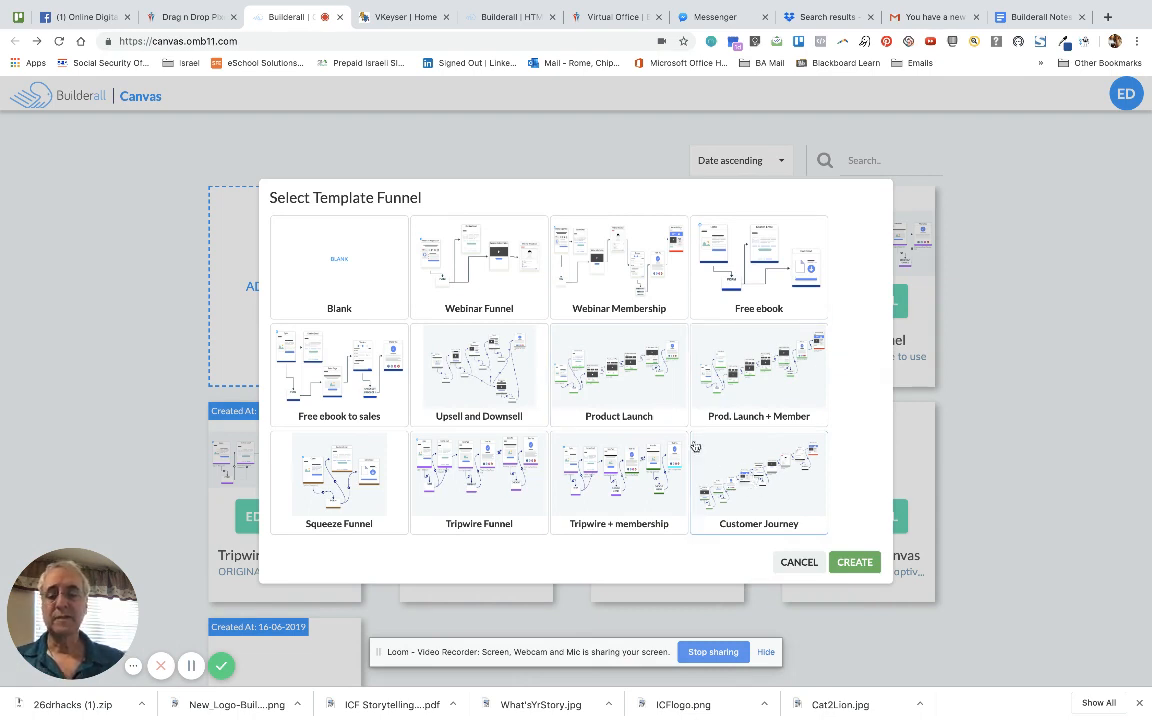
Create the funnel from the Blank template and add a Generic page to the empty canvas
left_click(343, 282)
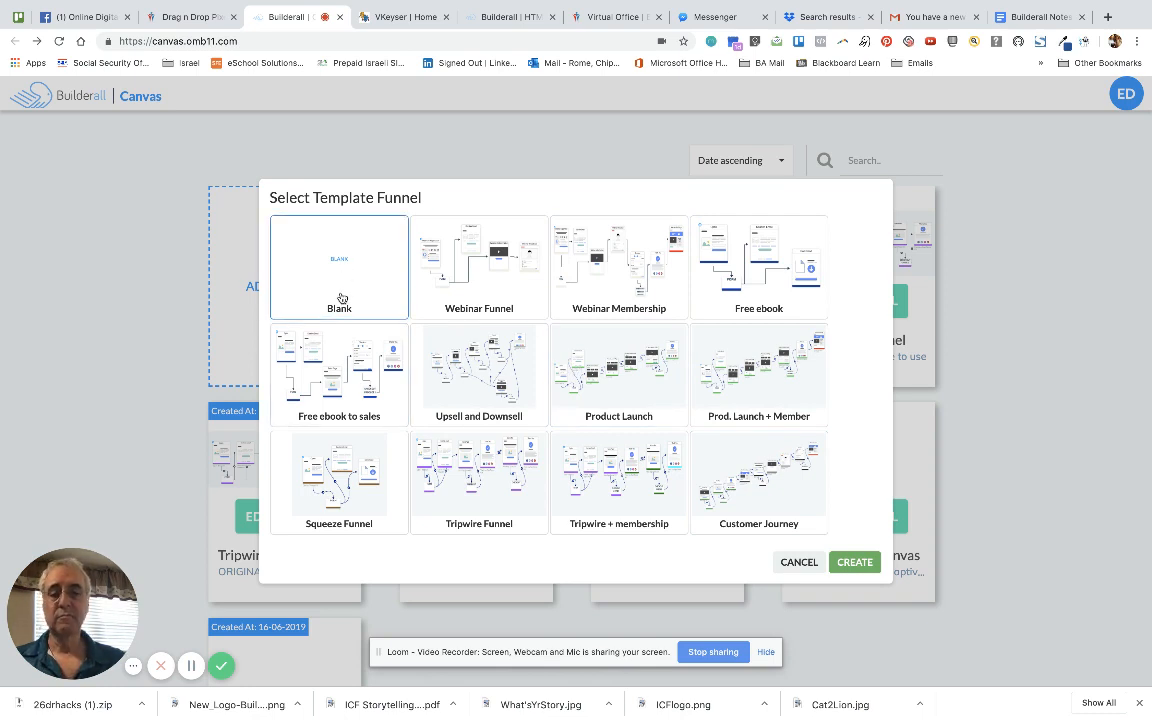
left_click(855, 563)
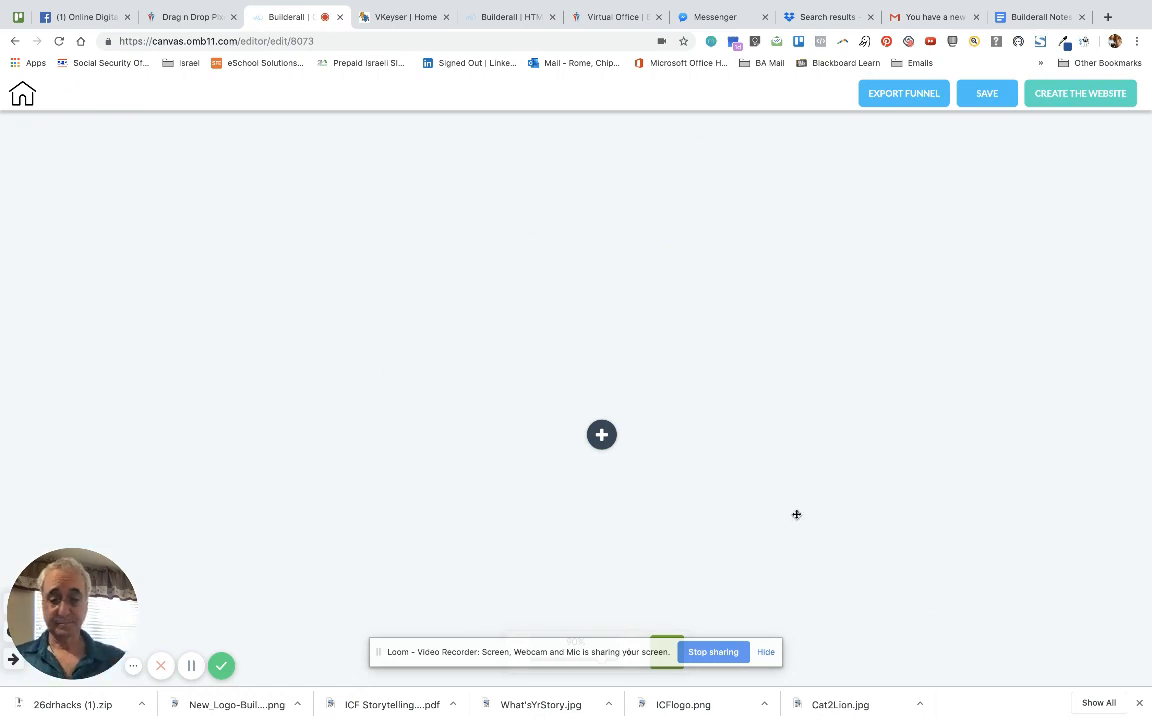
left_click(602, 436)
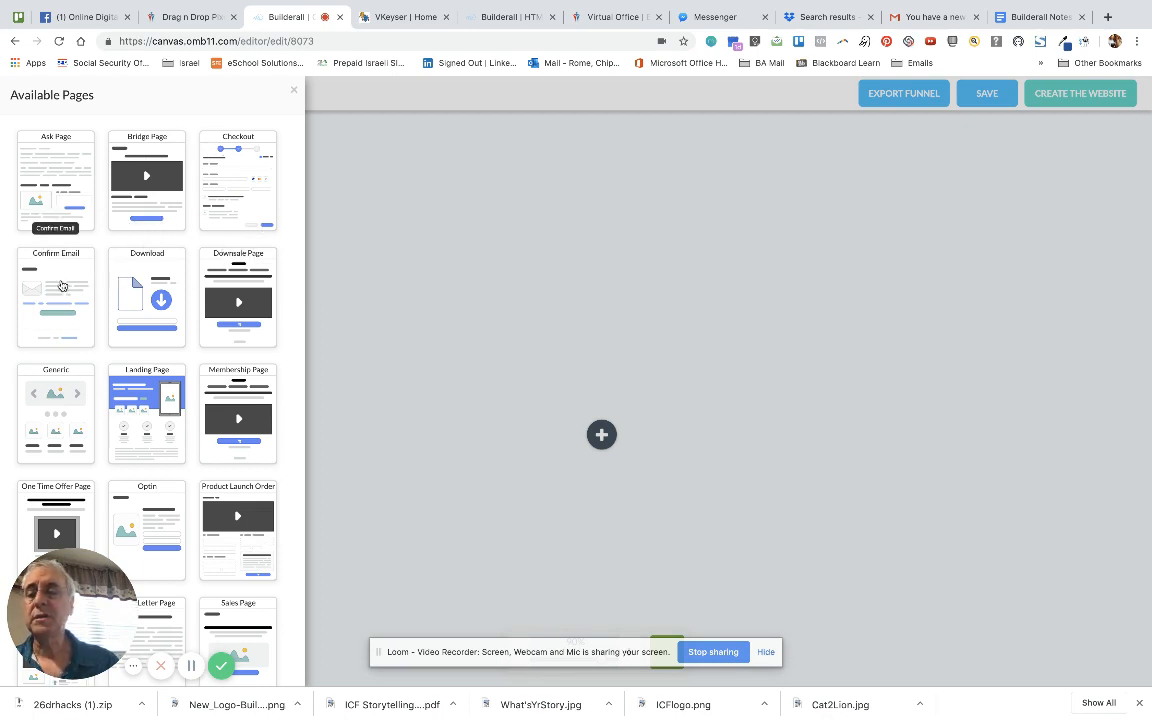
left_click(63, 403)
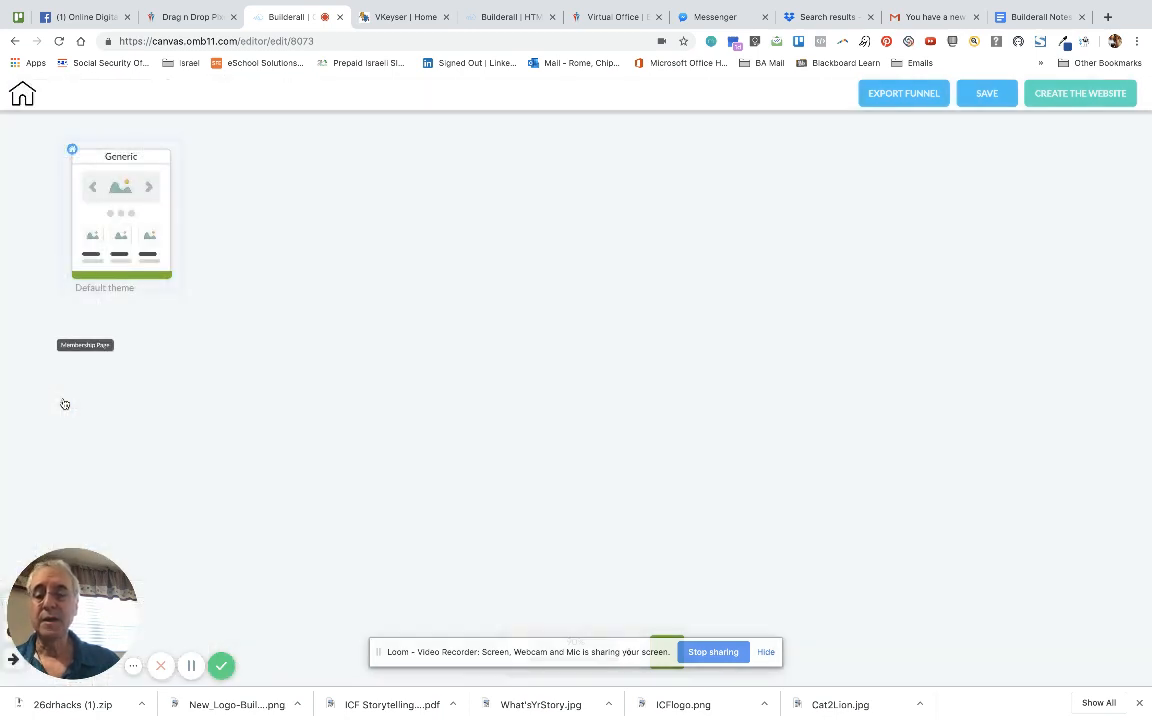
mouse_move(172, 197)
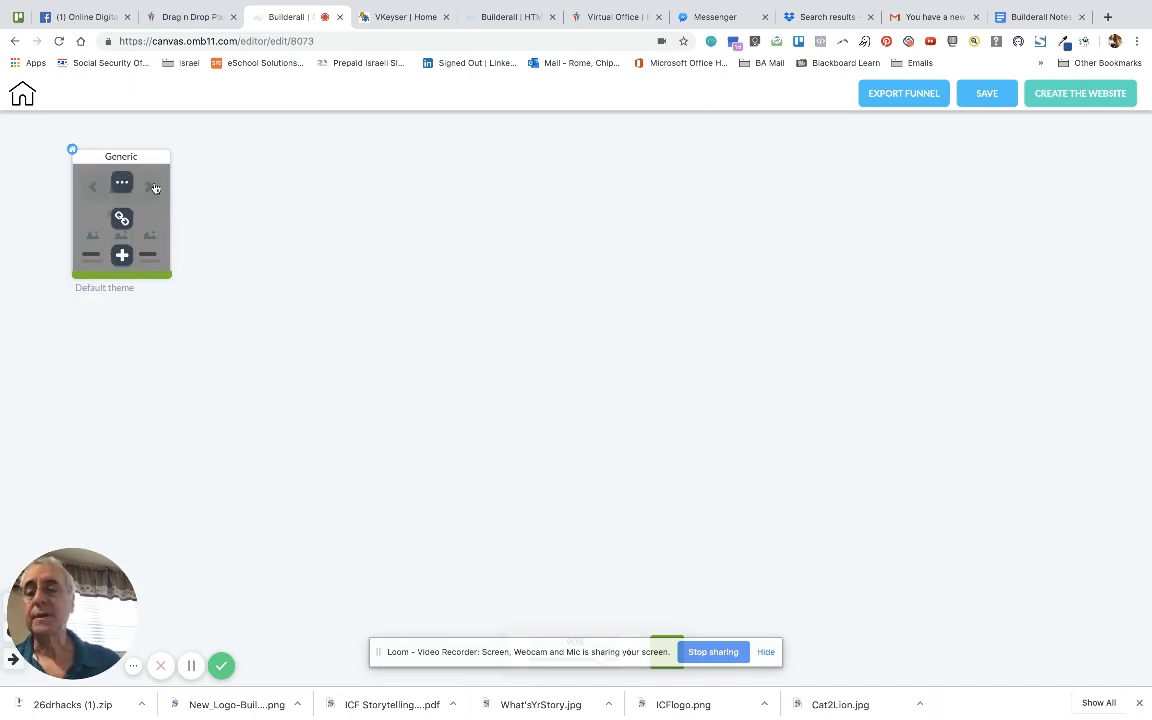
right_click(155, 188)
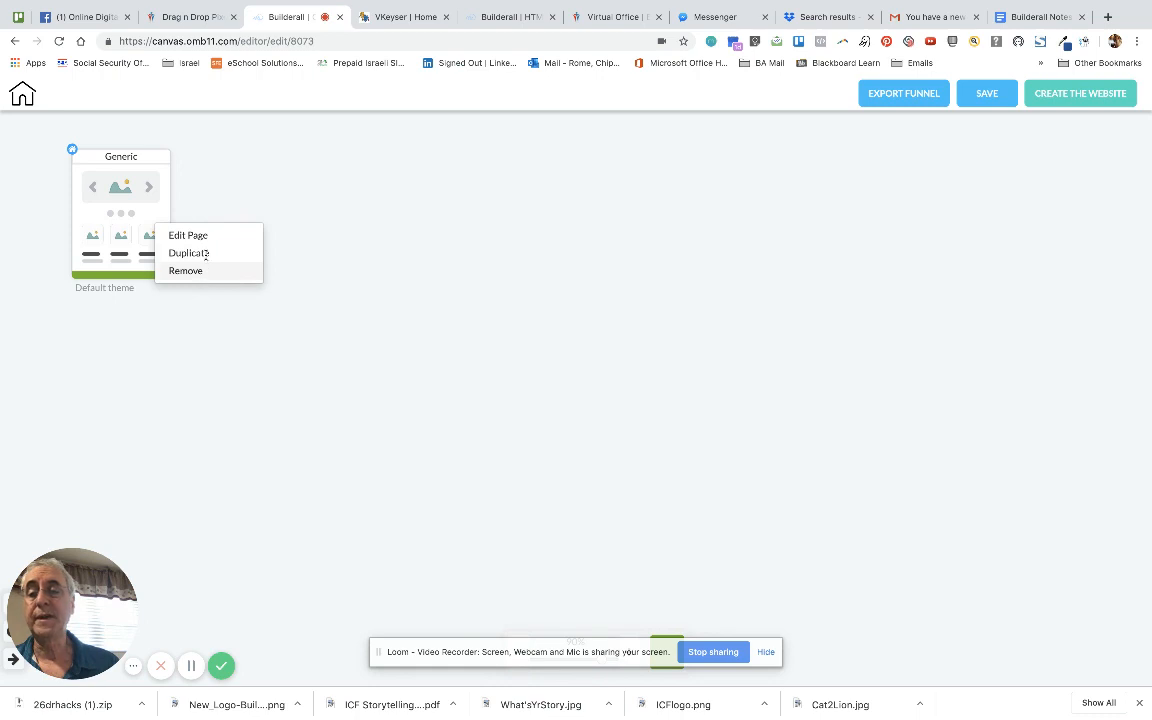
left_click(150, 191)
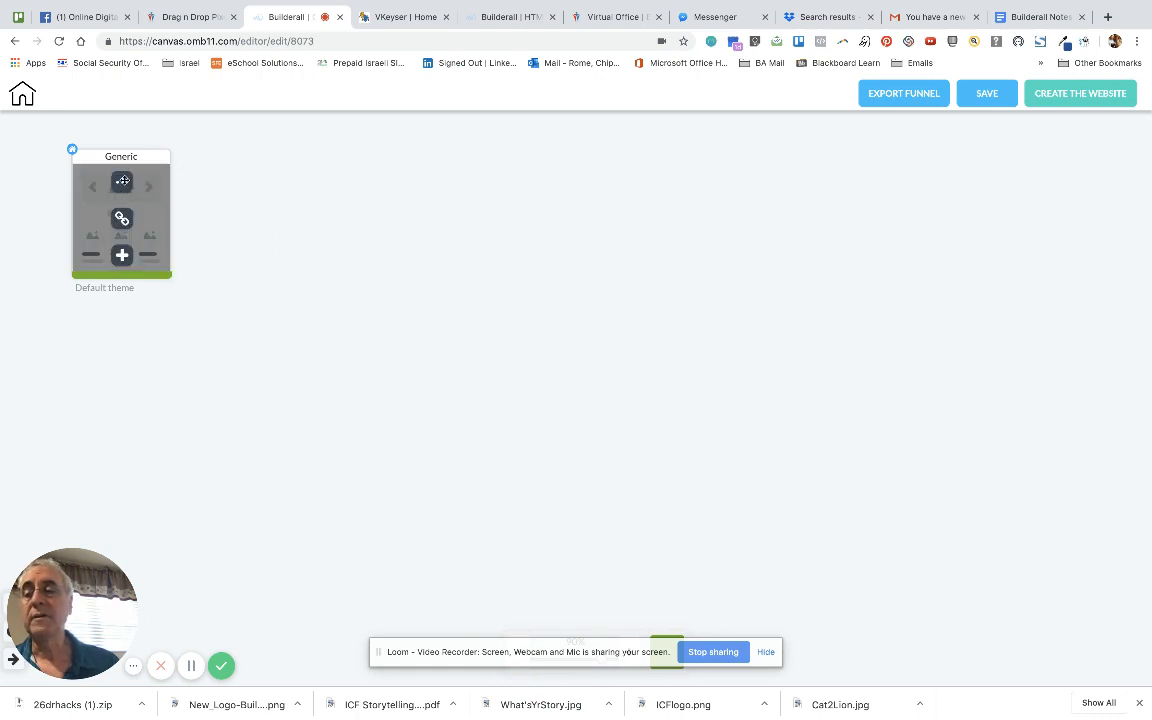
Preview Generic Theme 008 and apply it as the Generic page's theme
left_click(122, 184)
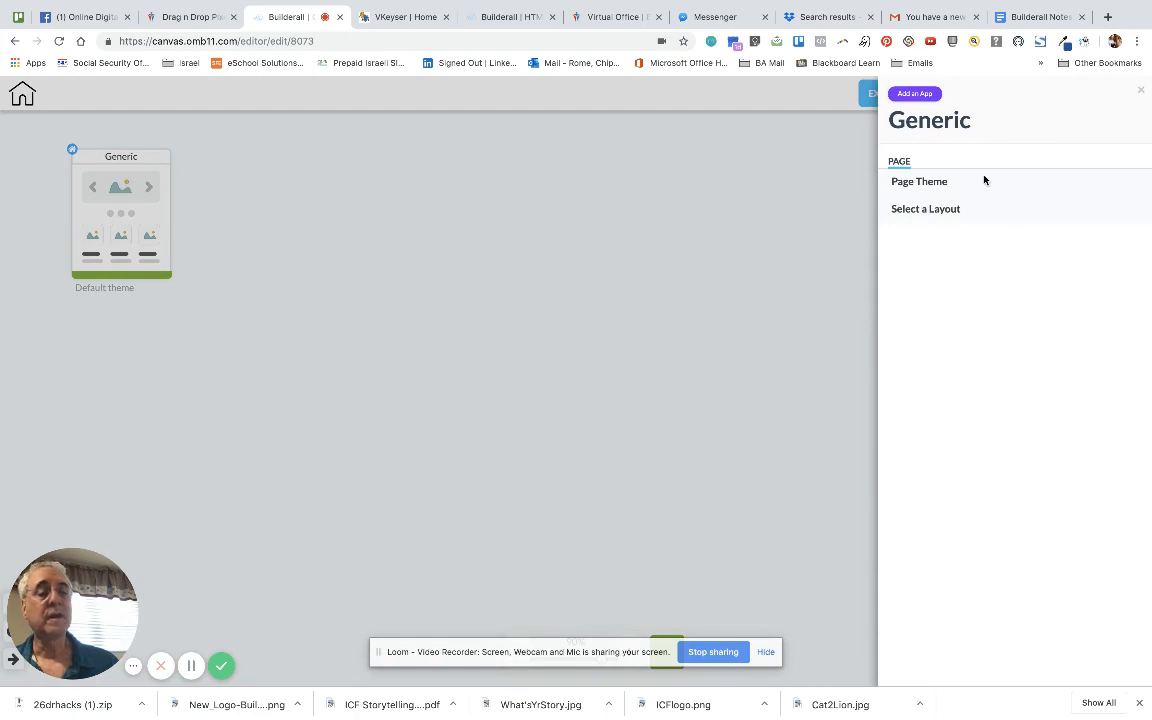
left_click(938, 183)
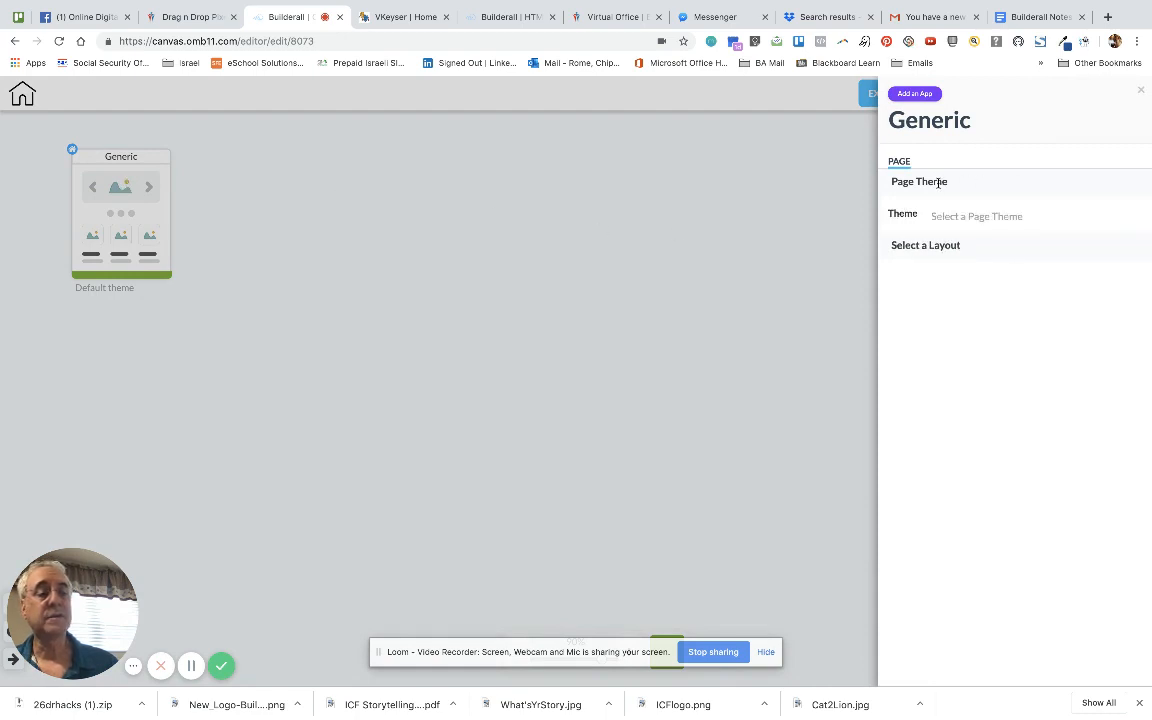
left_click(947, 235)
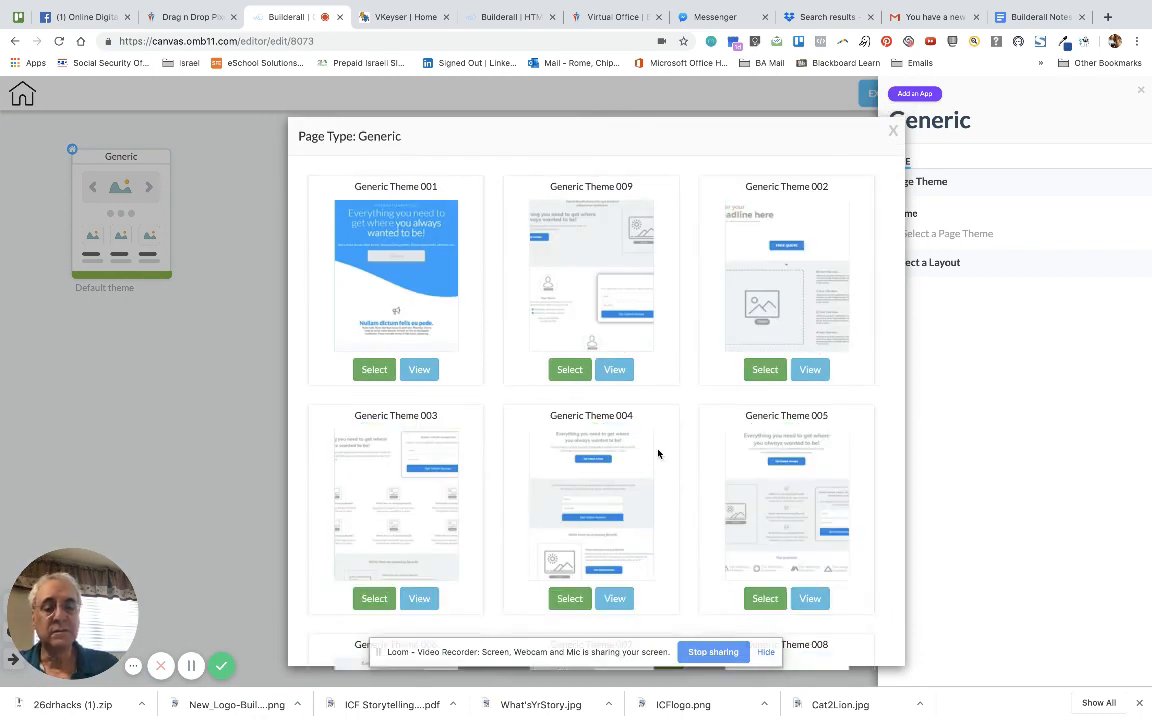
scroll(658, 453, "down", 1)
scroll(658, 453, "down", 2)
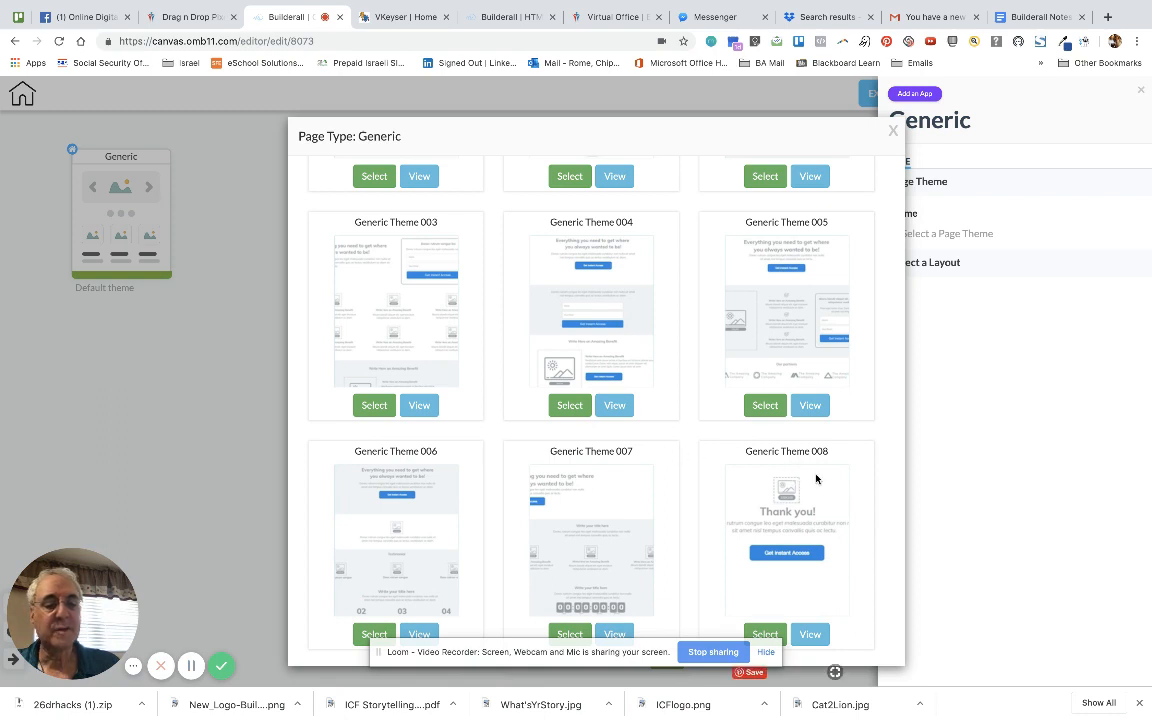
left_click(808, 634)
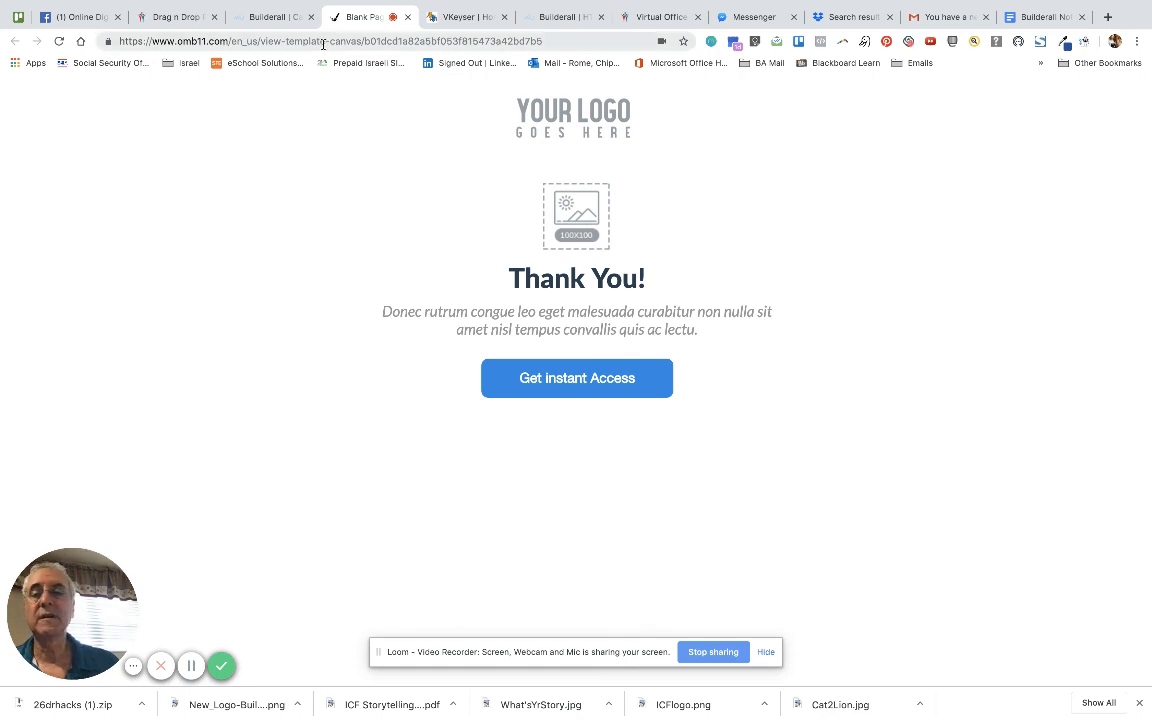
left_click(279, 17)
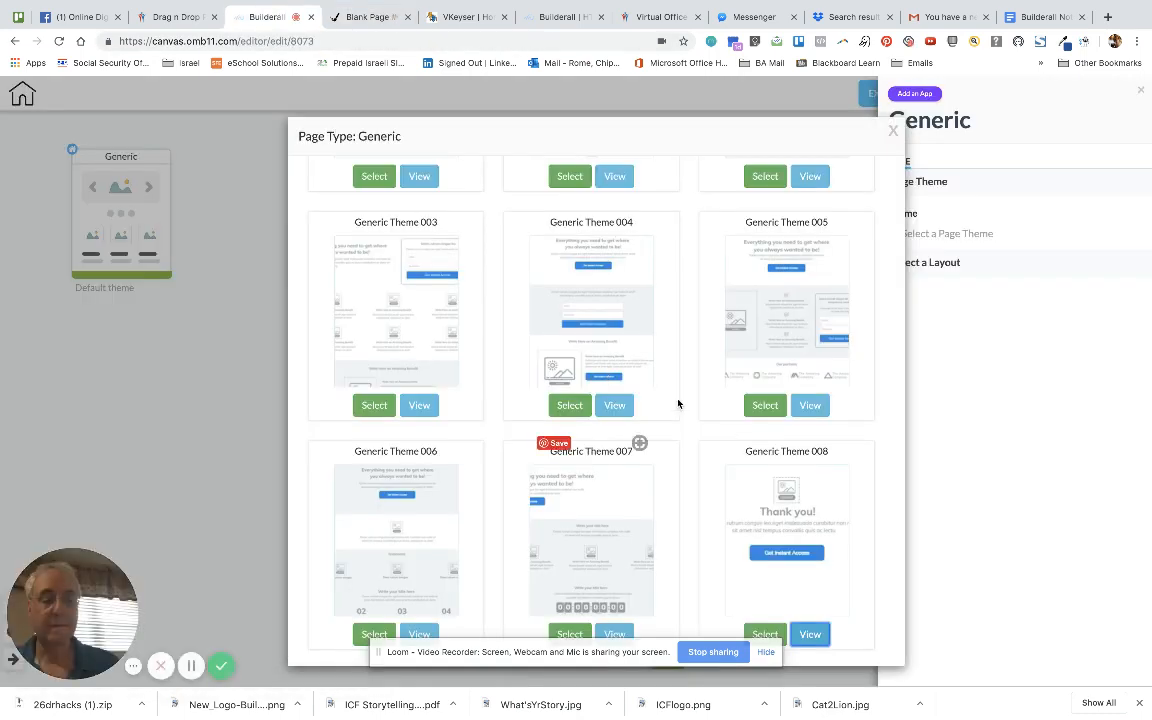
left_click(774, 633)
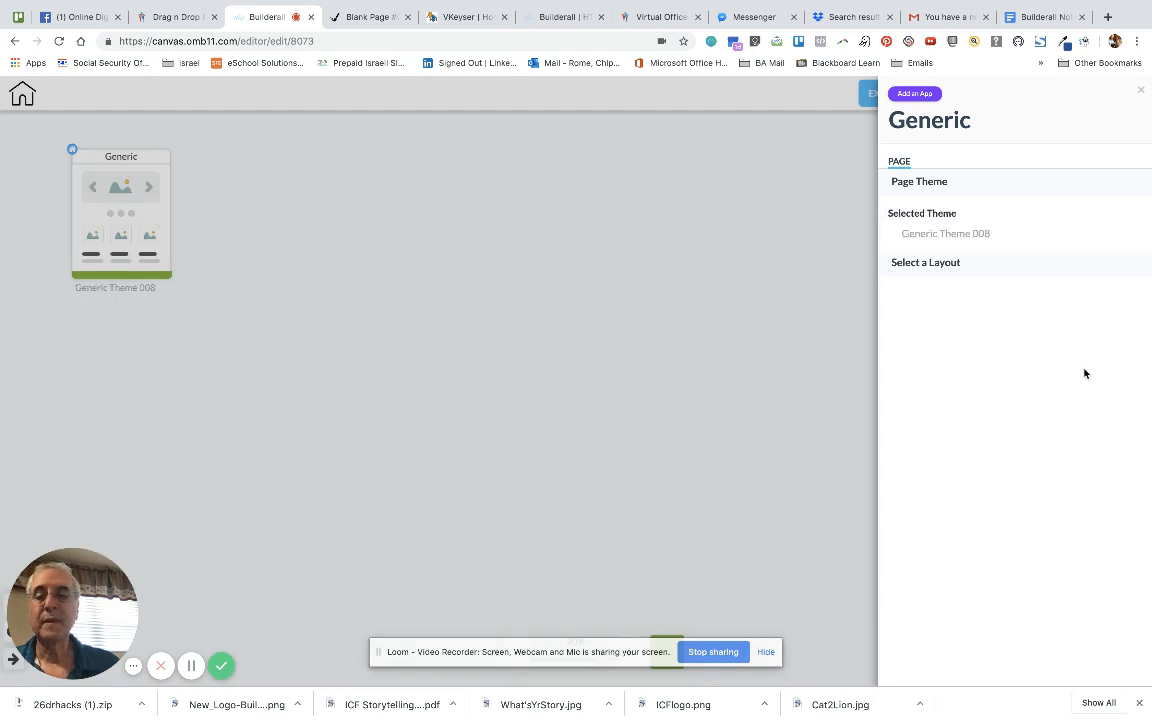
Check which layouts are available for the Generic page, keeping Default Layout, and close its settings
left_click(950, 263)
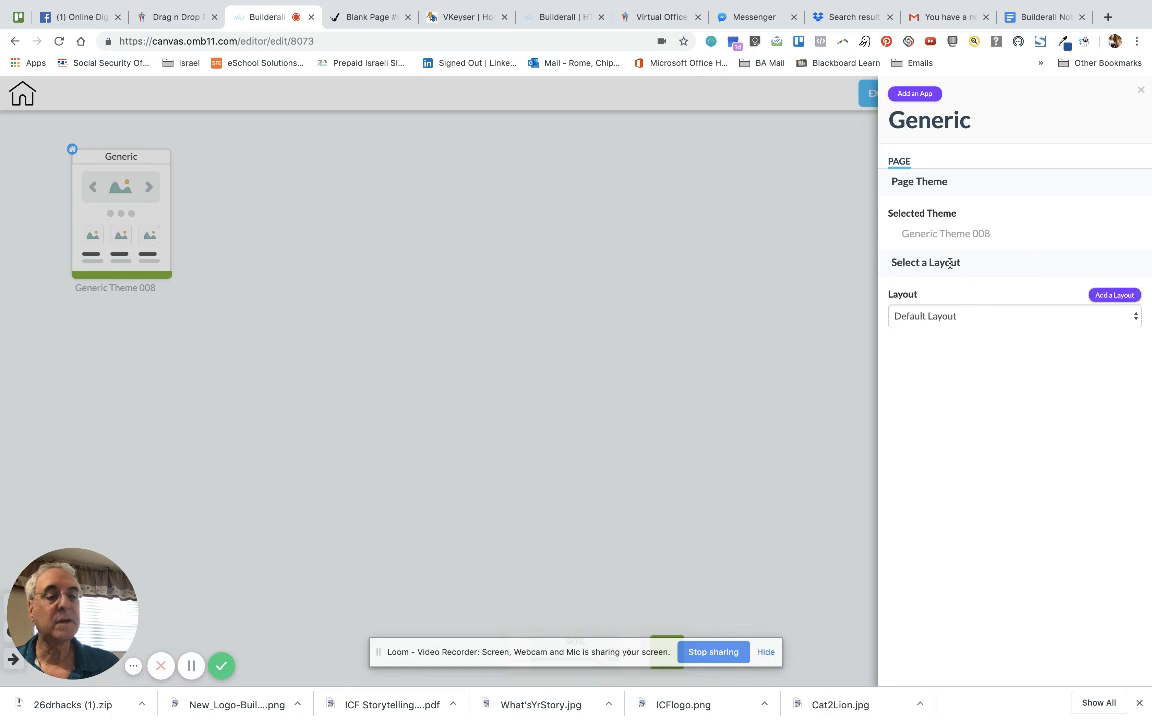
left_click(1136, 318)
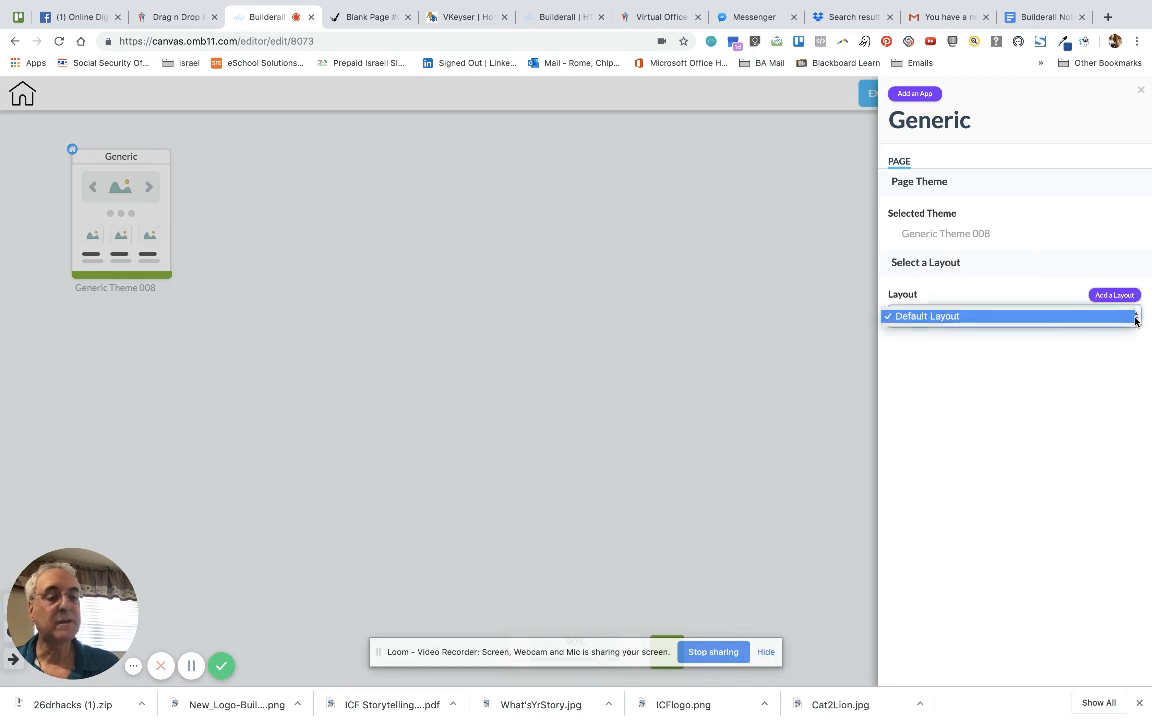
left_click(1013, 343)
left_click(711, 394)
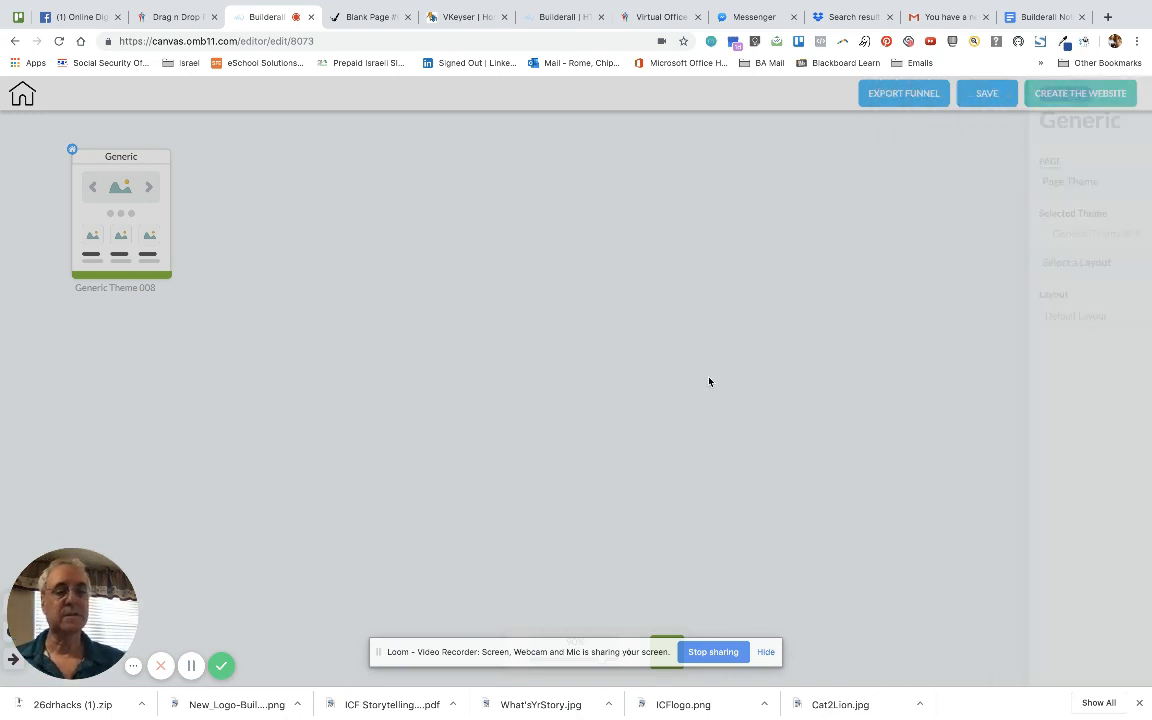
mouse_move(166, 234)
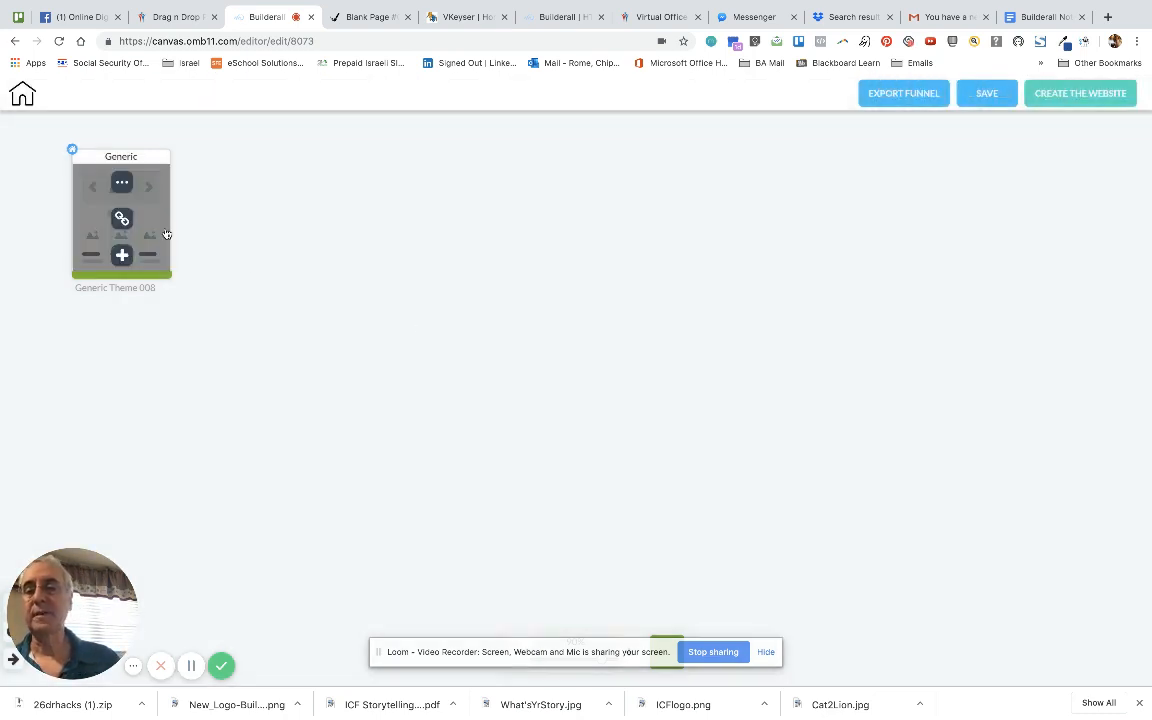
left_click(127, 159)
left_click(278, 149)
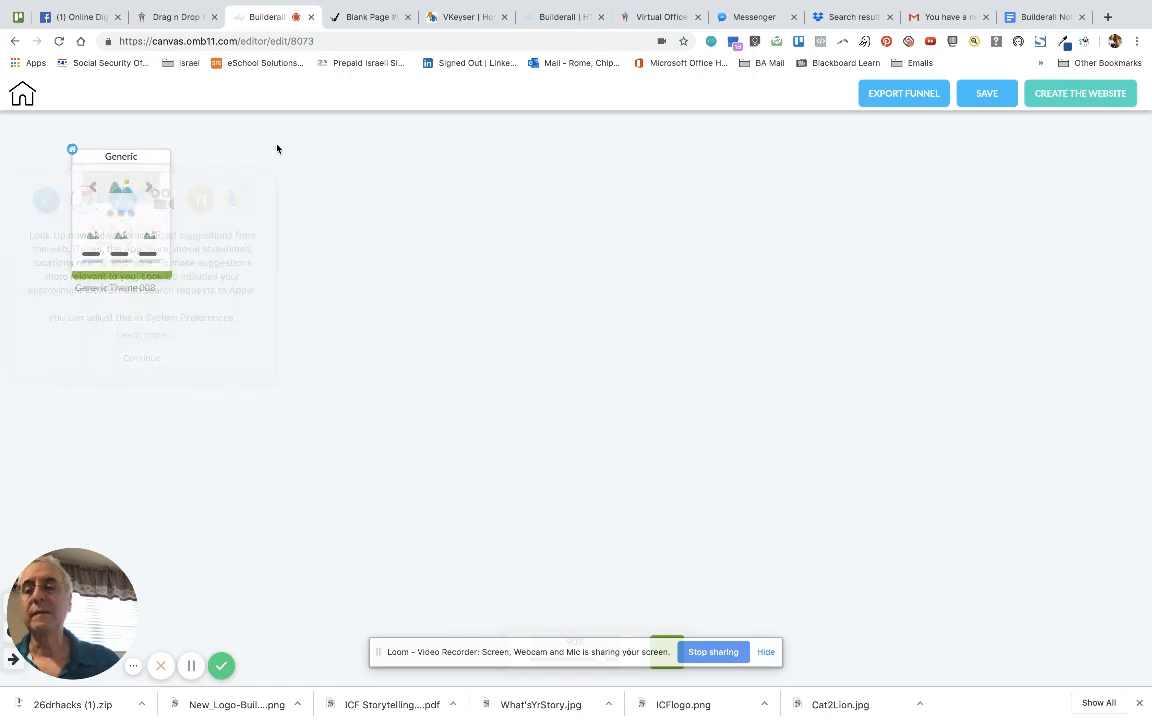
Rename the Generic page to Home in its page settings and return to the canvas
mouse_move(155, 180)
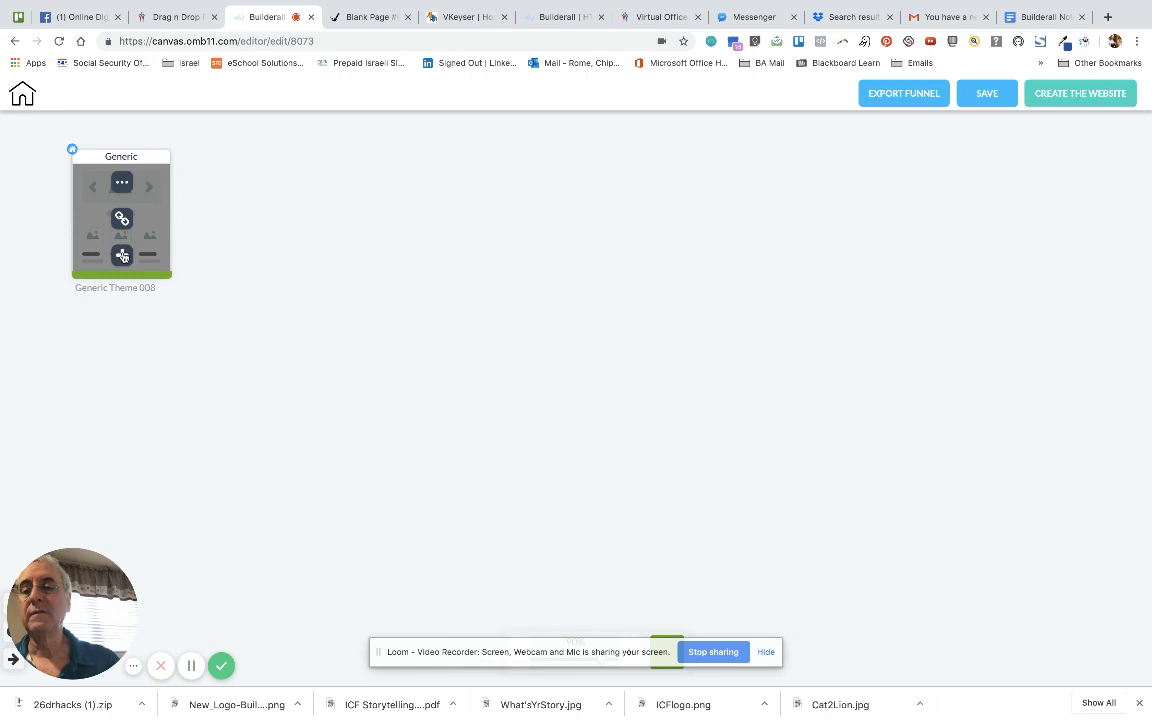
left_click(123, 183)
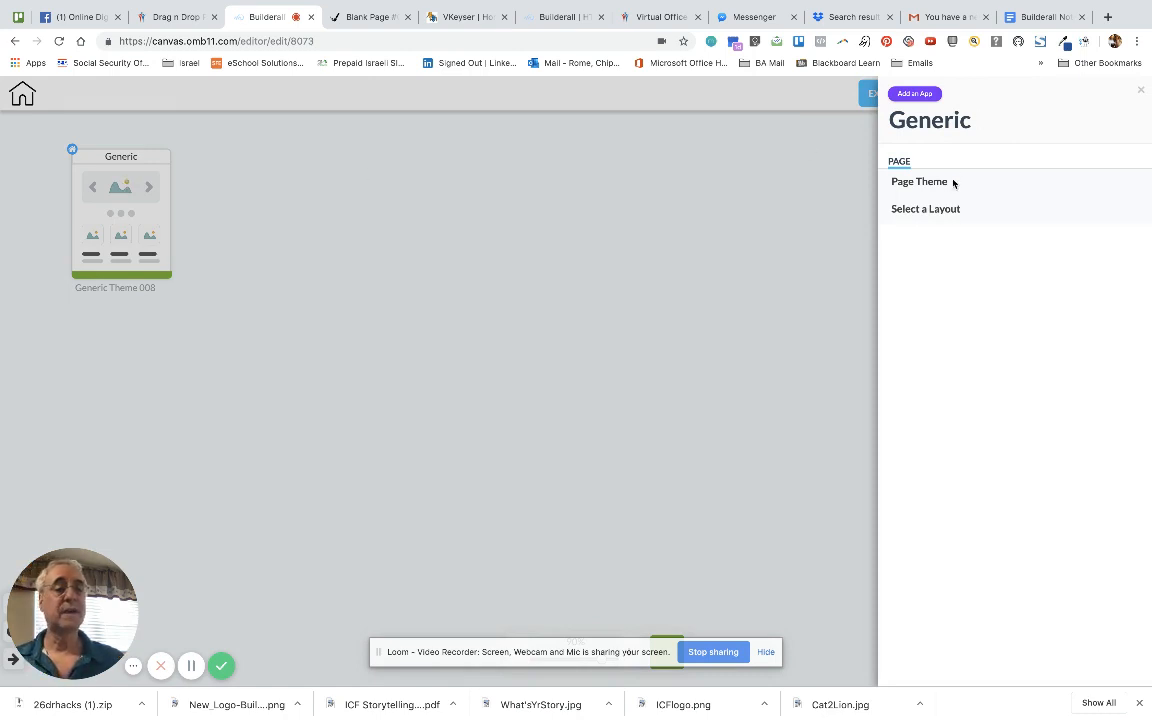
left_click(975, 123)
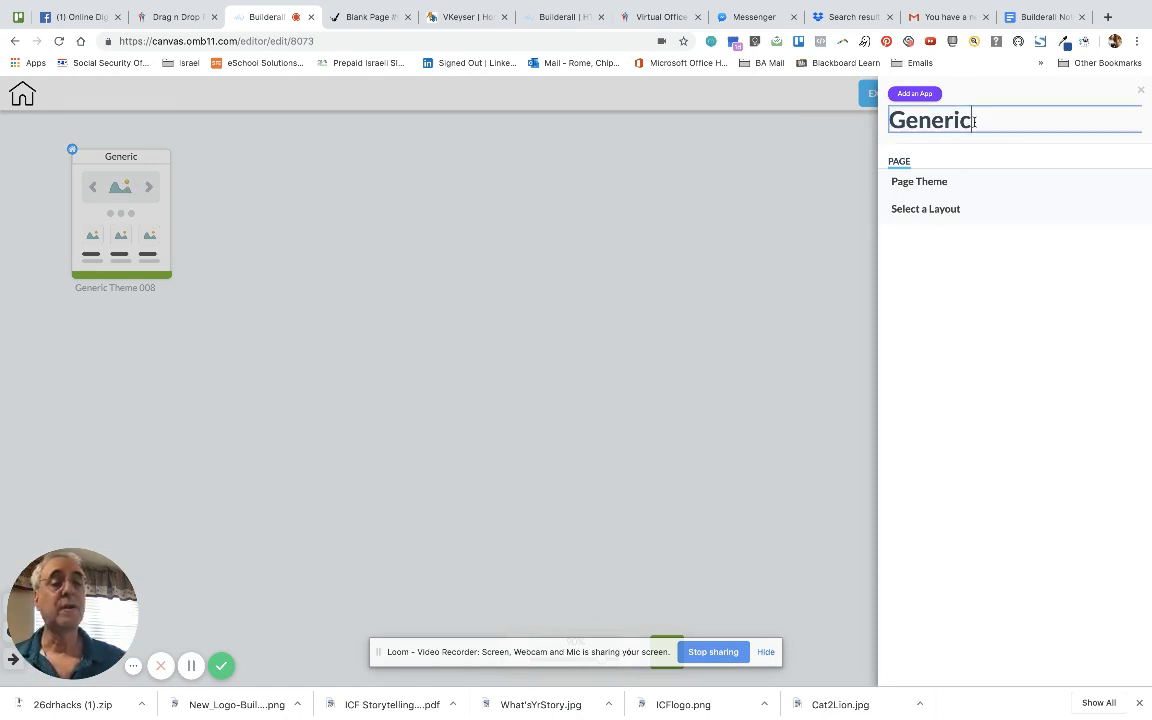
left_click_drag(975, 123, 889, 121)
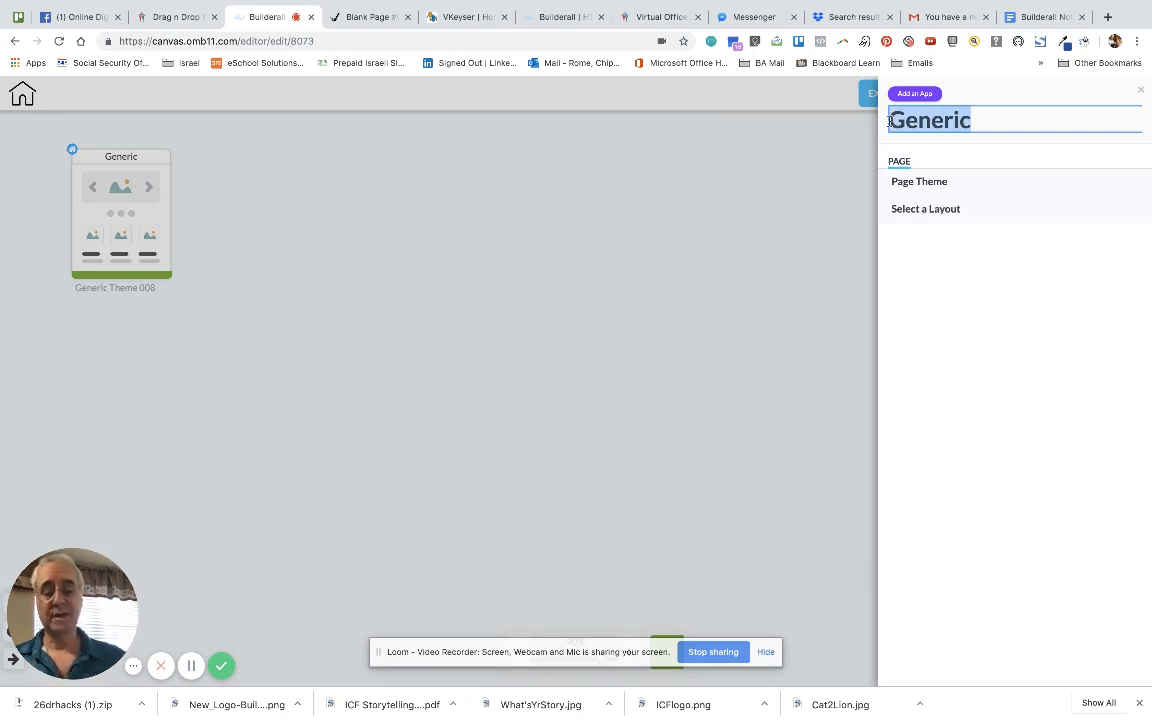
type("Home")
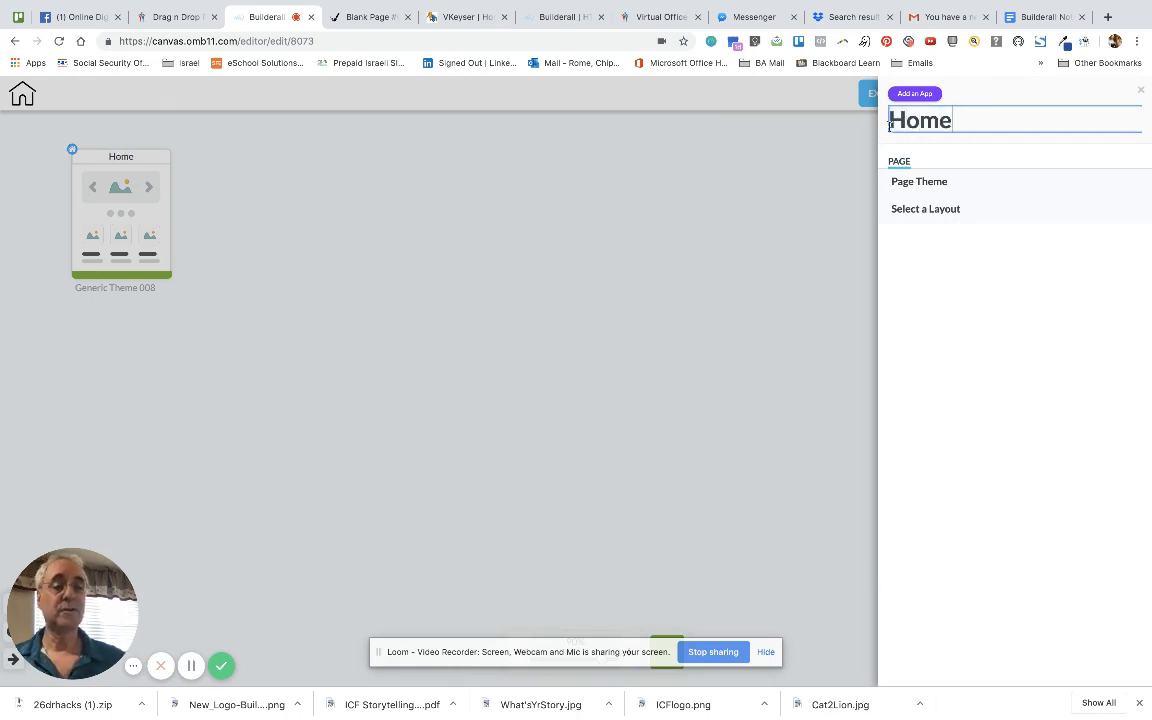
left_click(840, 247)
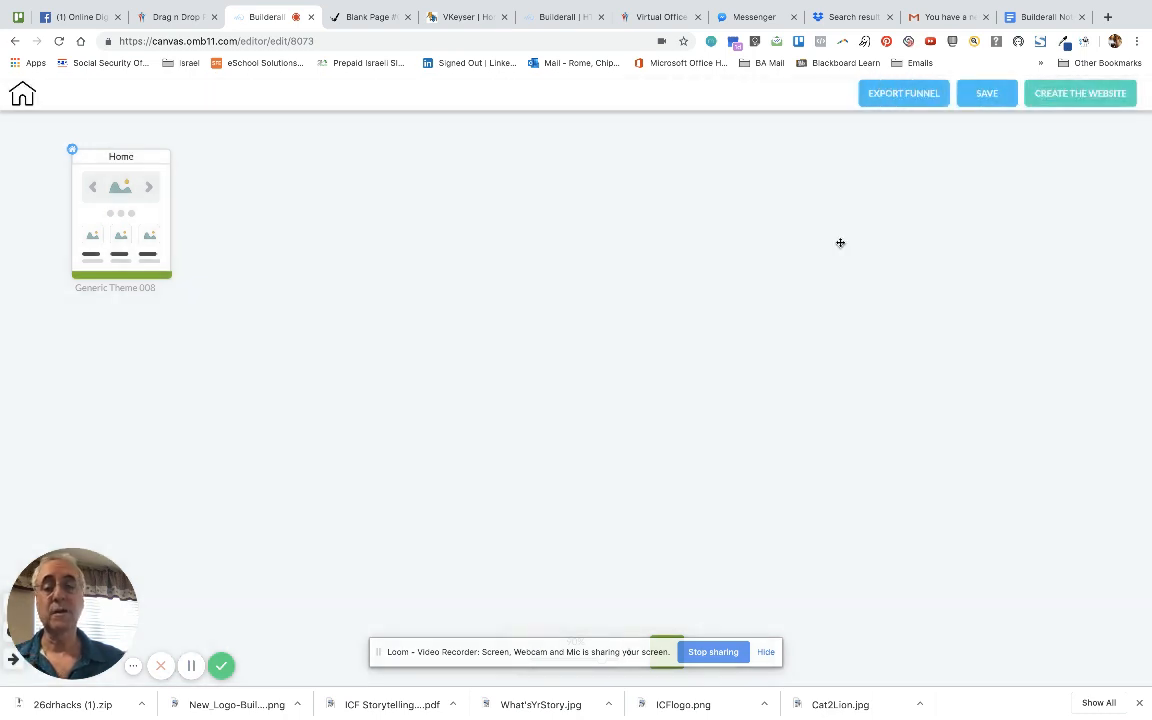
Duplicate the Home page and place the copy directly beneath the original on the canvas
mouse_move(162, 214)
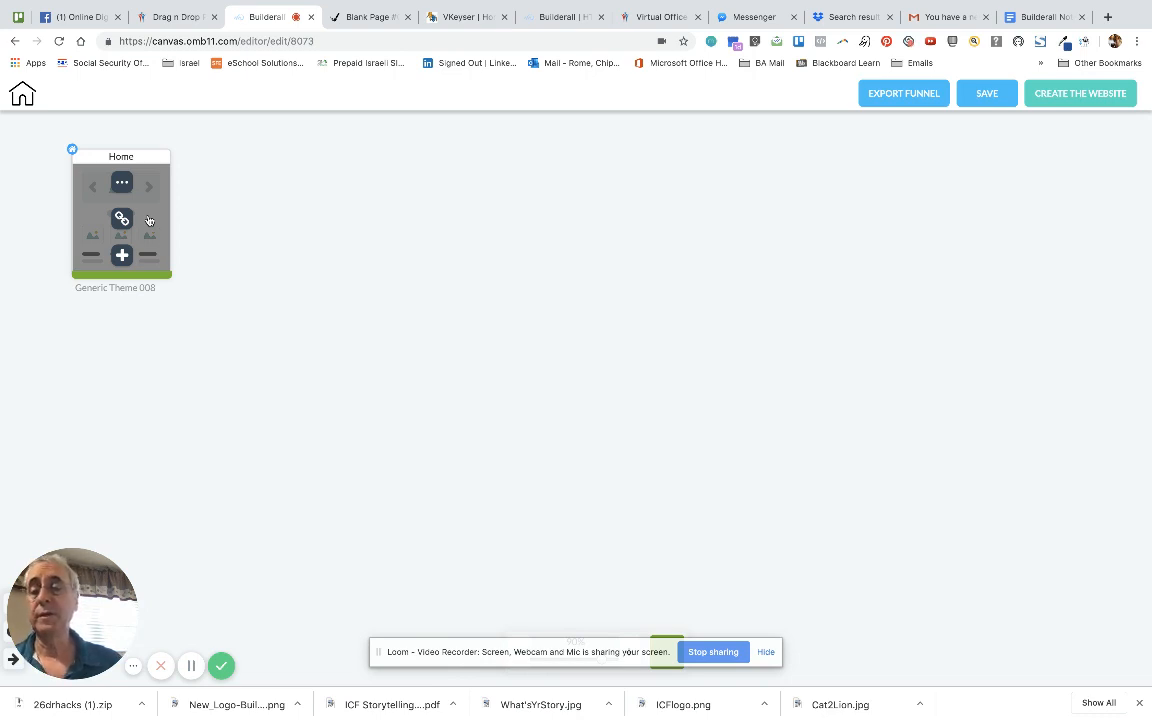
right_click(148, 220)
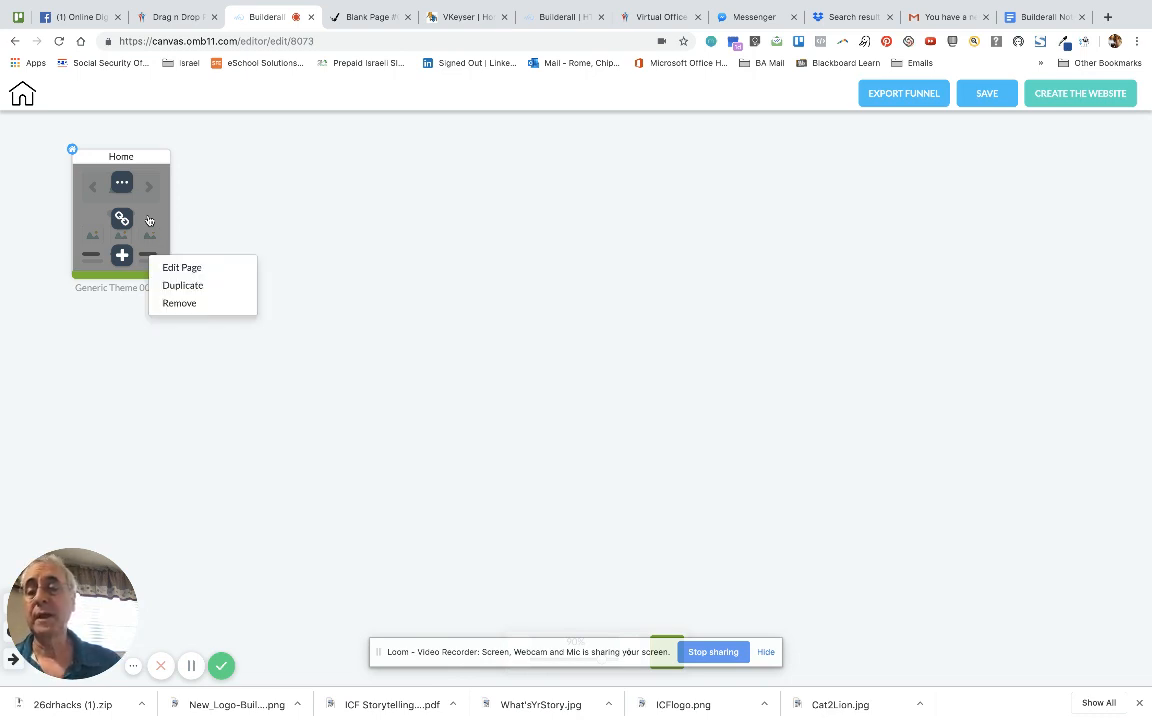
left_click(186, 285)
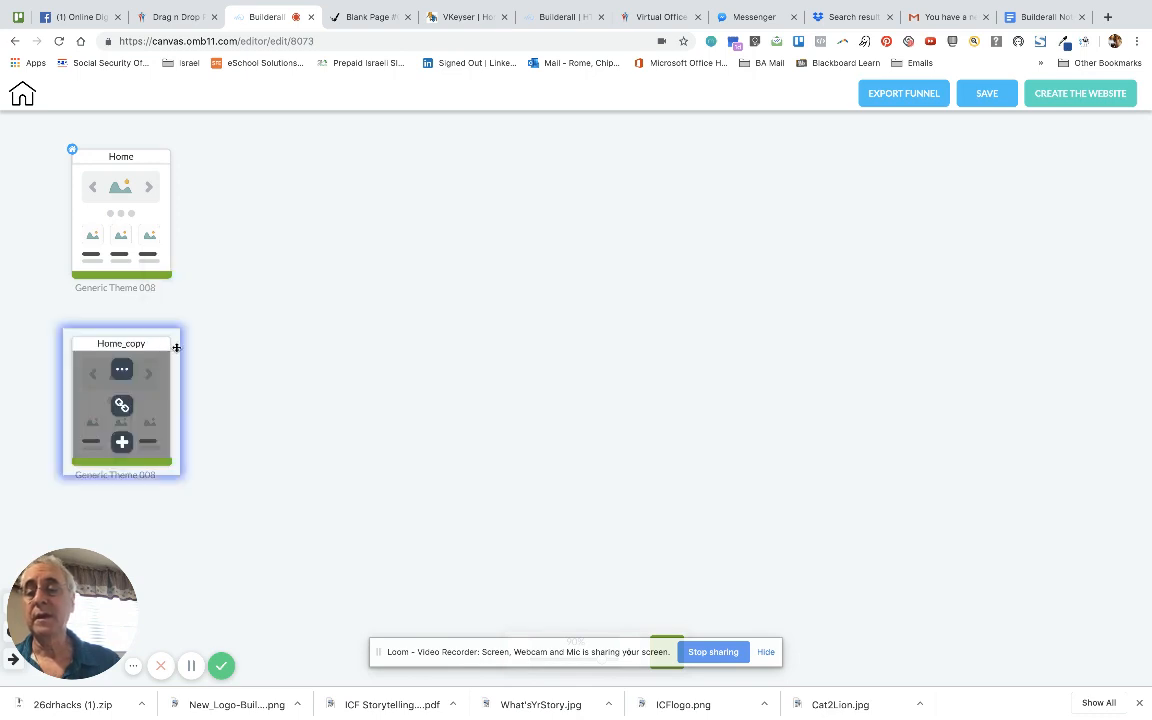
left_click_drag(176, 347, 146, 312)
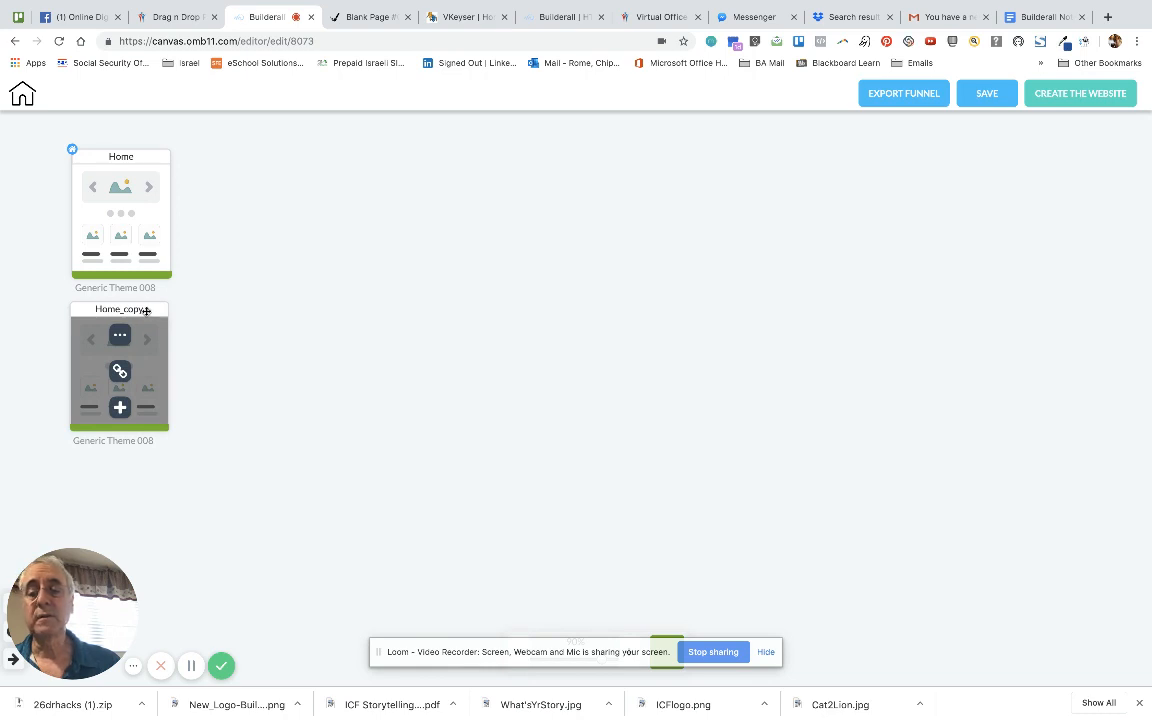
Rename the copy of the Home page to Classes in its page settings and return to the canvas
left_click(123, 336)
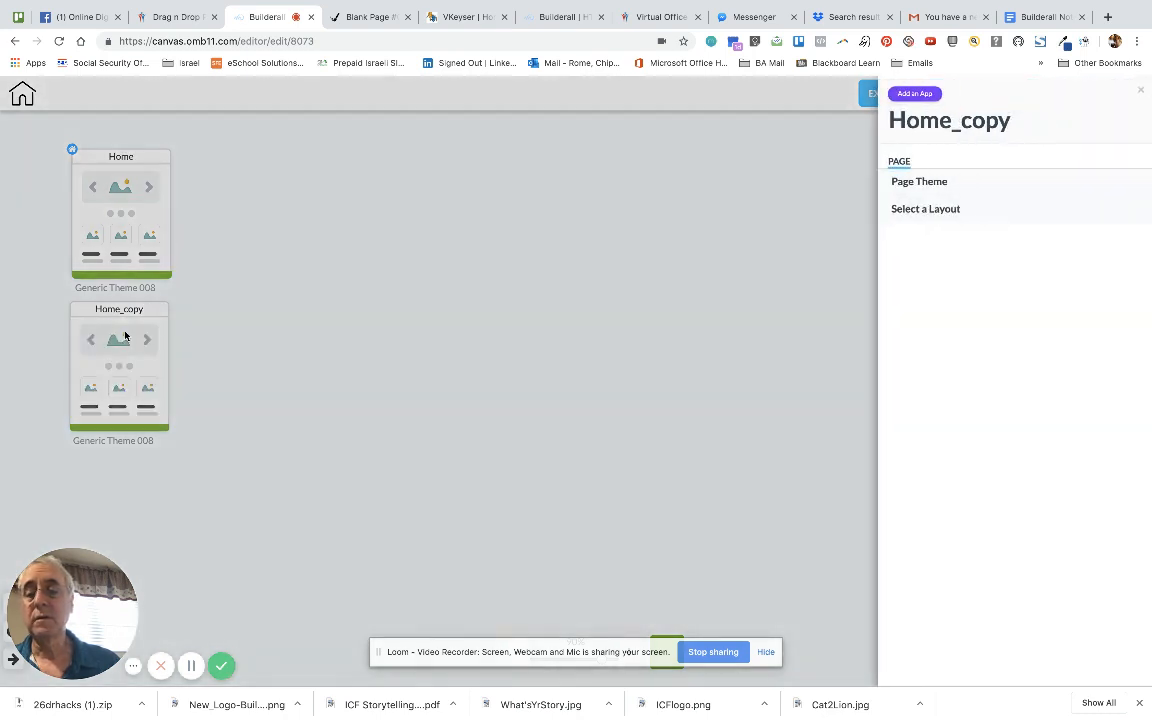
left_click(1008, 120)
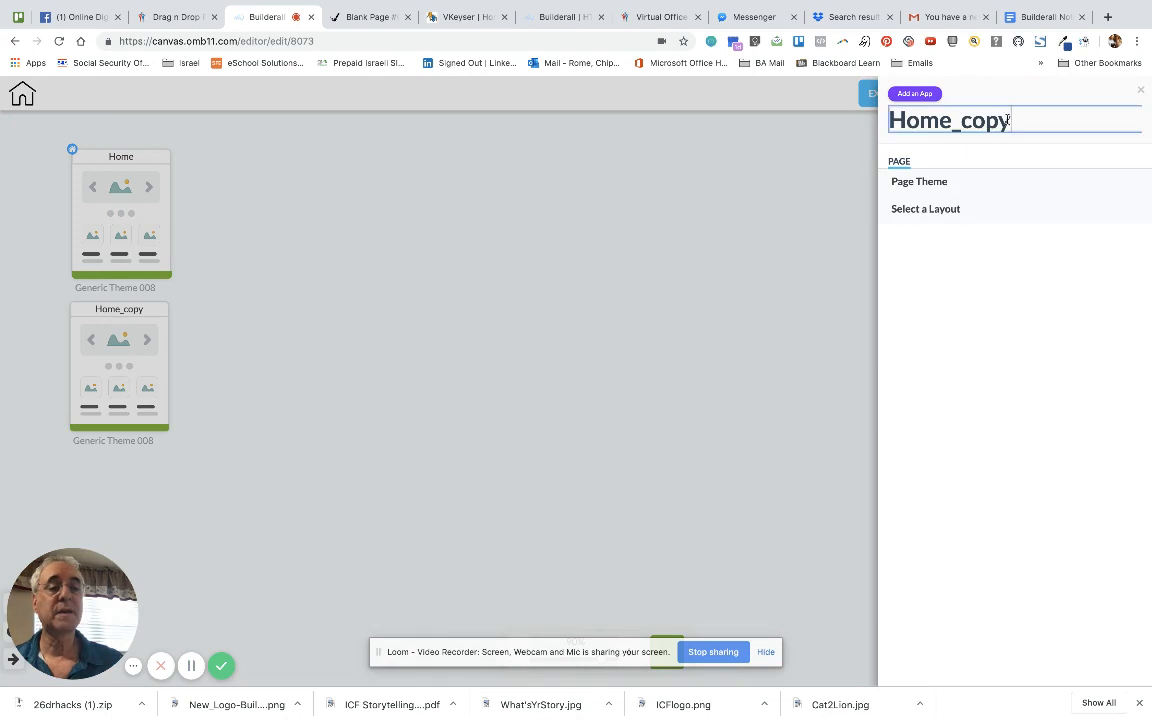
left_click_drag(1008, 120, 889, 120)
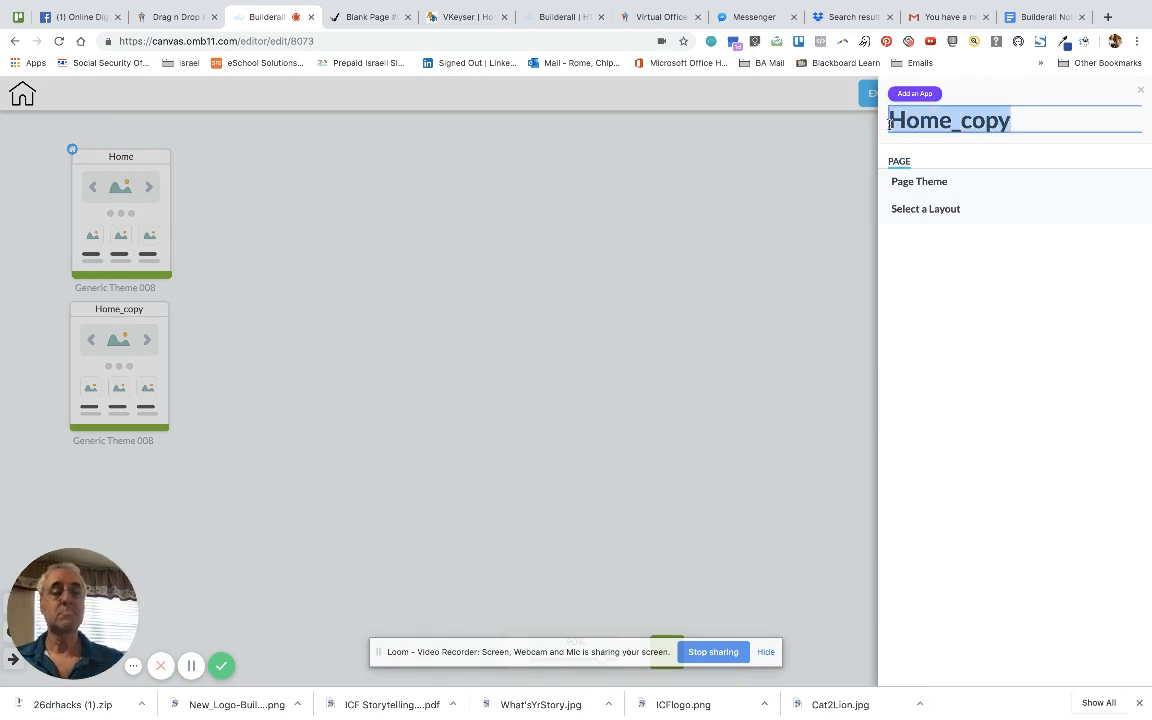
type("Classes")
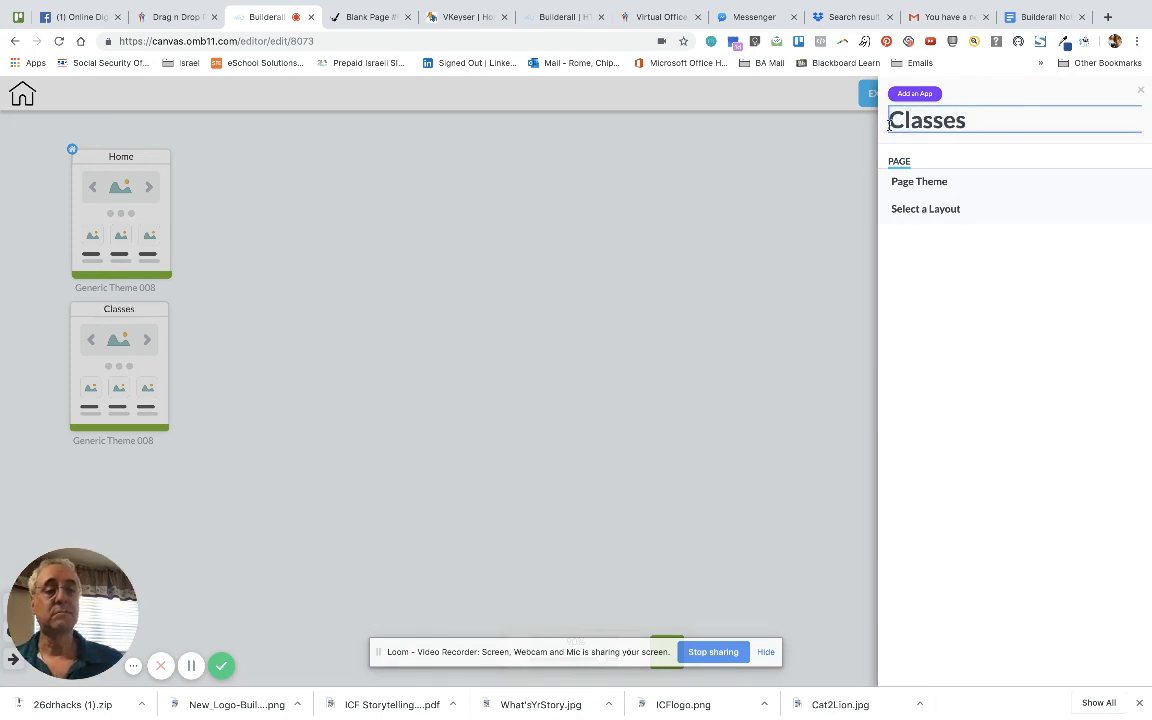
left_click(777, 184)
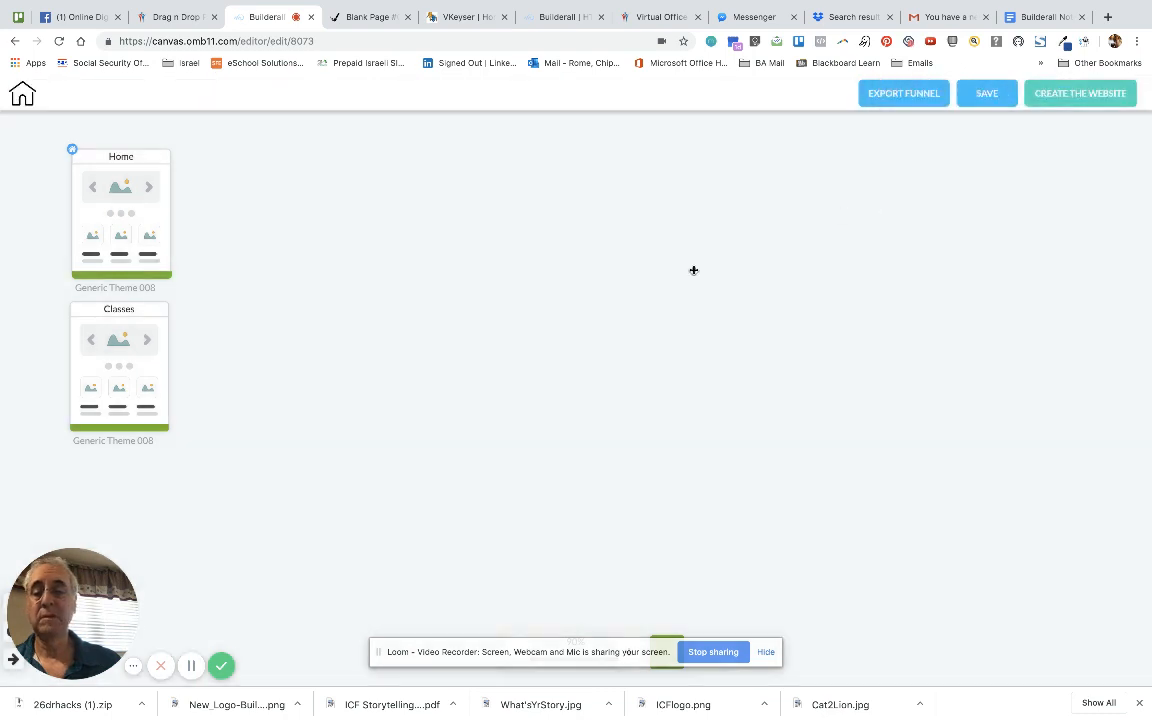
Duplicate the Classes page, placing the copy just to its right, and rename the copy Productions
mouse_move(156, 376)
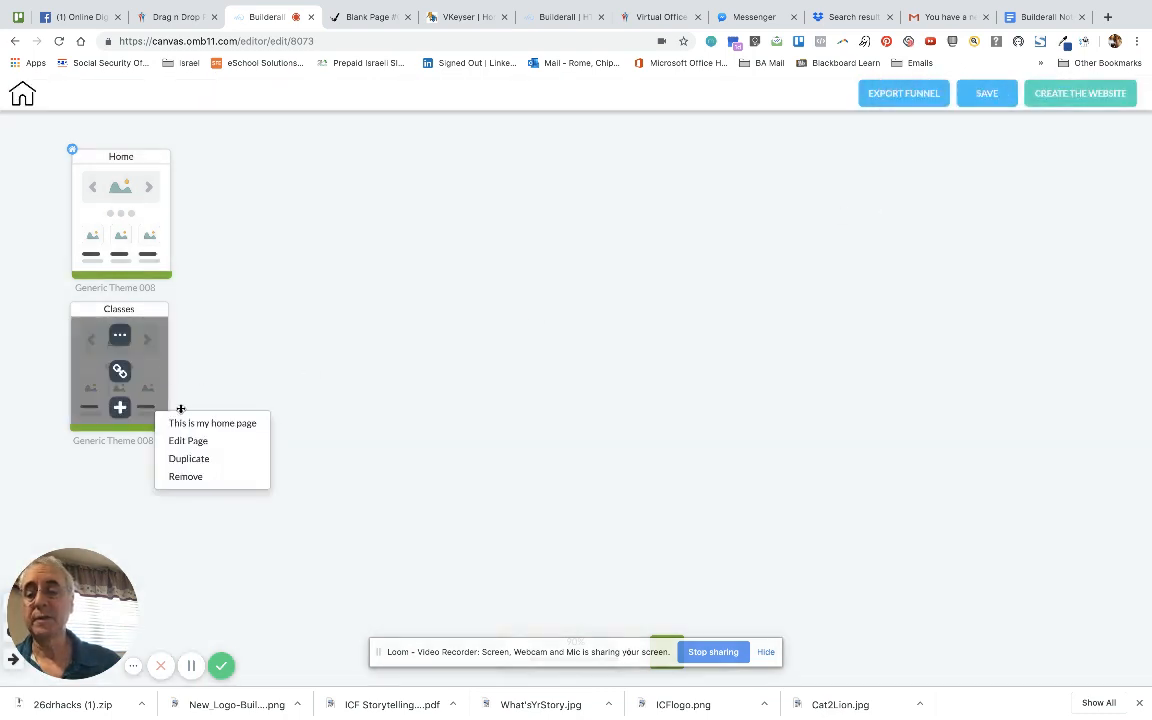
left_click(197, 458)
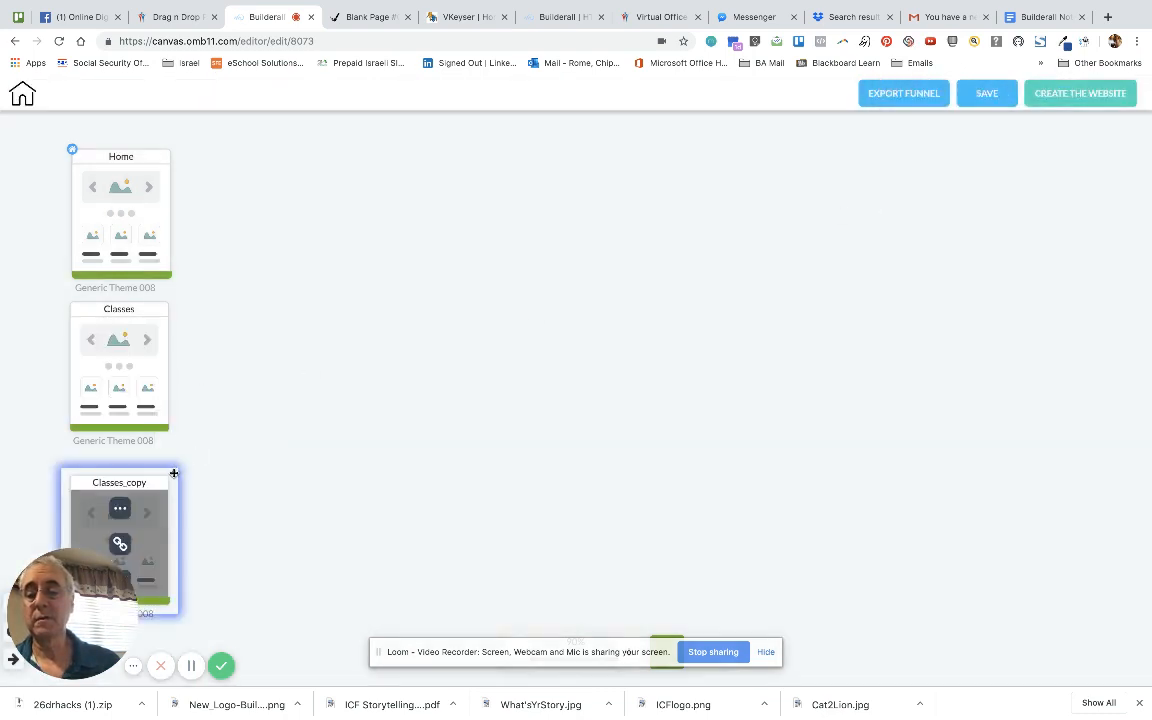
left_click_drag(168, 478, 290, 311)
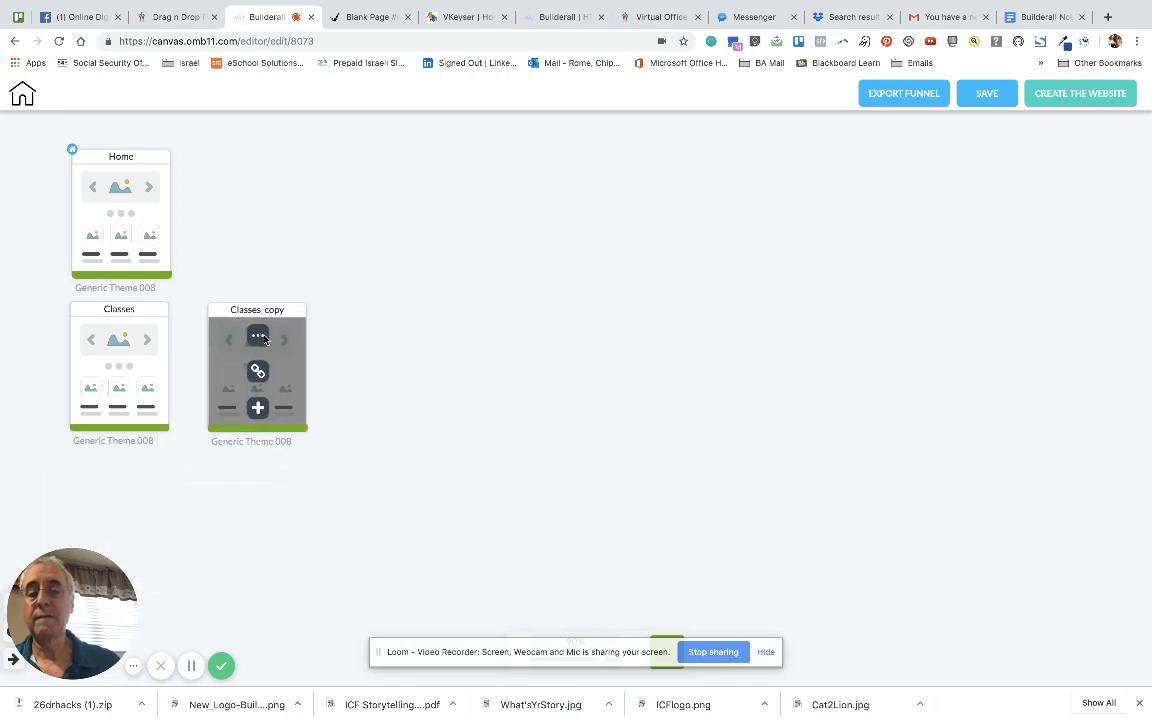
left_click(263, 338)
left_click_drag(1032, 116, 891, 118)
type("Productions")
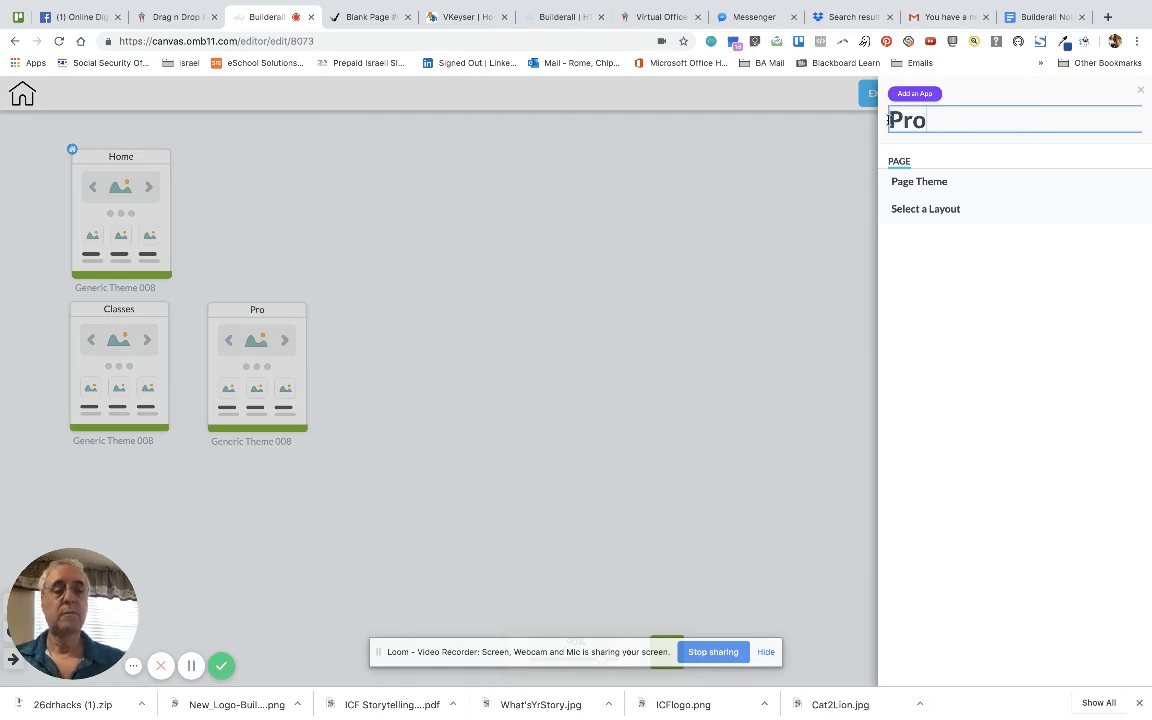
left_click(833, 257)
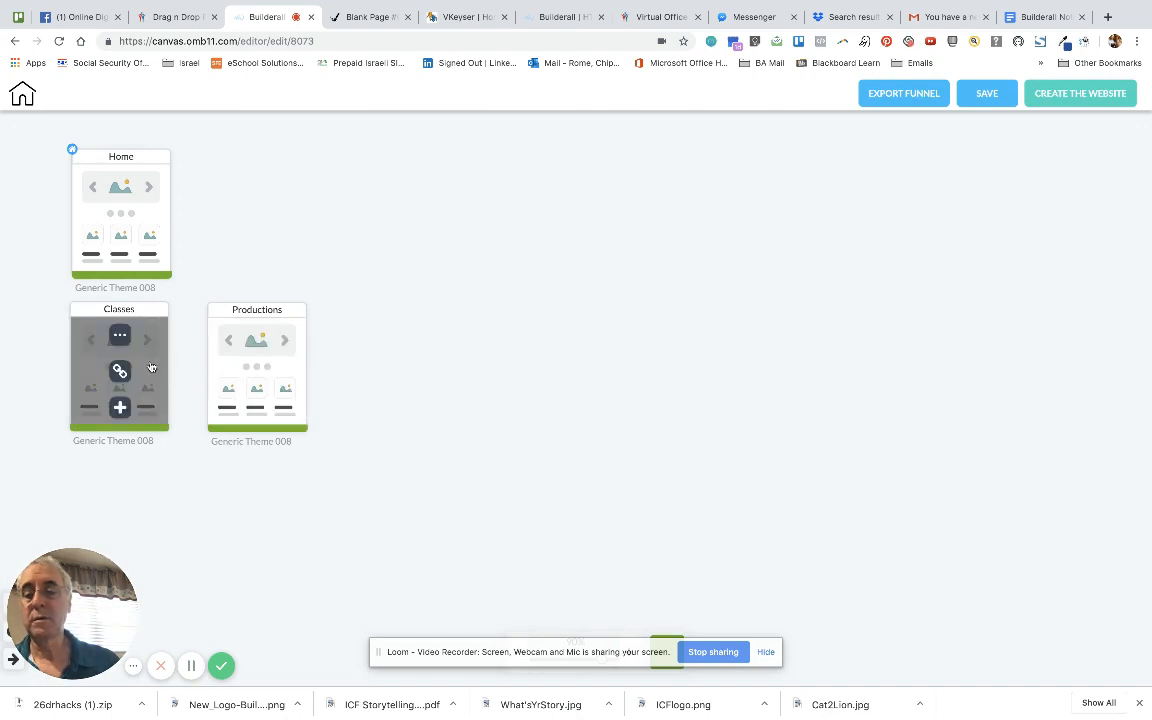
Duplicate the Classes page again, placing the copy to the right of Productions, and rename it Boosters
left_click(124, 332)
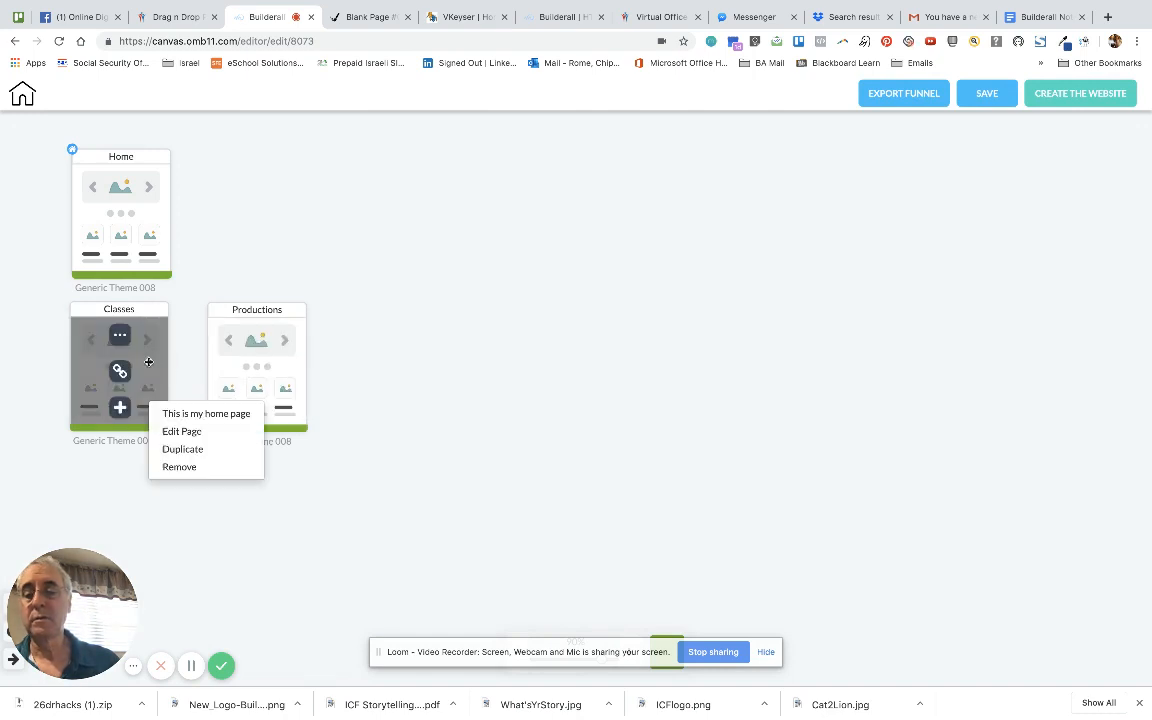
left_click(190, 450)
left_click_drag(157, 483, 424, 313)
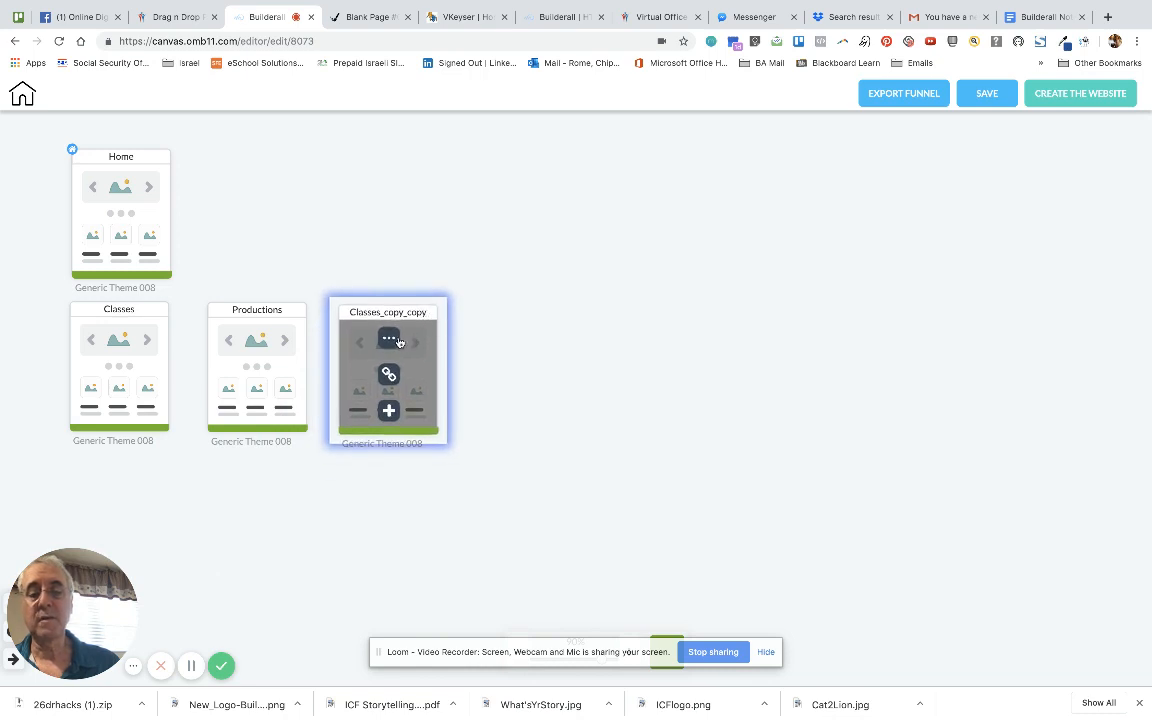
left_click(398, 342)
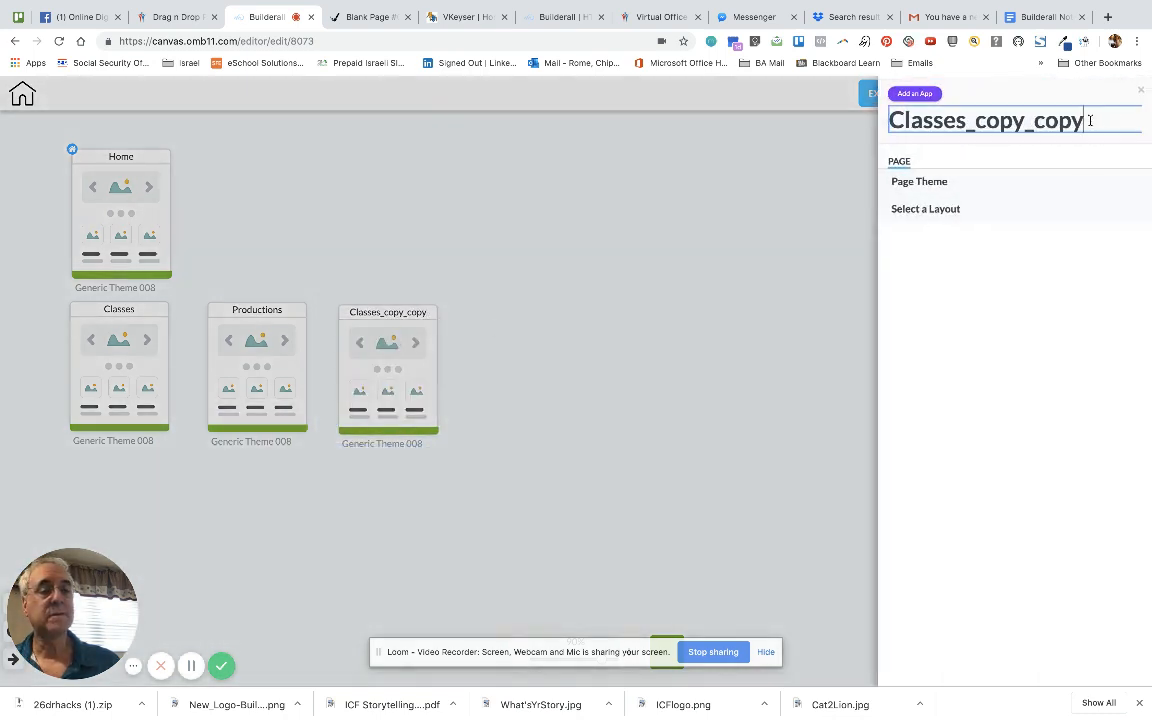
double_click(883, 127)
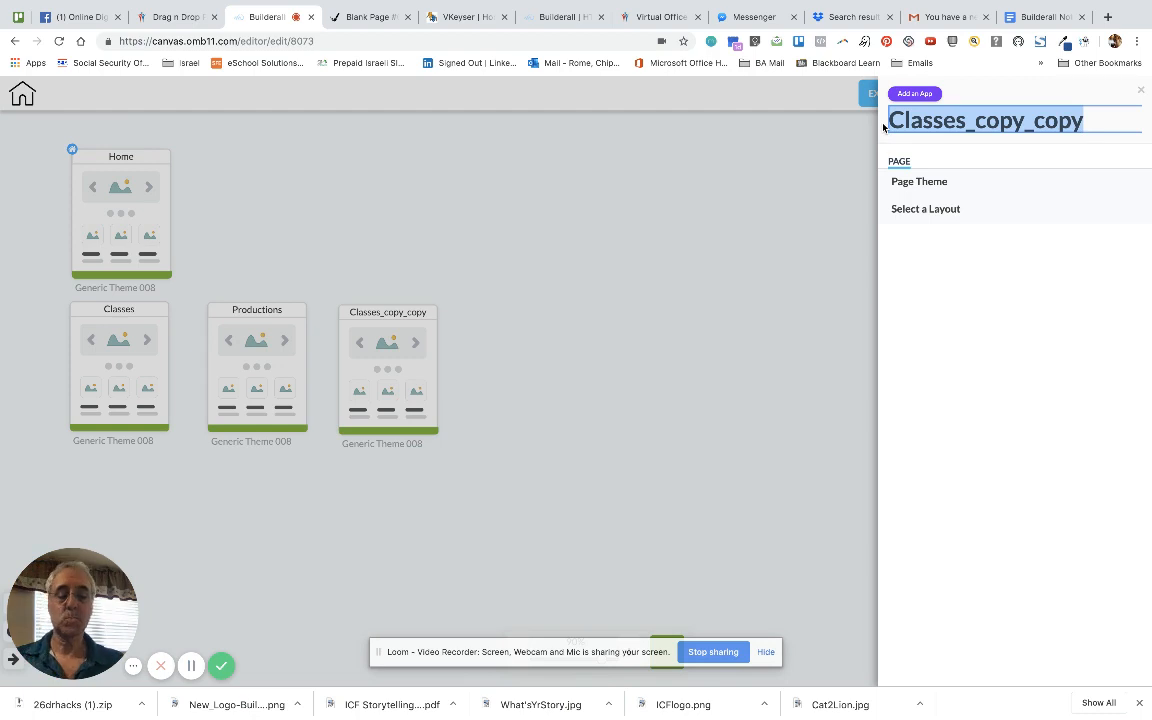
type("Boosters")
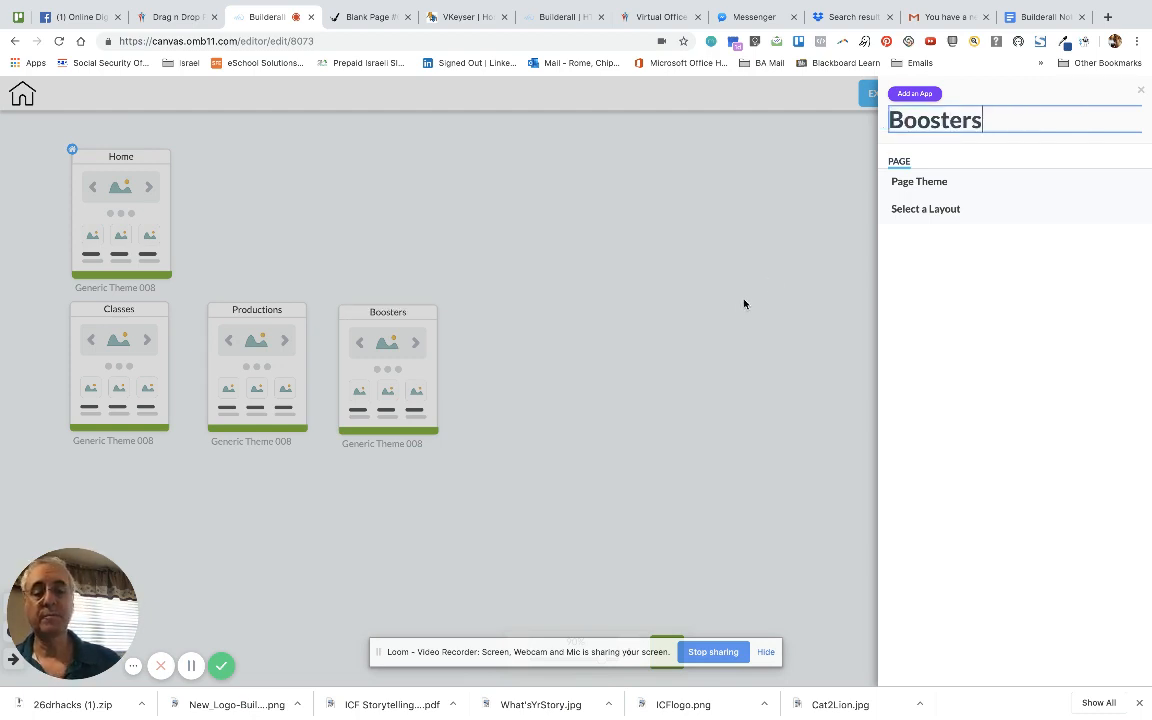
left_click(725, 319)
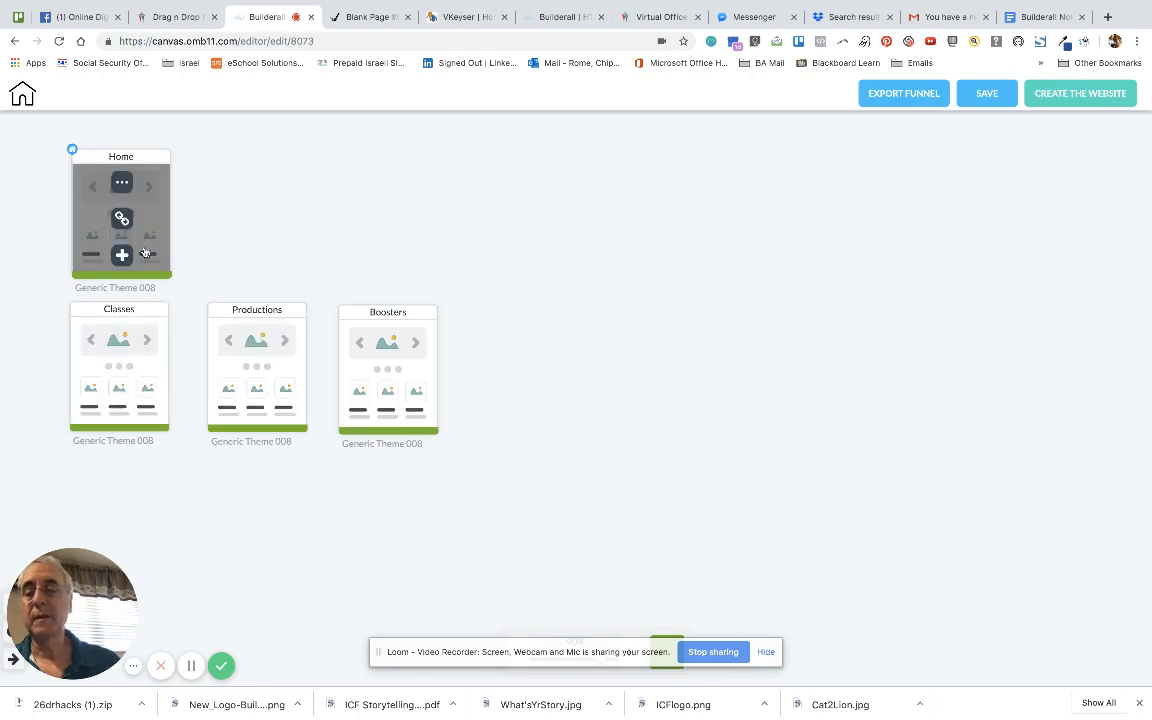
Duplicate the Home page, placing the copy to the right of Boosters, and rename the copy Events
right_click(143, 225)
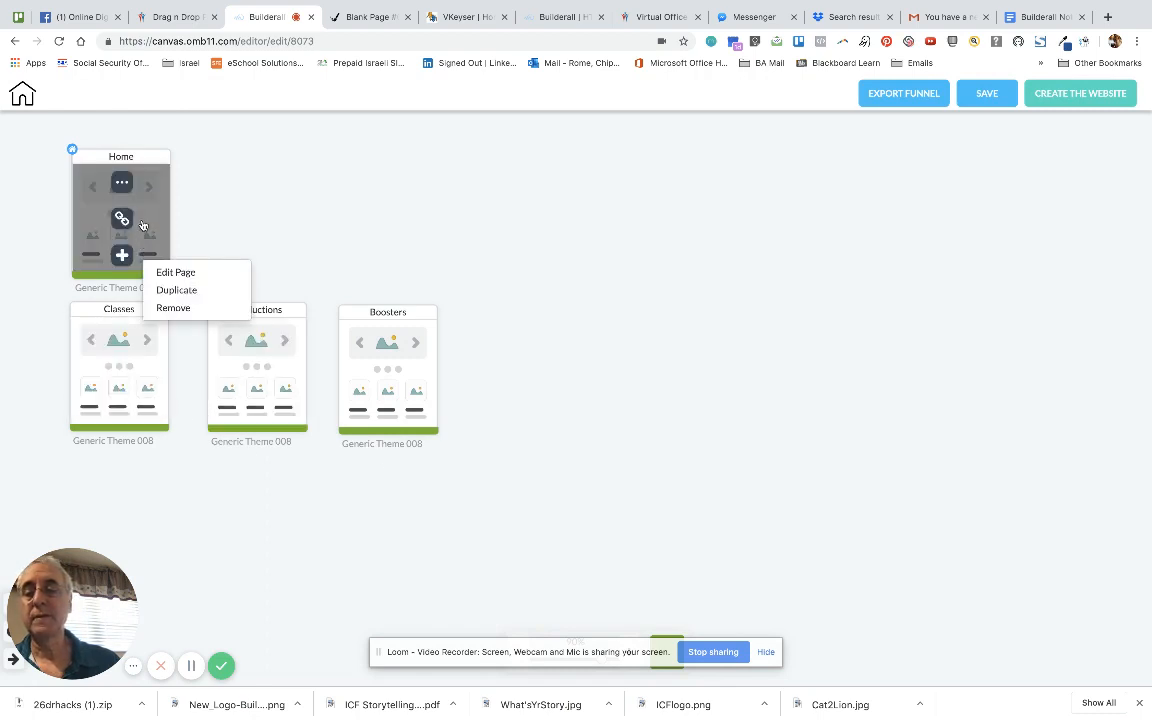
left_click(183, 290)
left_click_drag(135, 370, 544, 358)
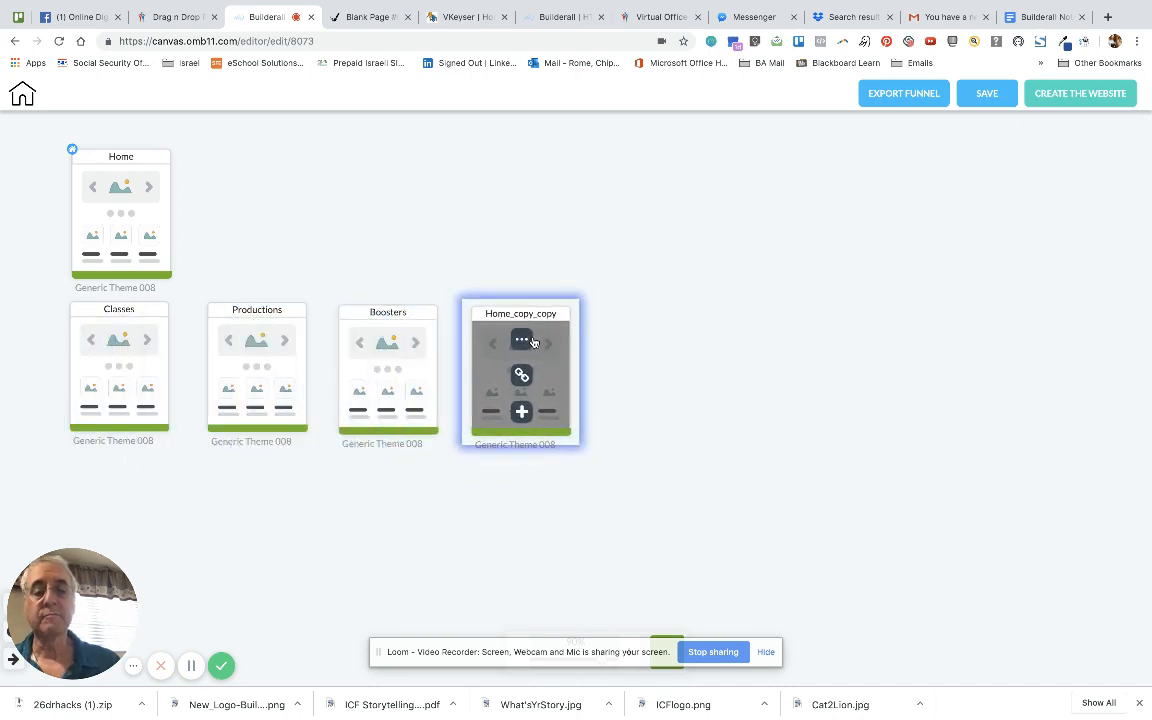
left_click(533, 342)
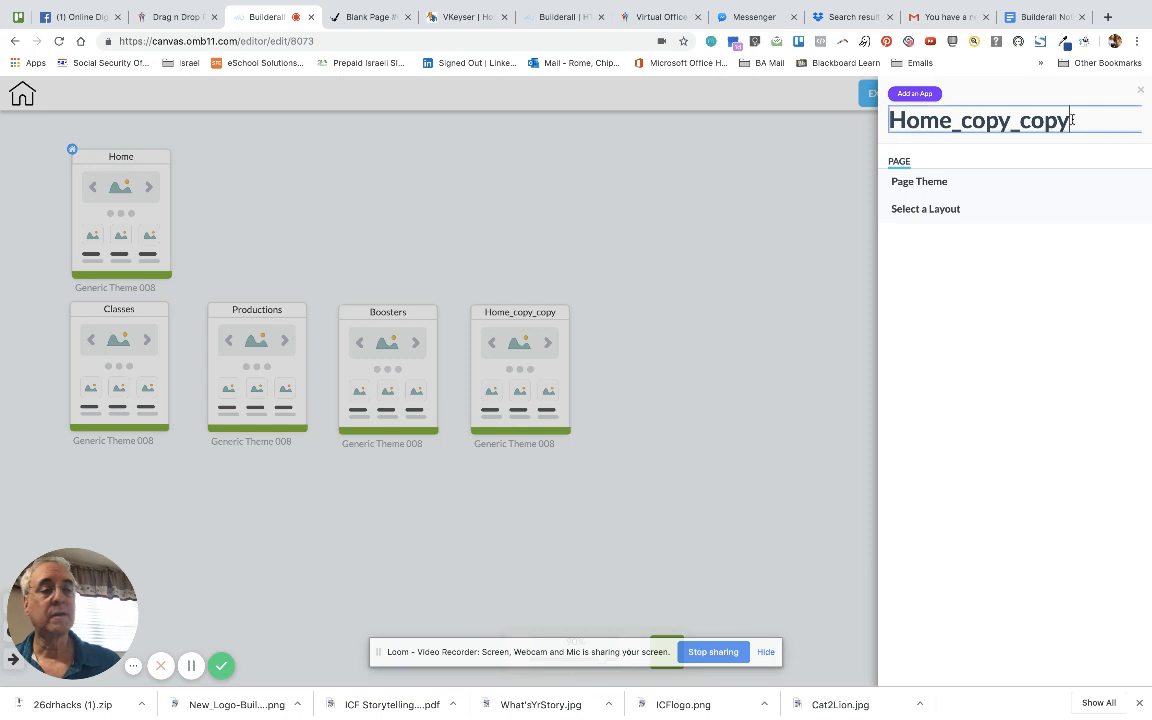
left_click_drag(1139, 121, 888, 115)
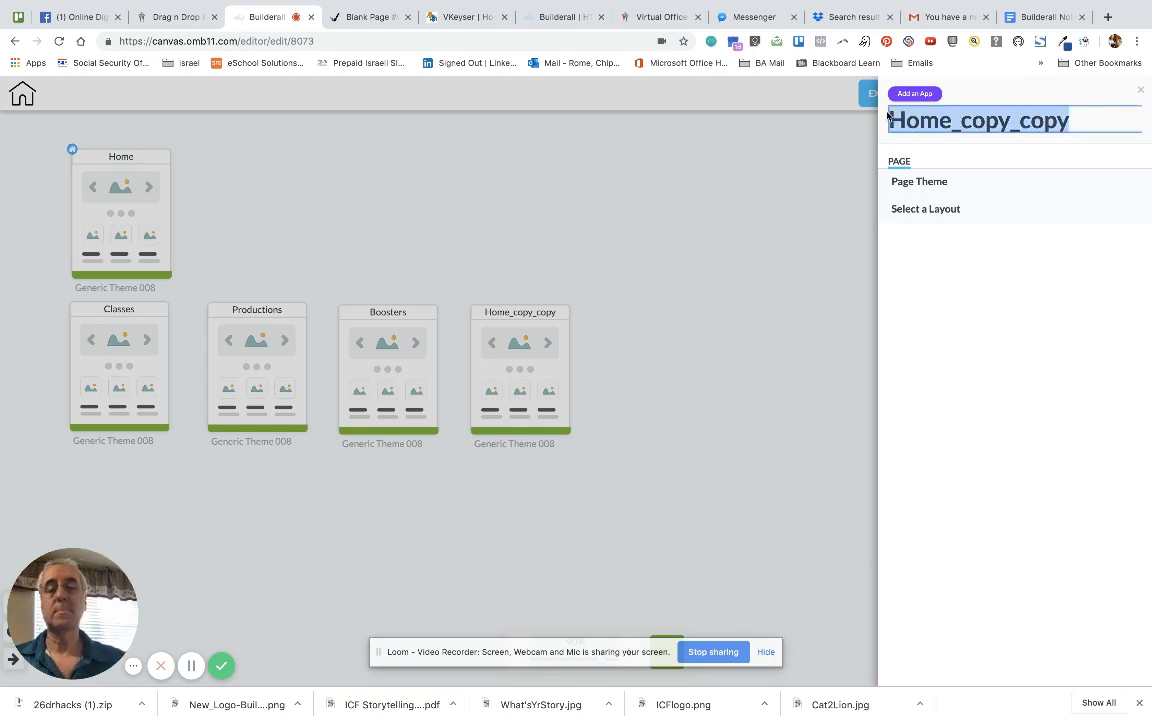
type("Events")
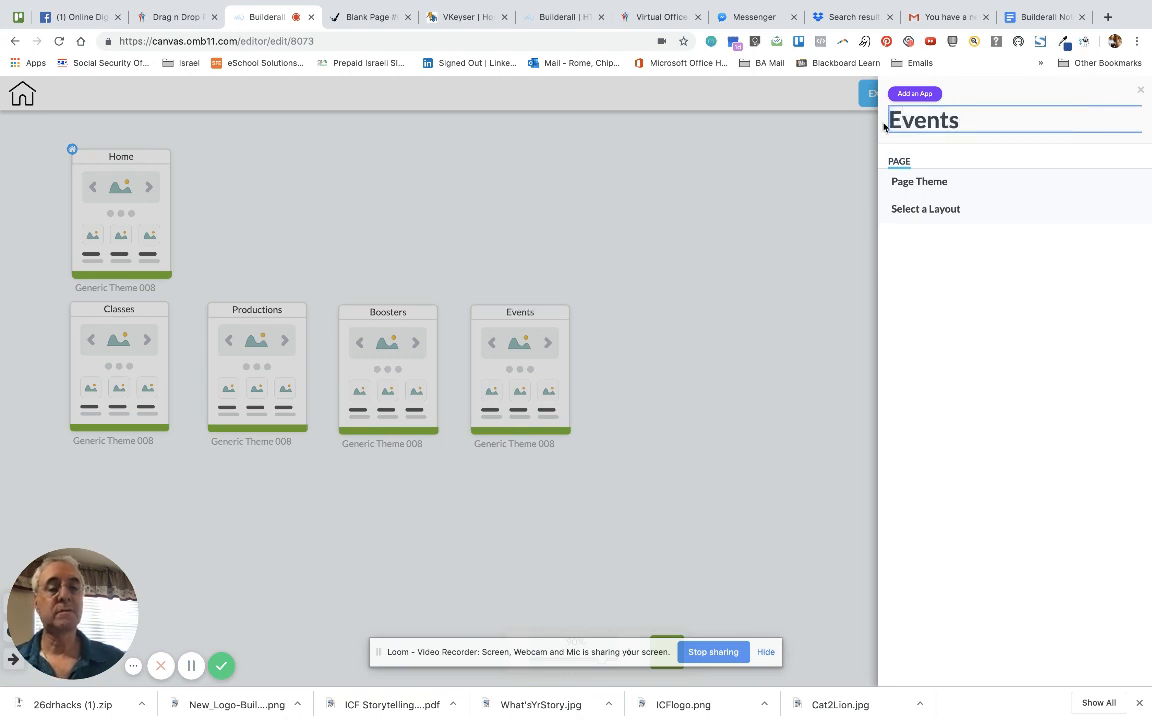
left_click(813, 265)
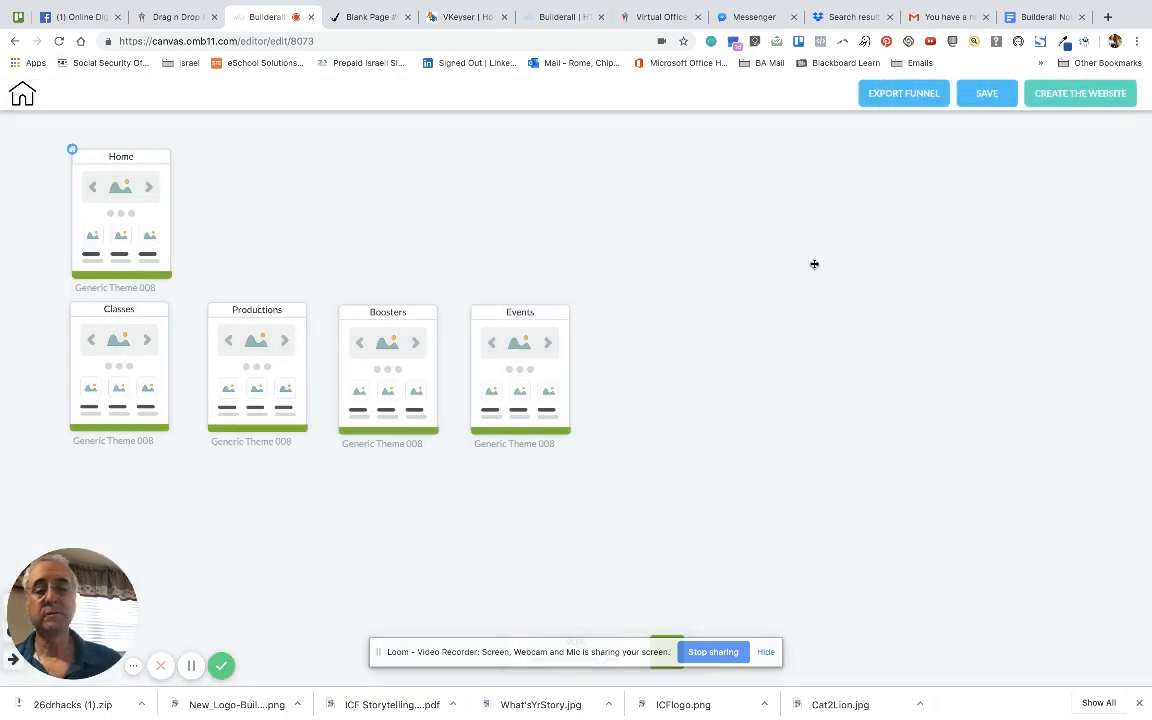
Duplicate the Home page once more, placing the copy to the right of Events, and rename it Donate
left_click(121, 182)
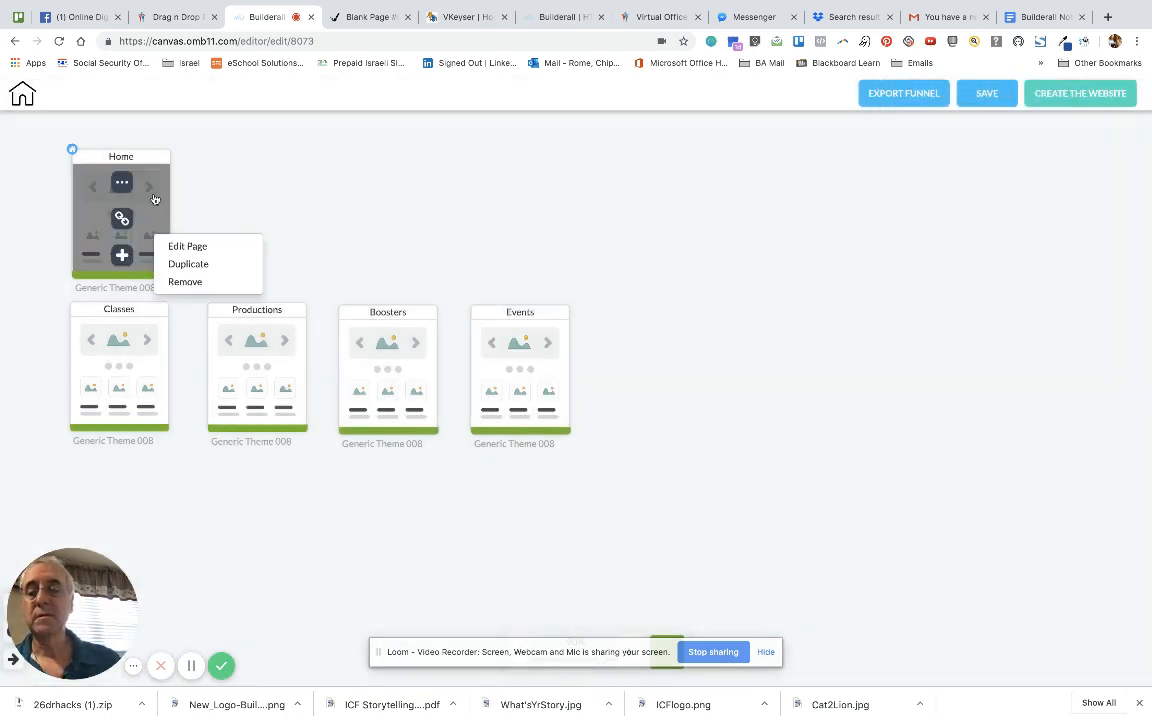
left_click(205, 263)
left_click_drag(146, 357, 676, 313)
left_click(664, 334)
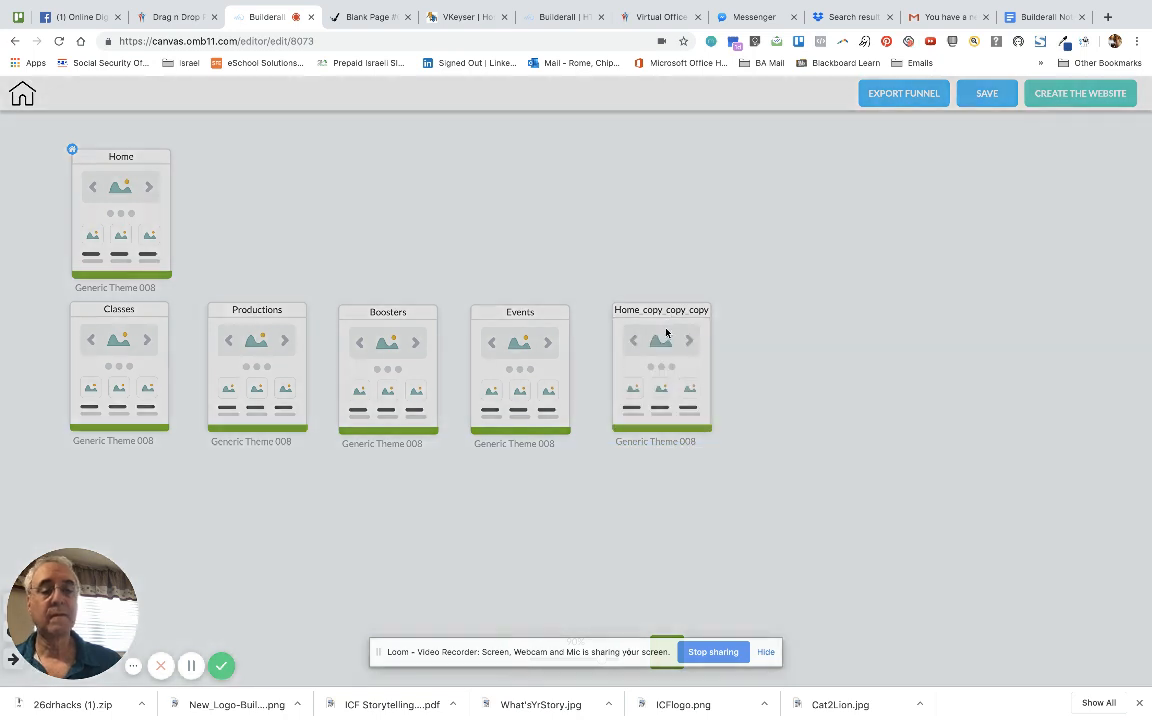
left_click_drag(1133, 117, 863, 127)
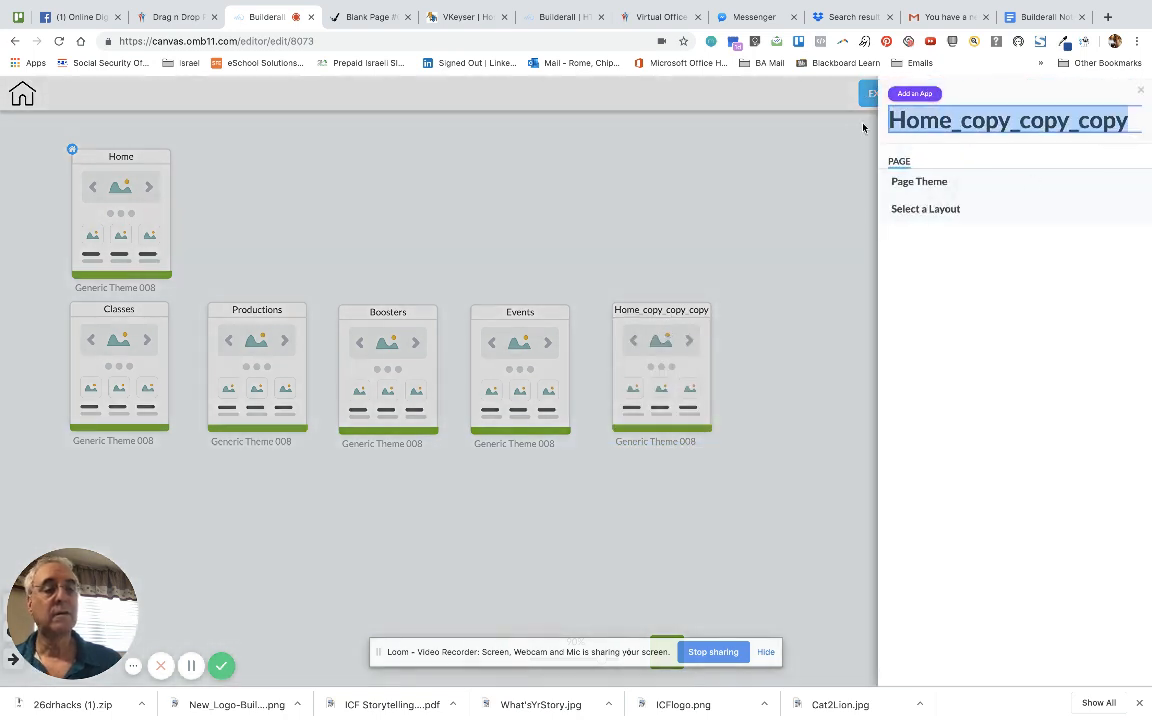
type("Donate")
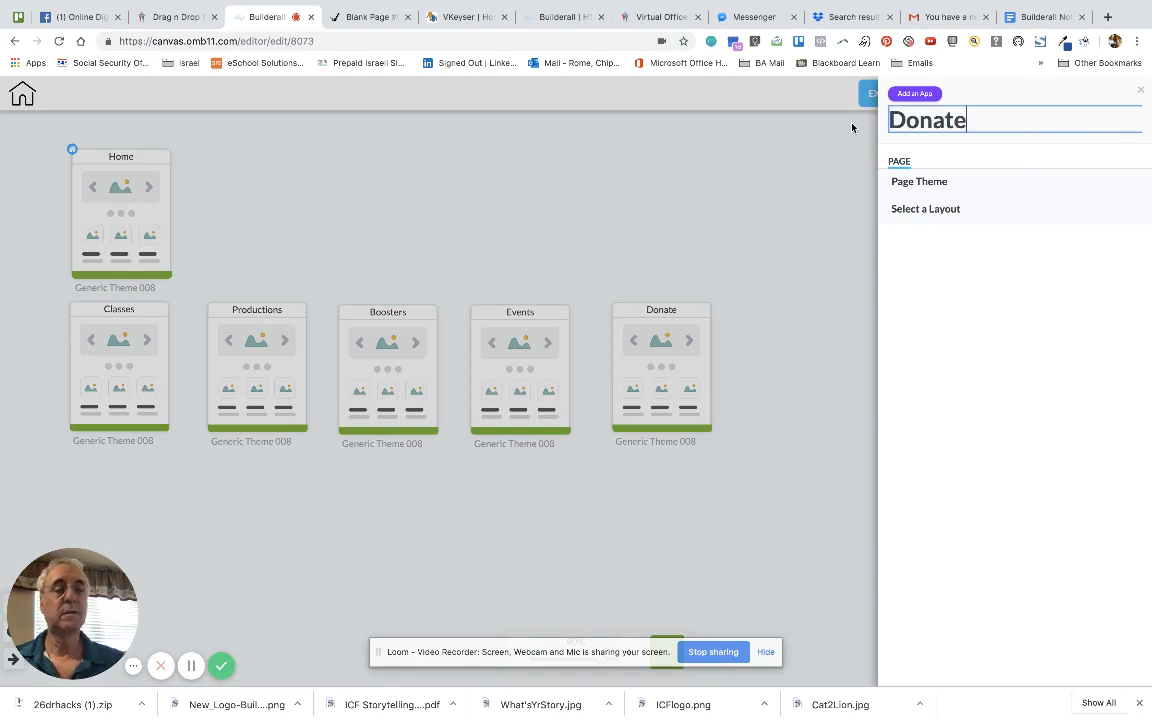
left_click(796, 292)
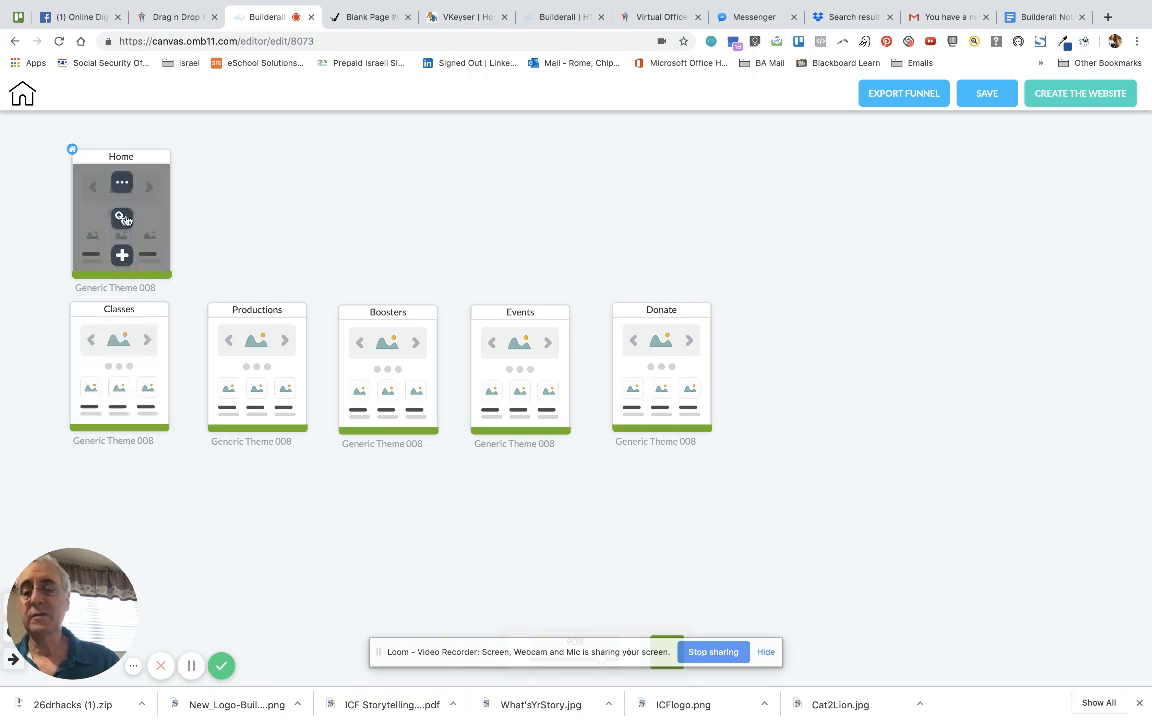
Link the Home page to the Classes page and to the Productions page
left_click(122, 220)
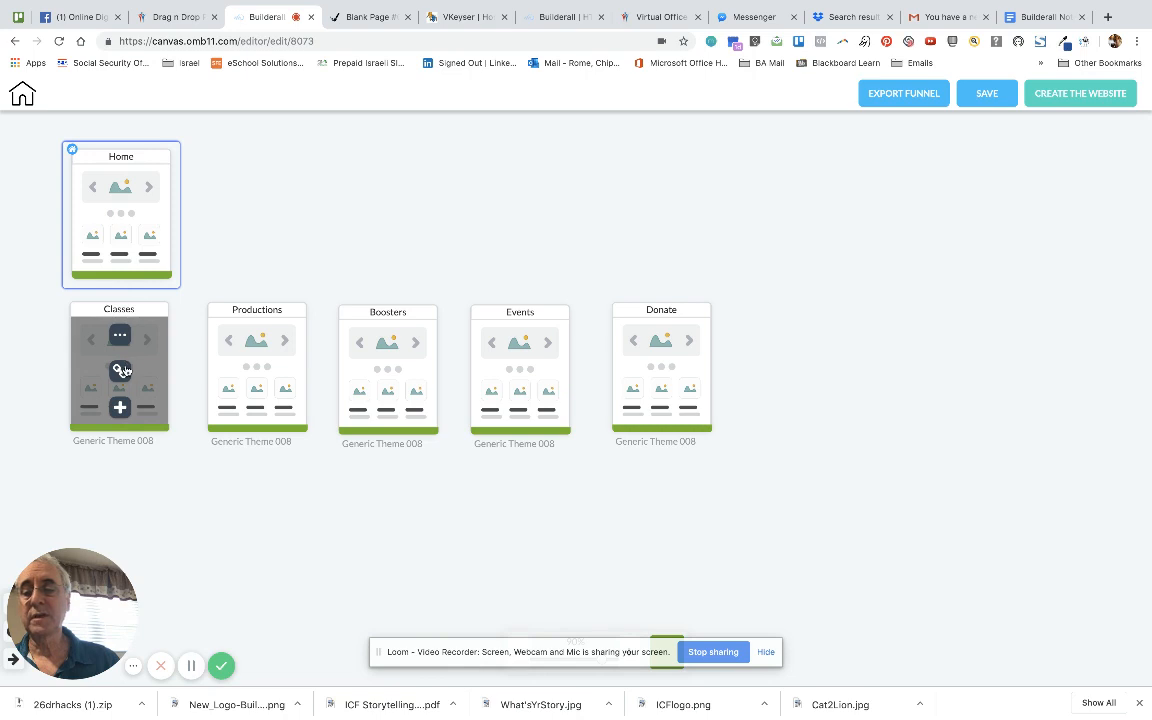
left_click(121, 370)
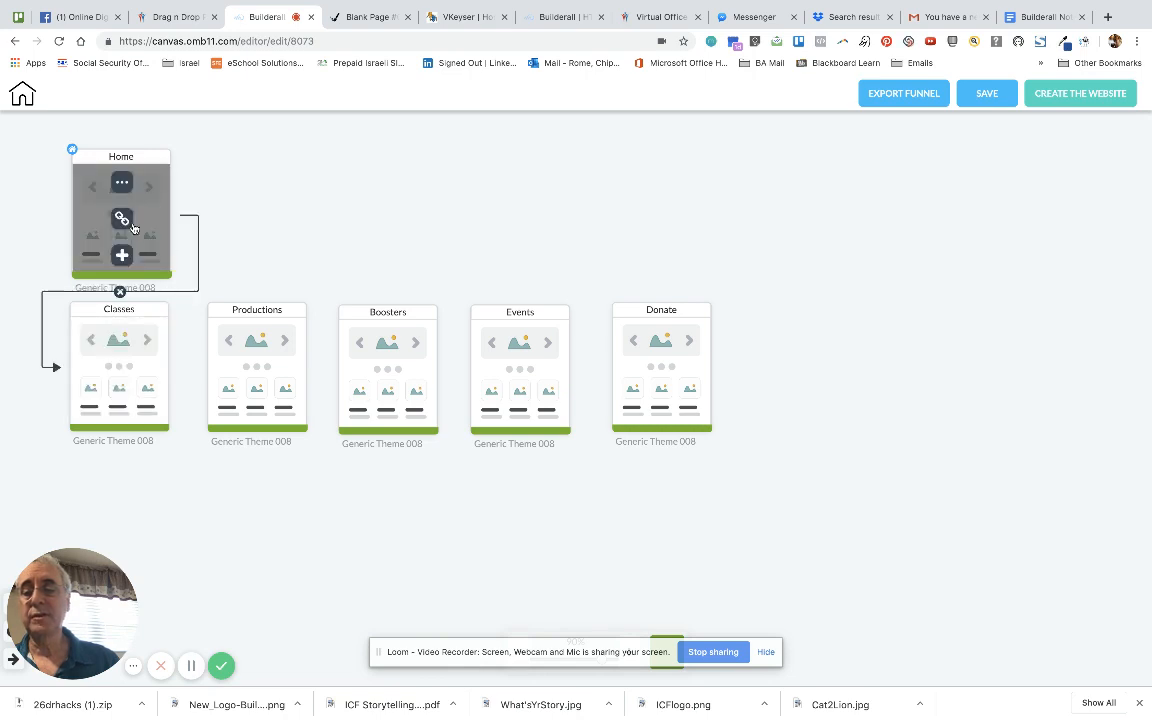
left_click(121, 218)
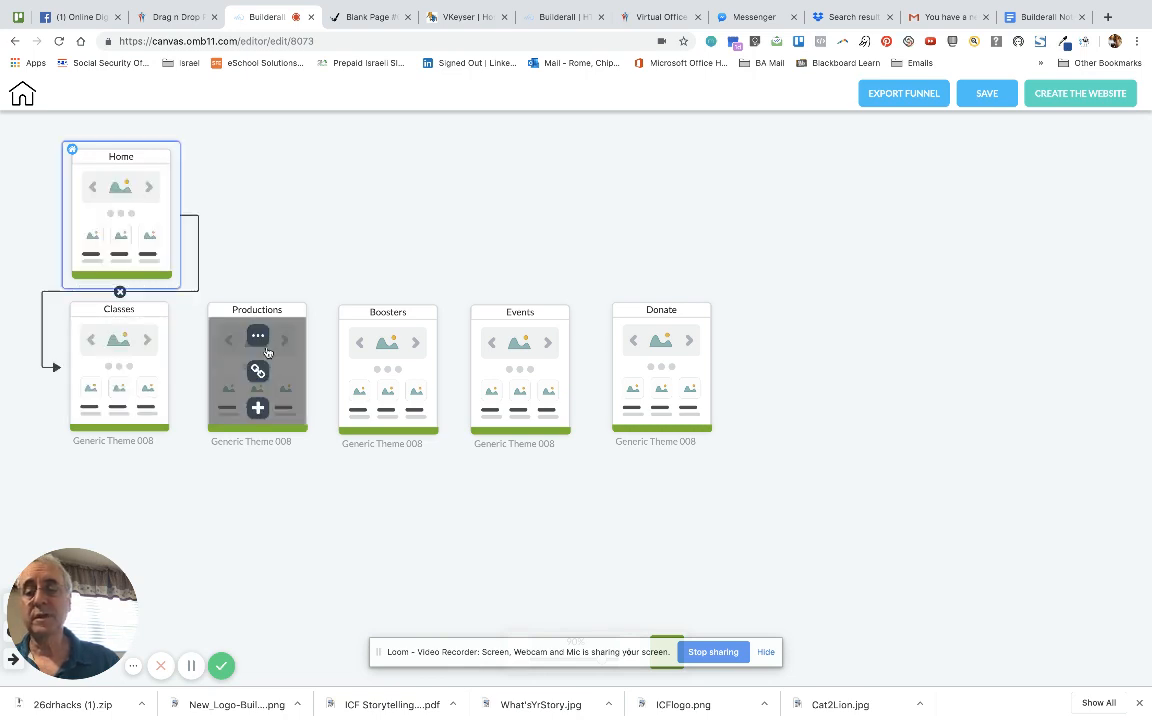
left_click(259, 372)
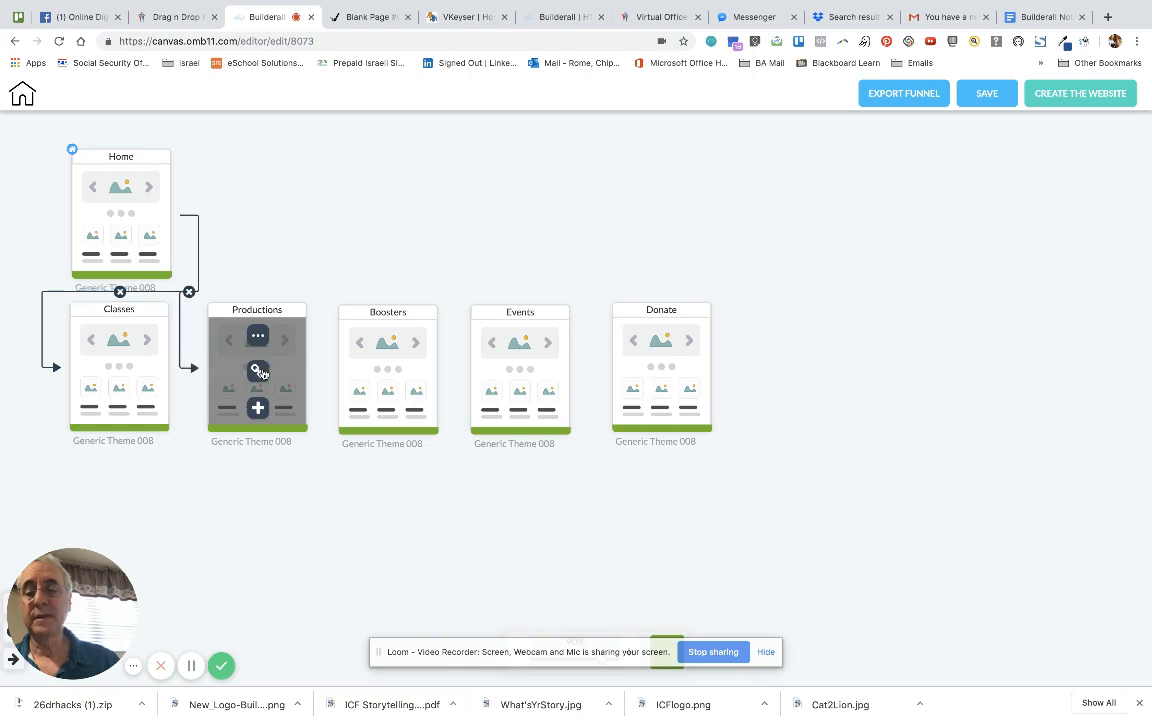
Link the Home page to the Boosters, Events and Donate pages
left_click(124, 217)
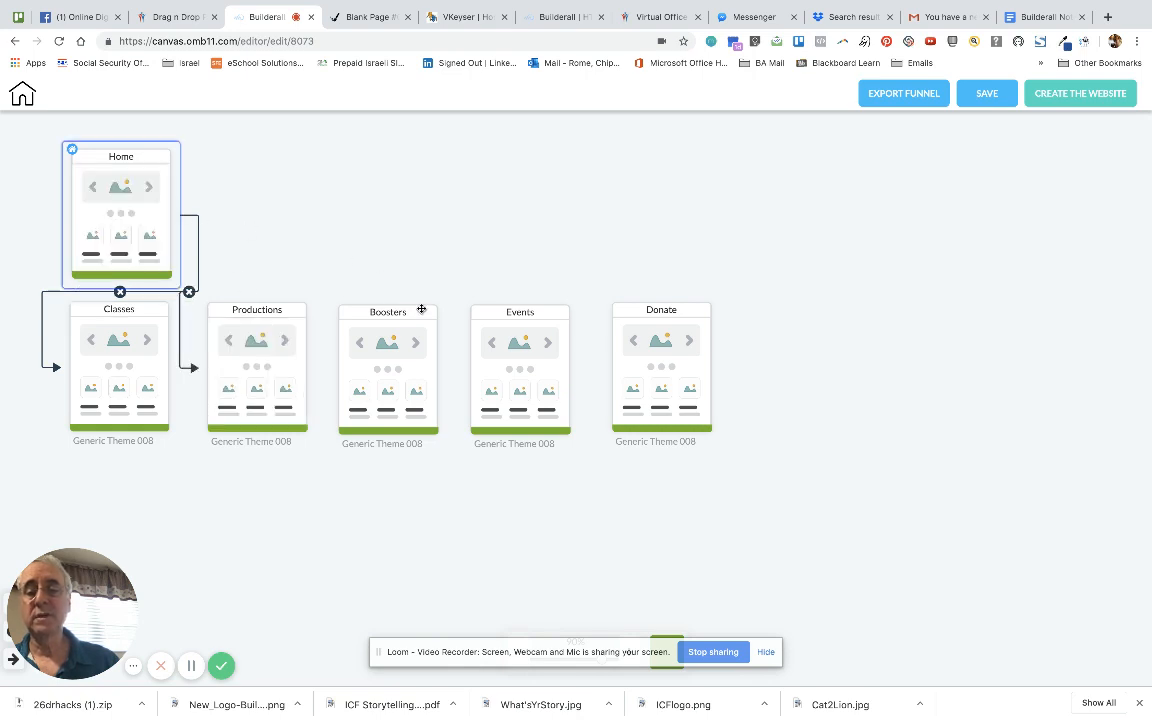
left_click(389, 372)
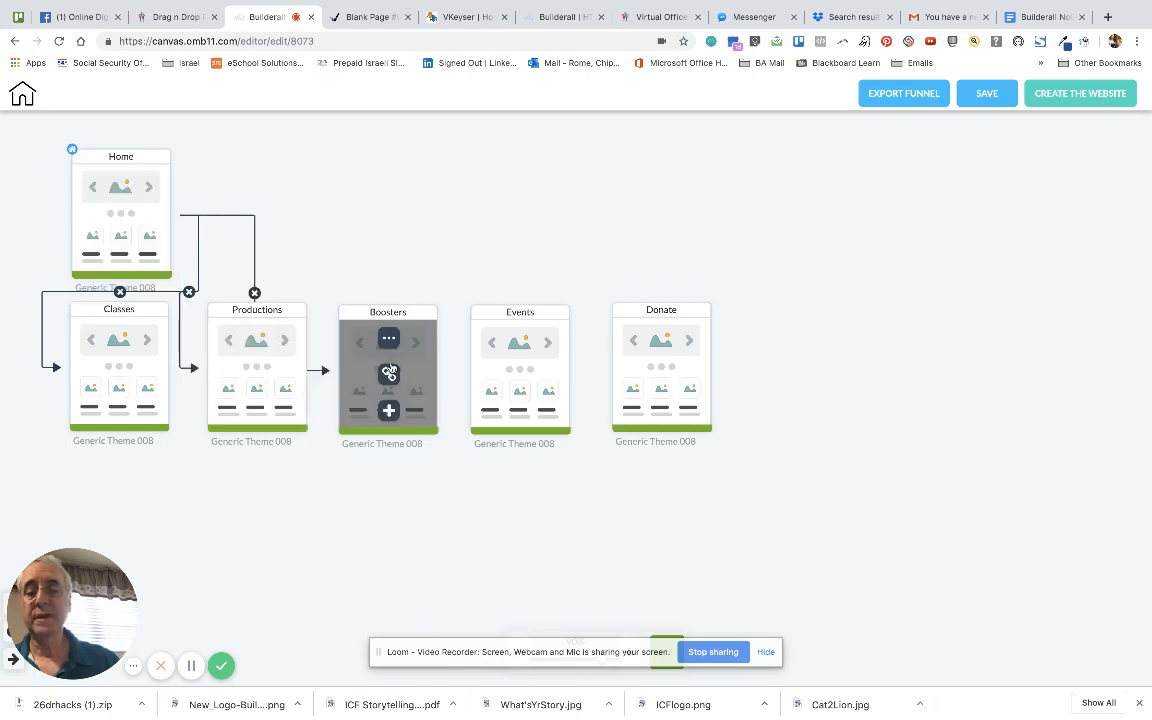
left_click(122, 218)
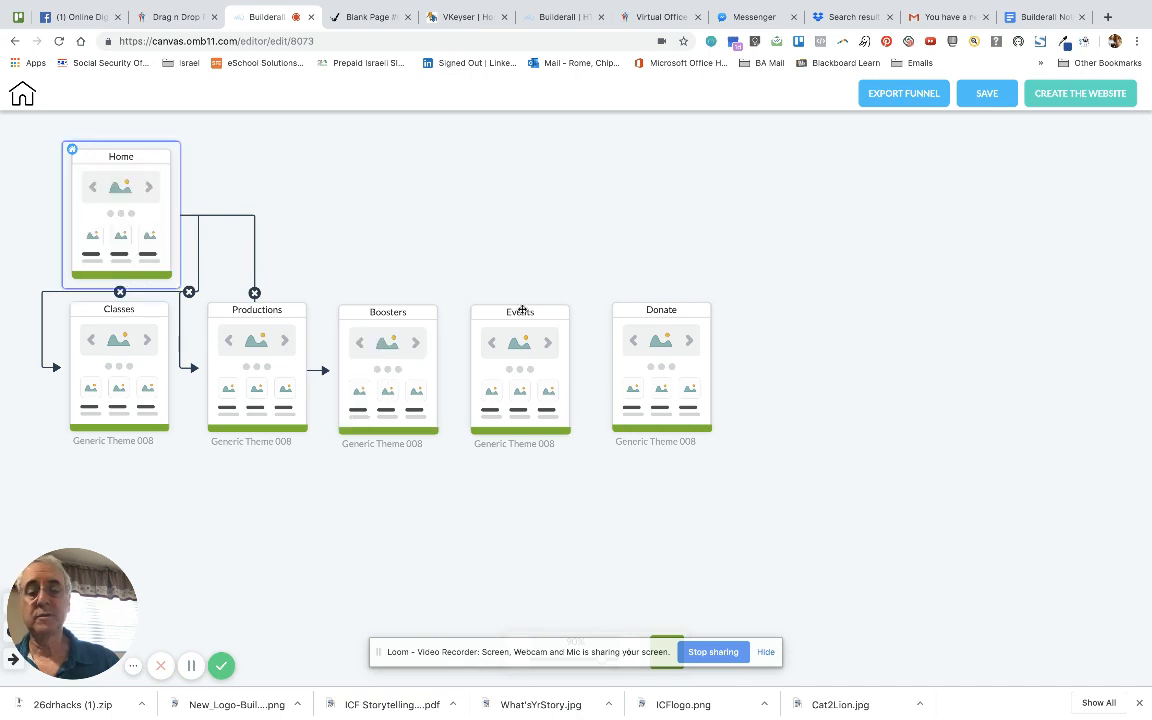
left_click(521, 373)
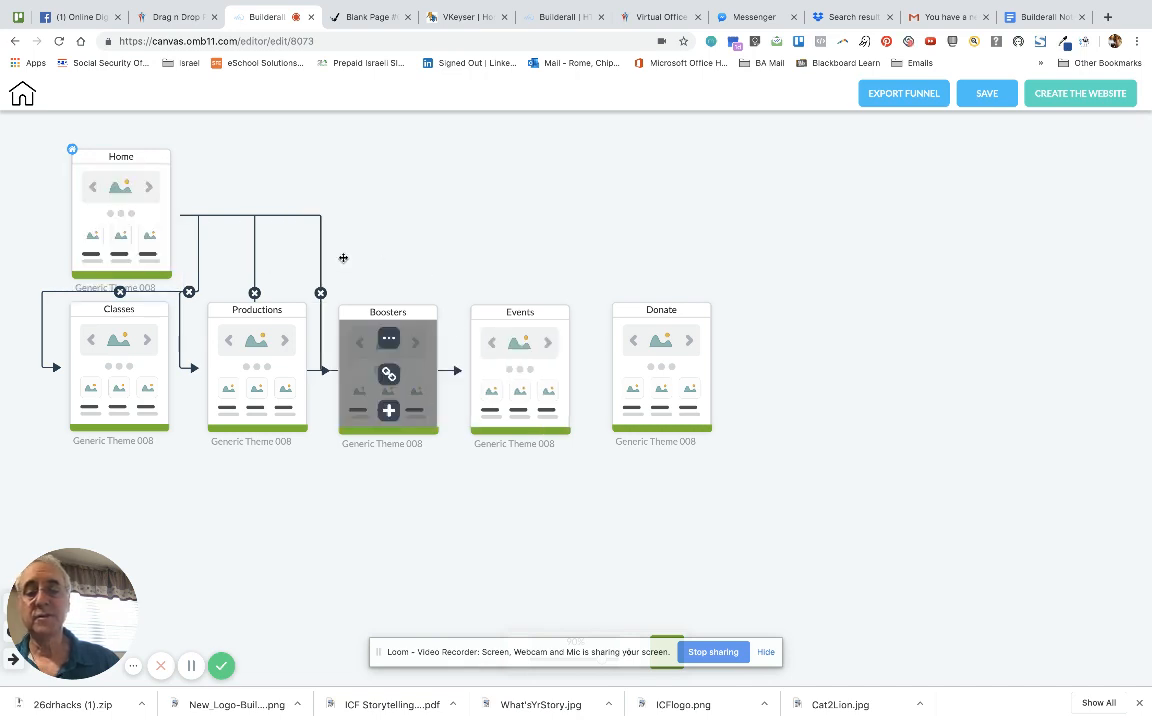
left_click(122, 218)
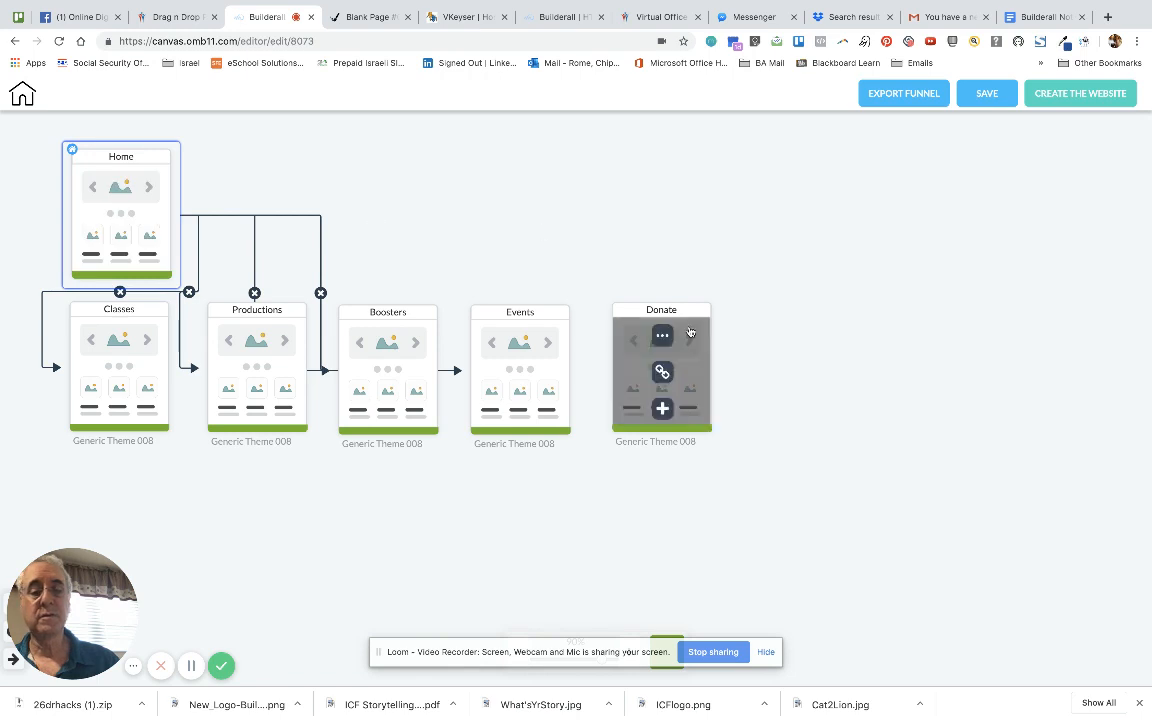
left_click(662, 372)
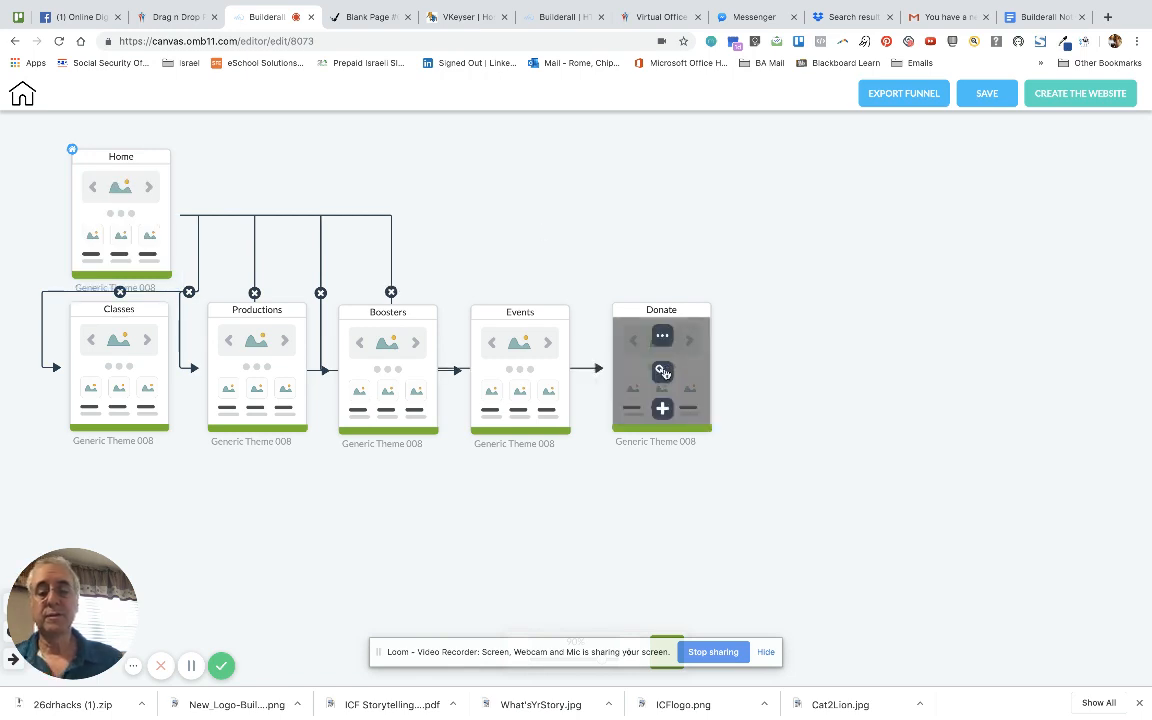
Stagger the subpages by moving Classes and Productions lower, Boosters slightly right, Events higher, and Donate level with Home
mouse_move(146, 381)
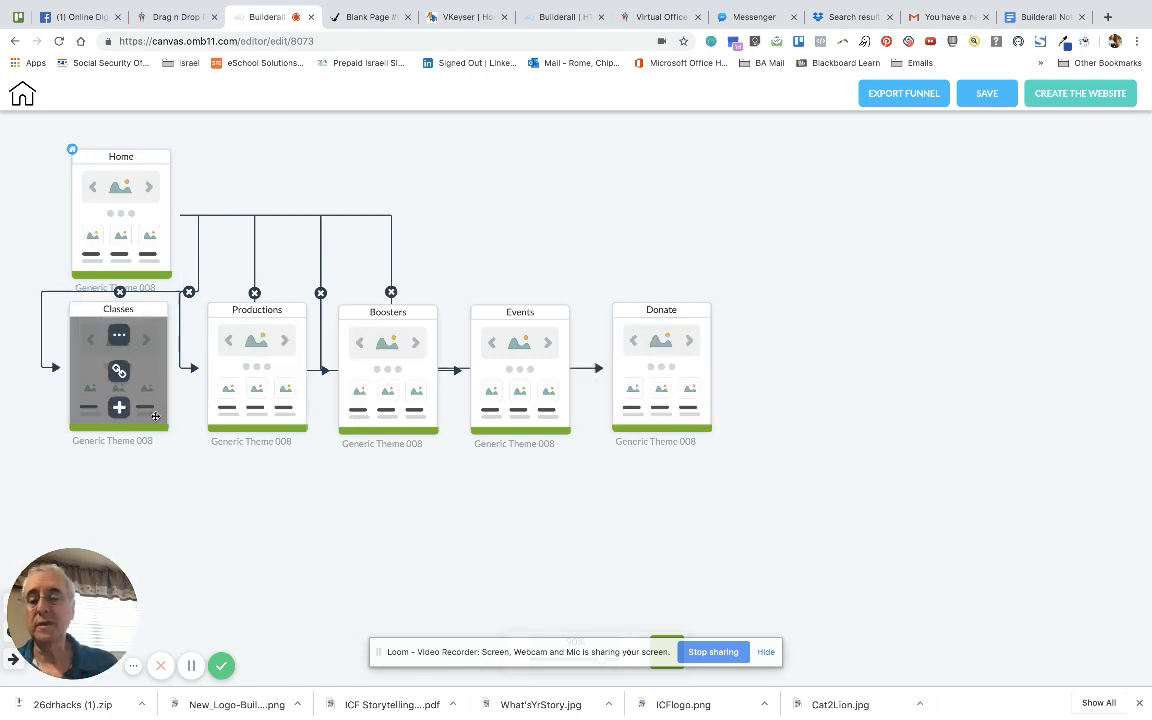
left_click_drag(155, 416, 150, 457)
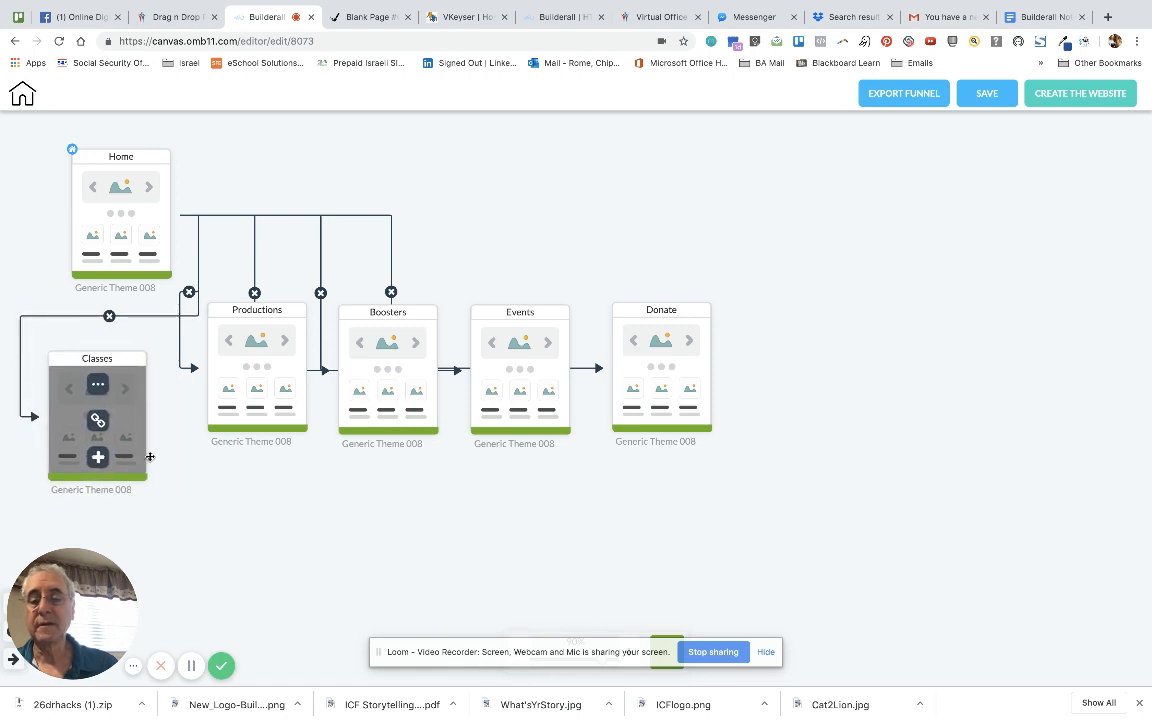
left_click_drag(255, 414, 266, 489)
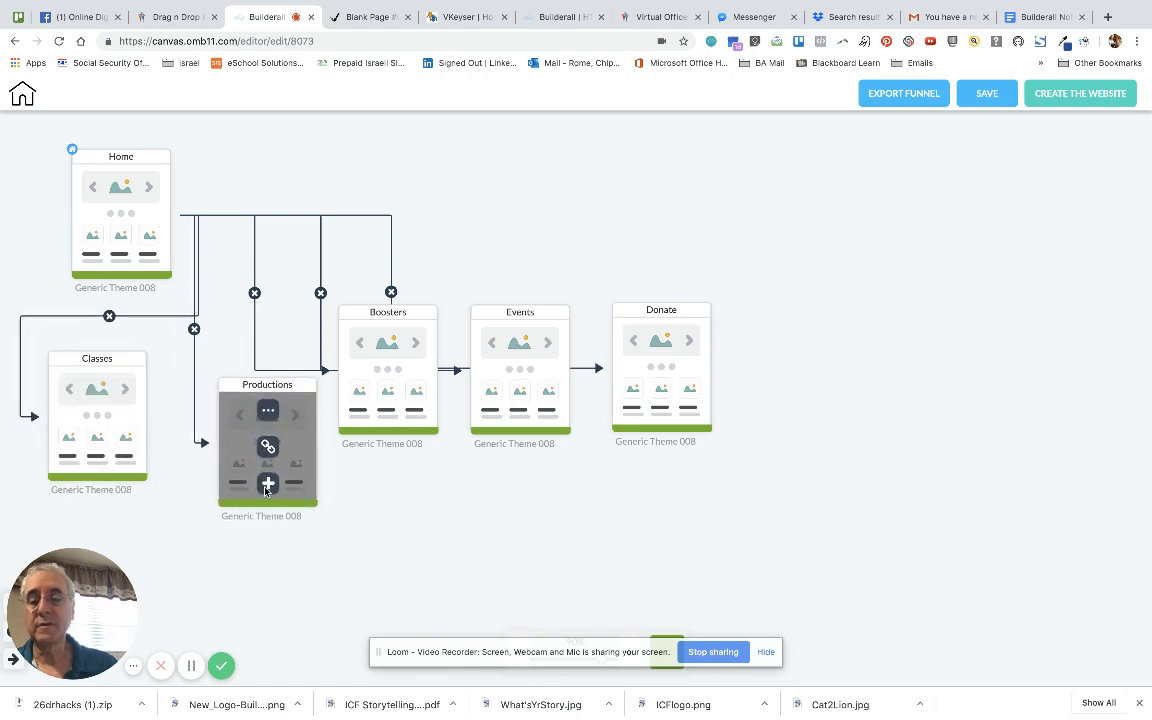
left_click(268, 485)
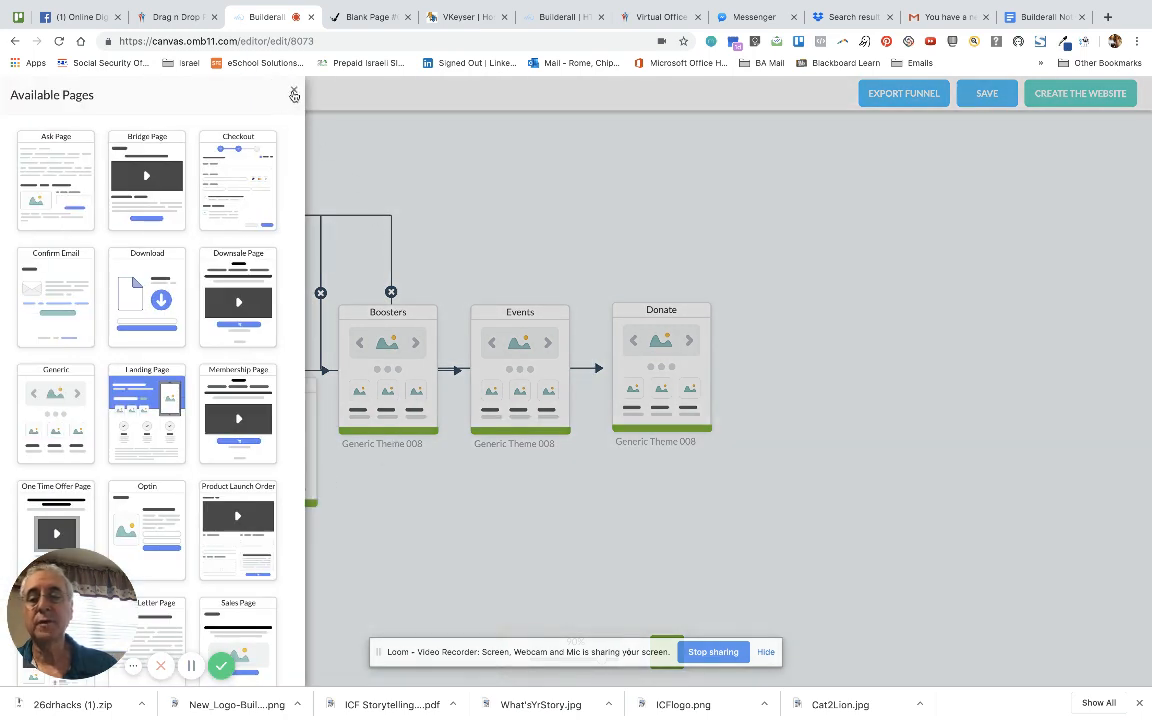
left_click(293, 91)
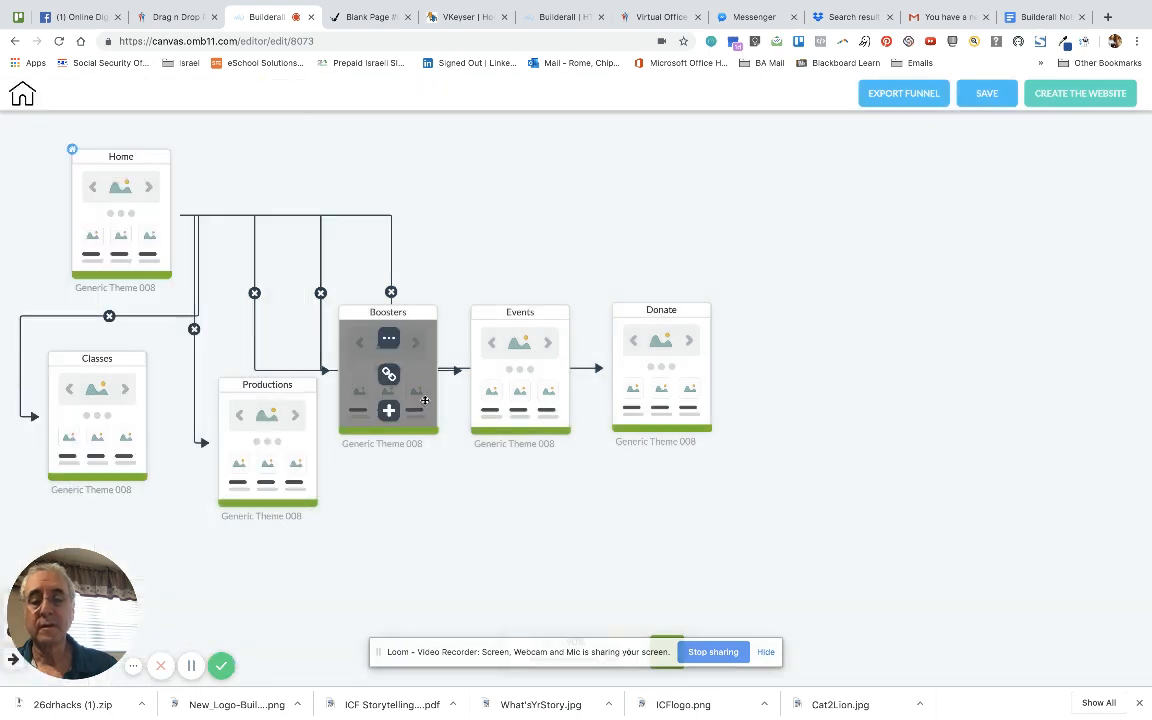
mouse_move(425, 400)
left_mouse_down()
mouse_move(438, 474)
mouse_move(447, 400)
left_mouse_up()
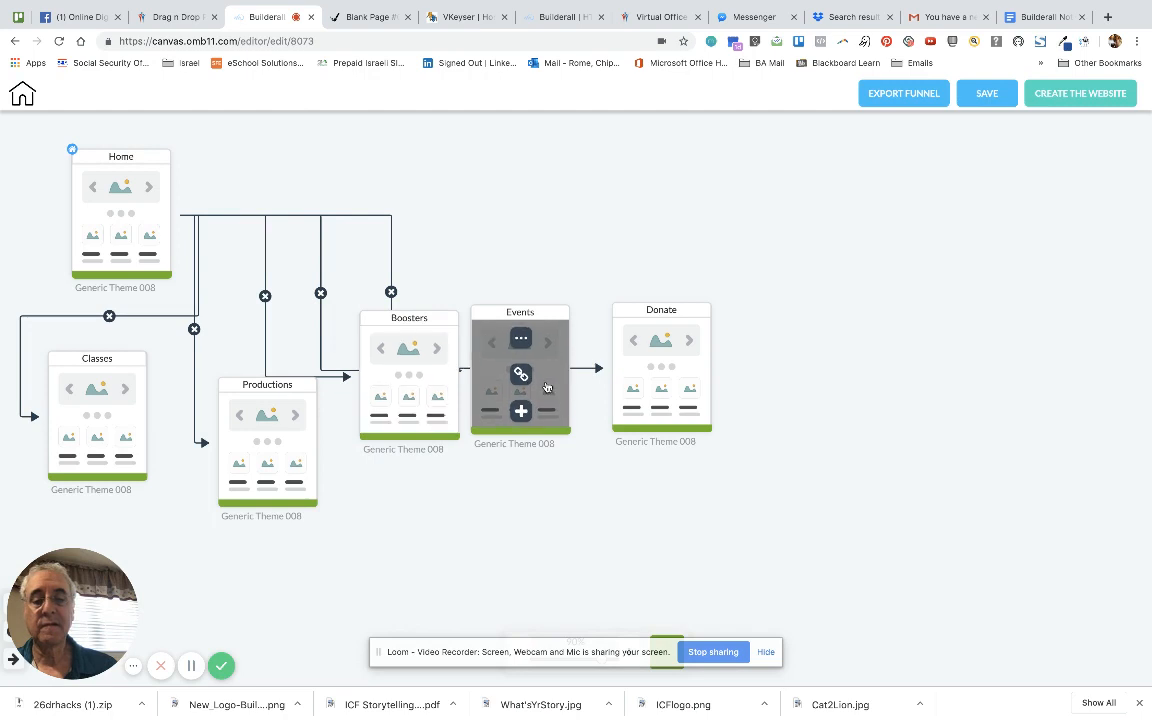
left_click_drag(546, 385, 552, 313)
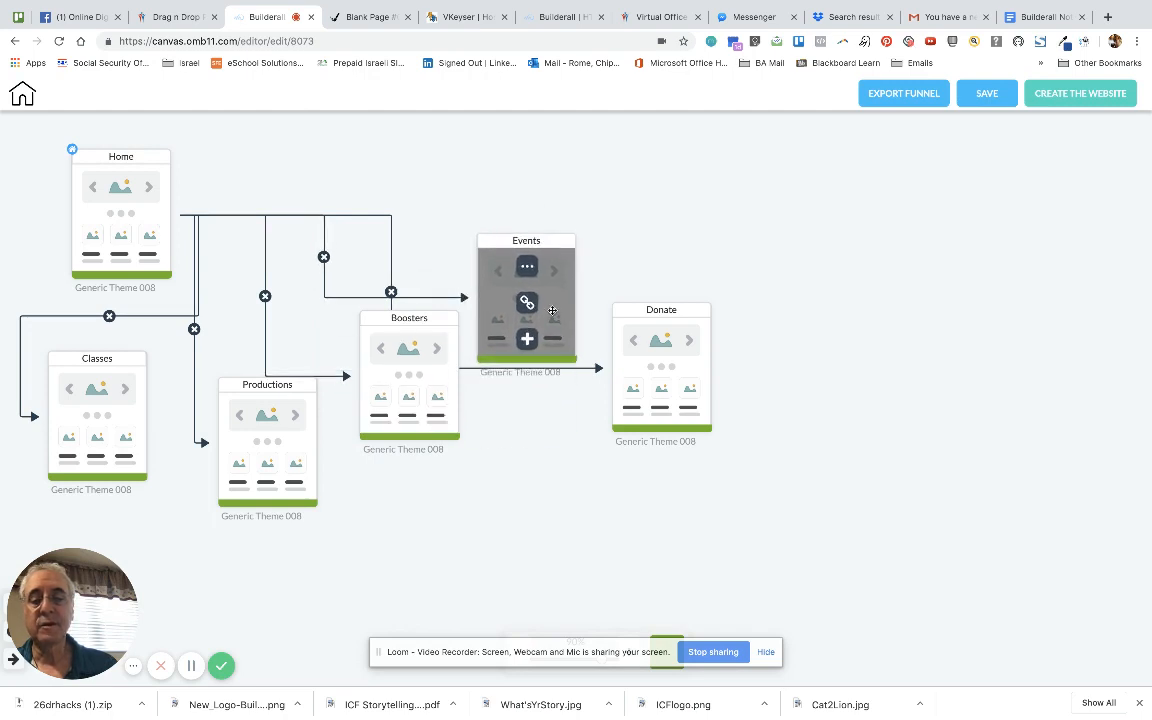
left_click_drag(696, 316, 703, 170)
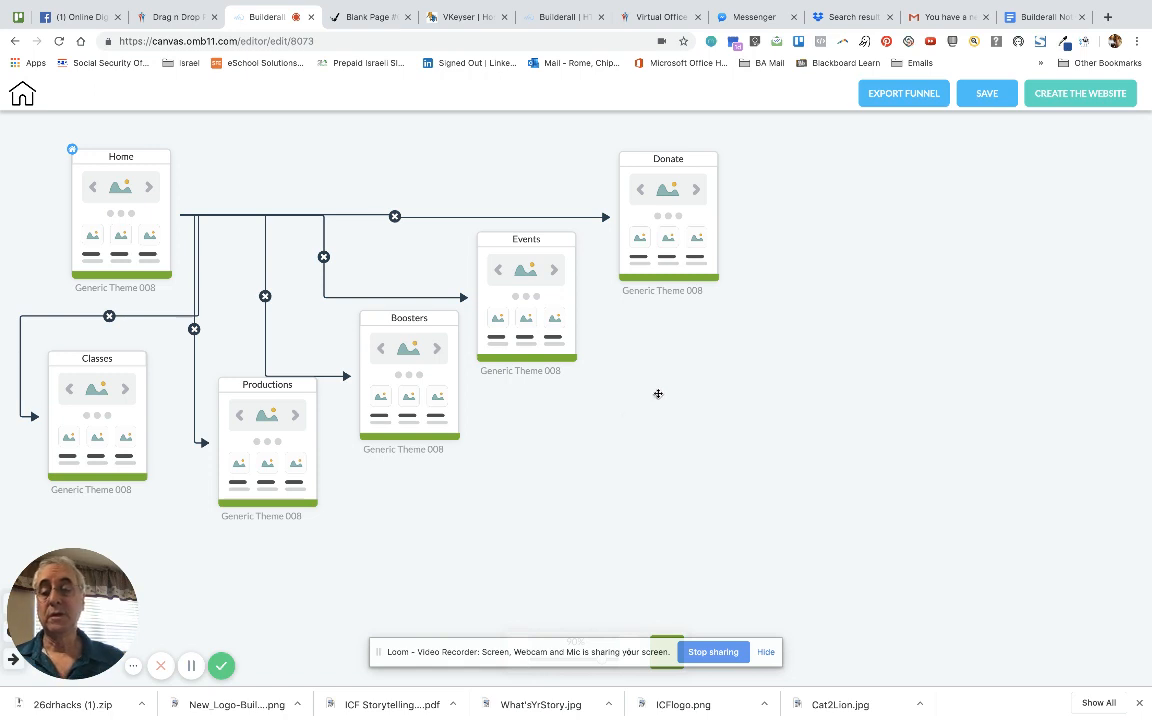
Duplicate the Productions page and rename the copy below it Fall Show
mouse_move(309, 456)
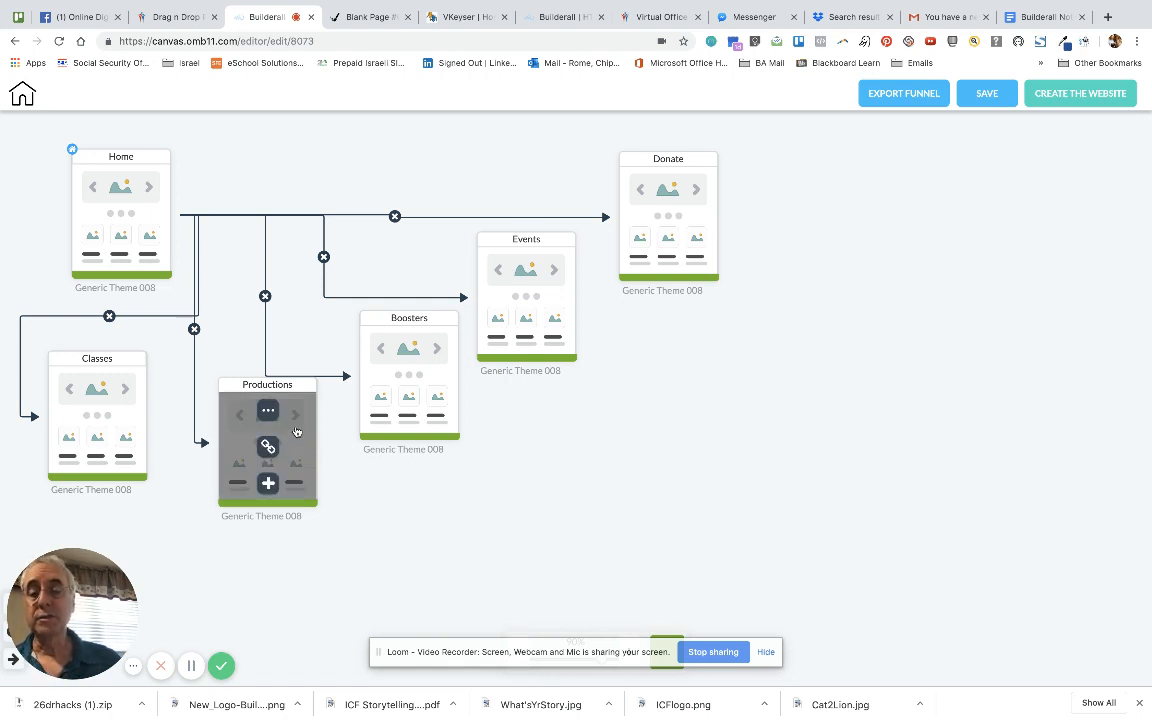
right_click(296, 431)
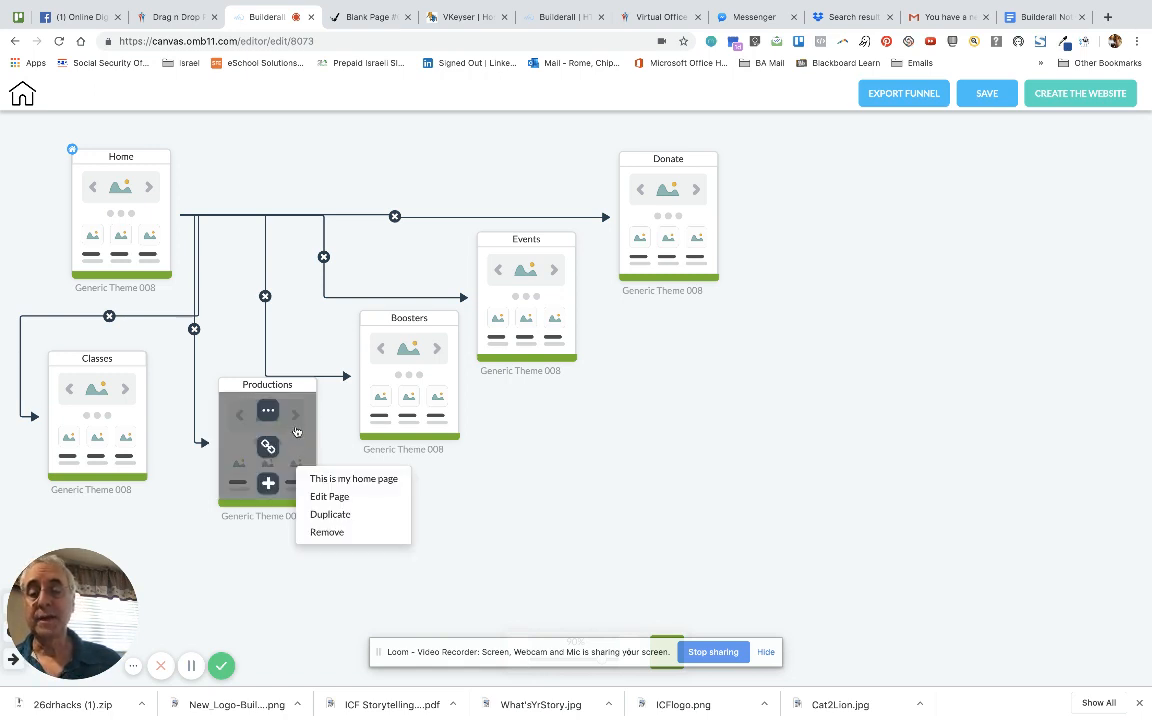
left_click(329, 515)
mouse_move(273, 552)
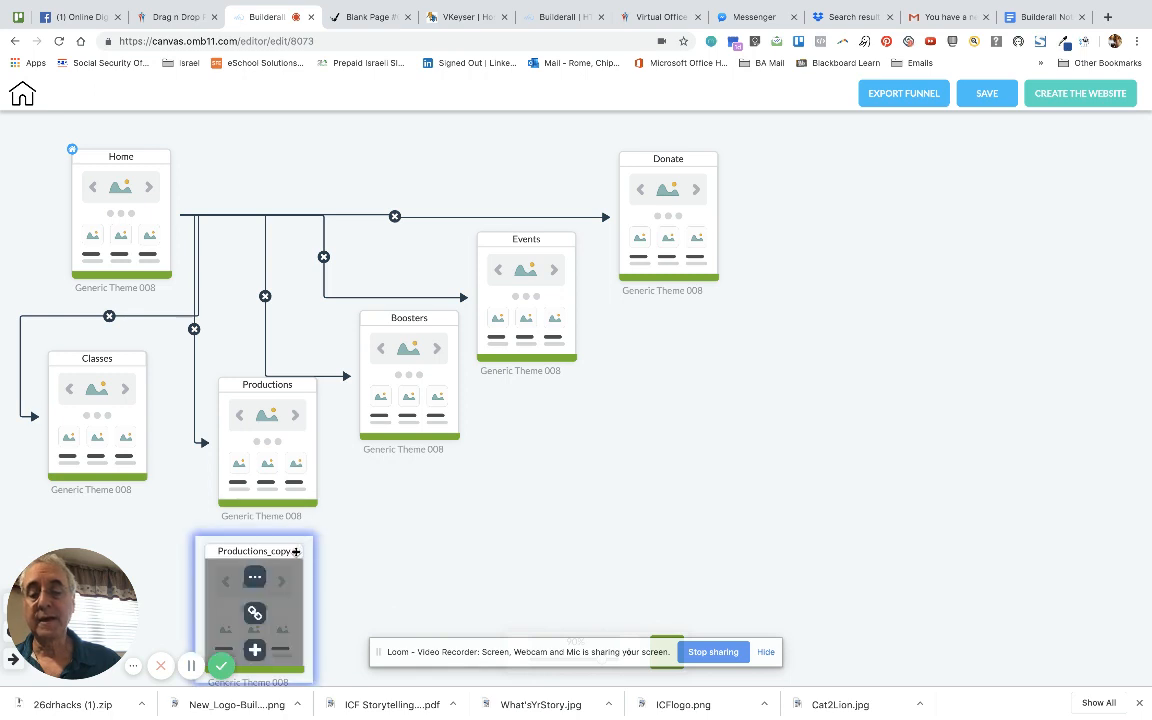
left_click(273, 552)
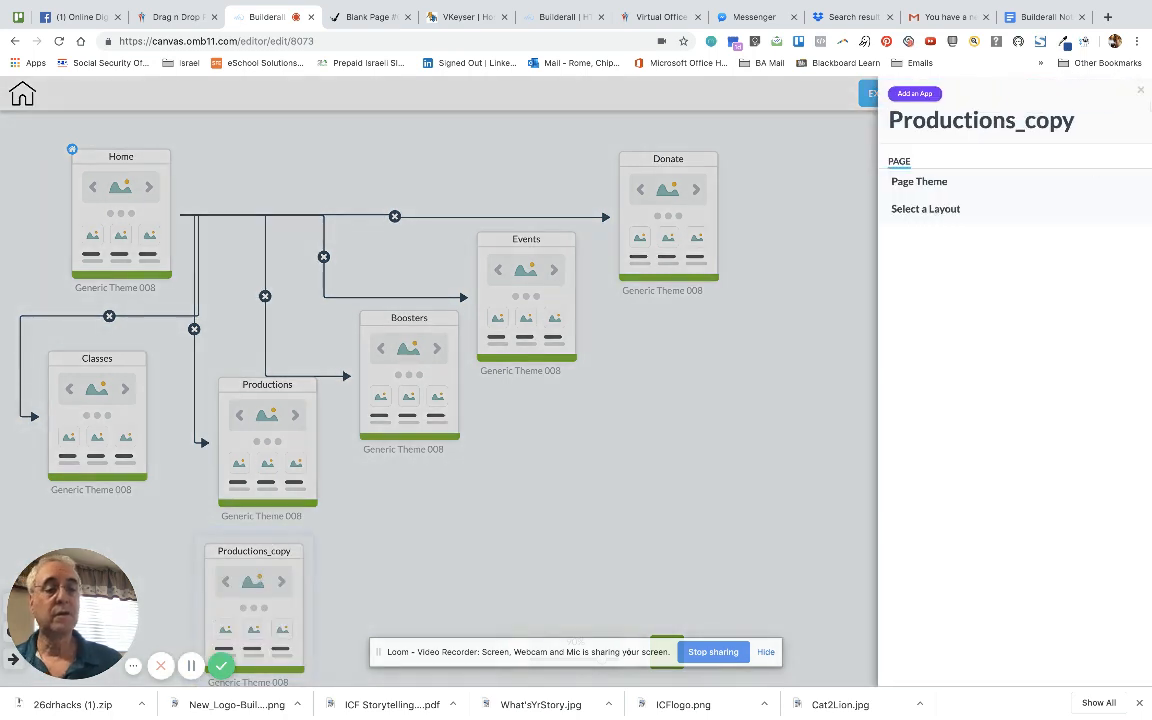
left_click_drag(1082, 119, 886, 121)
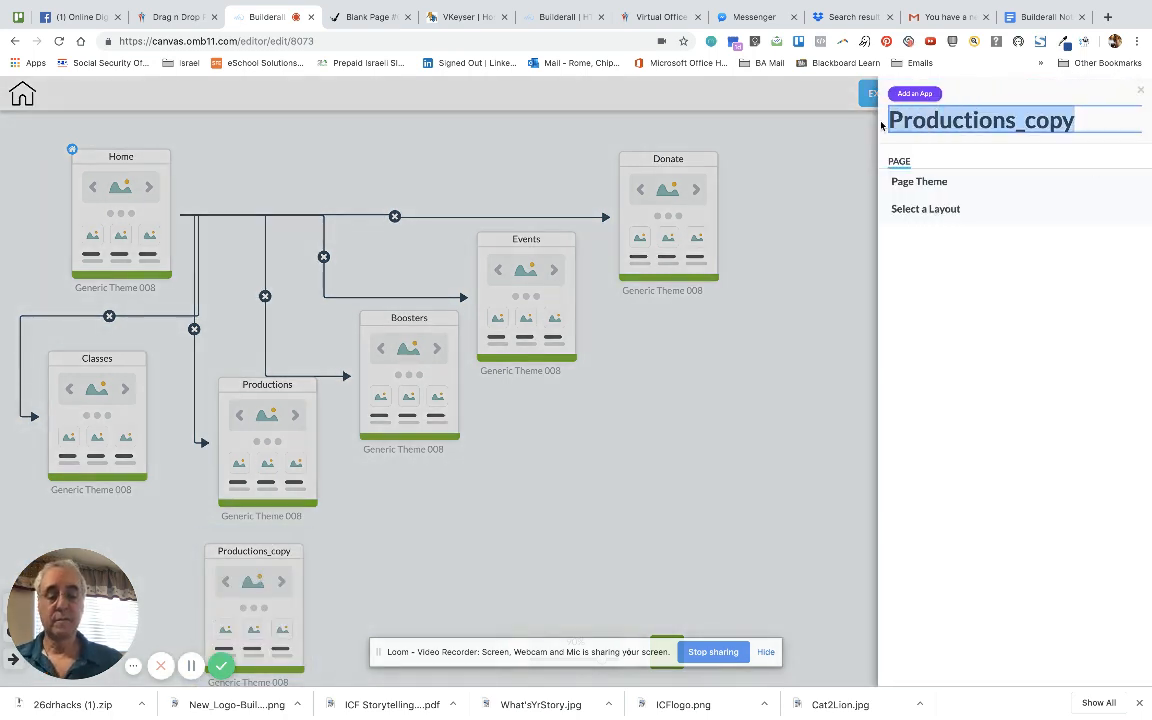
type("Fall Show")
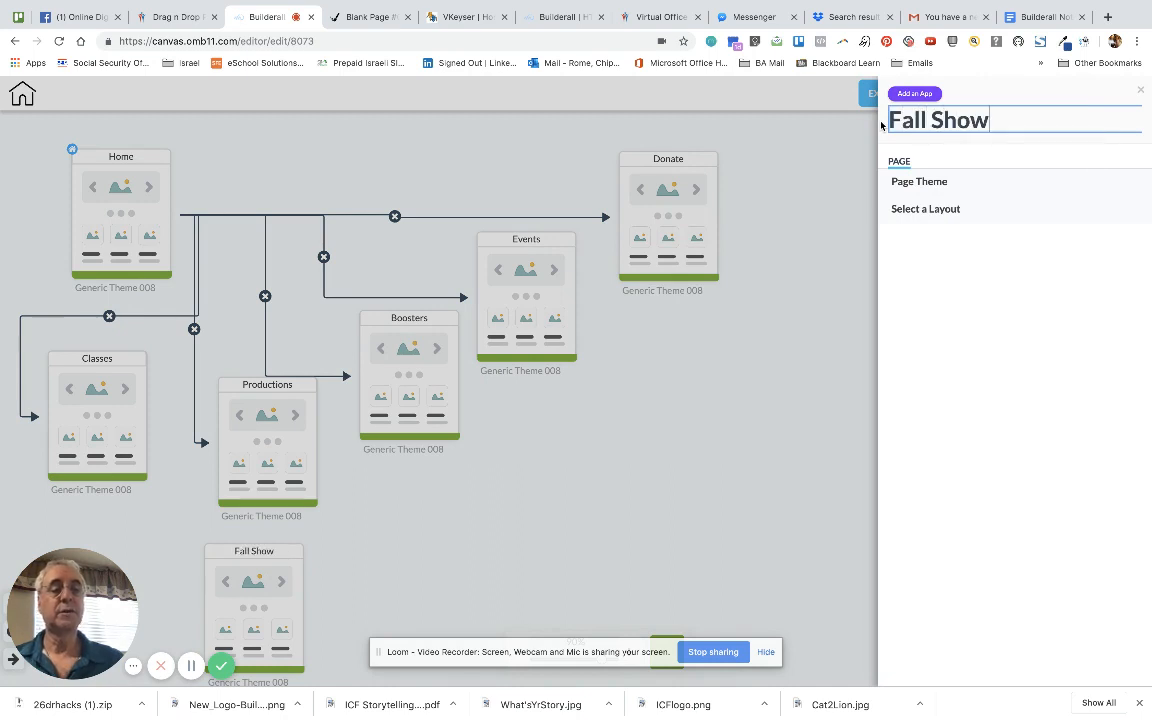
left_click(841, 319)
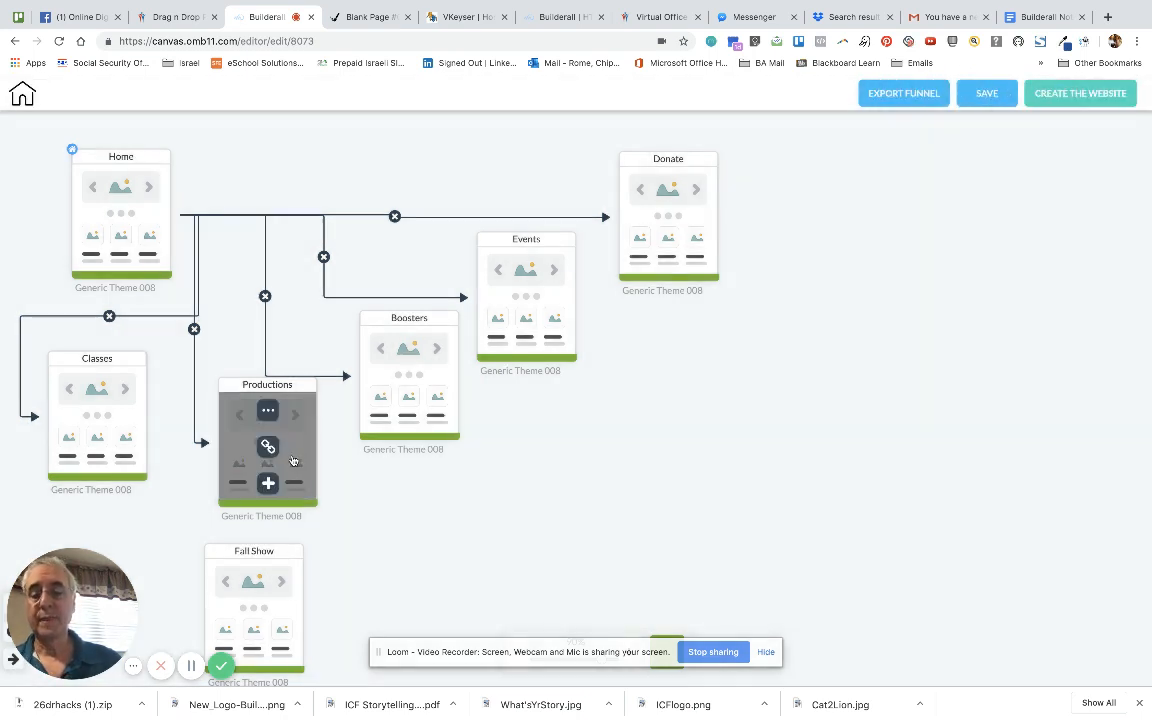
Duplicate the Productions page again, place the copy to the right of Fall Show, and link Productions to that copy
left_click(269, 449)
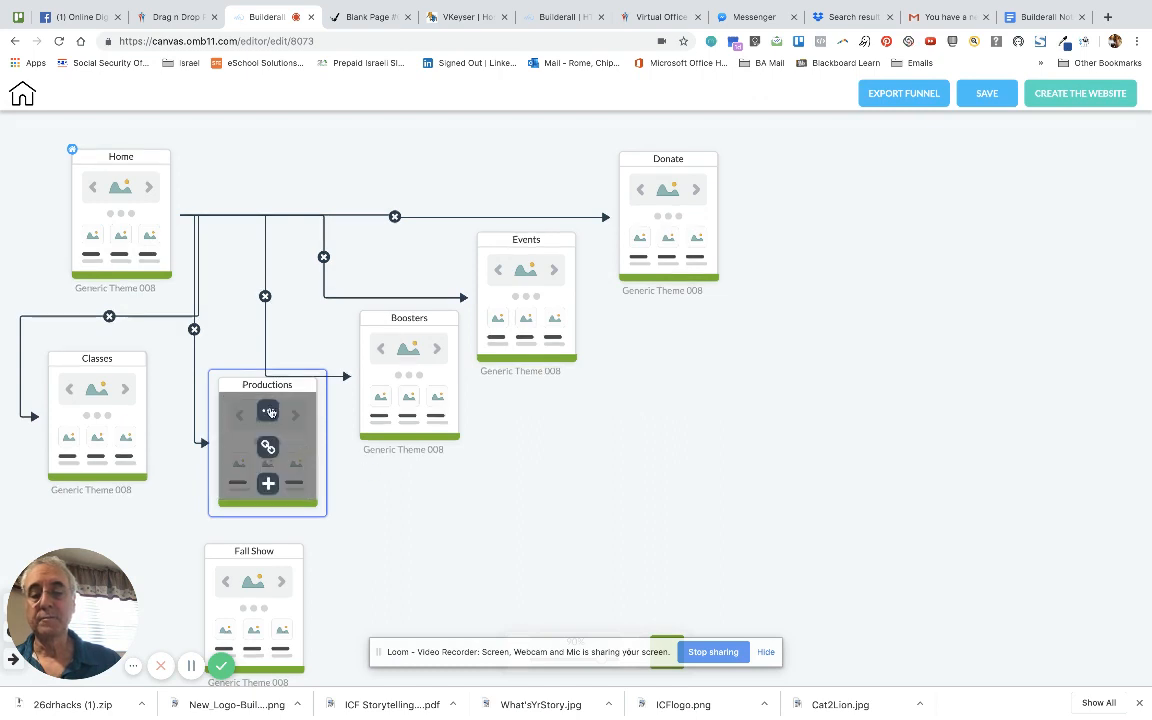
left_click(280, 418)
left_click(386, 467)
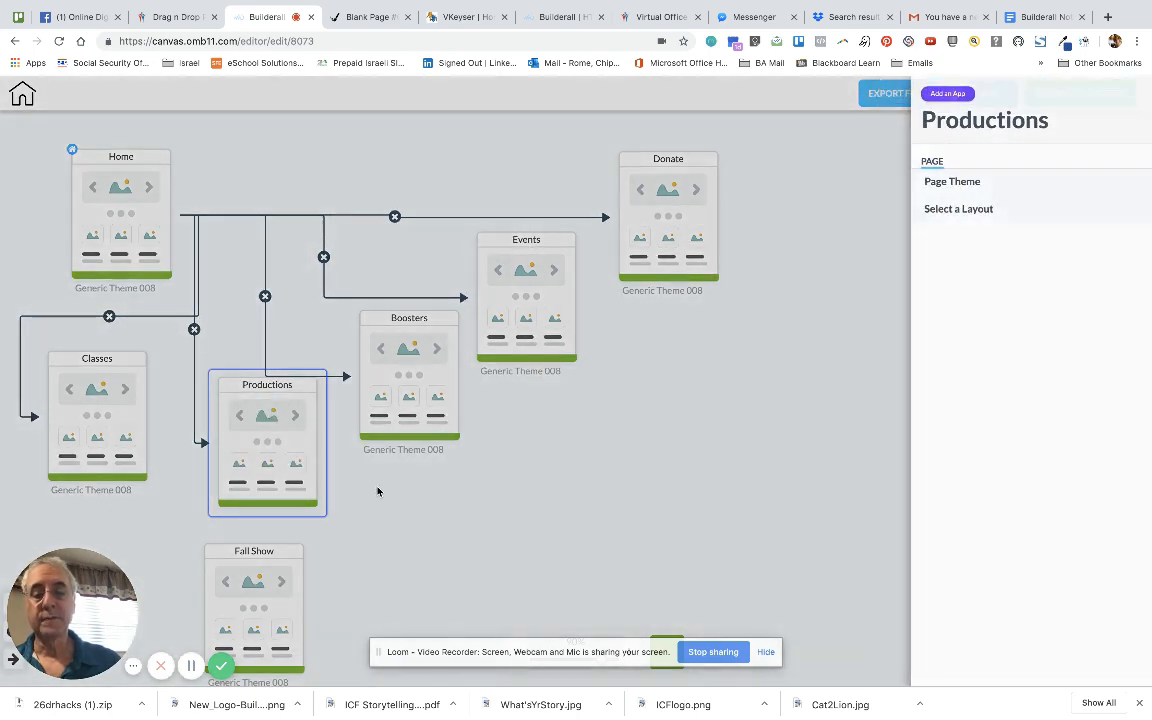
left_click(268, 410)
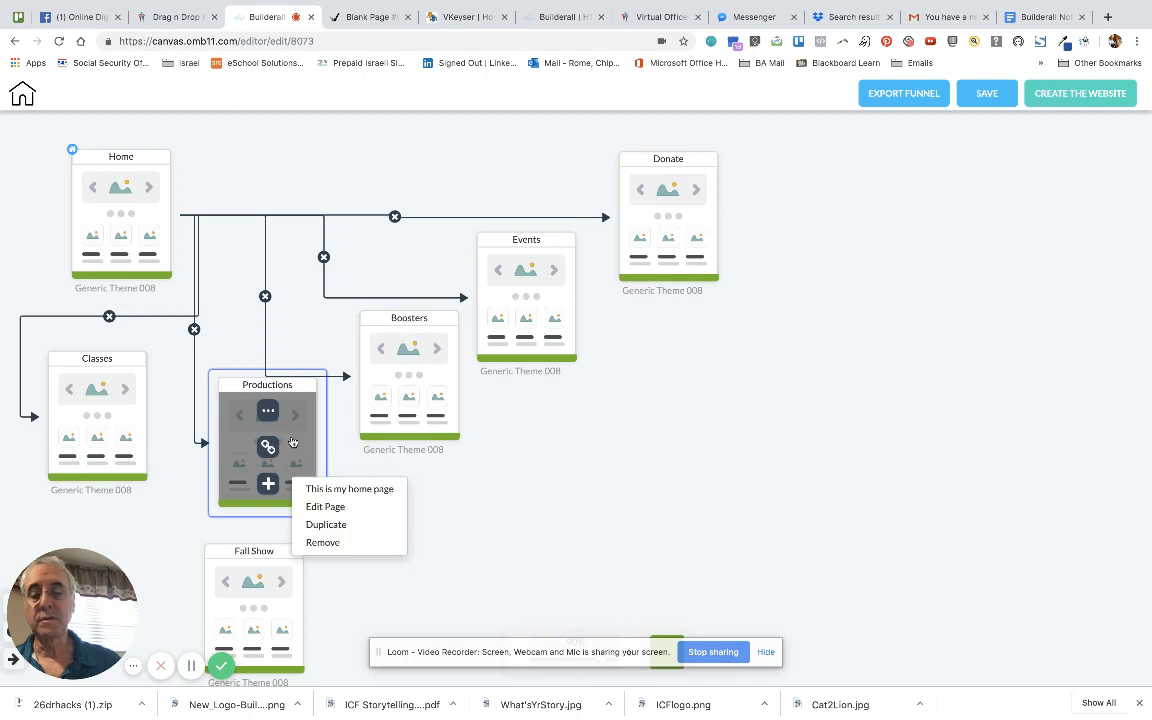
left_click(328, 525)
left_click_drag(274, 572, 407, 573)
left_click(381, 580)
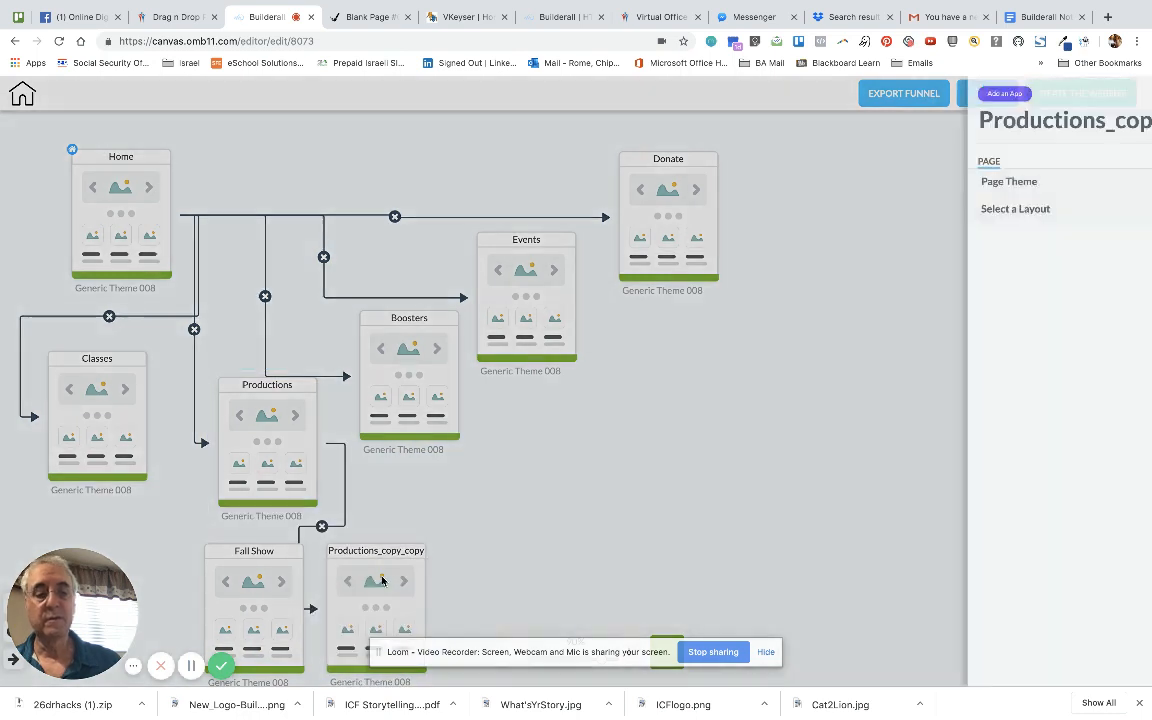
Rename the new Productions copy beside Fall Show as Winter Short Plays
left_click_drag(1137, 120, 880, 122)
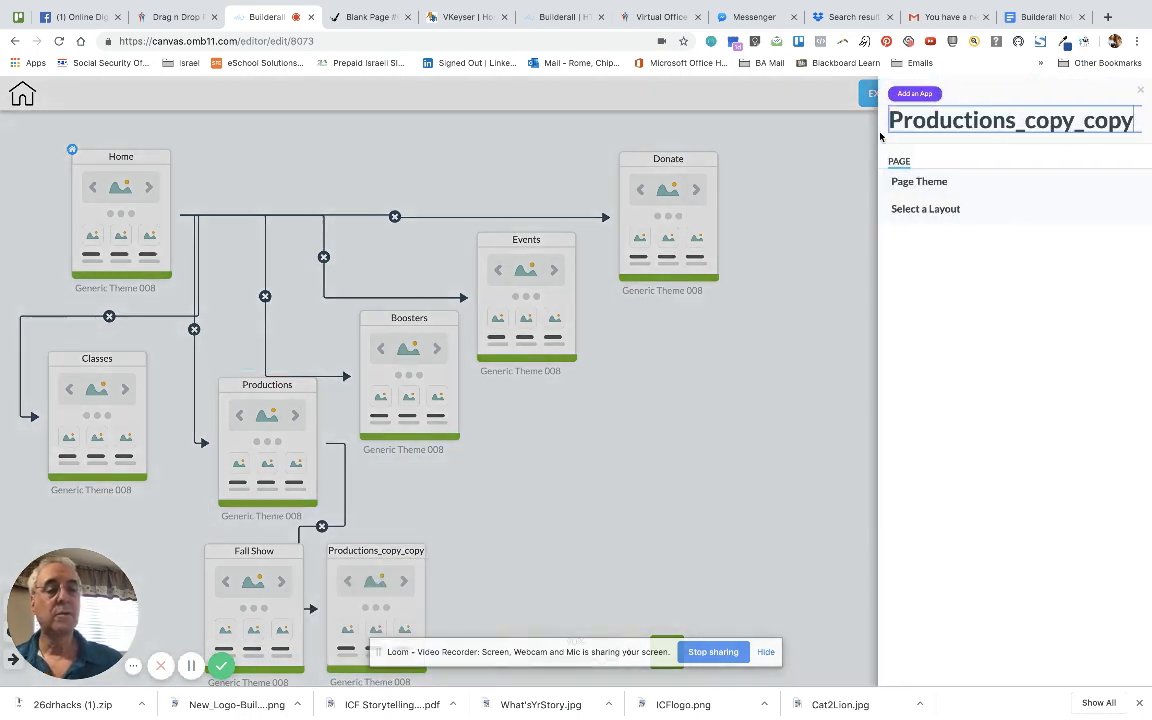
type("Win")
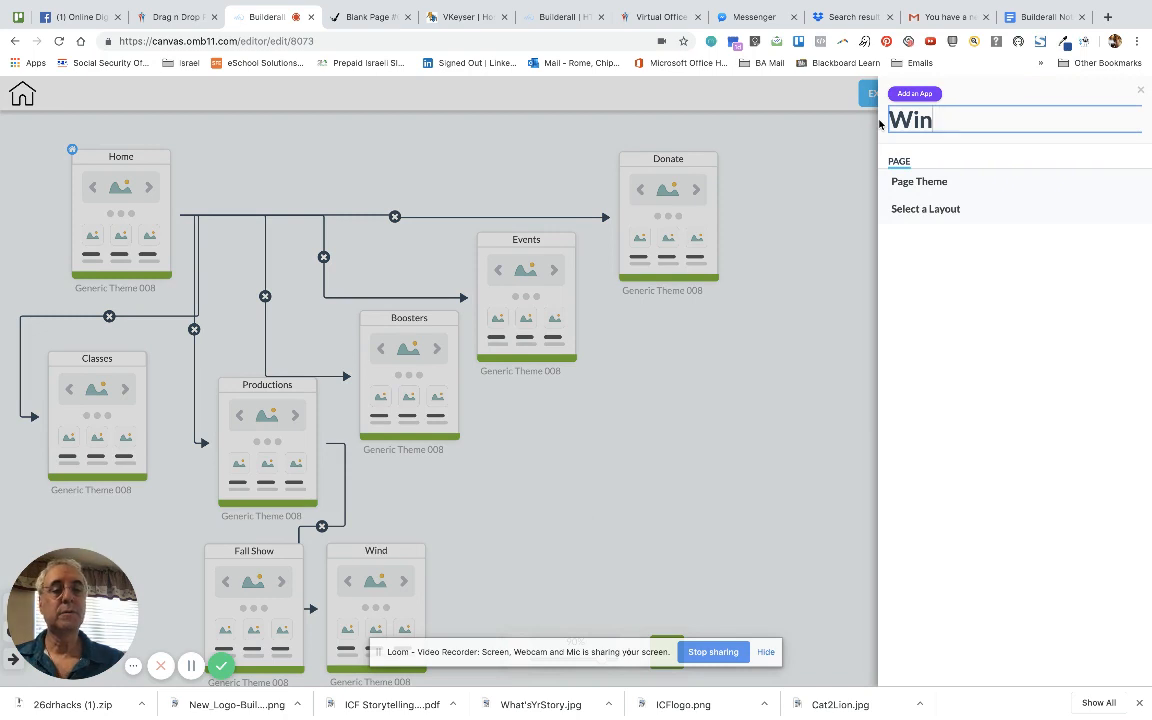
type("ter Show")
key("BackSpace")
key("BackSpace")
key("BackSpace")
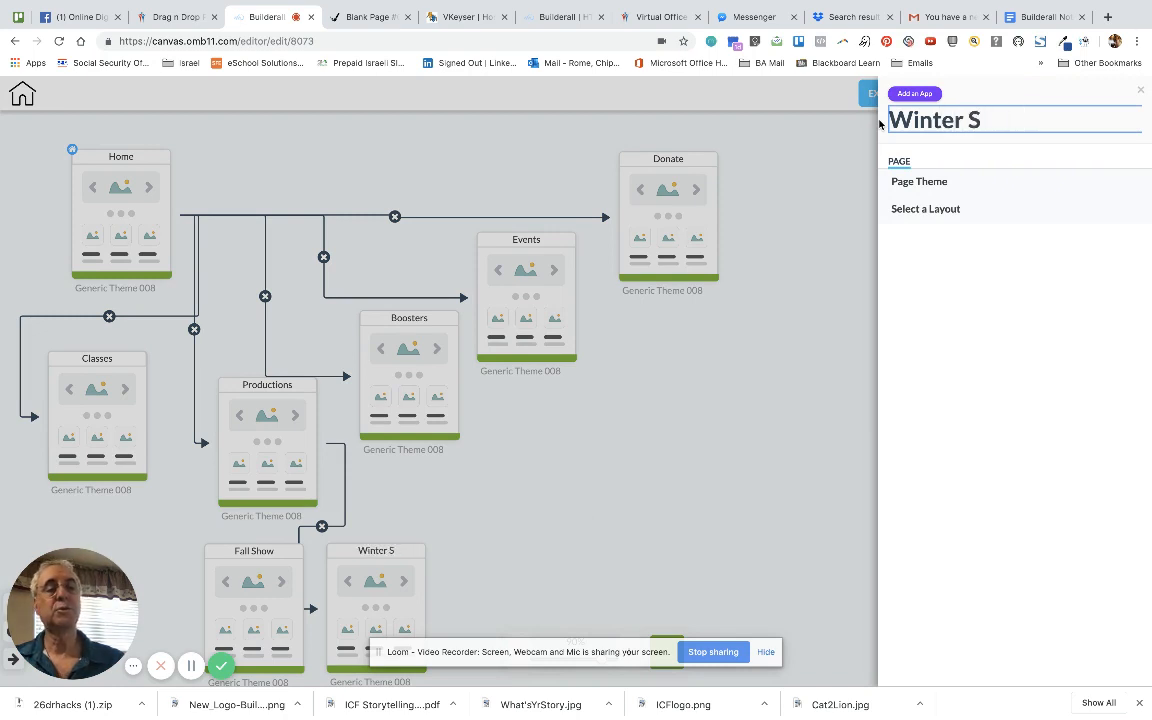
type("Sh")
key("BackSpace")
key("BackSpace")
type("hort")
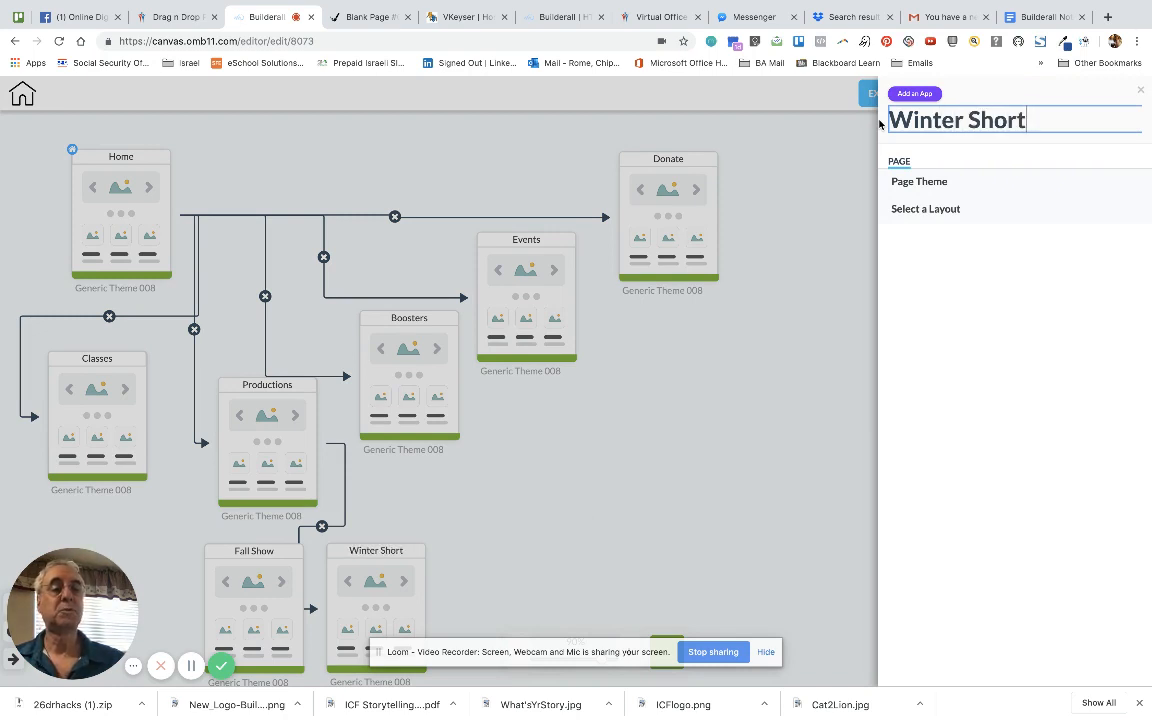
type(" Plays")
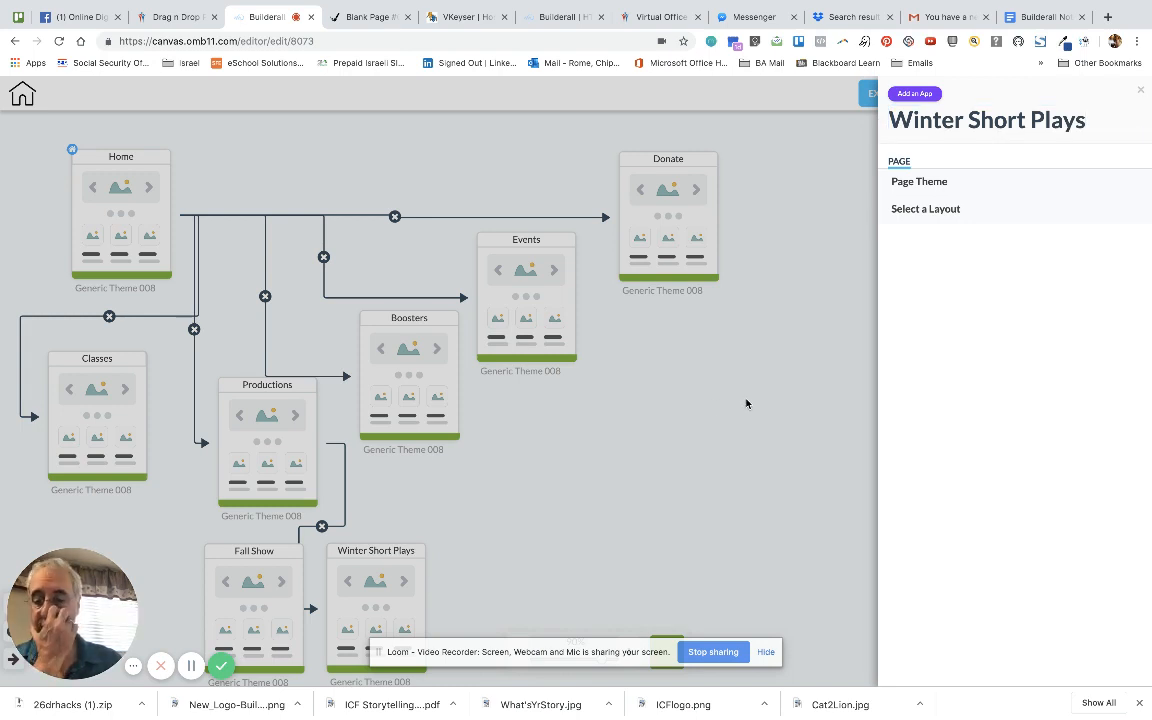
left_click(687, 429)
Duplicate the Productions page and place the copy to the right of Winter Short Plays
mouse_move(306, 447)
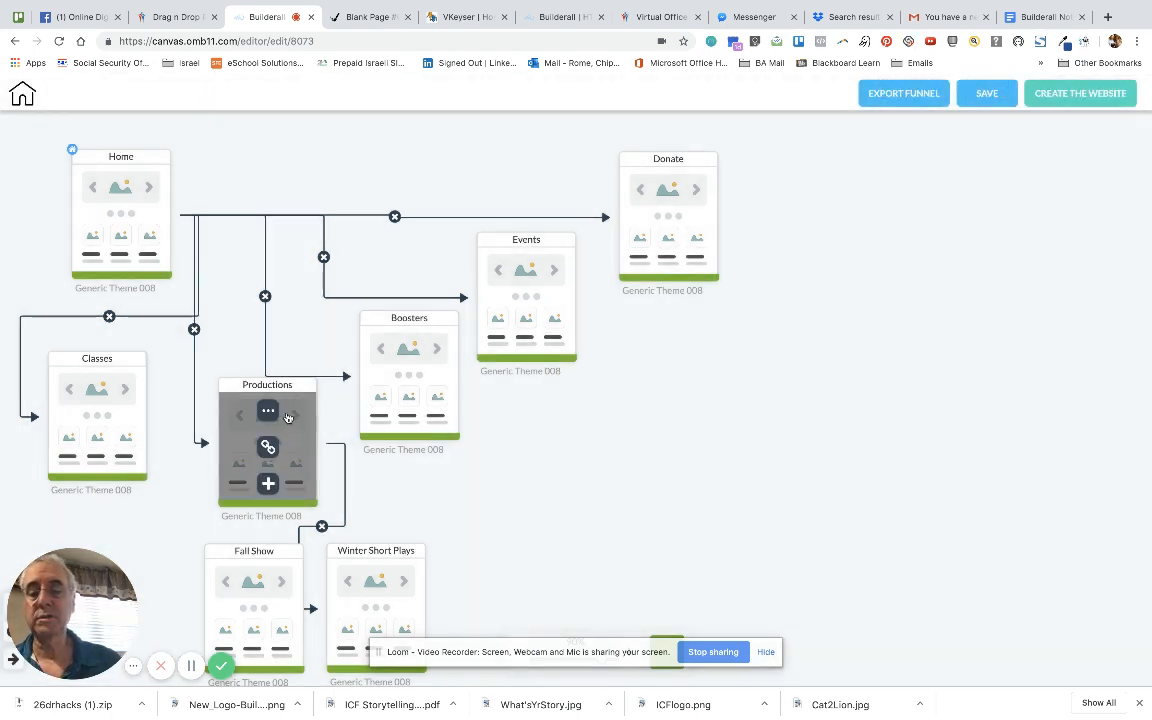
left_click(268, 410)
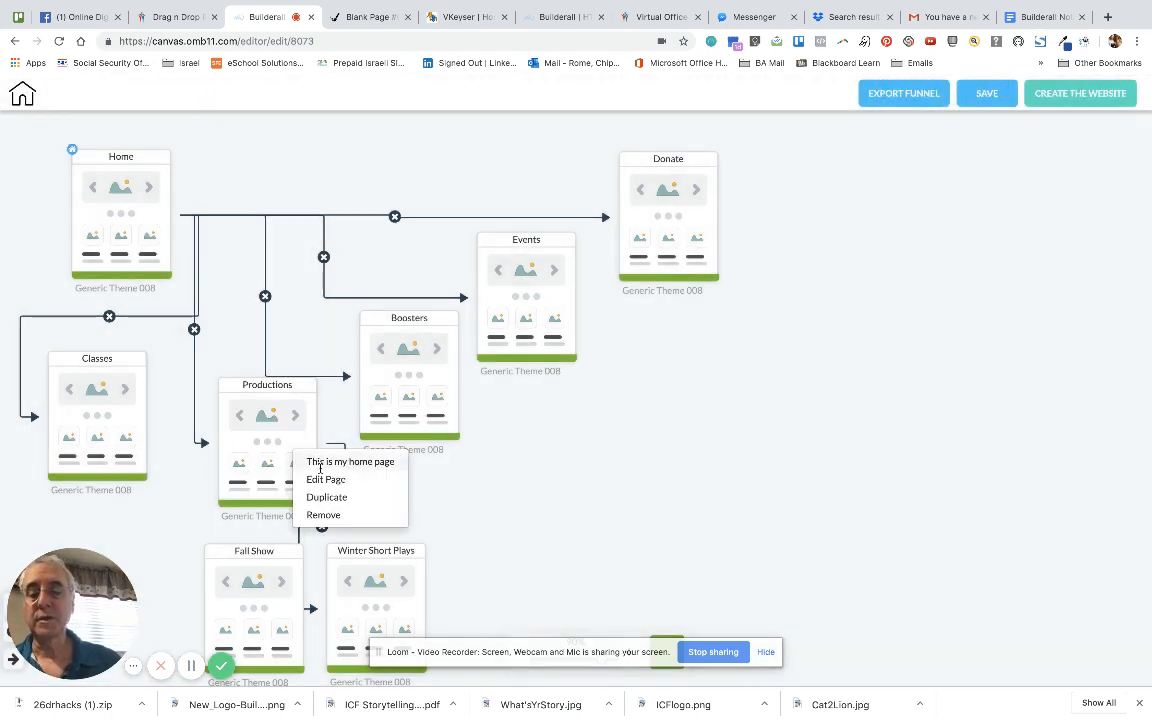
left_click(326, 496)
left_click_drag(278, 576, 535, 585)
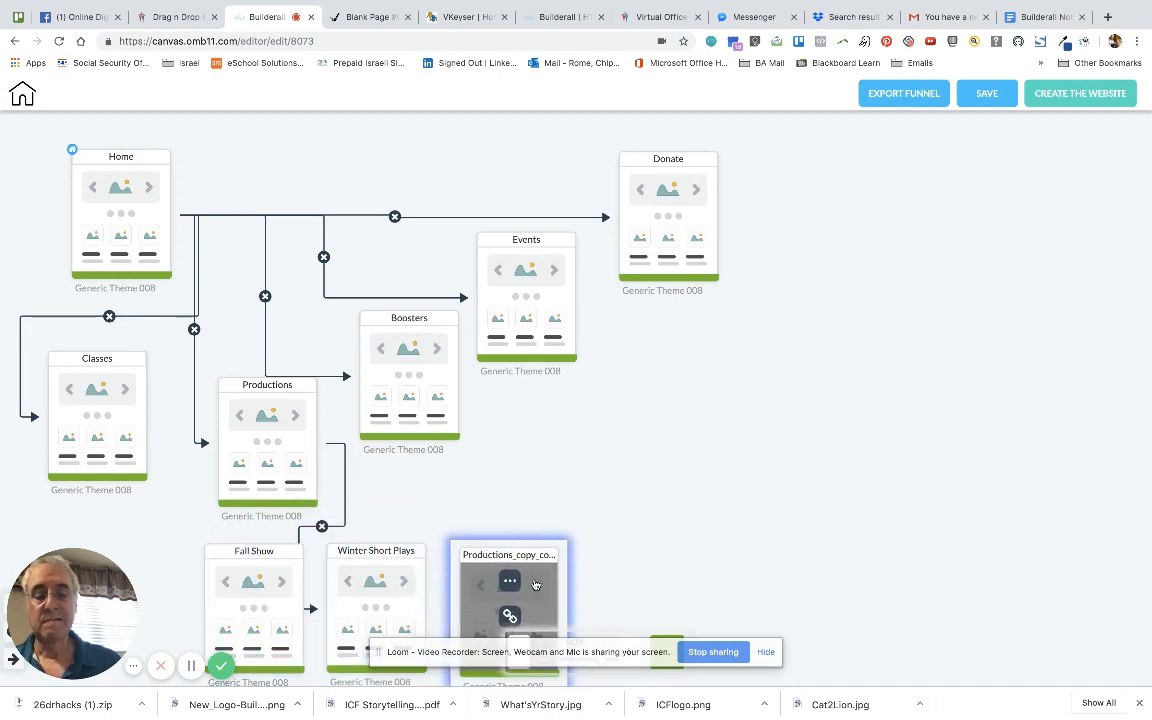
Rename the Productions copy beside Winter Short Plays as Spring Musical
left_click(513, 583)
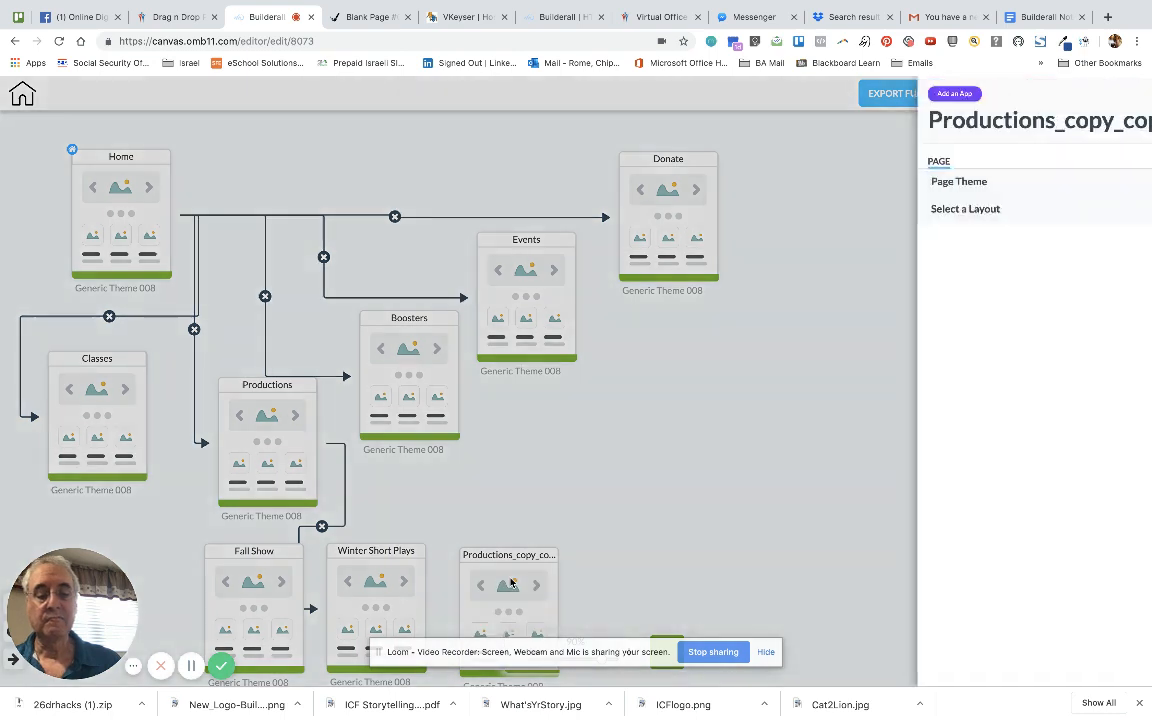
double_click(889, 120)
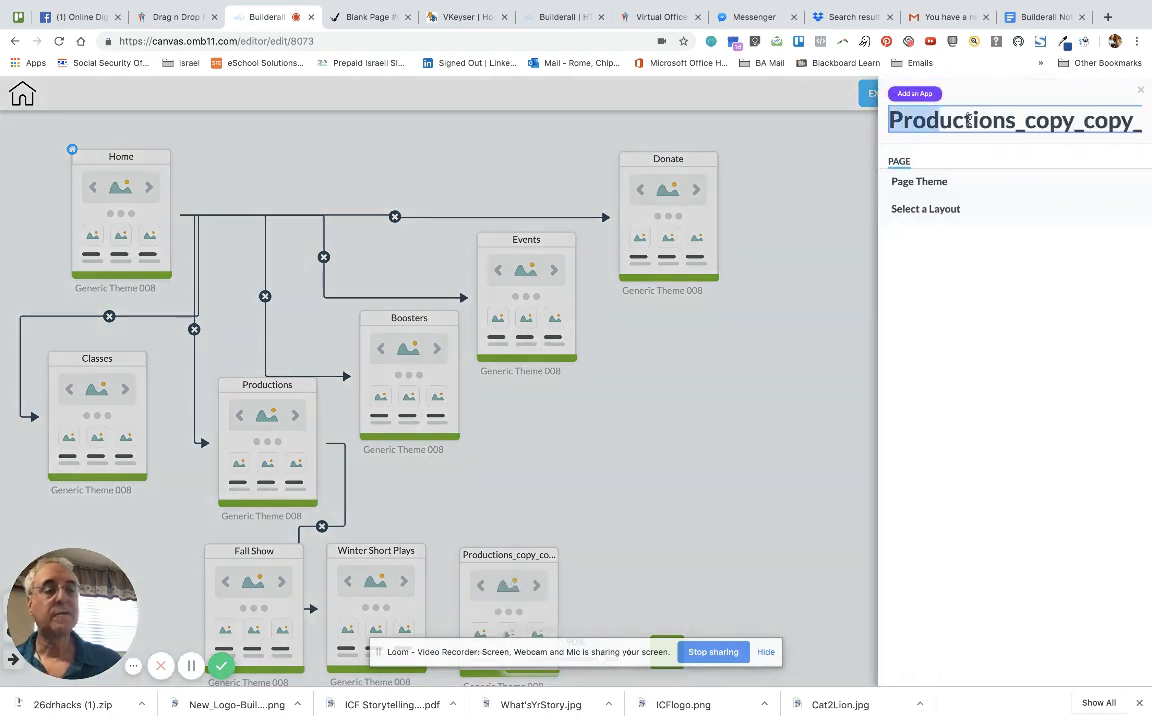
type("Soprin")
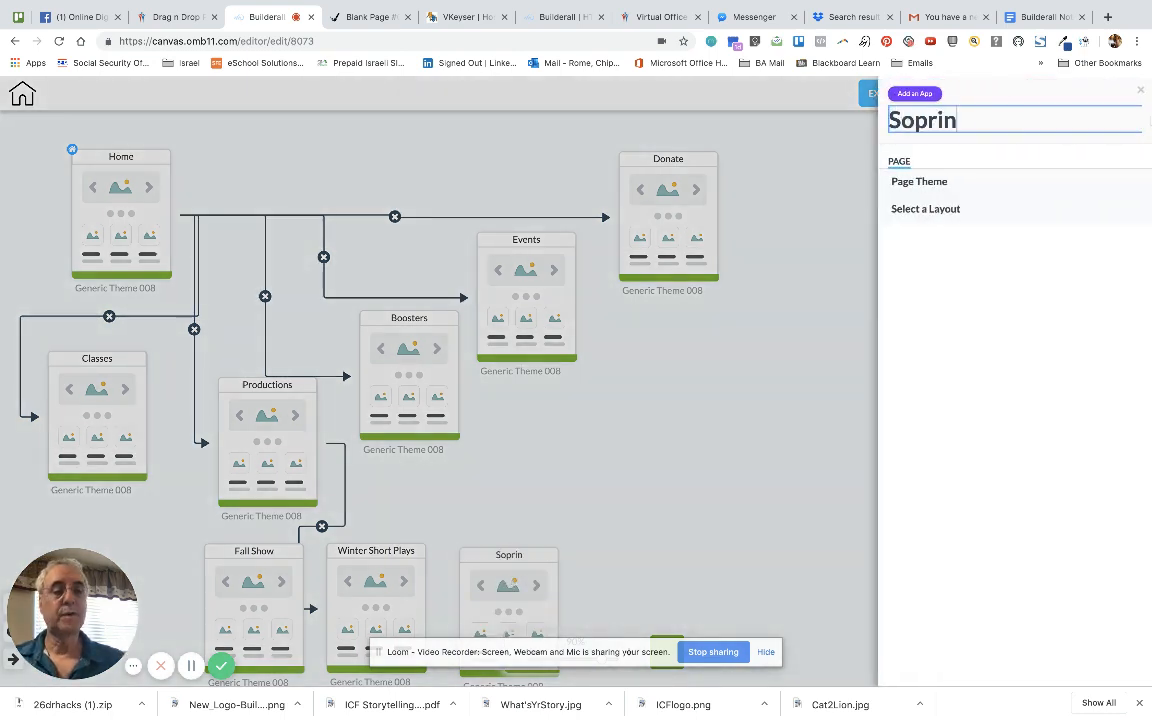
key("BackSpace")
key("BackSpace")
key("BackSpace")
key("BackSpace")
key("BackSpace")
type("pr")
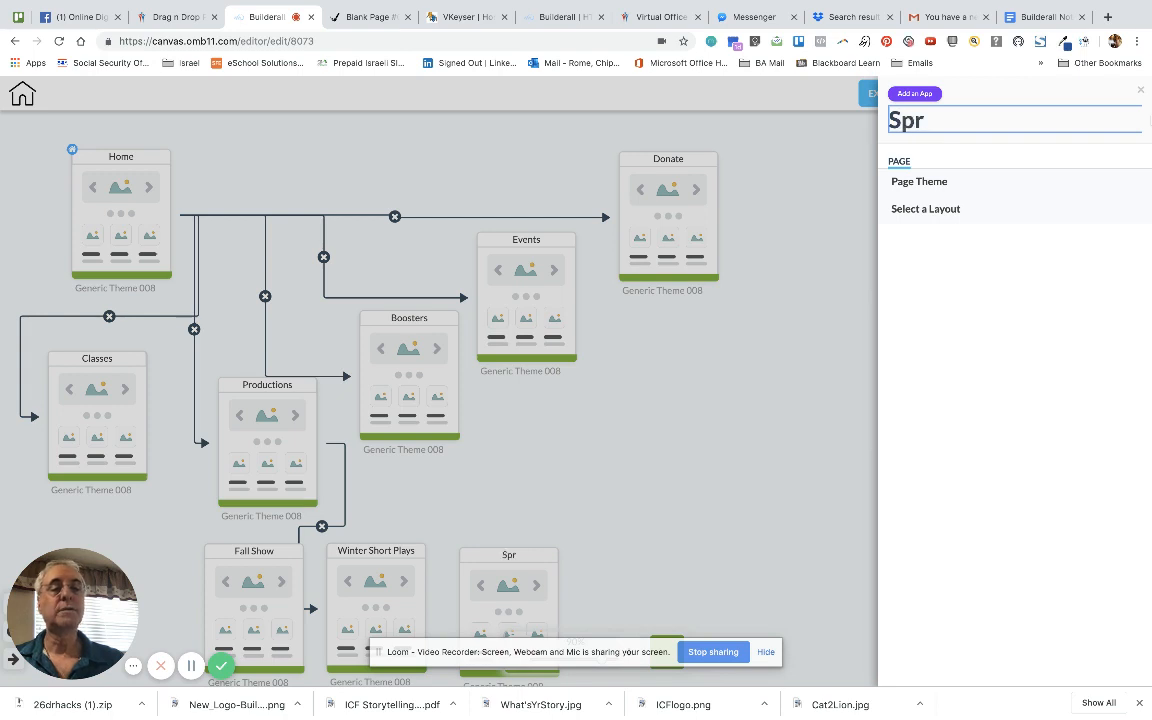
type("ing Musical")
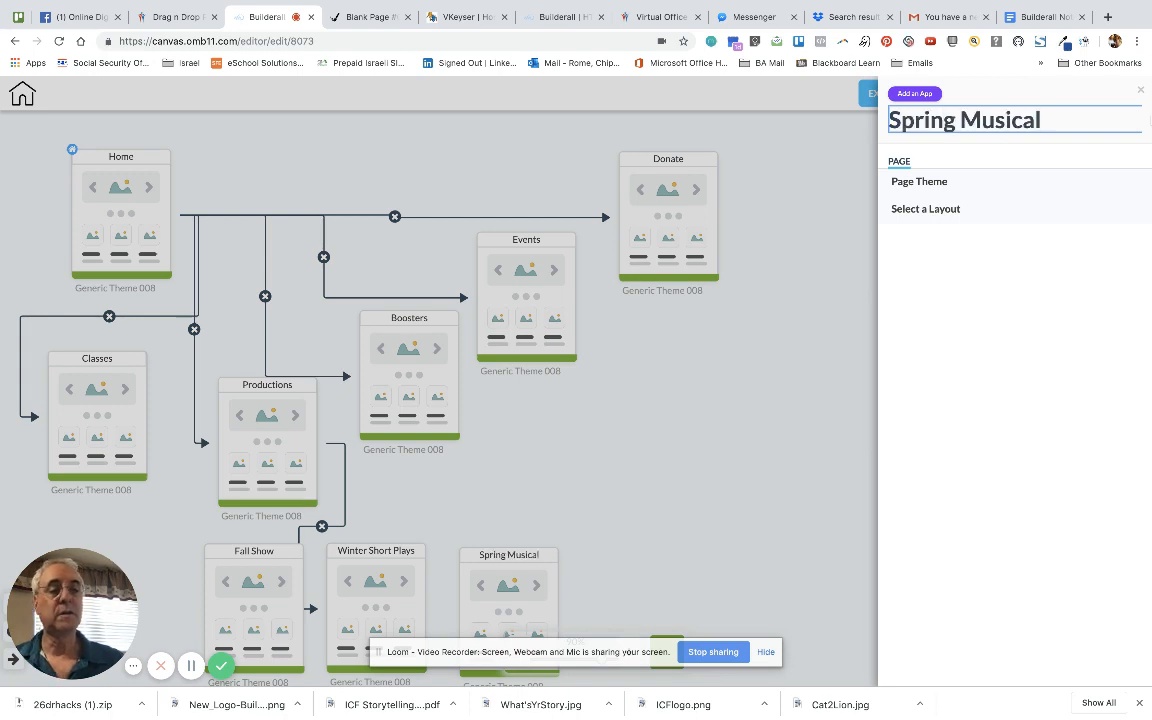
left_click(867, 353)
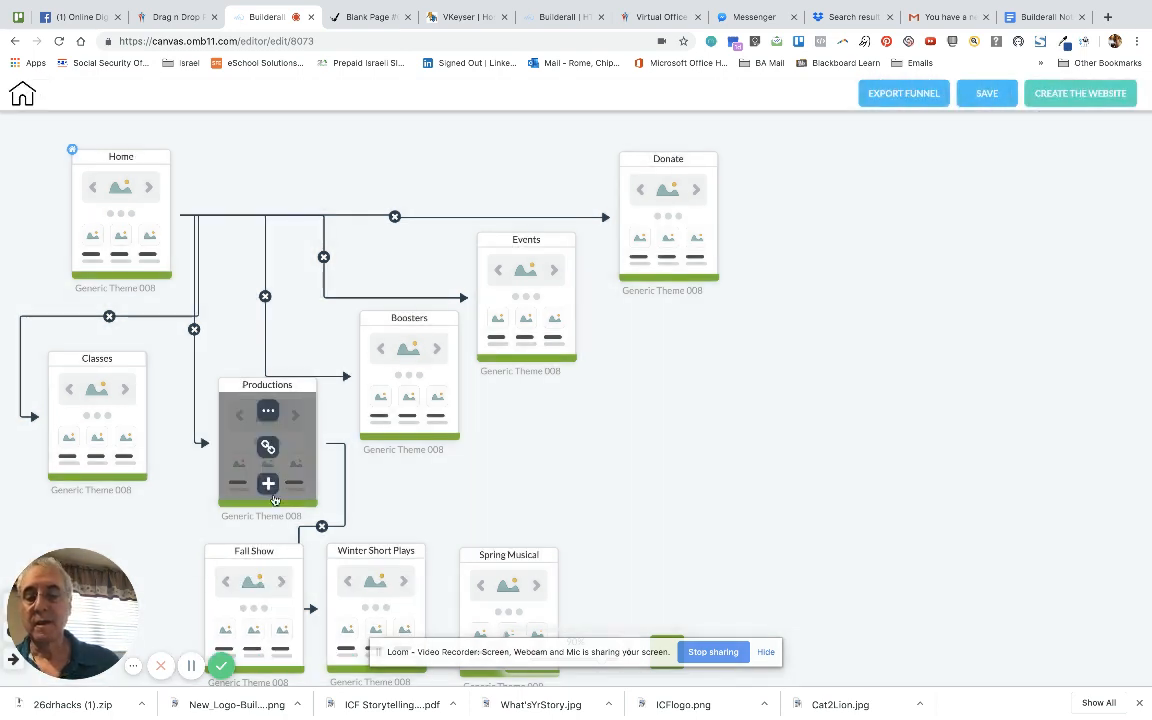
Link Productions to Fall Show, Winter Short Plays and Spring Musical, and move Boosters slightly higher
left_click(268, 449)
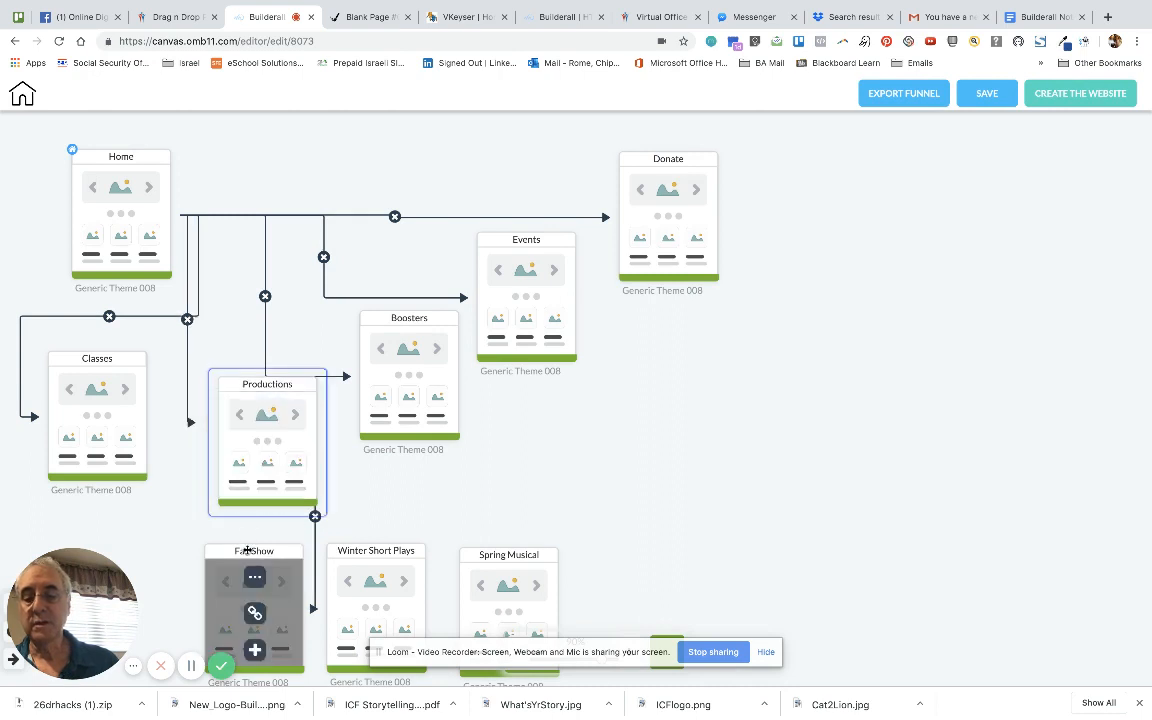
left_click(255, 612)
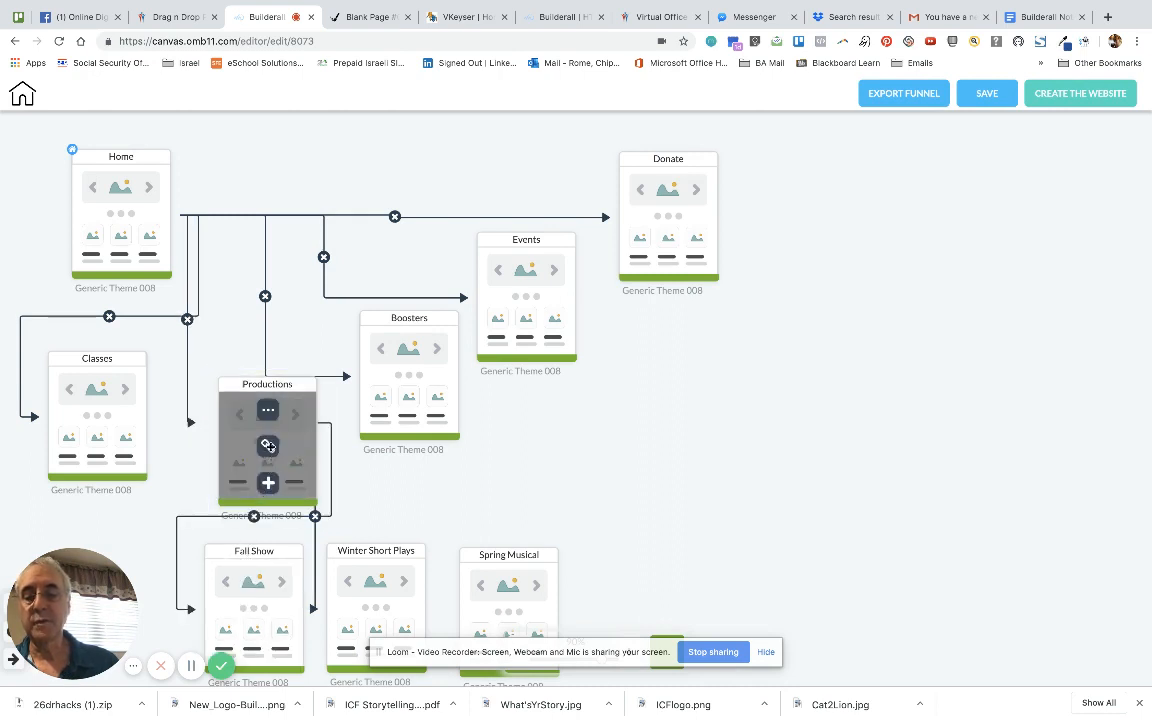
left_click(378, 612)
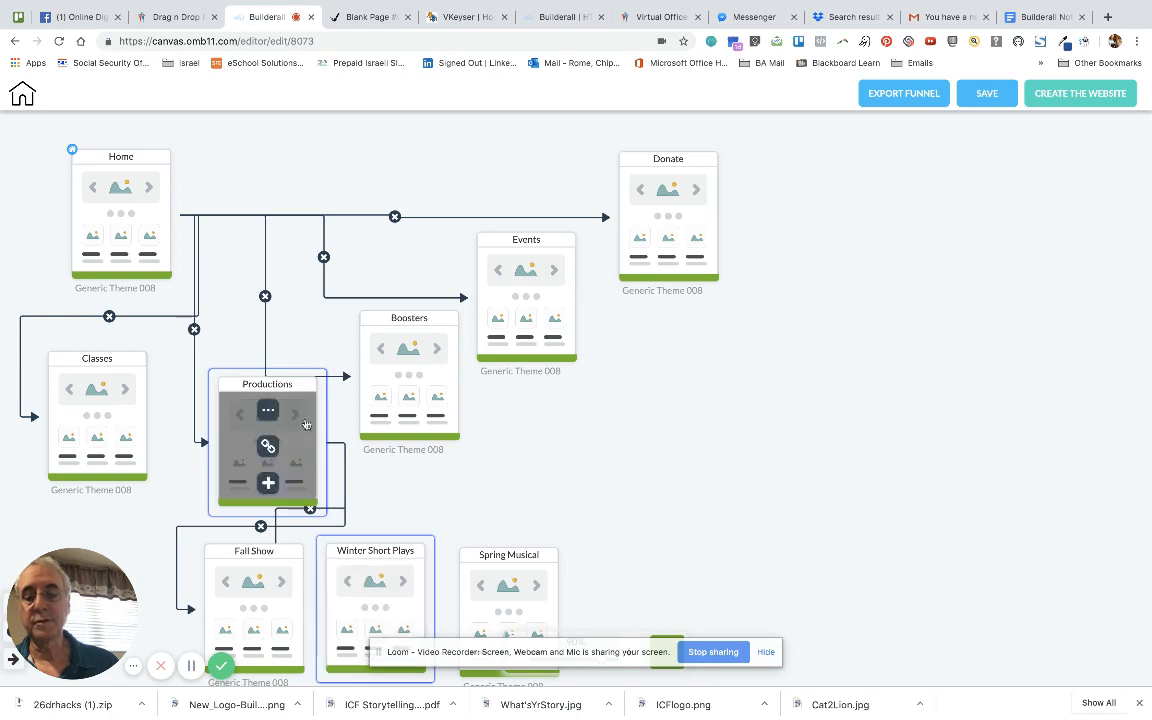
left_click(270, 447)
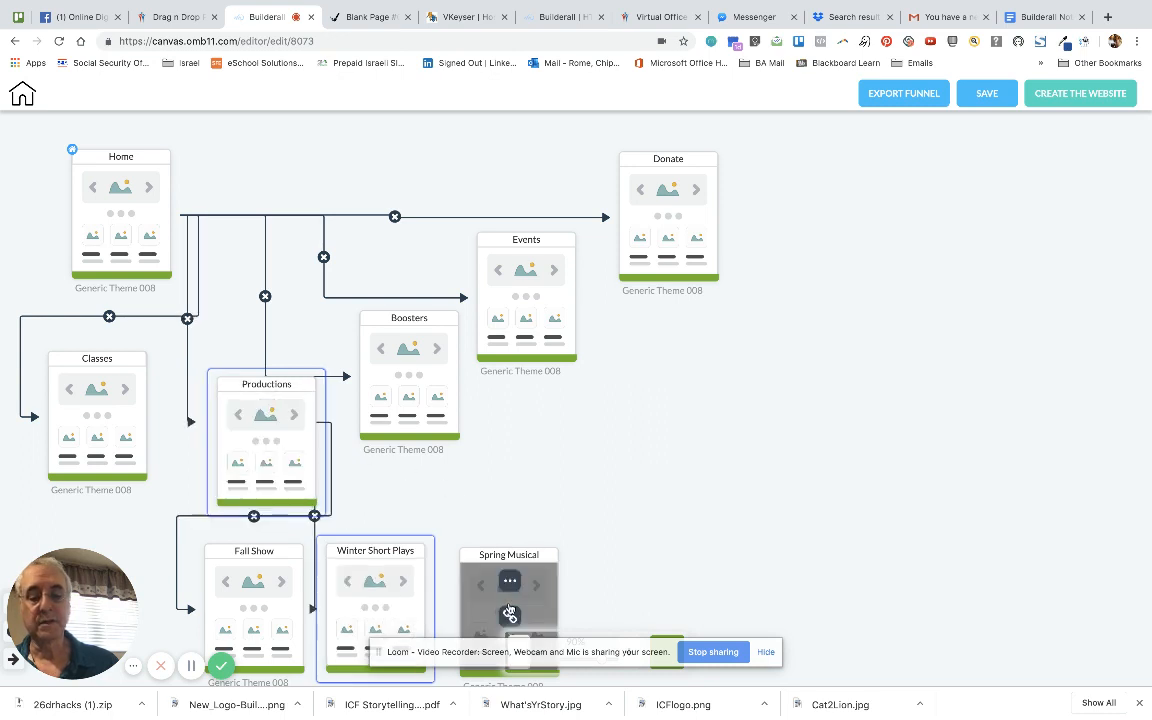
left_click(509, 615)
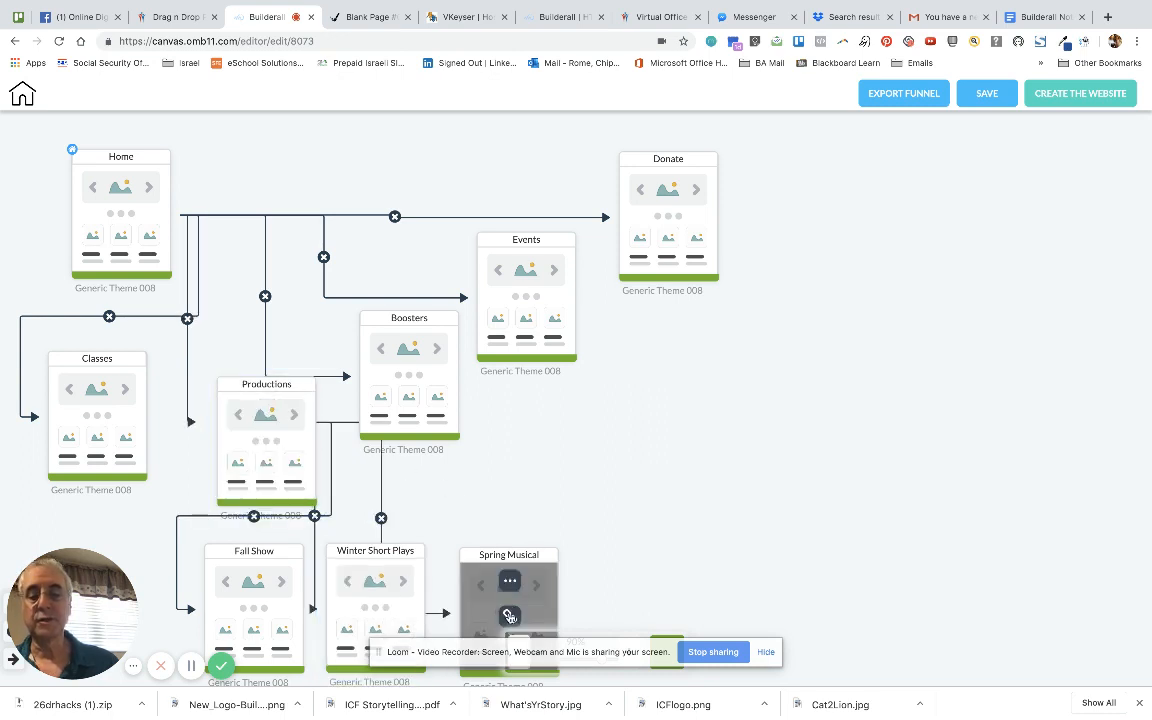
mouse_move(417, 330)
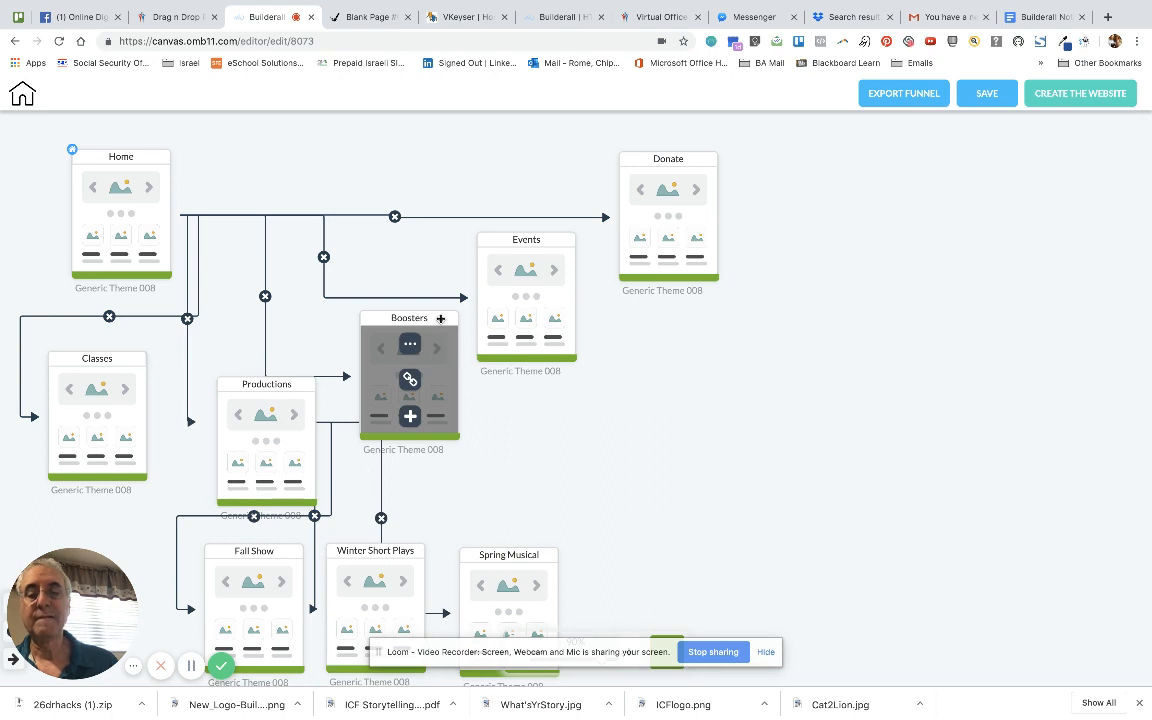
left_click_drag(440, 318, 442, 309)
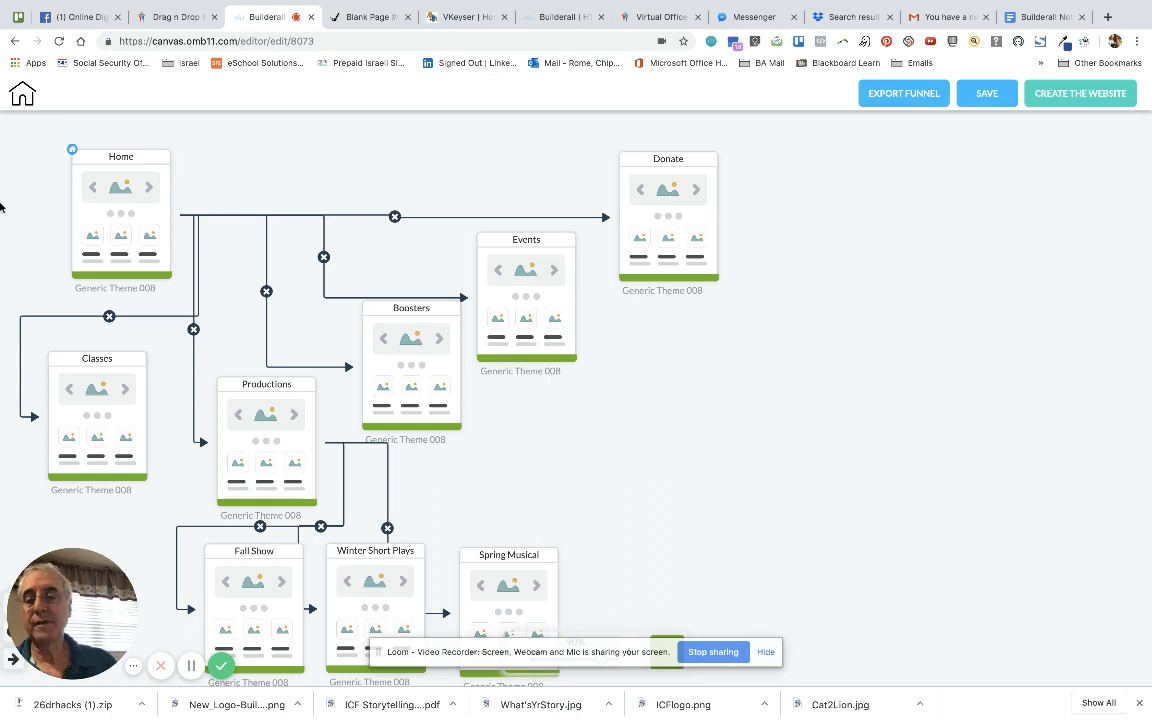
Spread Fall Show, Winter Short Plays and Spring Musical in an evenly spaced row below Classes and Productions, shifted left
mouse_move(140, 220)
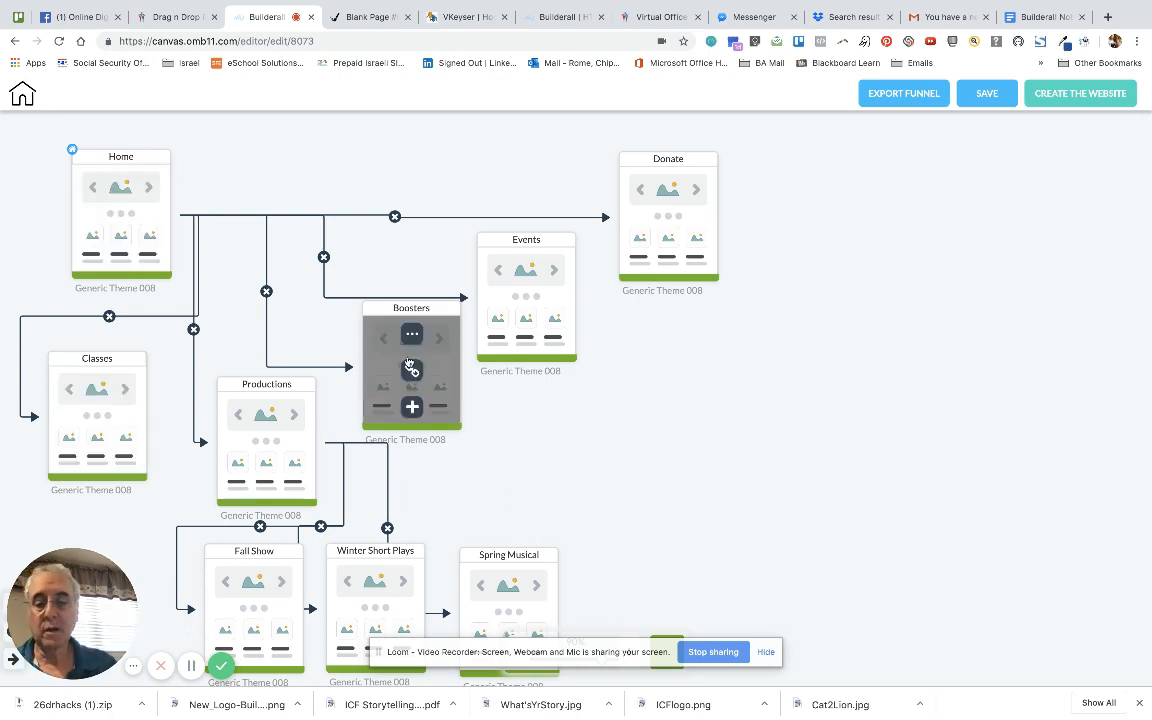
mouse_move(685, 215)
mouse_move(225, 440)
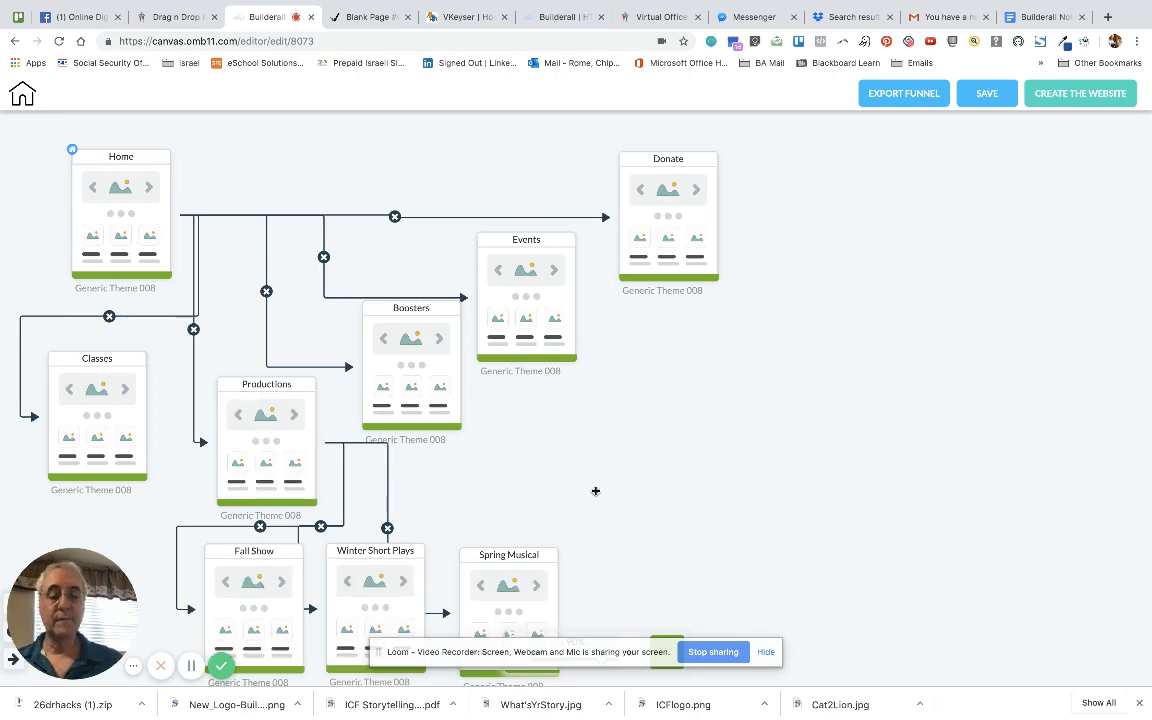
scroll(641, 491, "down", 2)
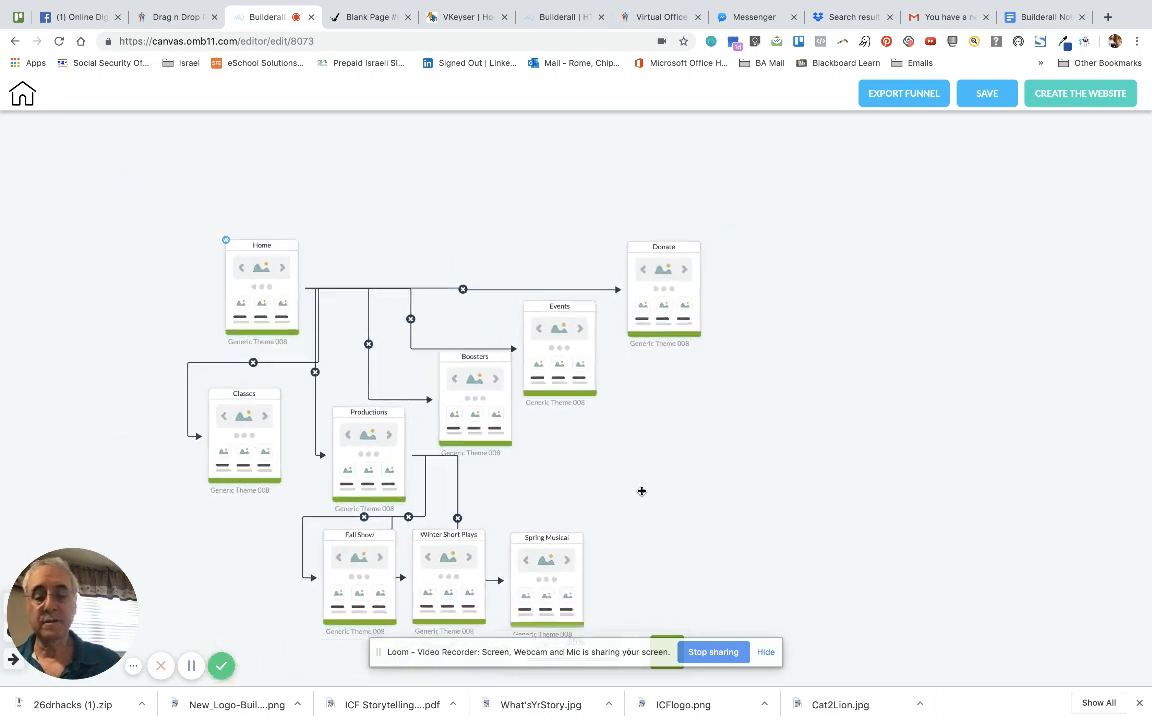
left_click_drag(641, 491, 582, 411)
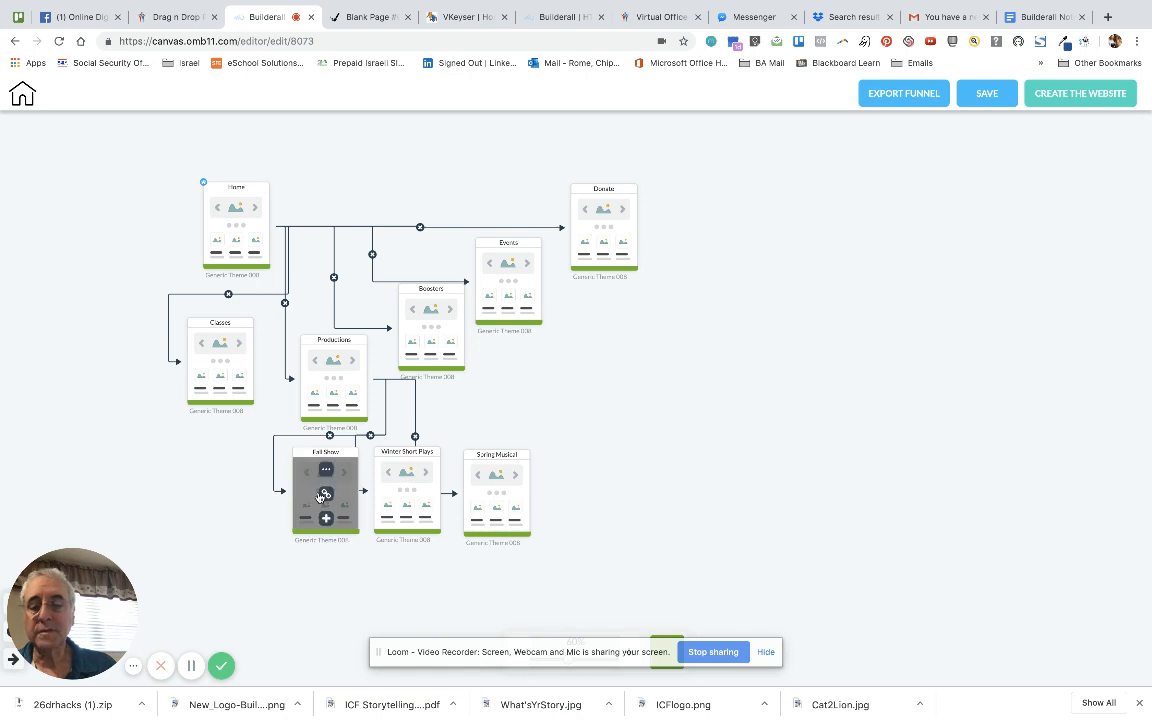
left_click_drag(315, 498, 203, 520)
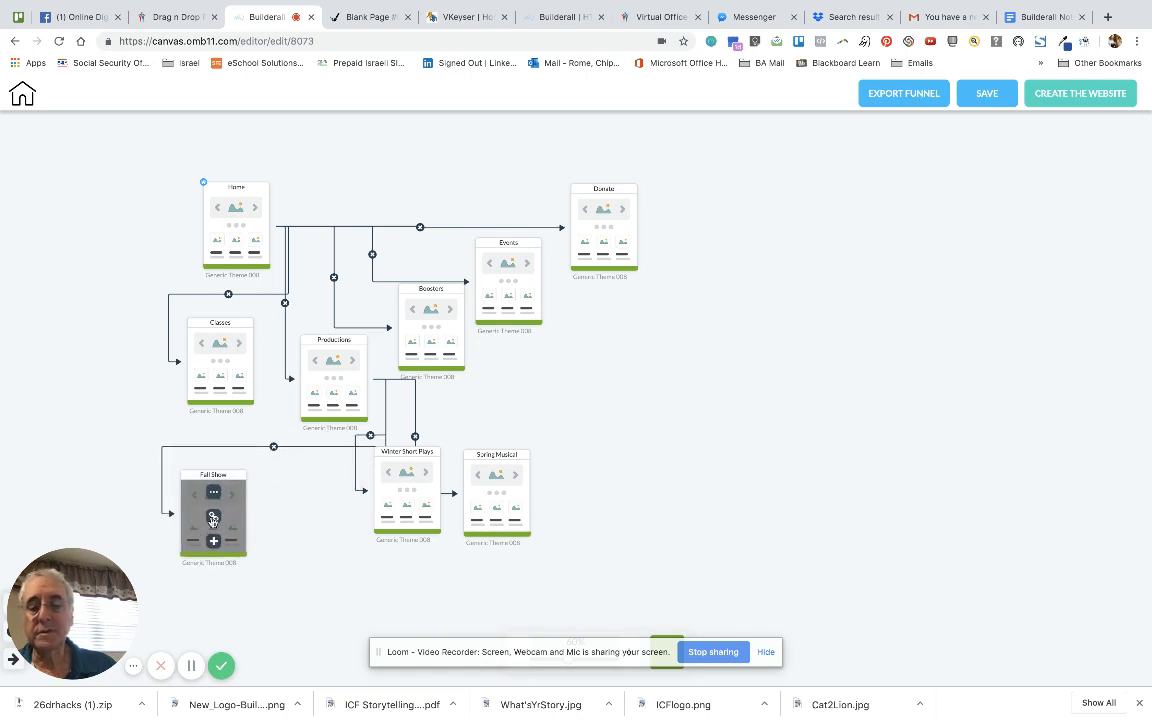
left_click_drag(389, 511, 322, 526)
left_click_drag(475, 504, 425, 520)
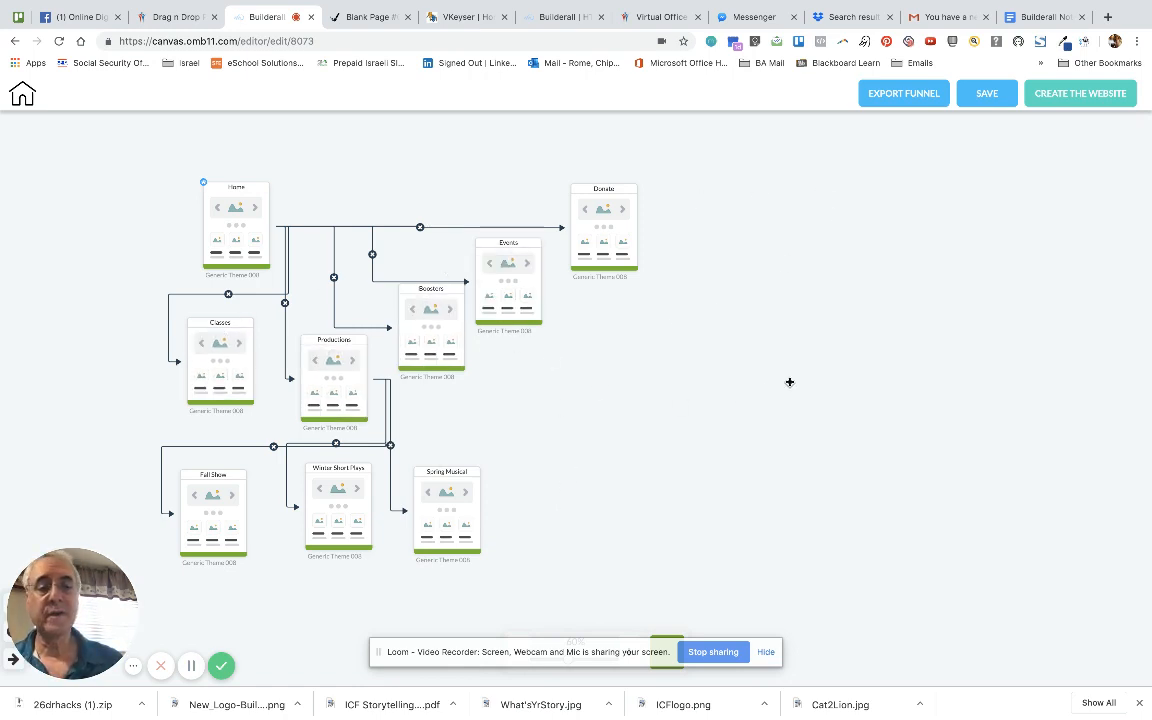
Save the funnel and dismiss the confirmation message
left_click(993, 96)
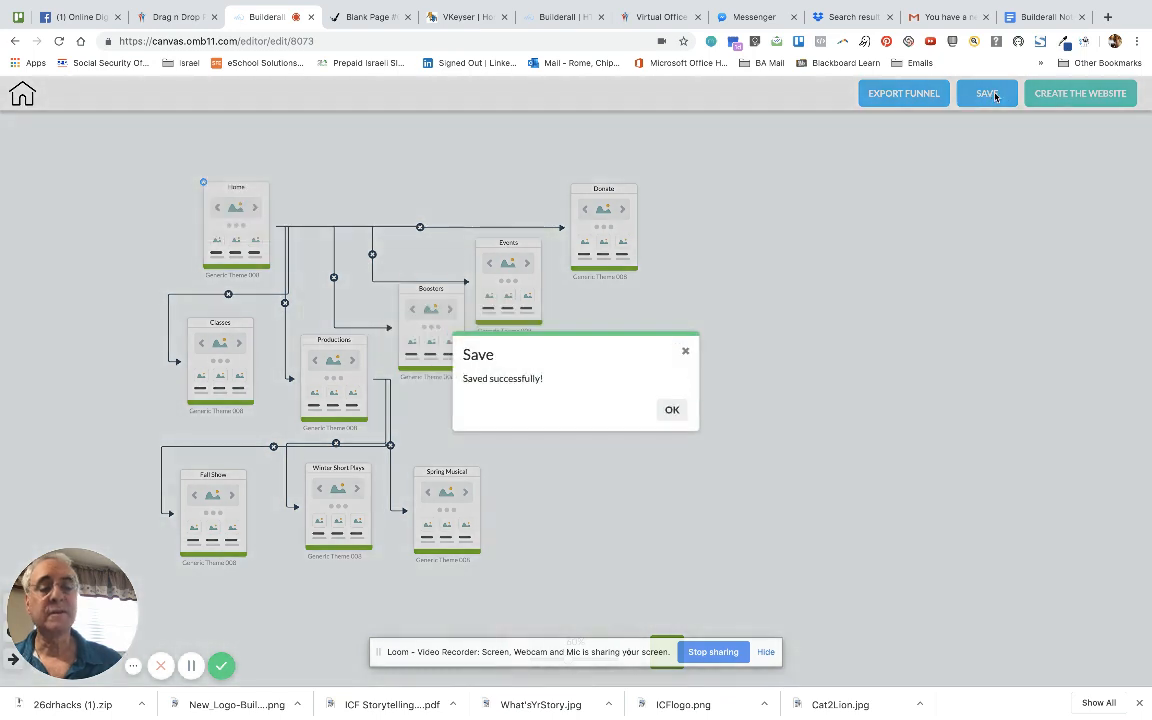
left_click(672, 411)
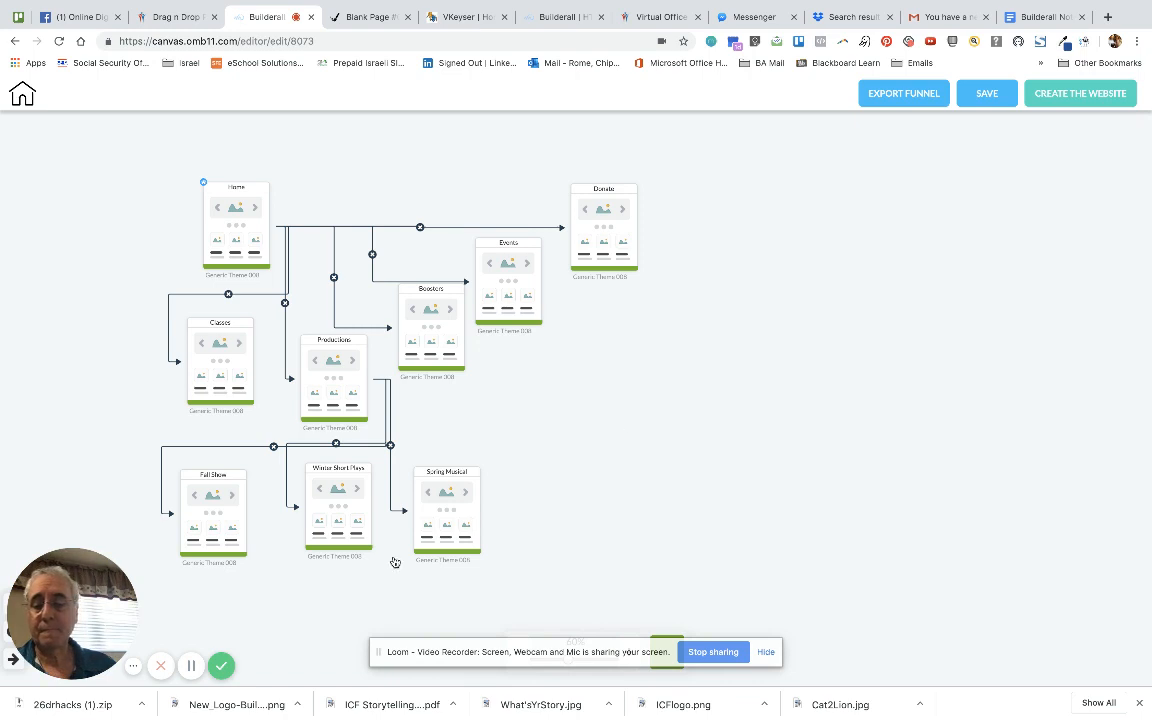
left_click(191, 665)
left_click(513, 527)
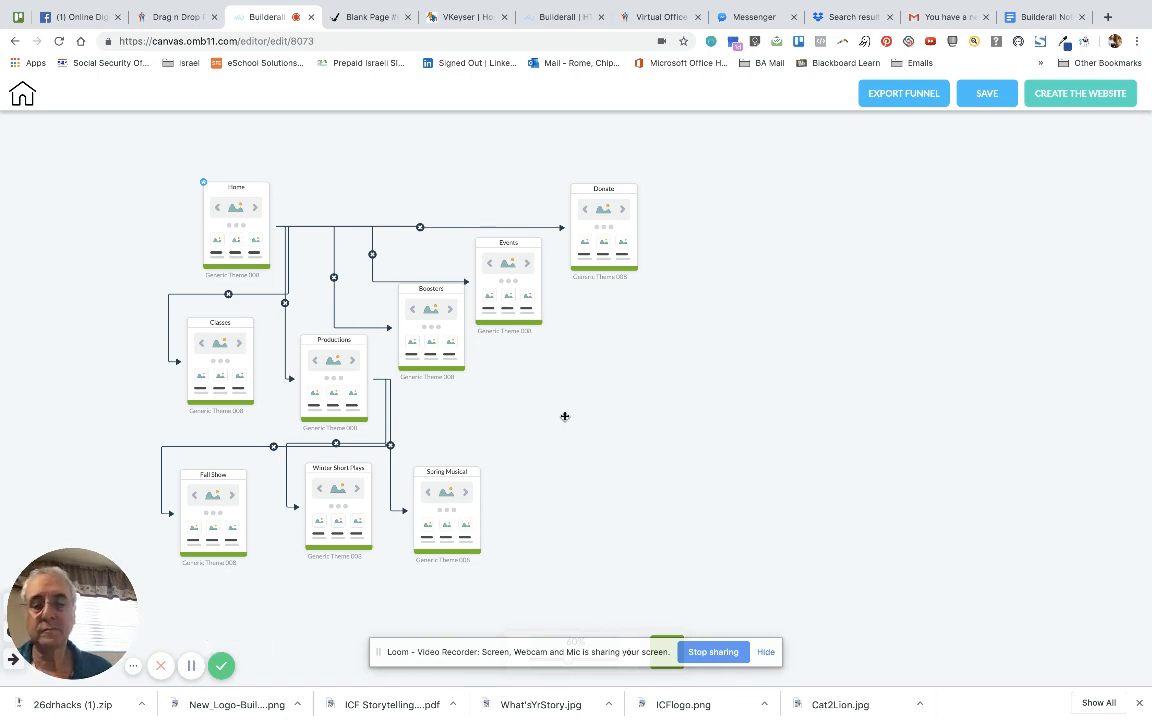
Make room beside the funnel, duplicate the Classes page and place the copy far to the left of Classes
left_click_drag(570, 414, 885, 407)
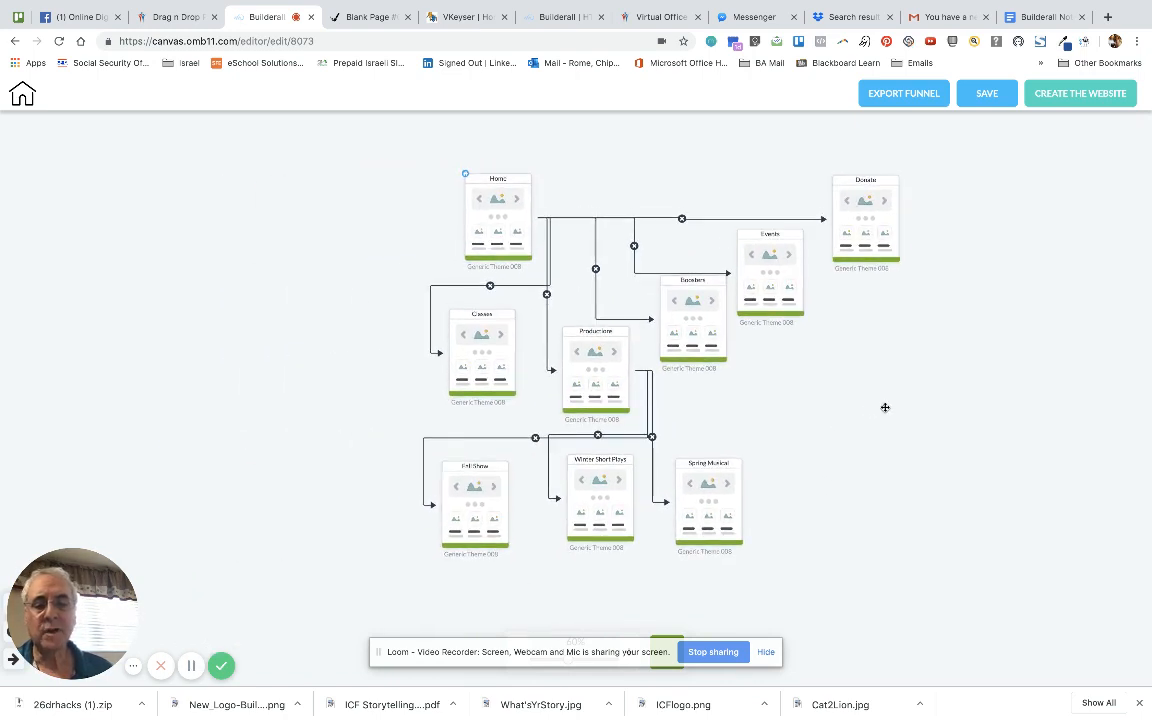
mouse_move(498, 346)
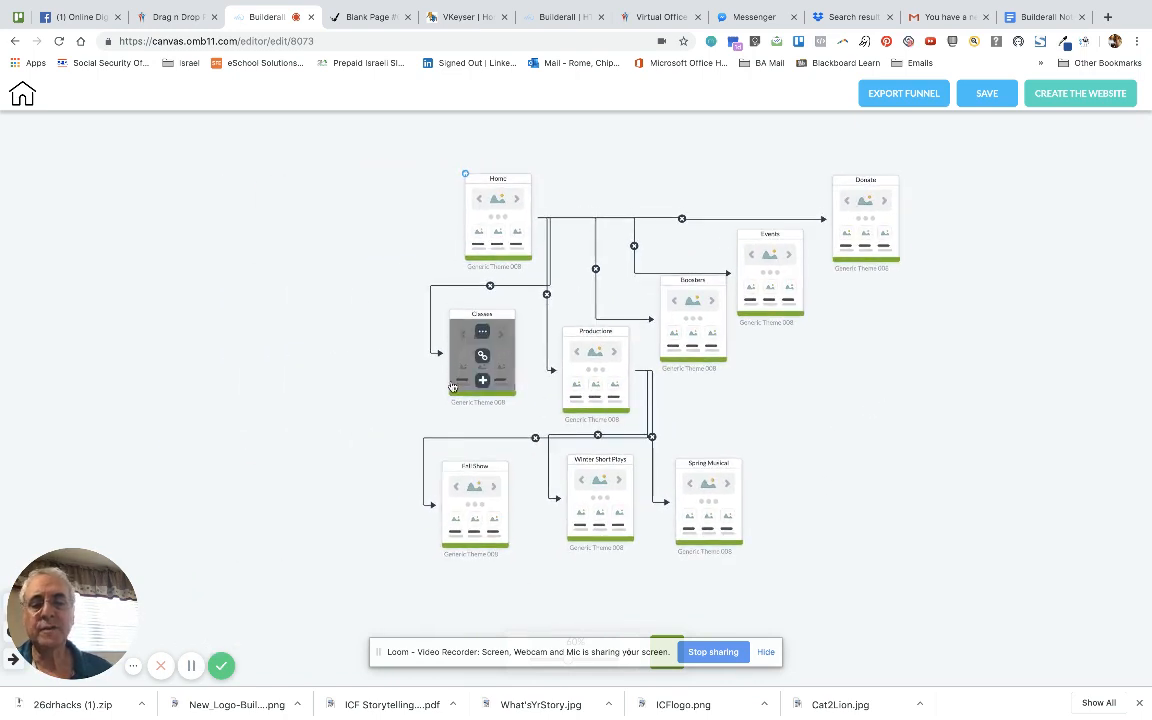
left_click(498, 344)
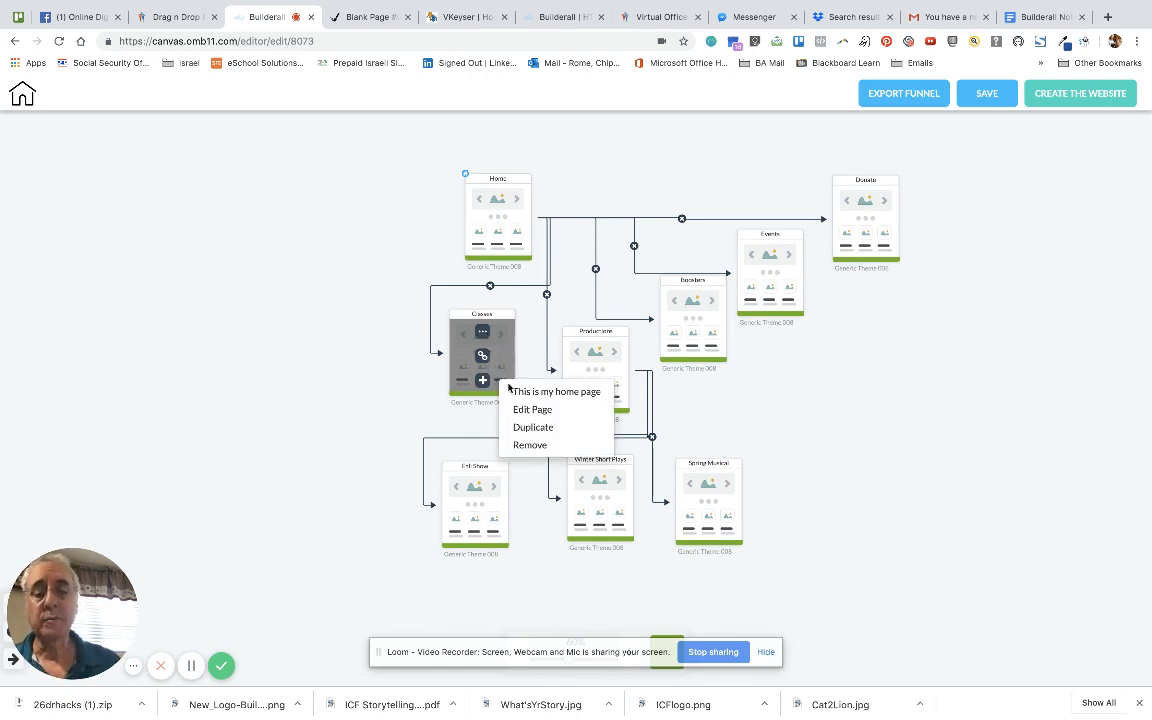
left_click(532, 427)
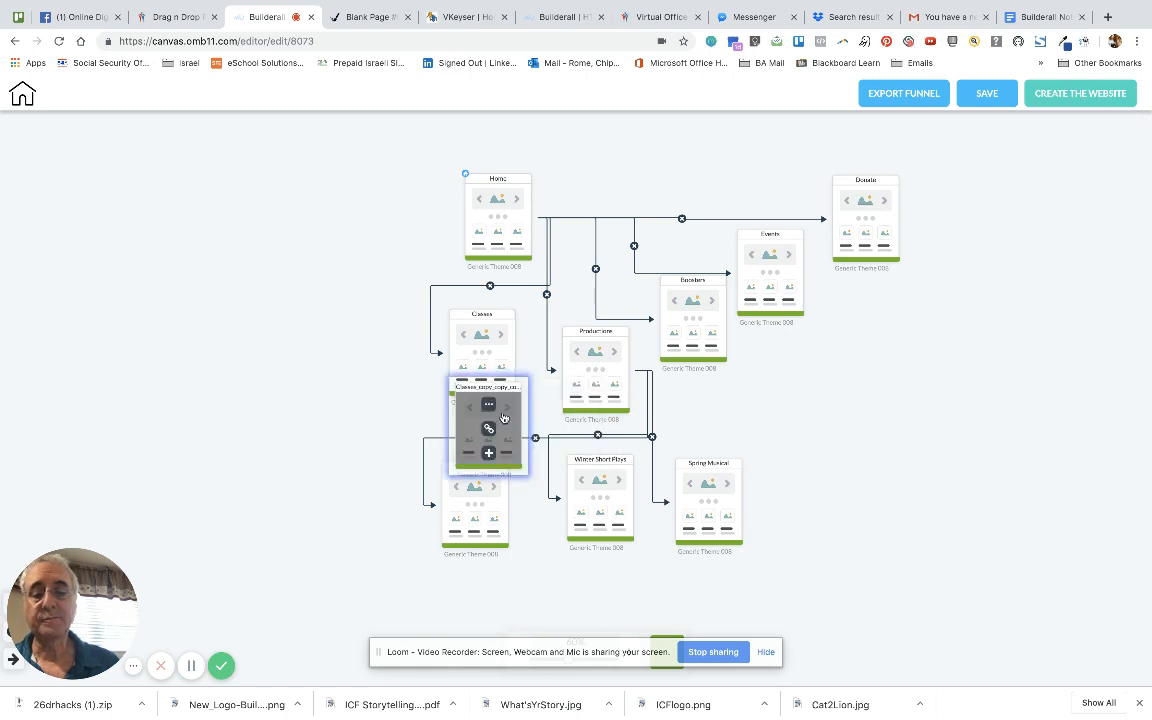
left_click_drag(502, 415, 86, 369)
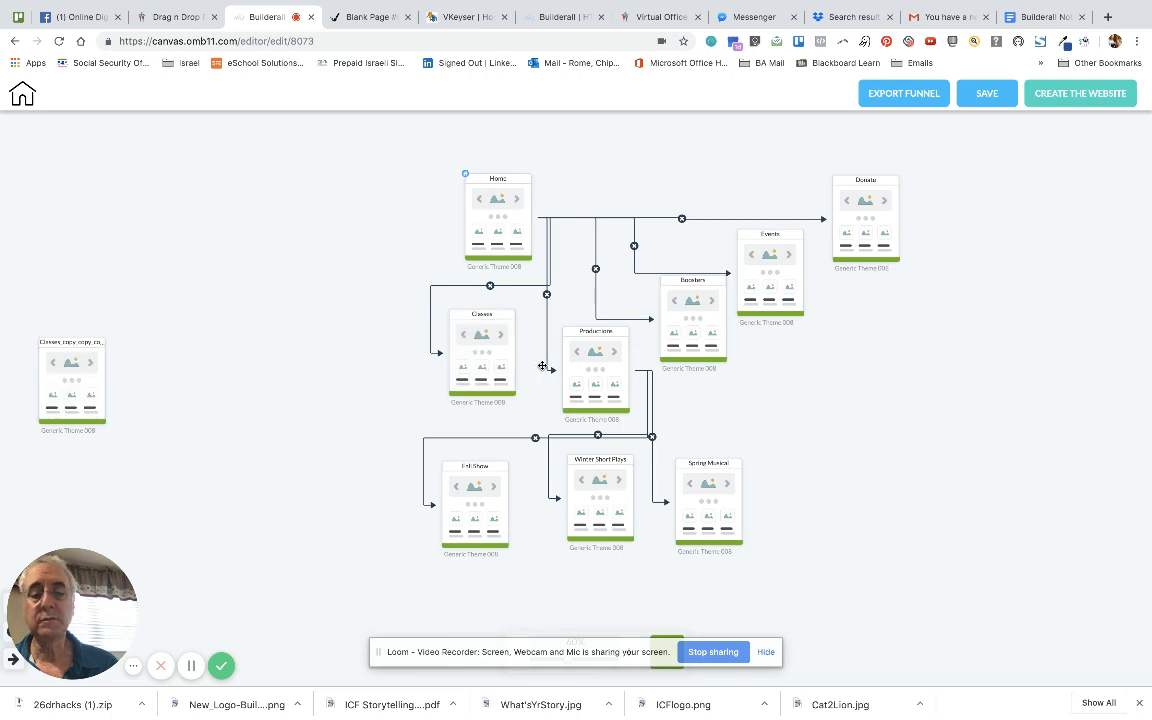
Duplicate the Classes page three more times and line the copies up in a row between the first copy and Classes
left_click(482, 331)
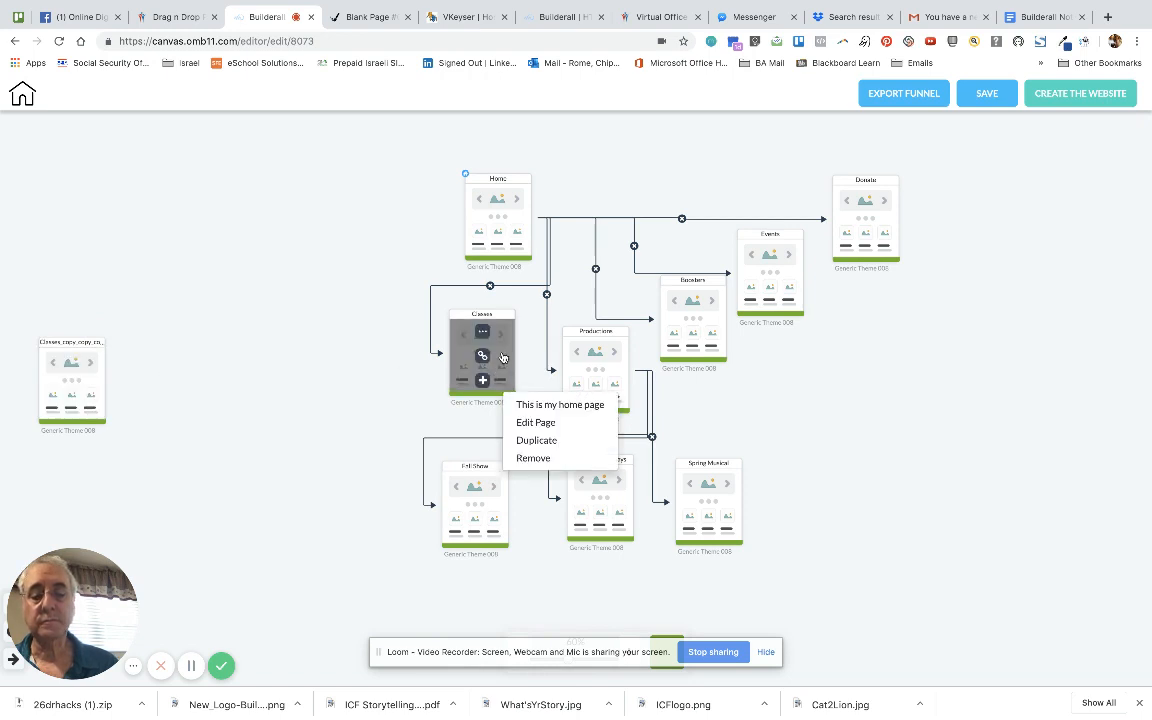
left_click(534, 440)
left_click_drag(459, 380, 194, 374)
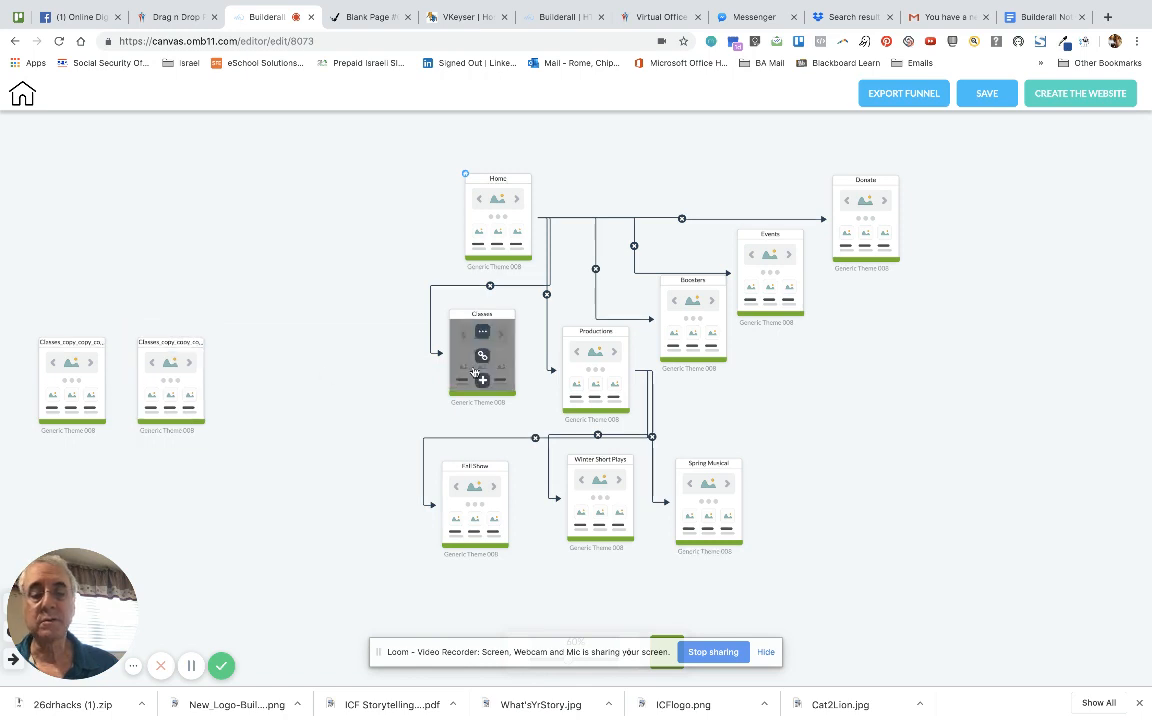
left_click(482, 331)
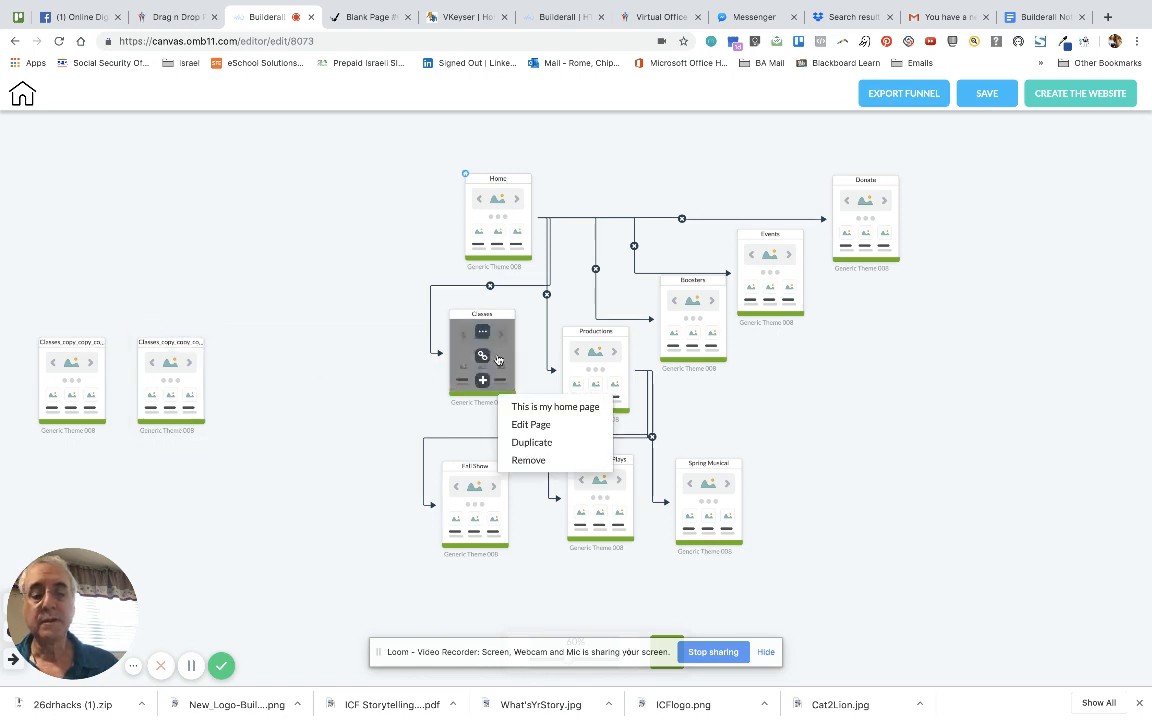
left_click(529, 441)
left_click_drag(508, 429, 285, 383)
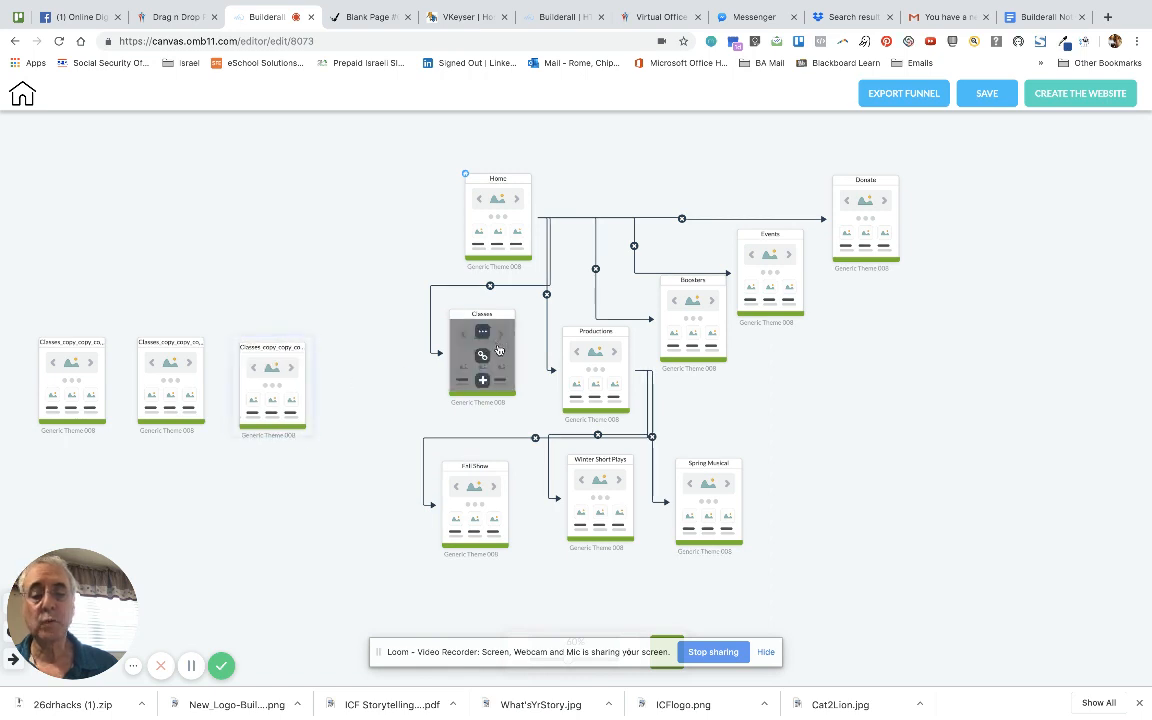
right_click(498, 349)
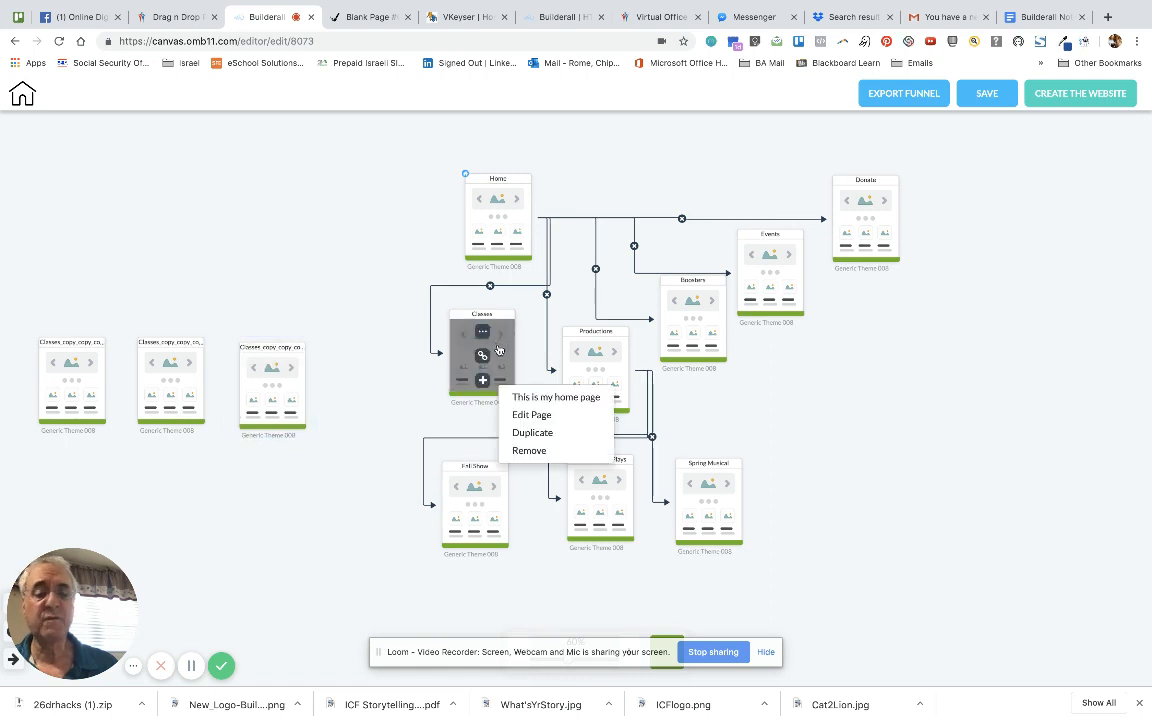
left_click(532, 431)
left_click_drag(518, 428, 395, 390)
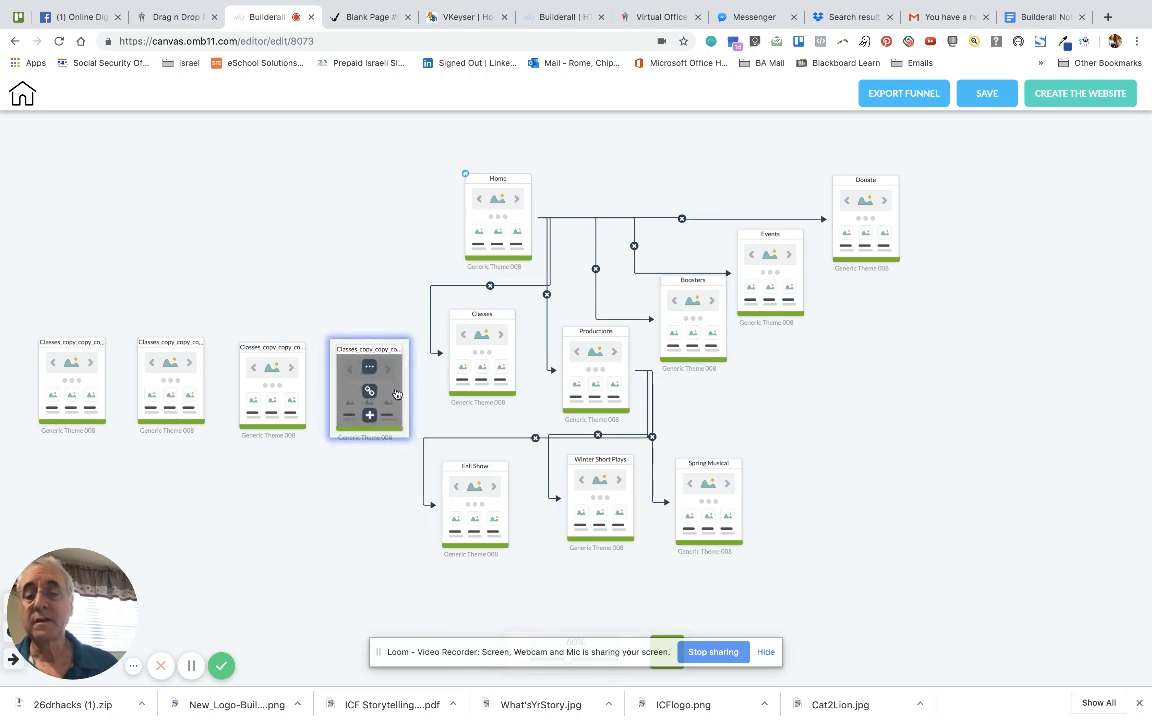
Rename the first Classes copy, farthest from the Classes page, as TA1
left_click(81, 343)
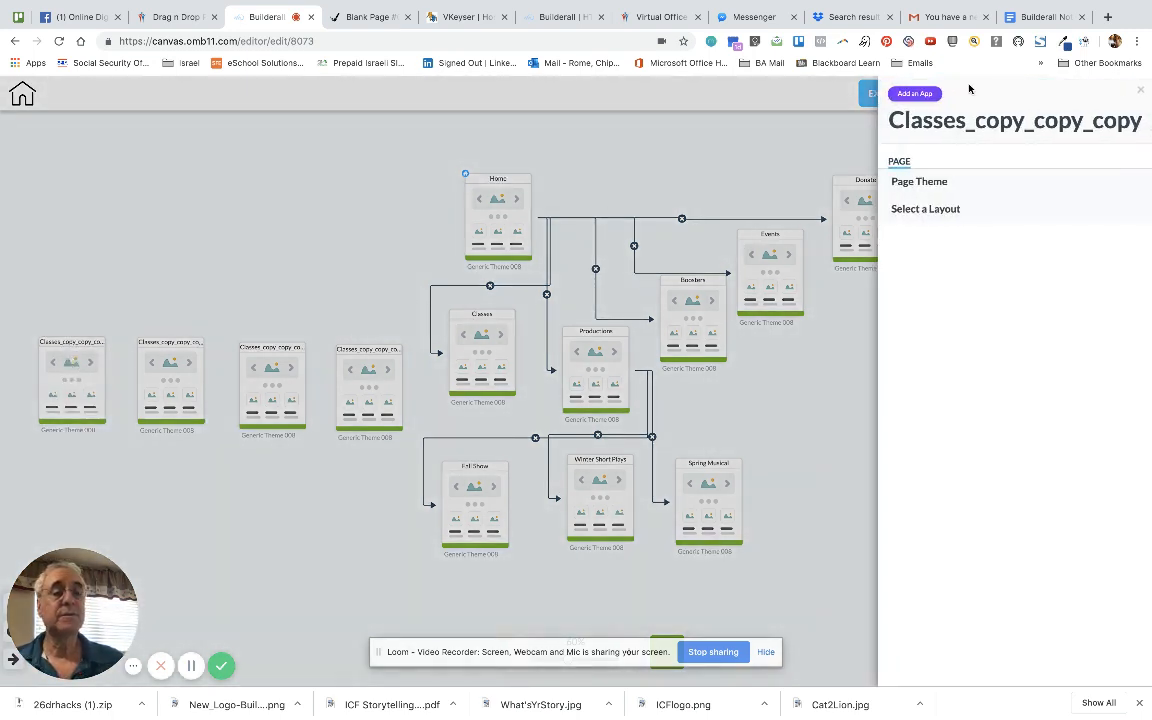
double_click(891, 121)
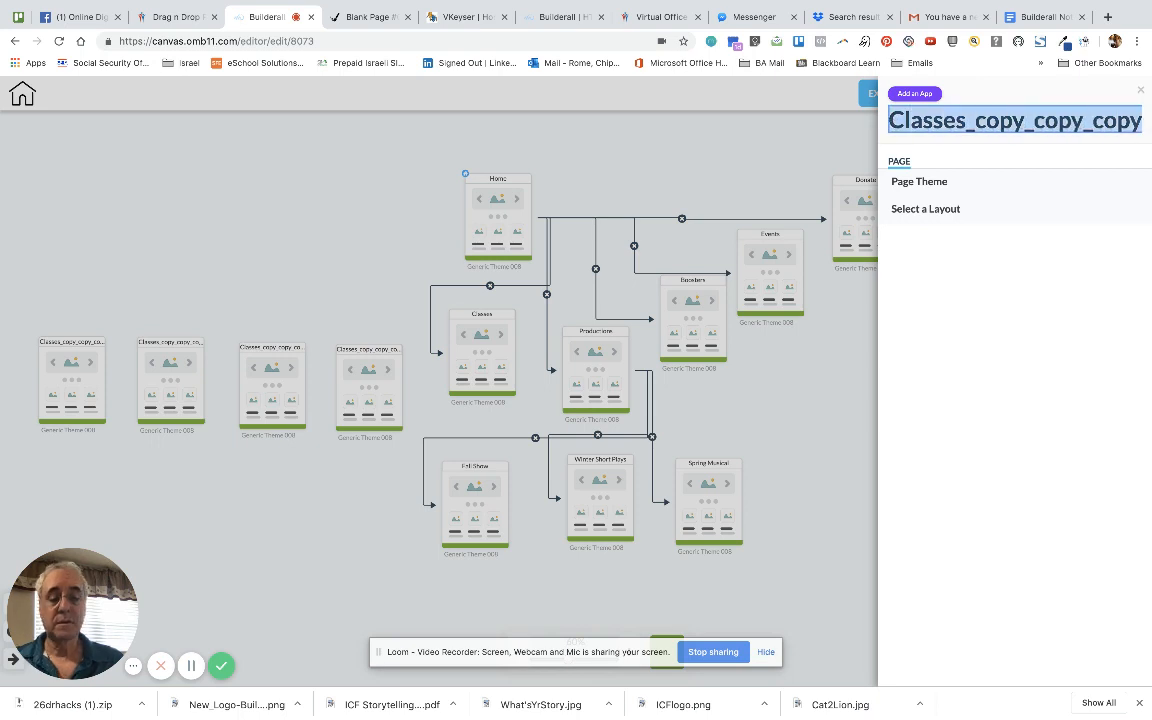
type("TA1")
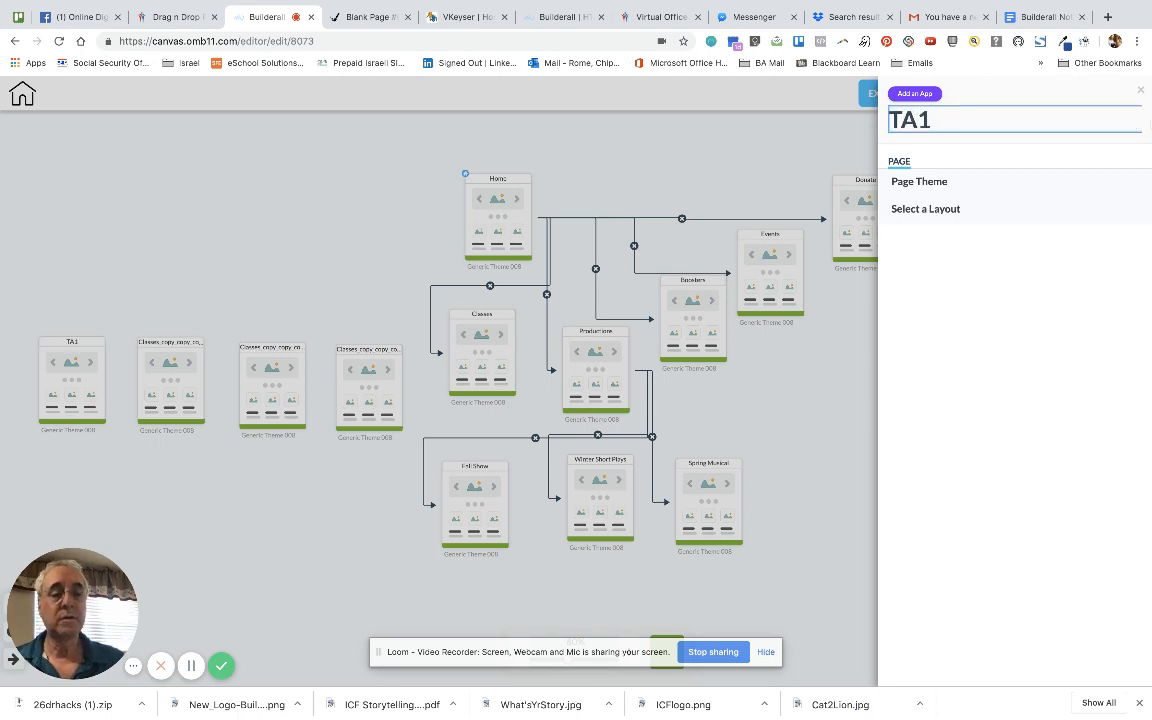
left_click(285, 514)
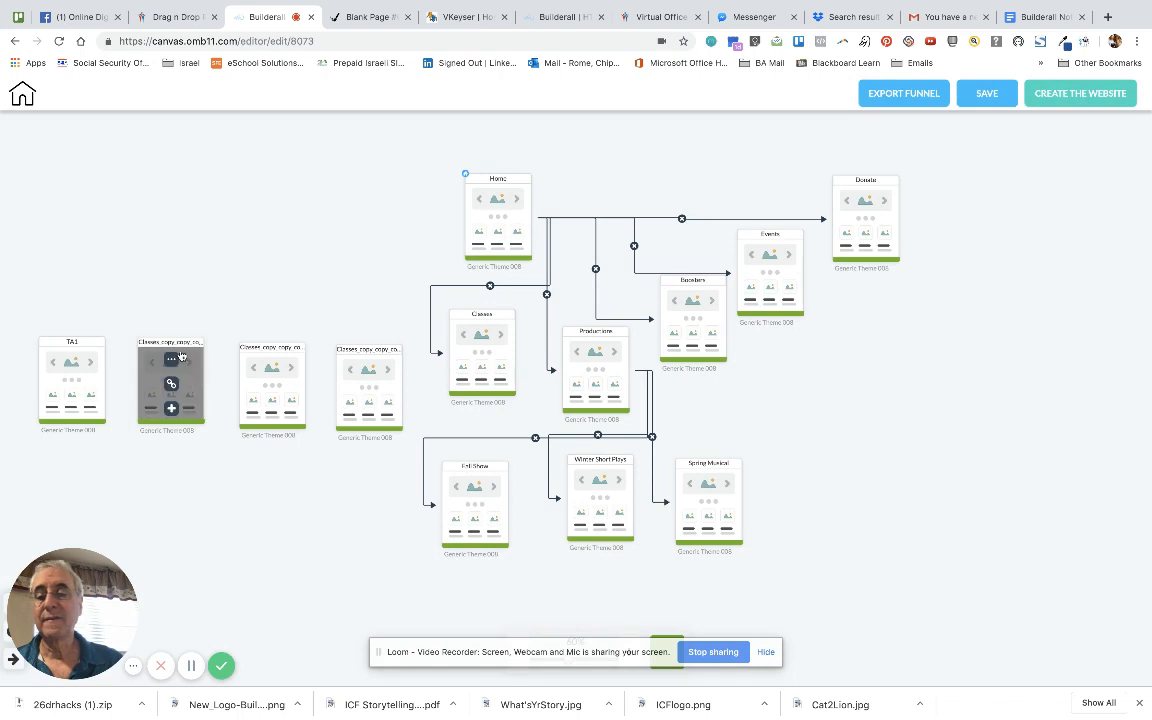
Rename the second Classes copy, beside TA1, as TA2
left_click(172, 358)
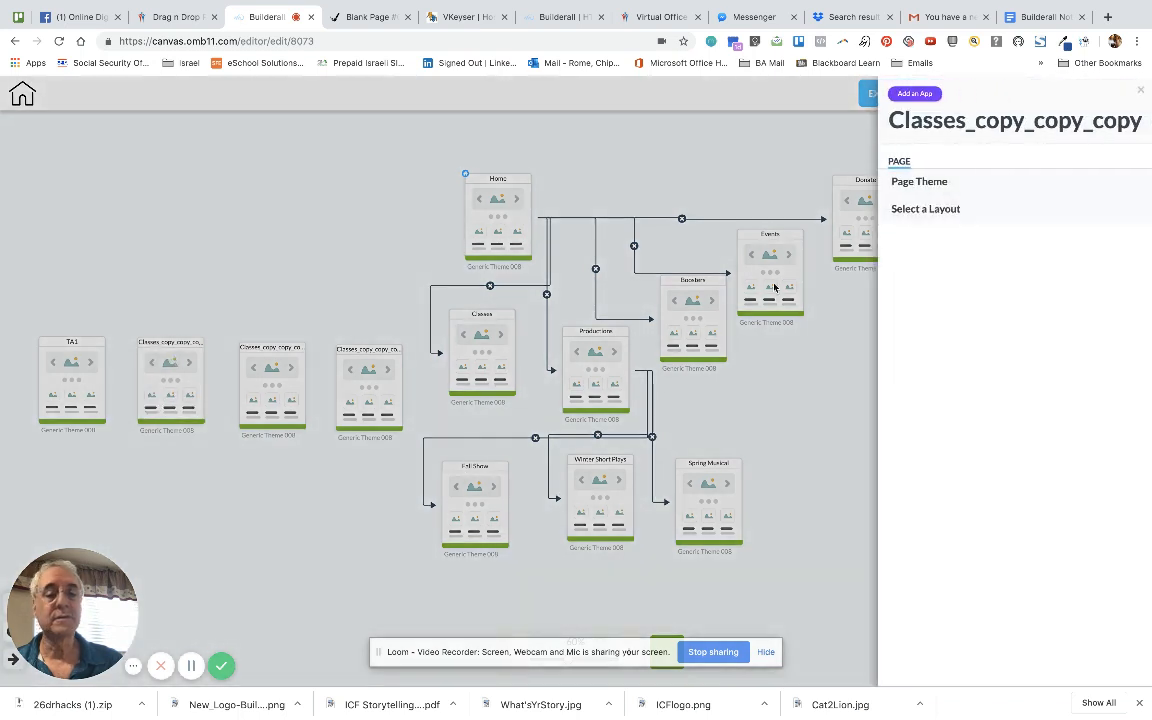
double_click(889, 120)
type("TA")
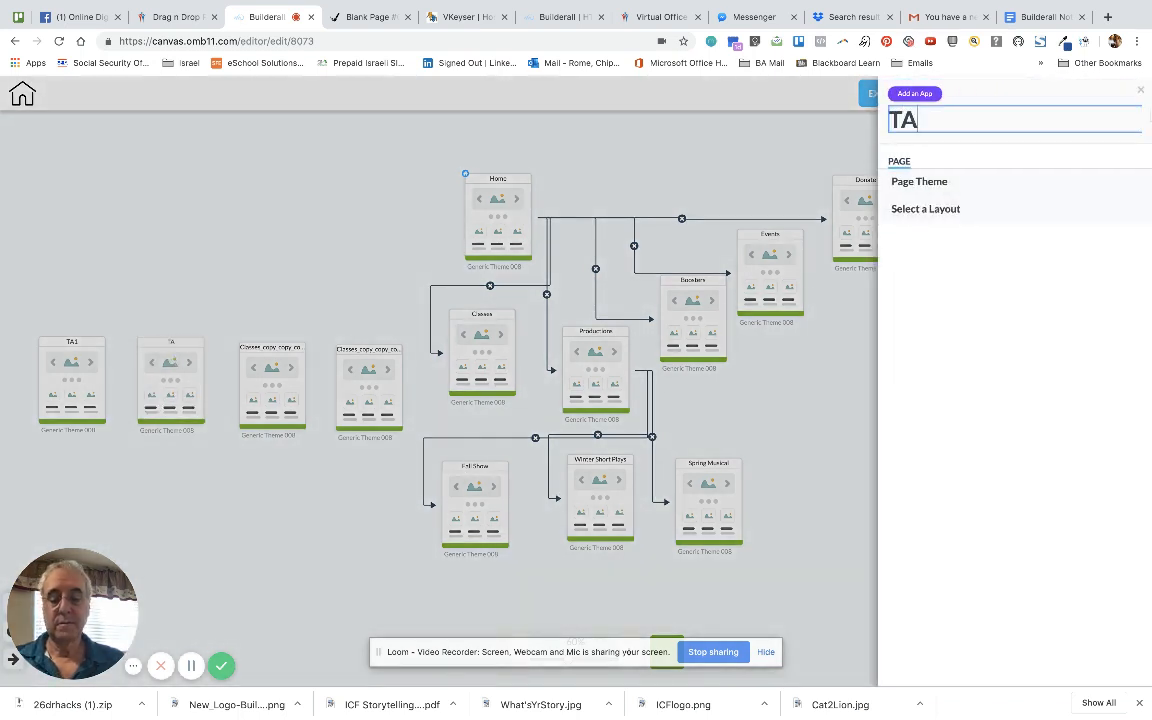
type("2")
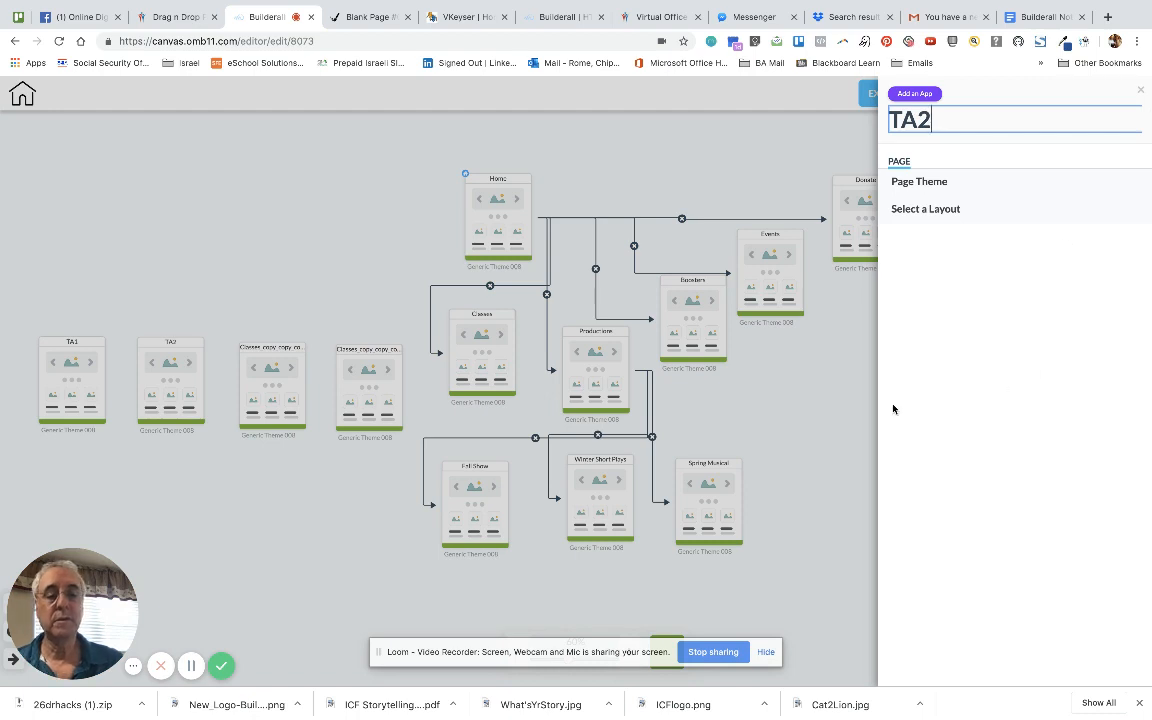
left_click(861, 411)
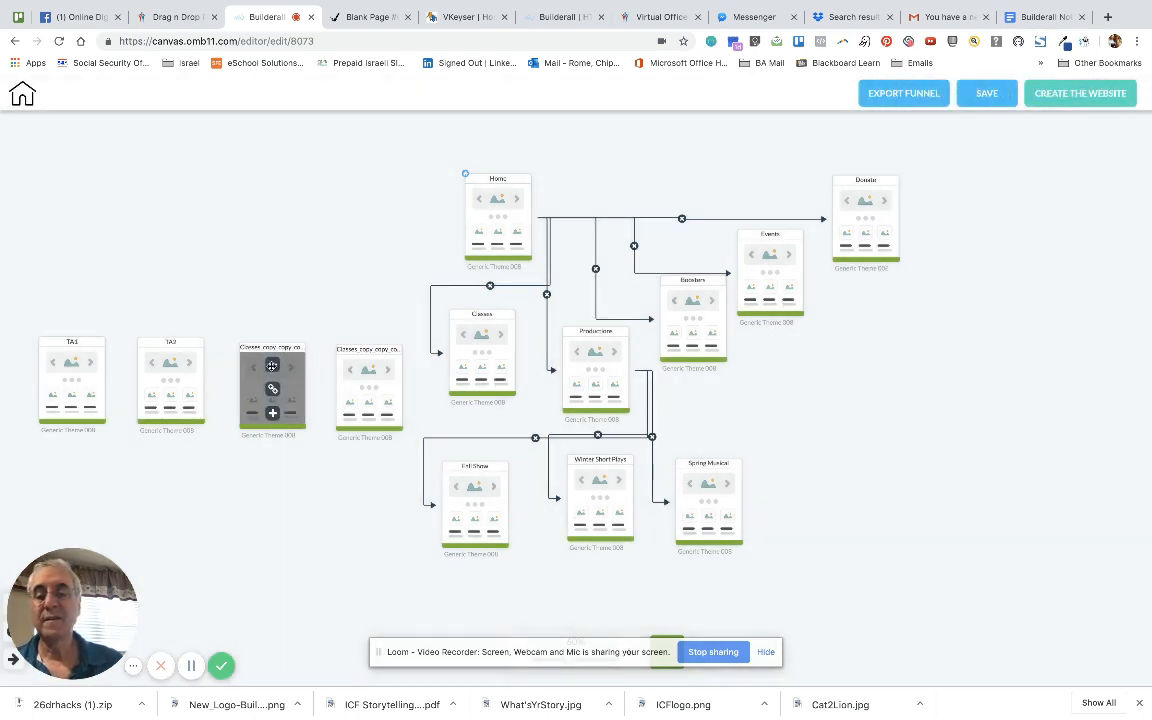
Rename the third Classes copy, beside TA2, as TA3/4
left_click(271, 366)
double_click(890, 123)
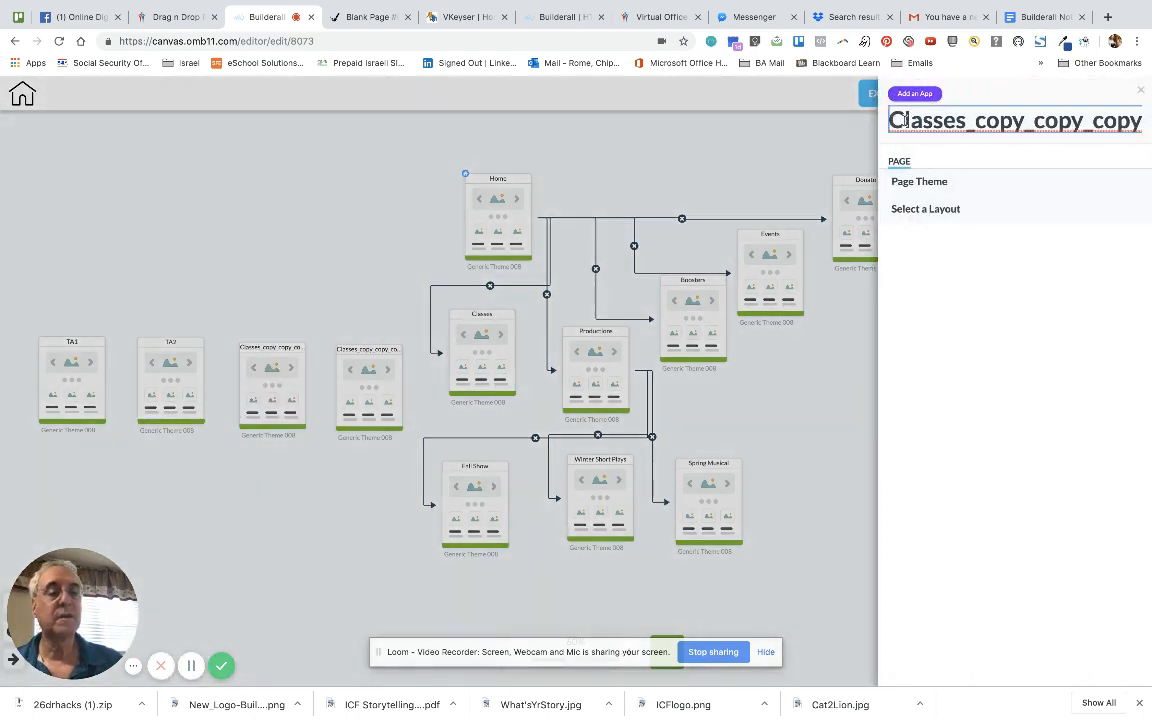
type("TA3")
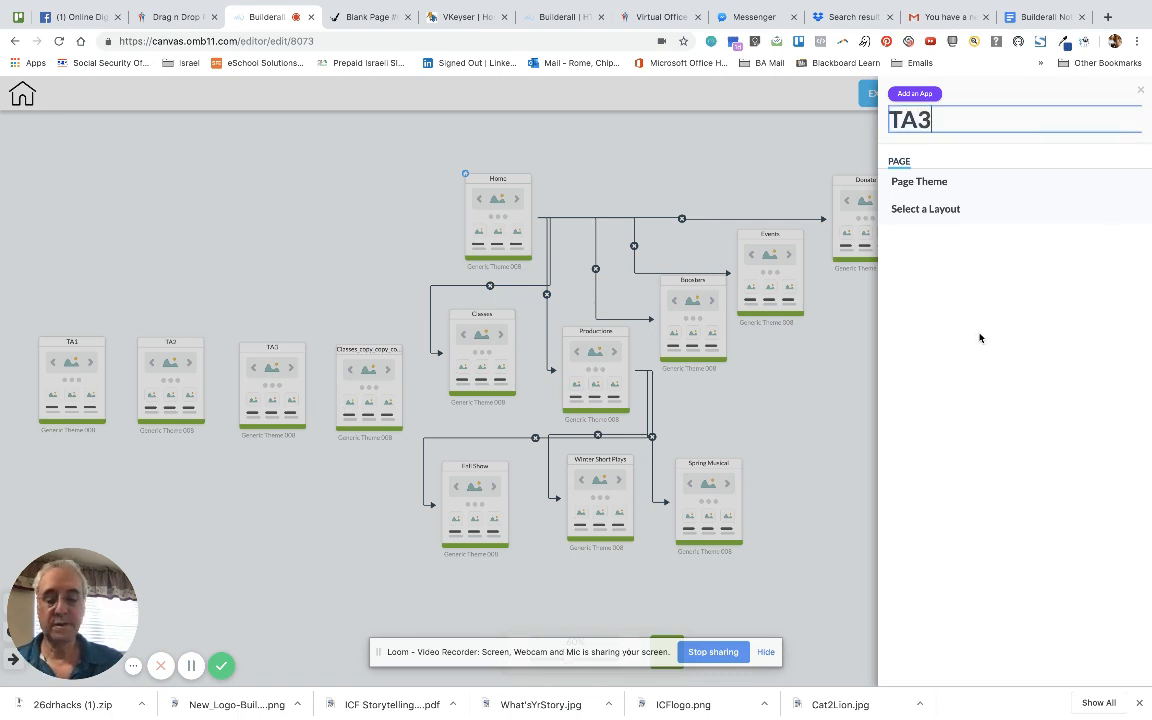
type("/4")
left_click(739, 410)
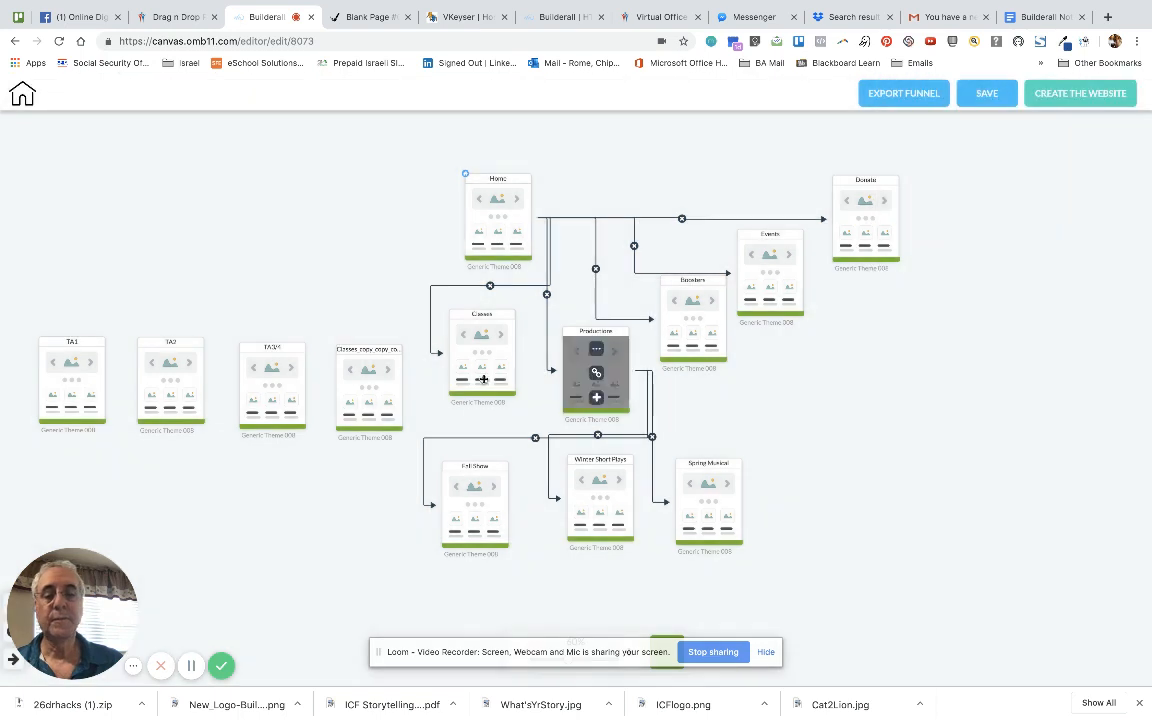
Rename the remaining Classes copy, nearest the Classes page, as Tech Theatre
mouse_move(390, 374)
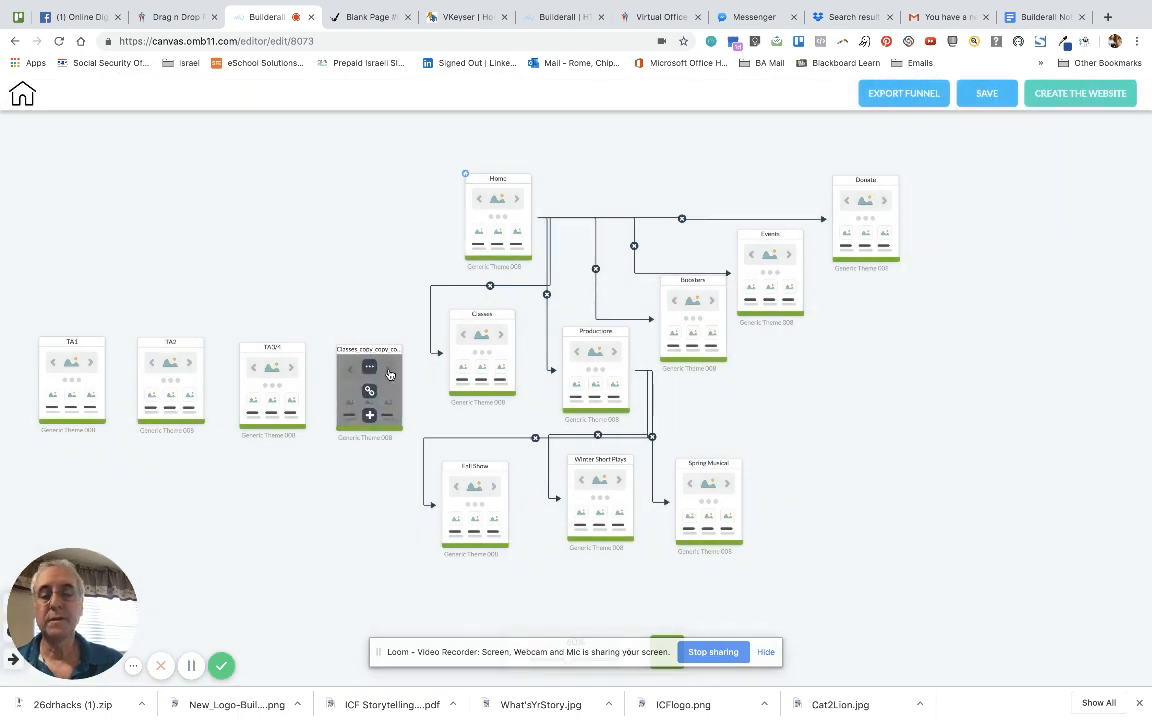
left_click(369, 367)
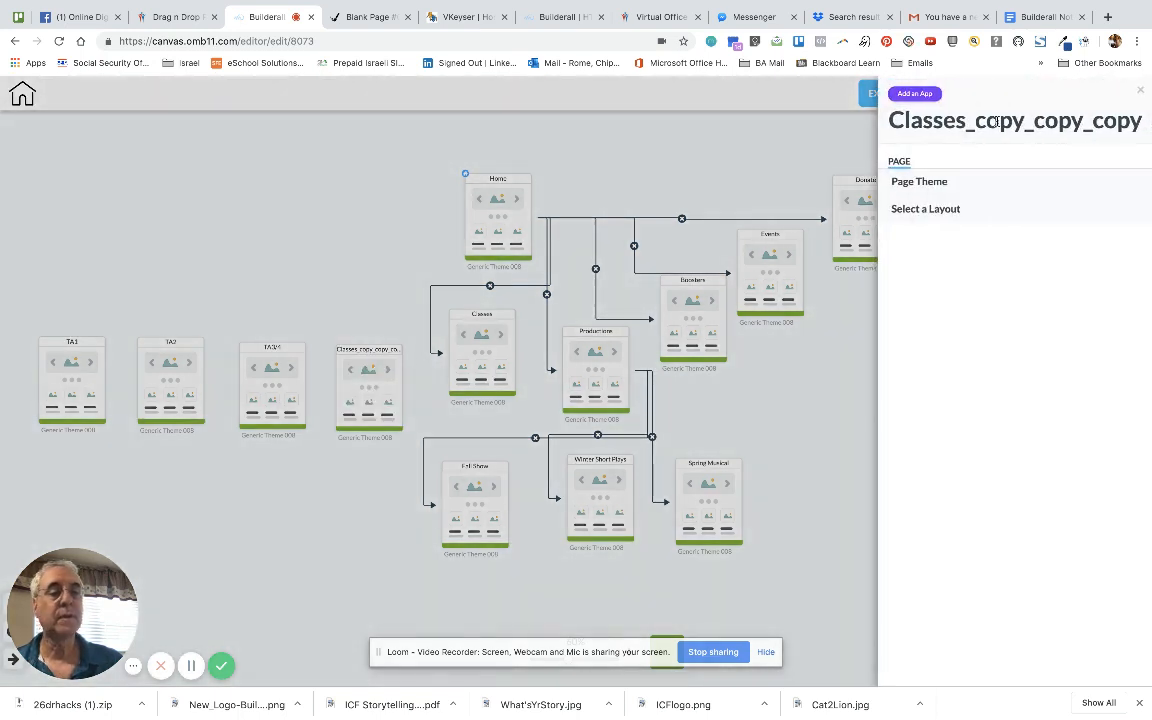
double_click(892, 118)
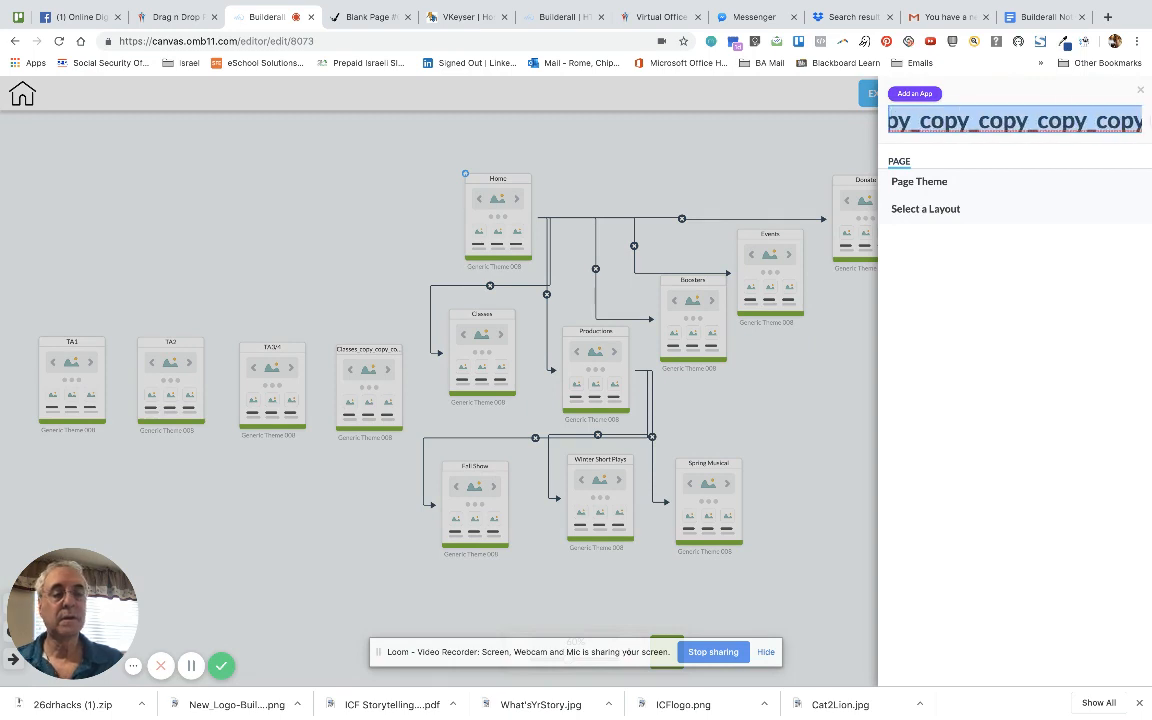
type("Tech ")
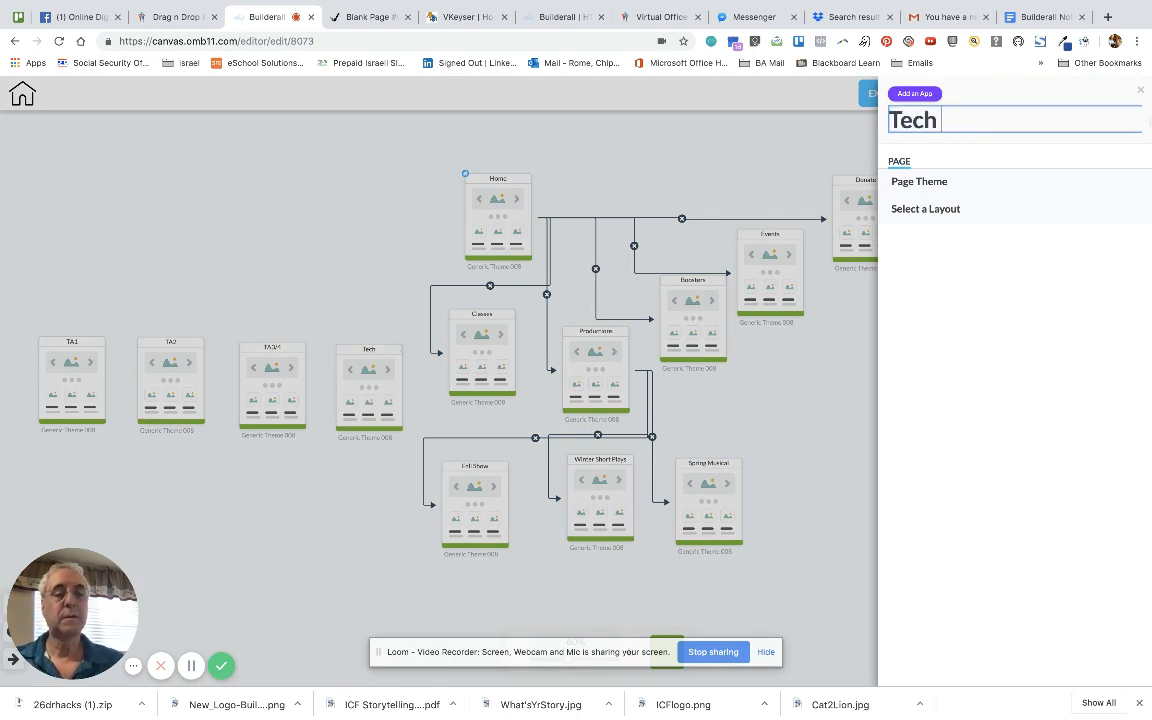
type("Theatre")
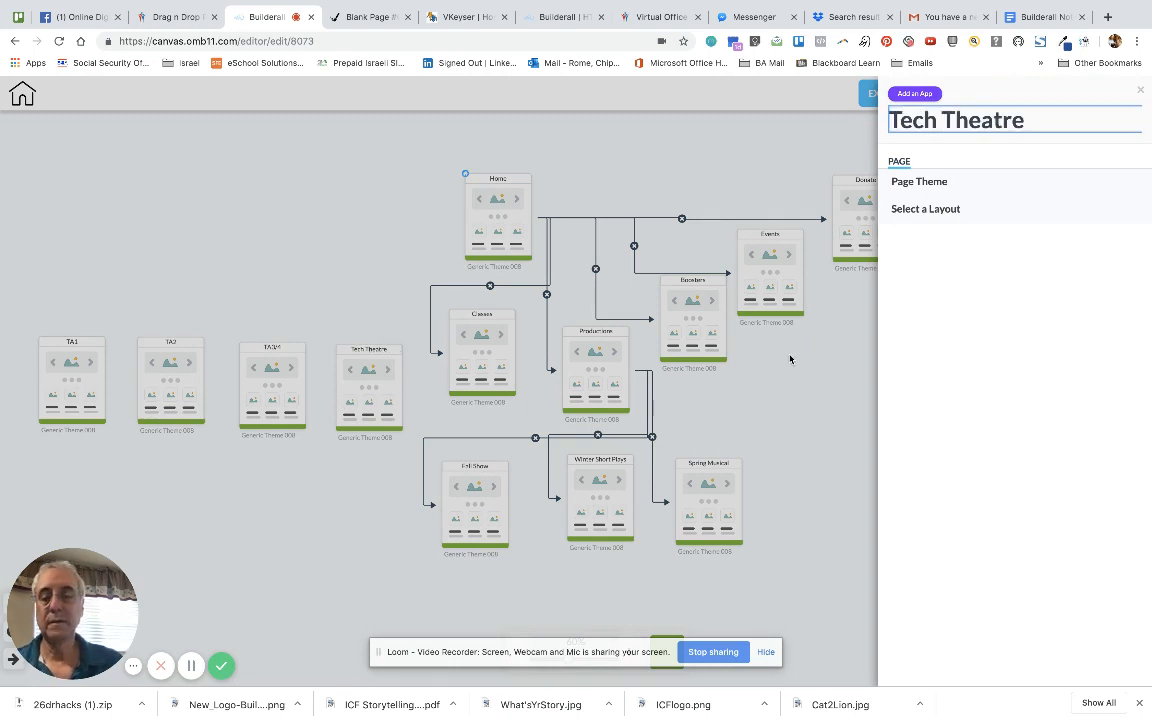
left_click(349, 513)
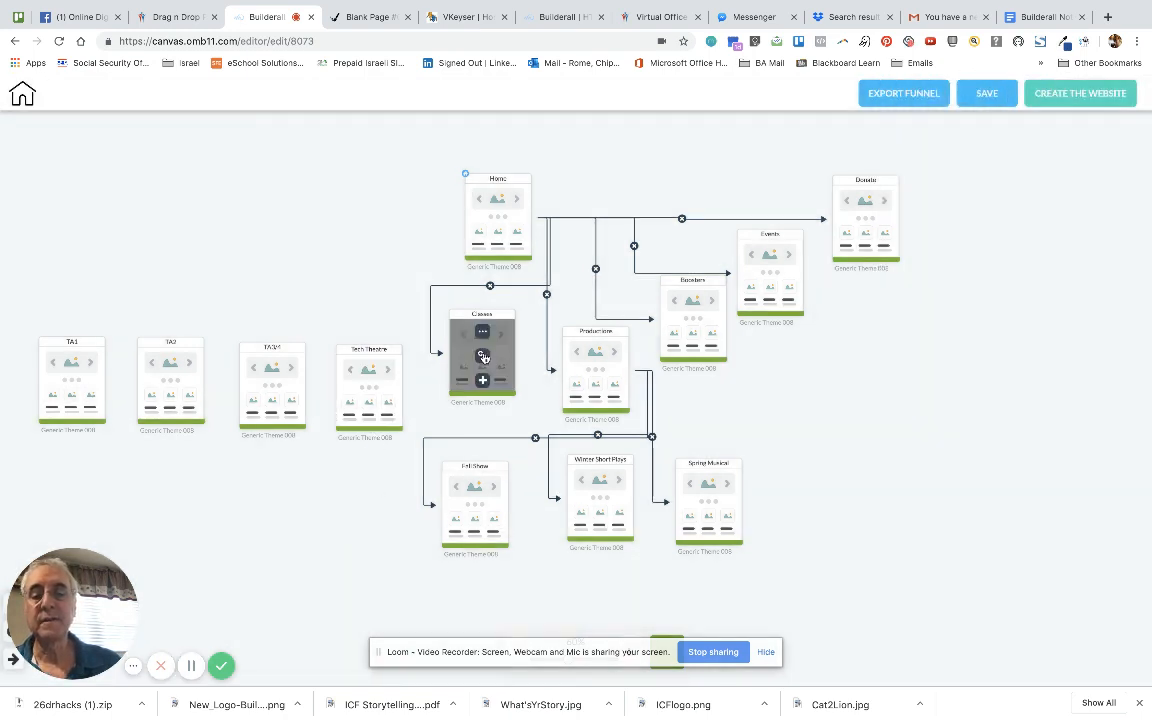
Link the Classes page to TA1, TA2 and TA3/4
left_click(483, 356)
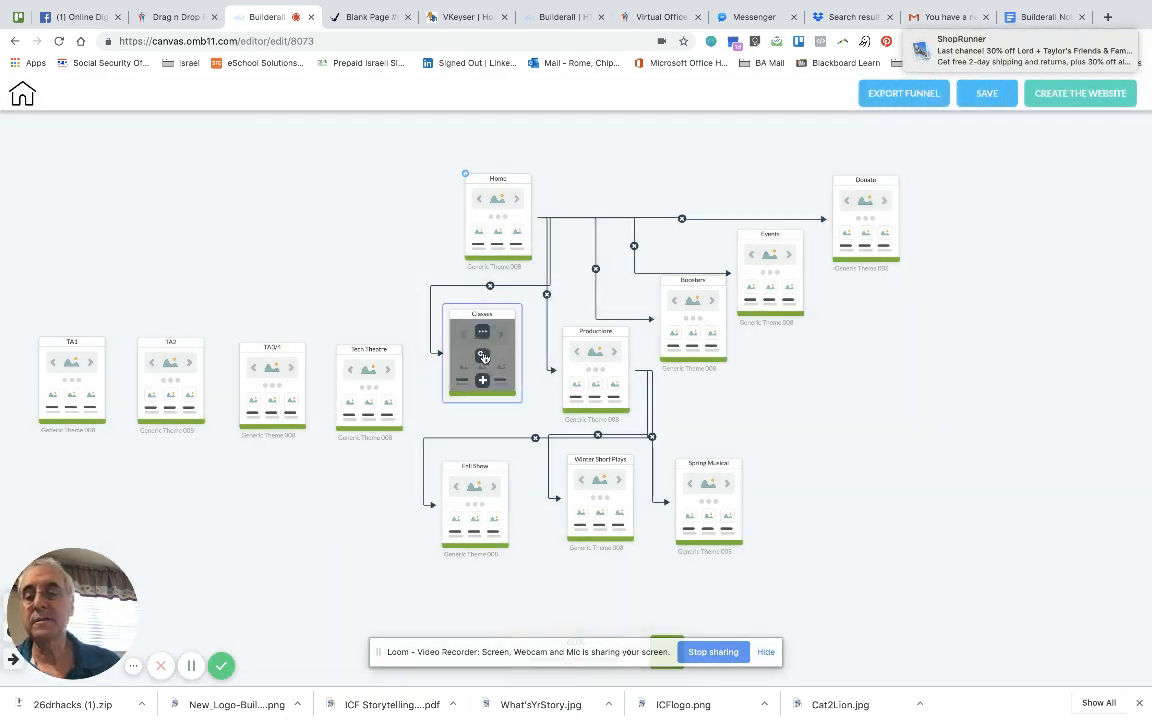
left_click(73, 385)
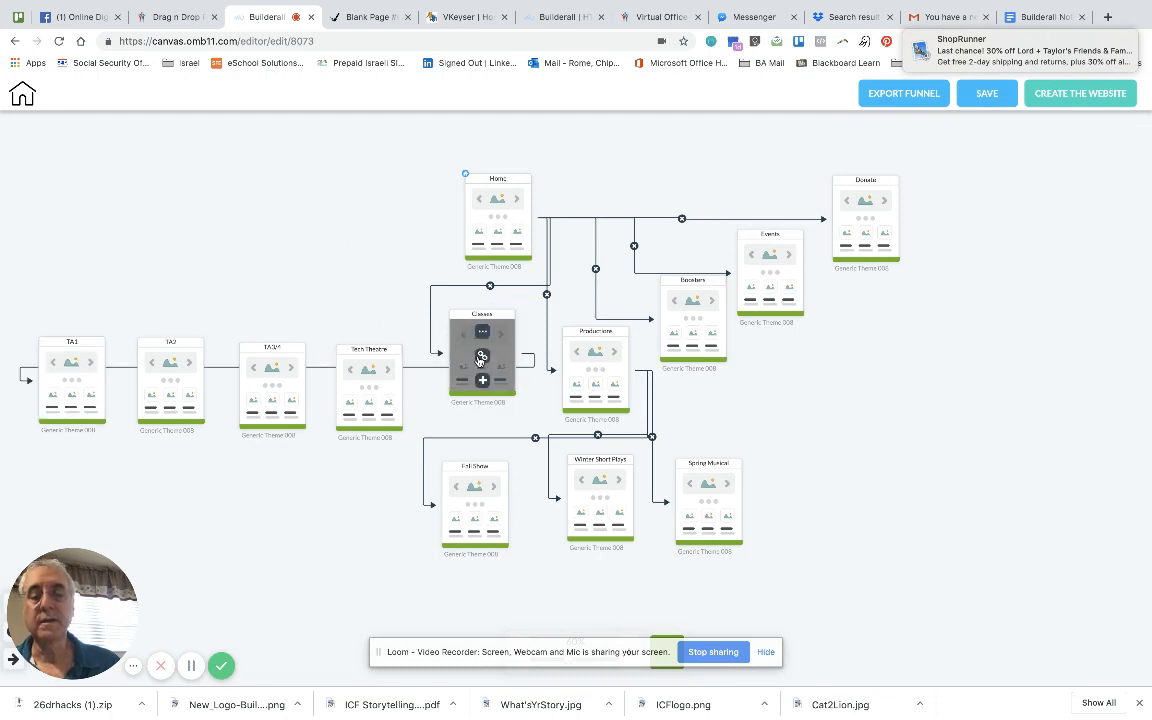
left_click(481, 357)
left_click(172, 383)
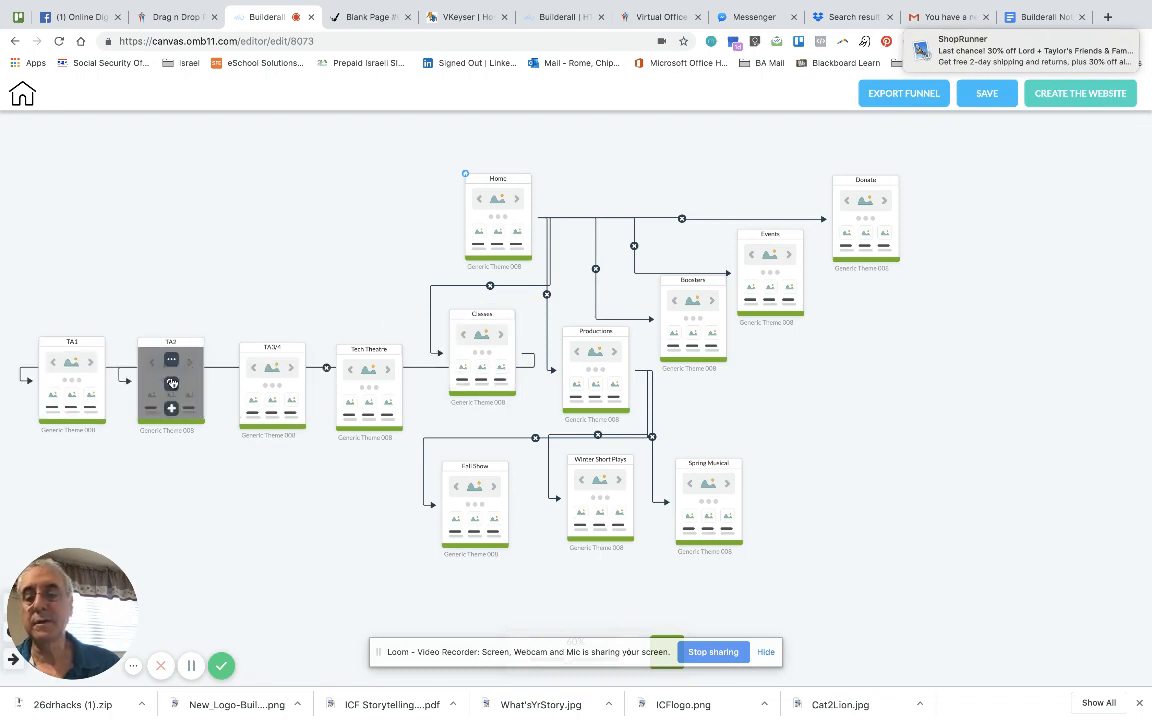
left_click(481, 357)
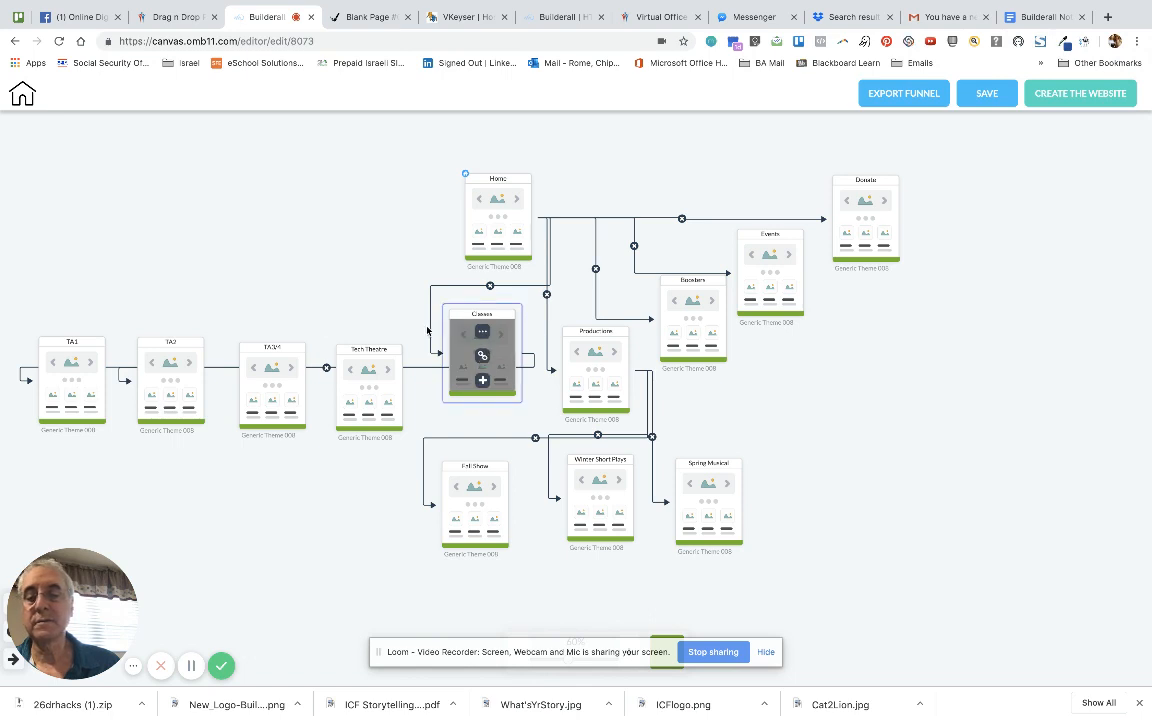
left_click(250, 352)
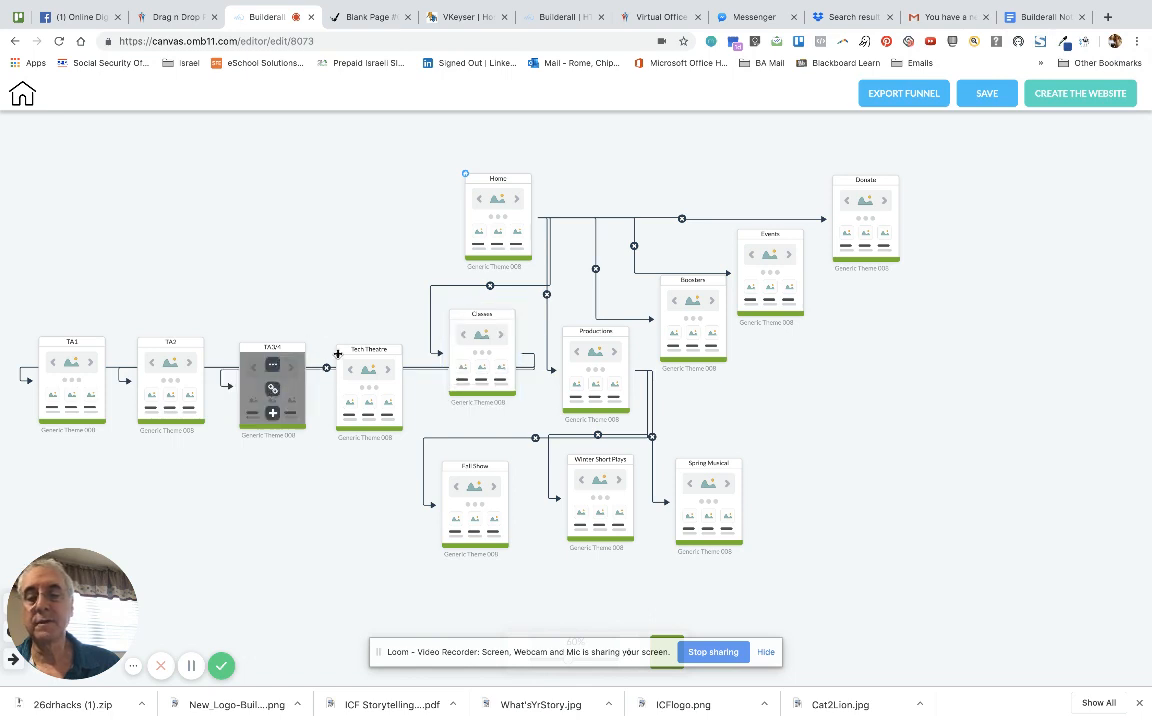
Link Classes to Tech Theatre and stagger the class pages by moving Tech Theatre and TA3/4 lower and TA1 higher
left_click(483, 356)
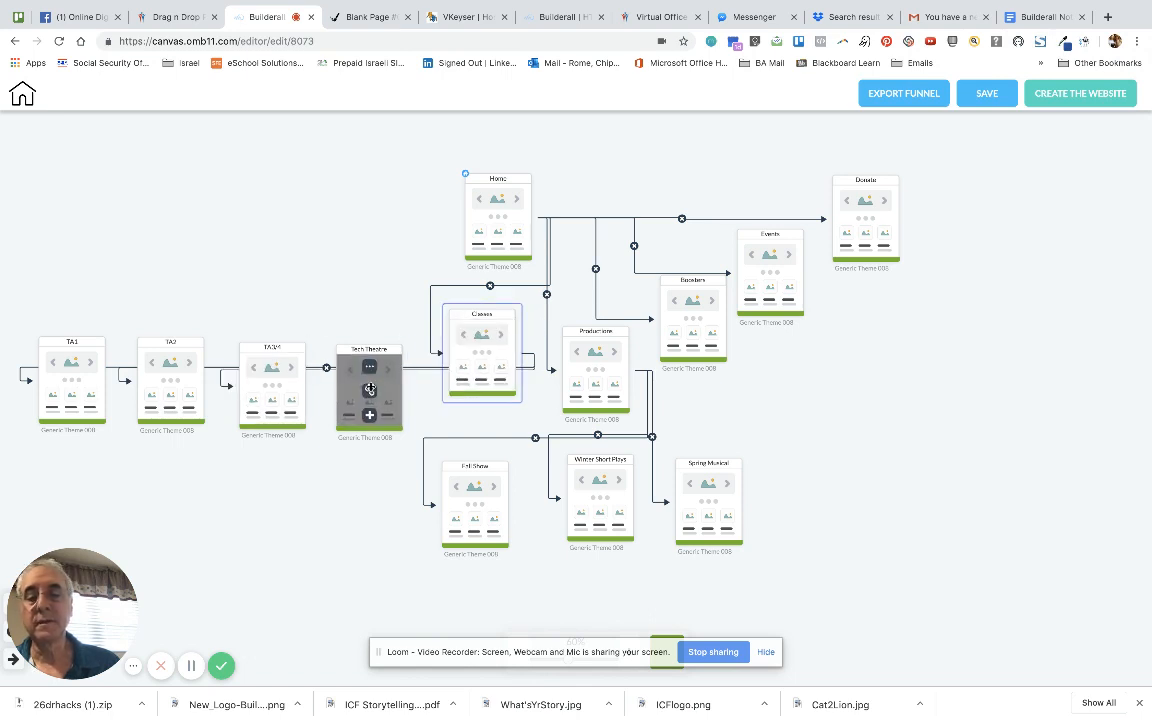
left_click(370, 389)
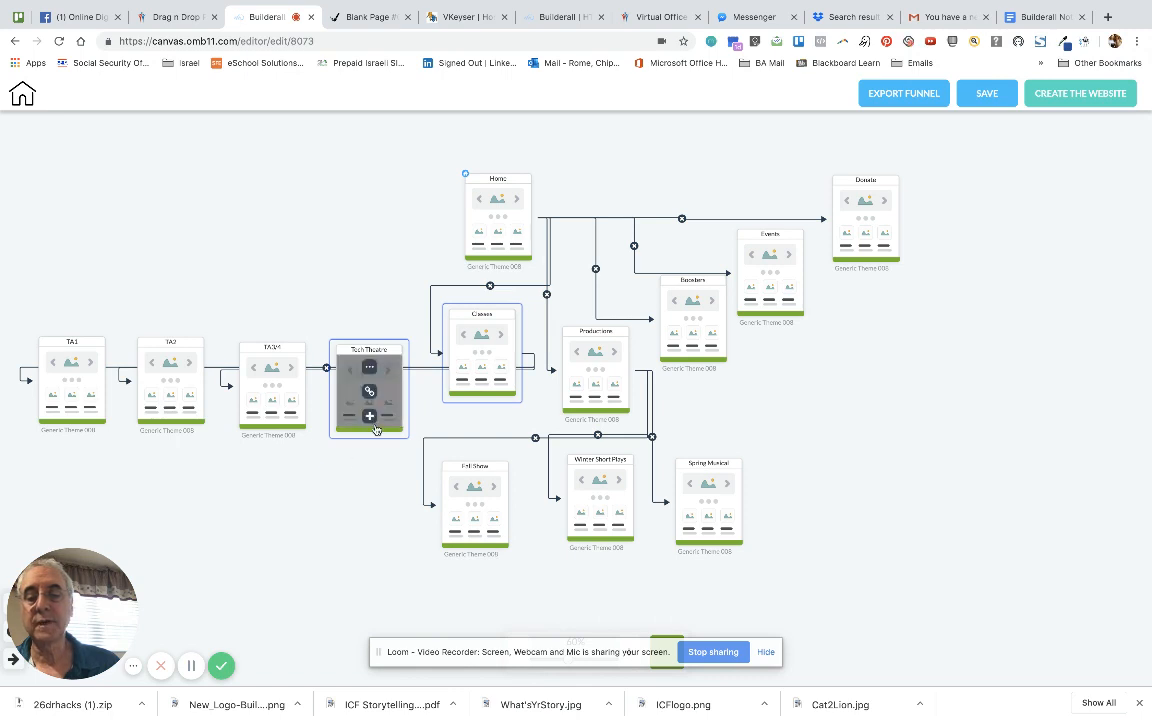
left_click_drag(390, 427, 389, 477)
left_click_drag(292, 418, 292, 450)
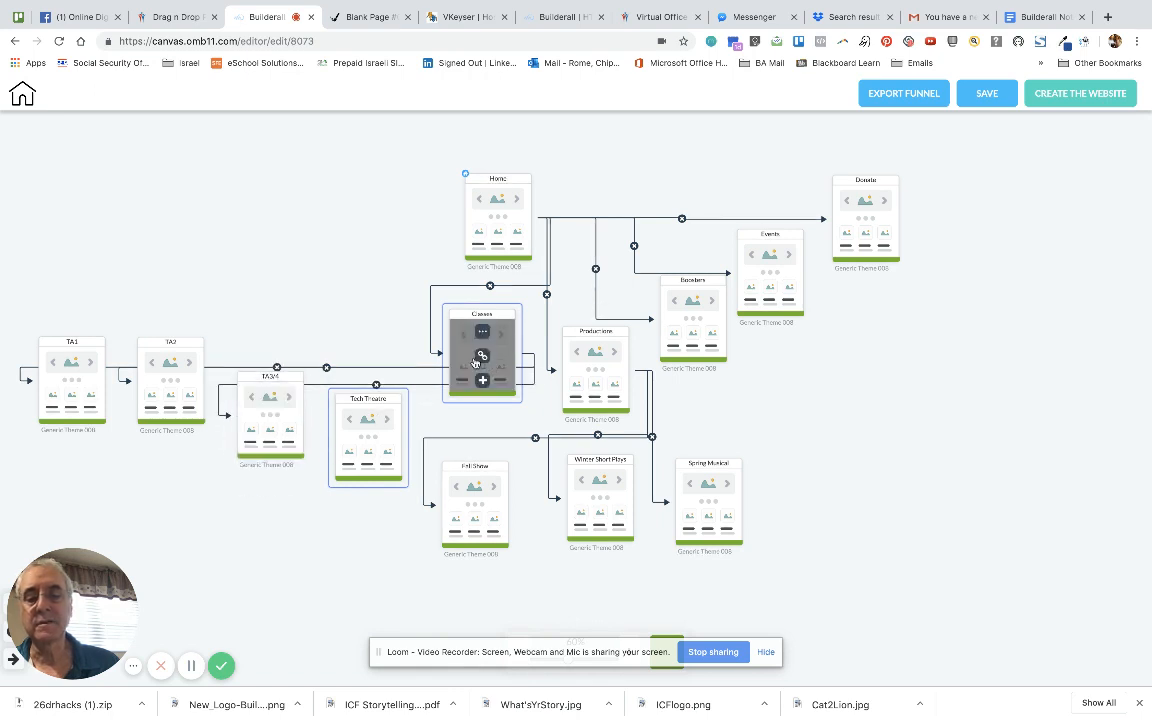
left_click(388, 435)
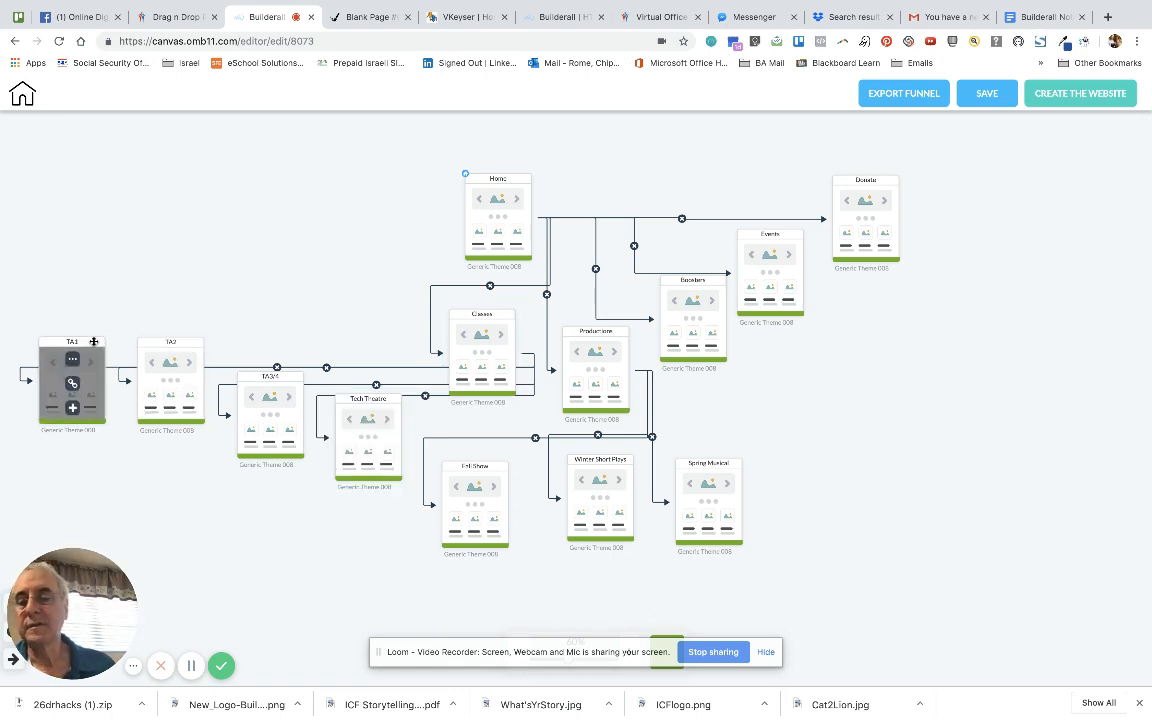
left_click_drag(93, 341, 93, 314)
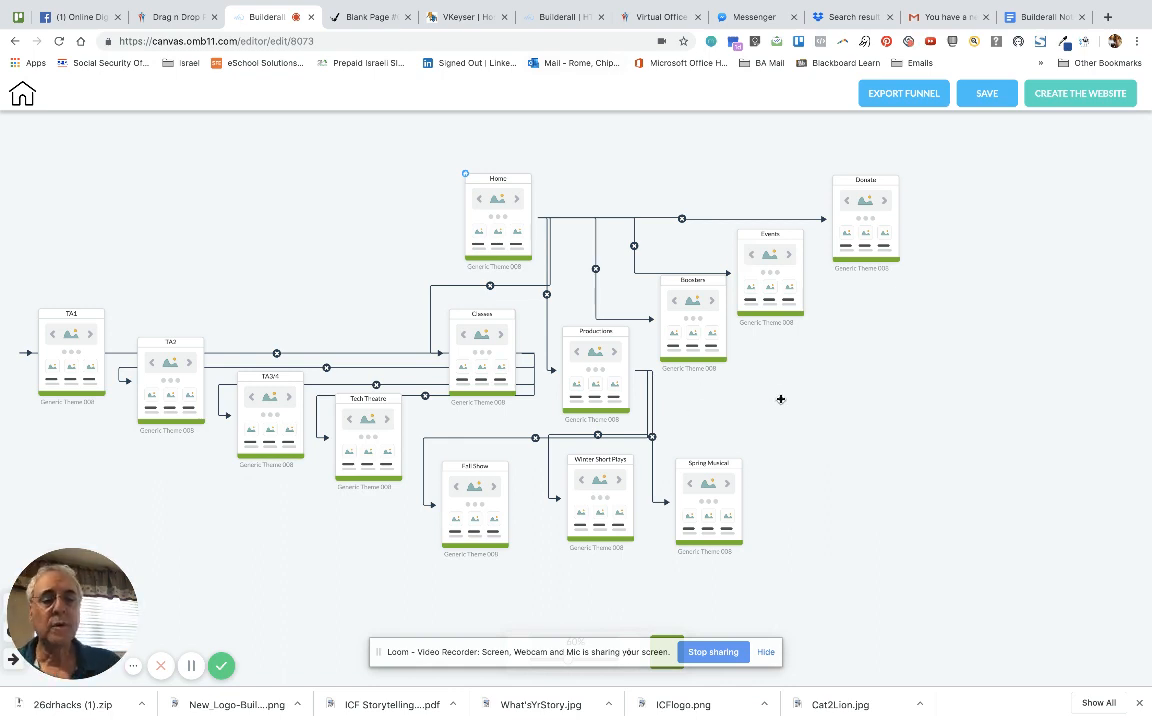
Duplicate the Events page and place the copy just below Events, slightly to its right
mouse_move(790, 292)
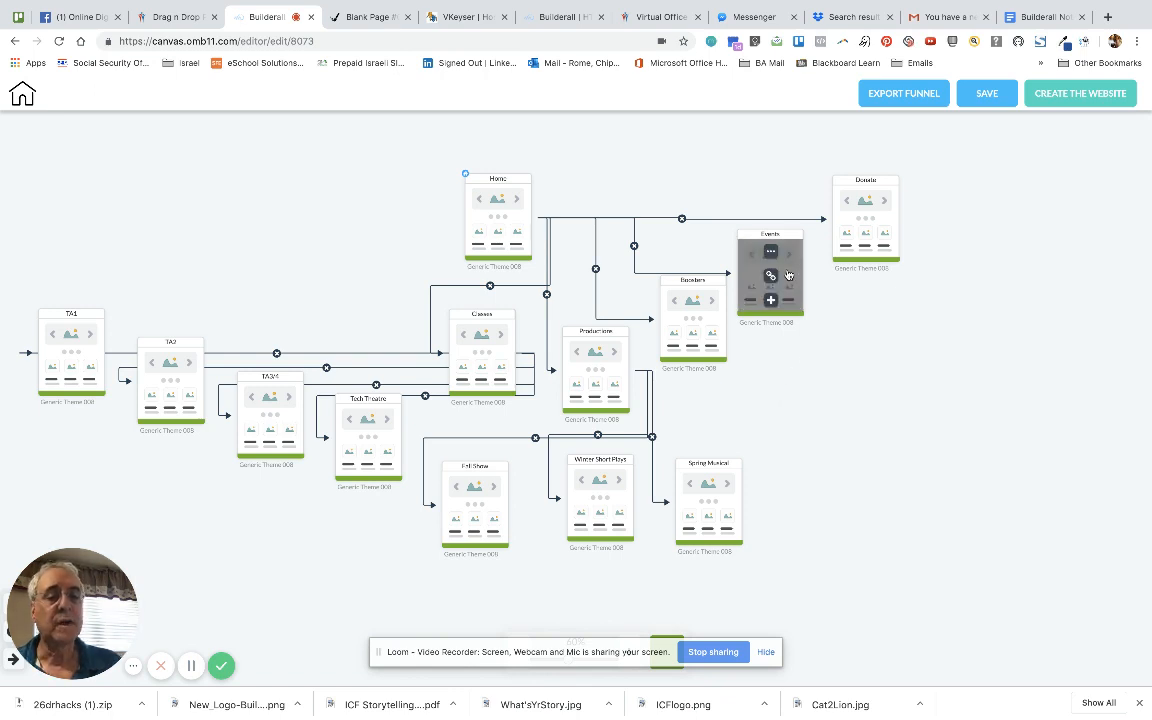
left_click(770, 251)
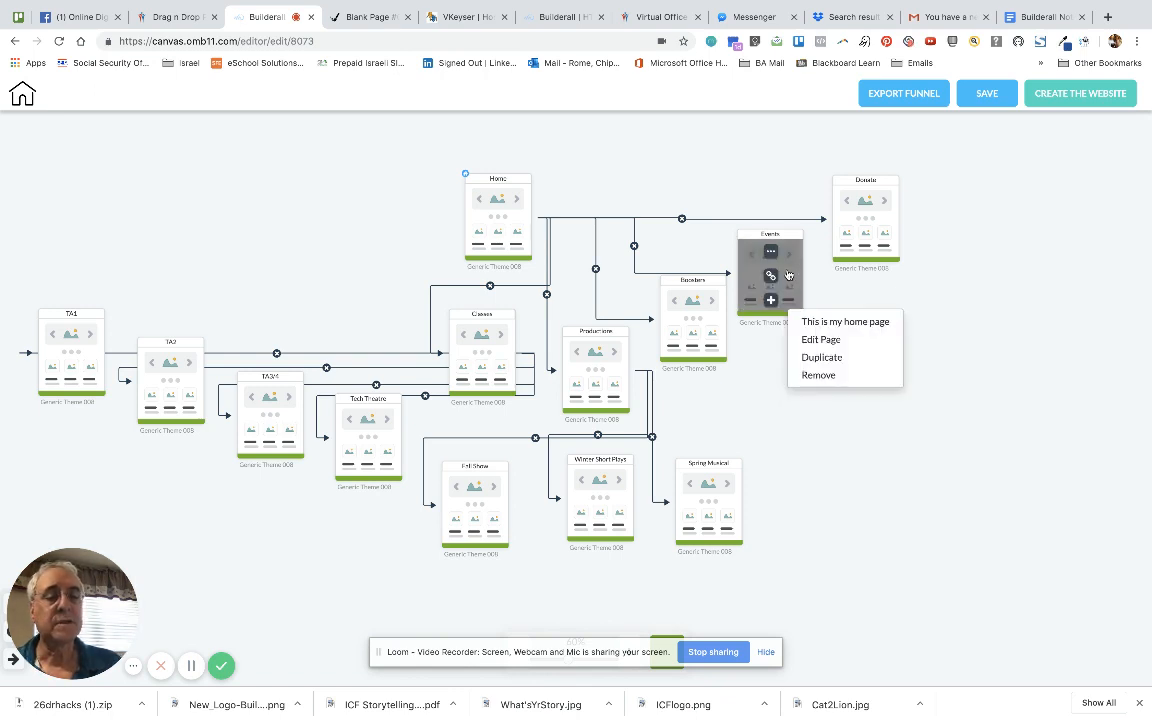
left_click(823, 357)
left_click_drag(685, 353, 843, 368)
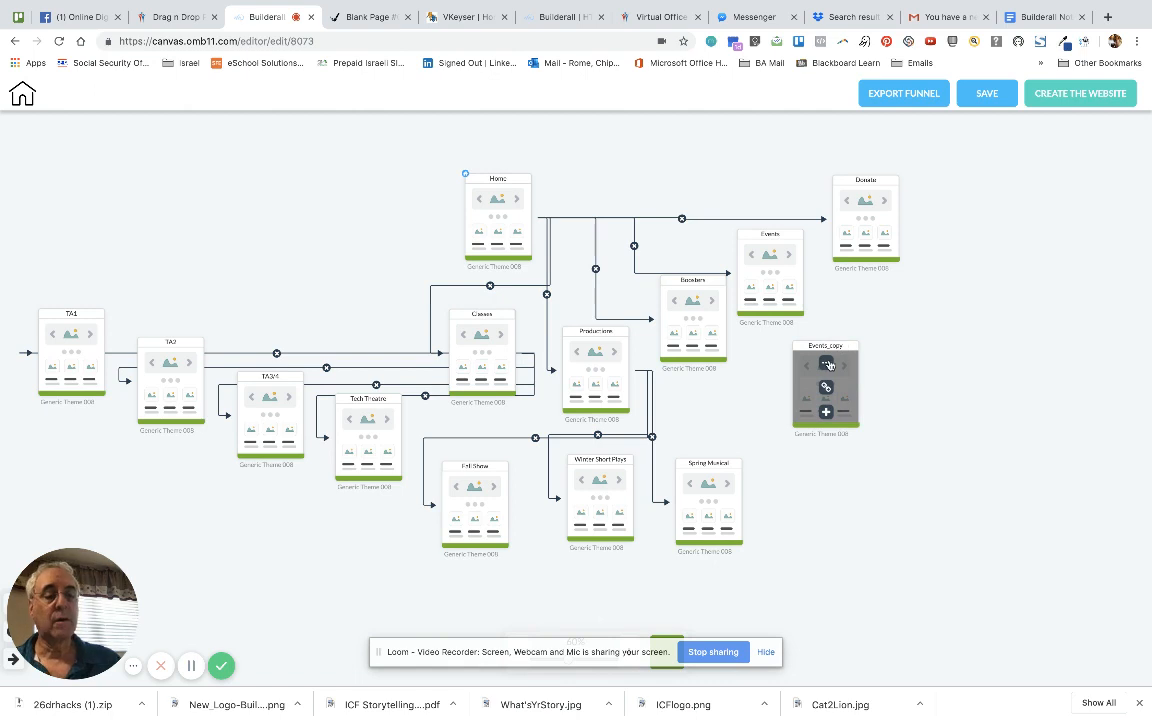
Rename the Events copy below the Events page as VTA Conf
left_click(827, 364)
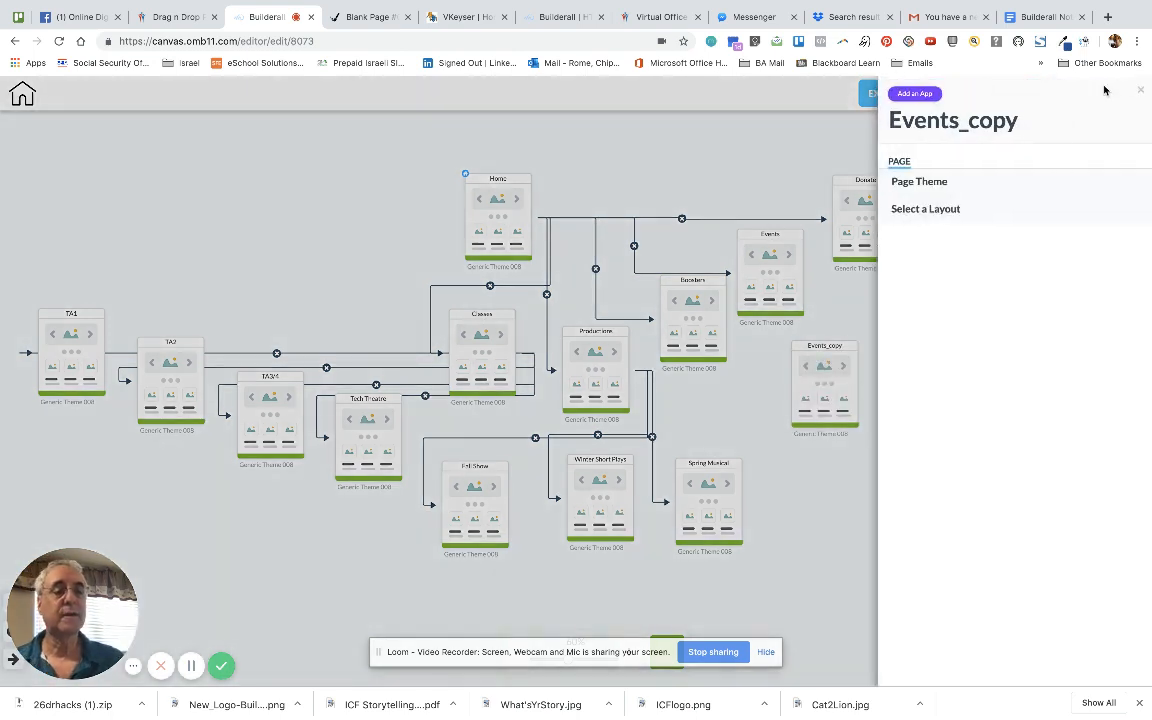
left_click_drag(1022, 118, 878, 122)
type("The")
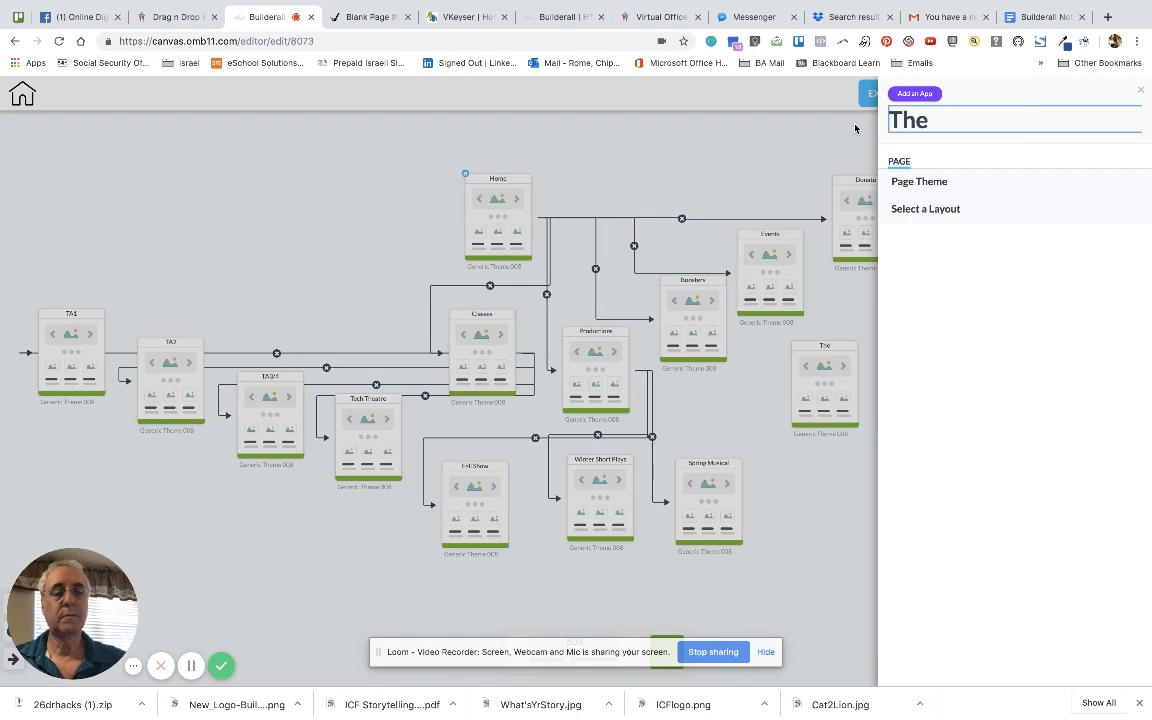
key("BackSpace")
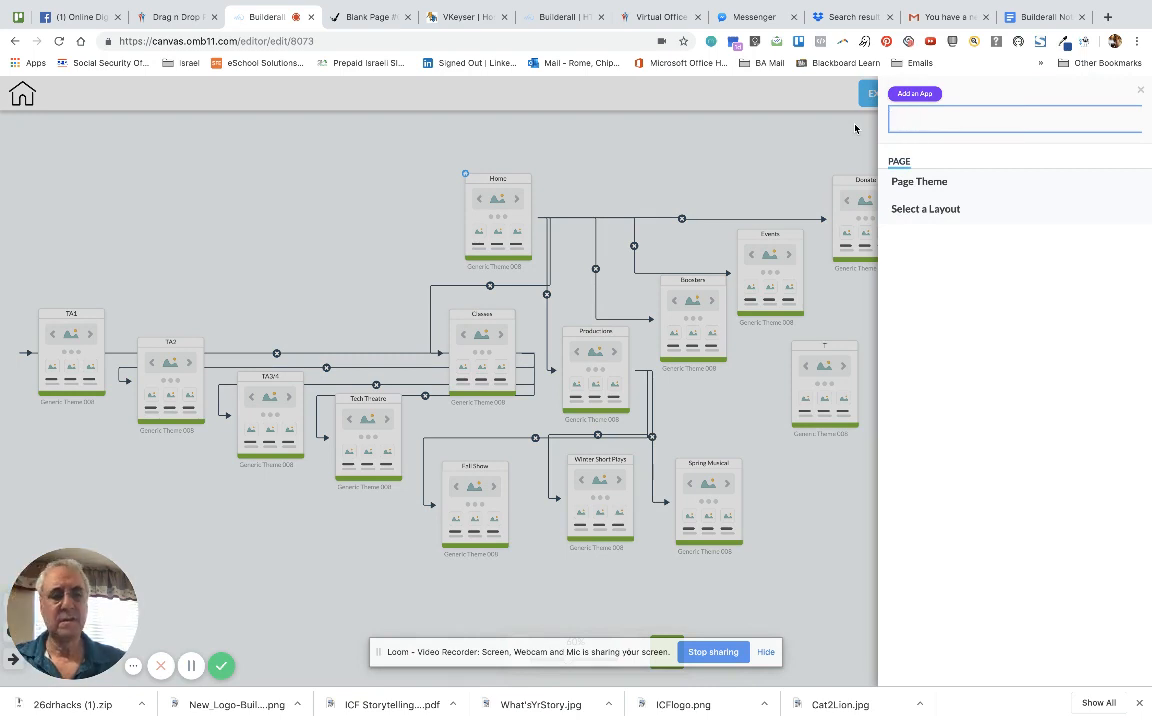
type("VTA")
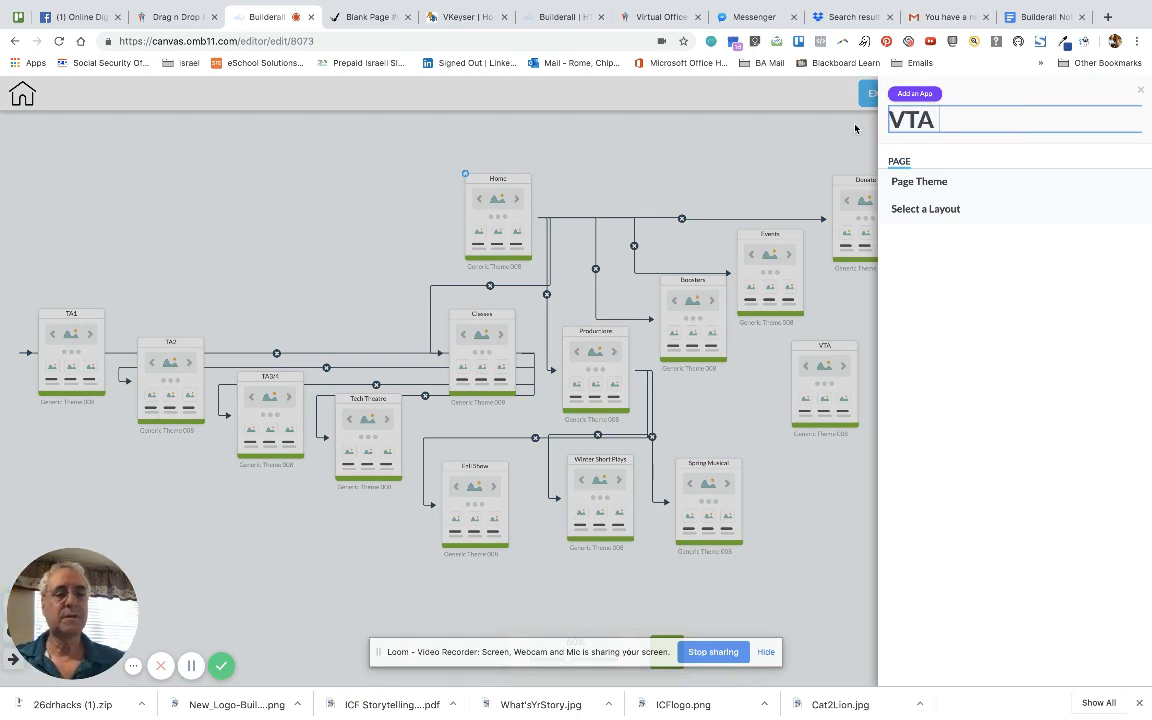
type(" Conf")
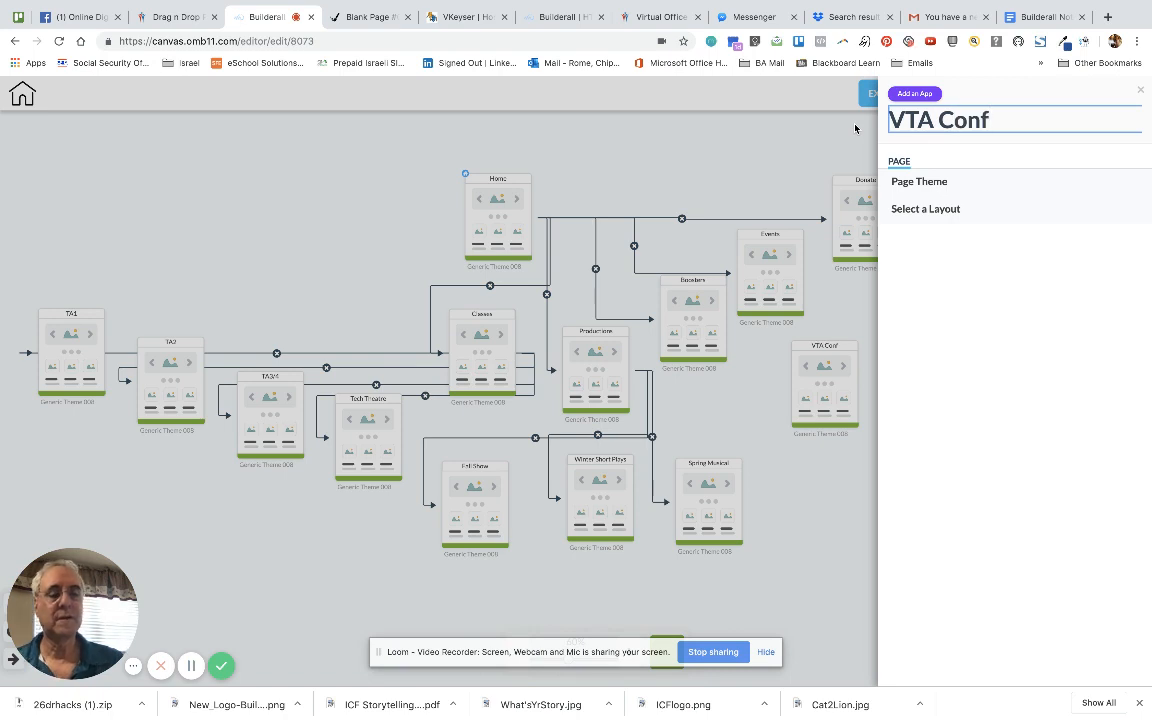
left_click(857, 317)
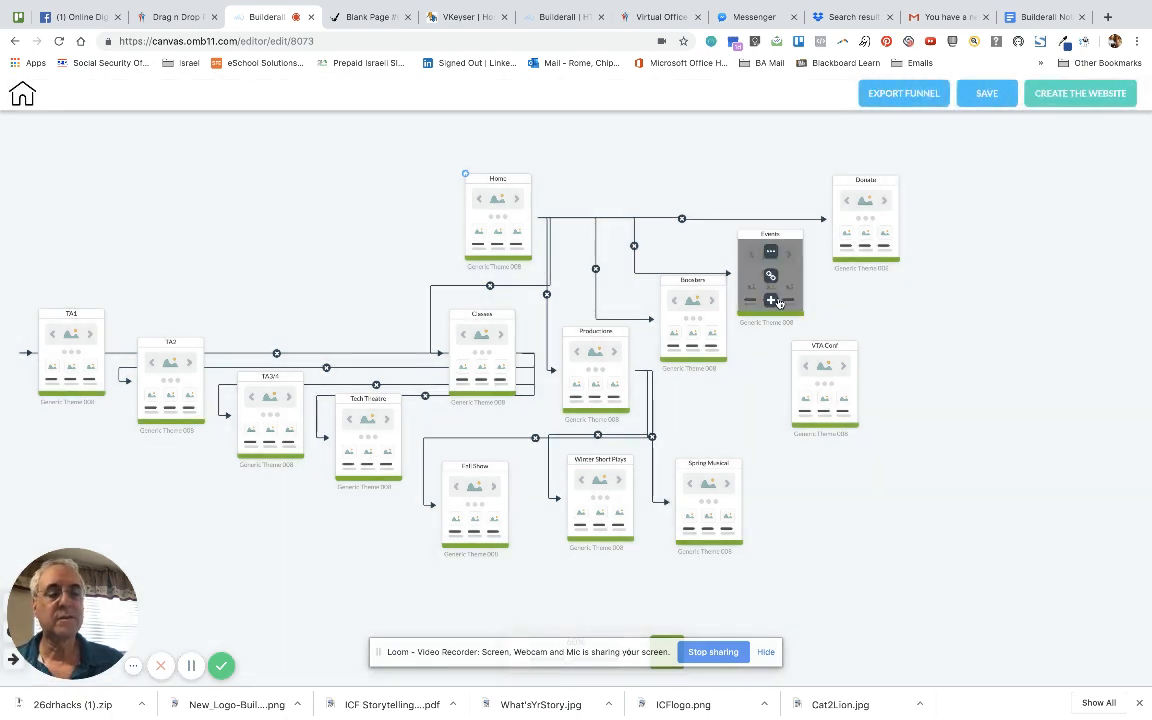
Duplicate the Events page again and place the new copy directly to the right of VTA Conf
left_click(777, 302)
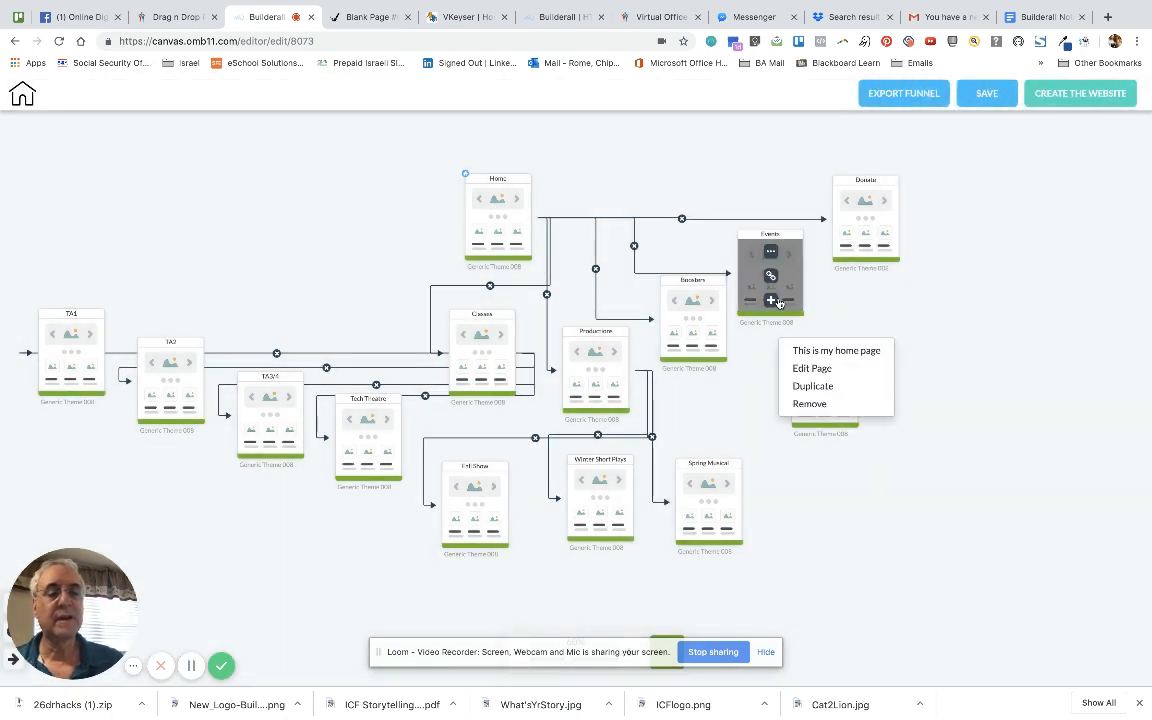
left_click(813, 386)
left_click_drag(680, 370, 924, 379)
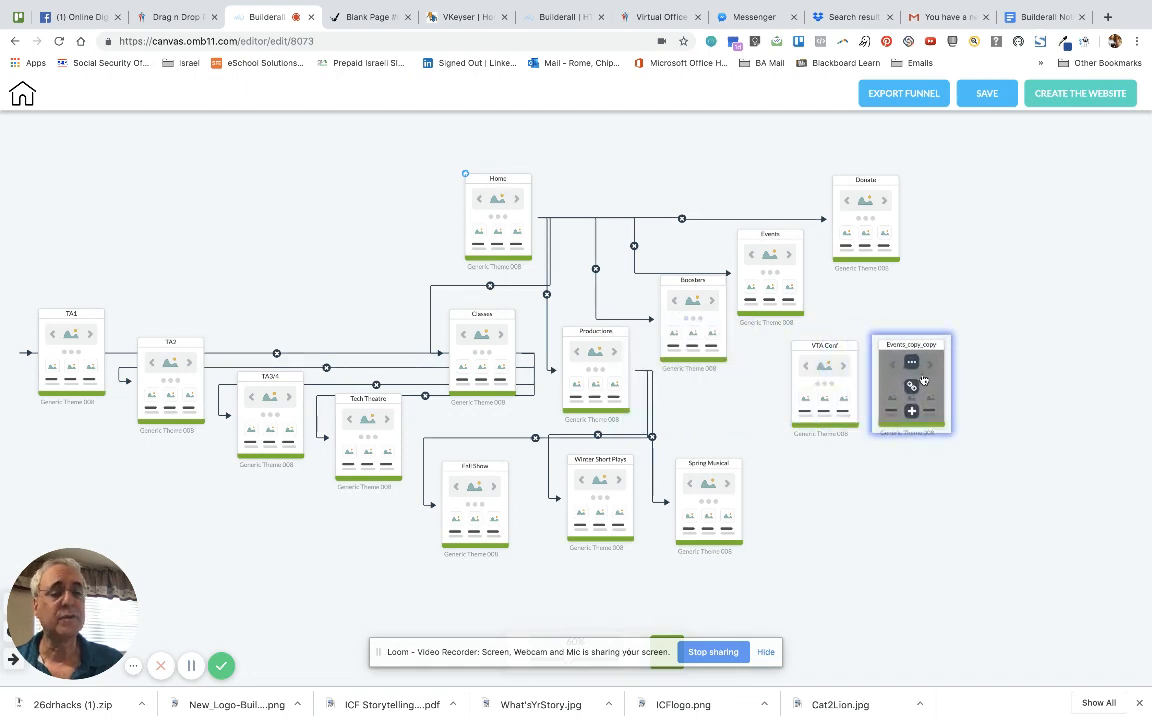
Rename the Events copy beside VTA Conf as Shakespeare Festival
left_click(912, 364)
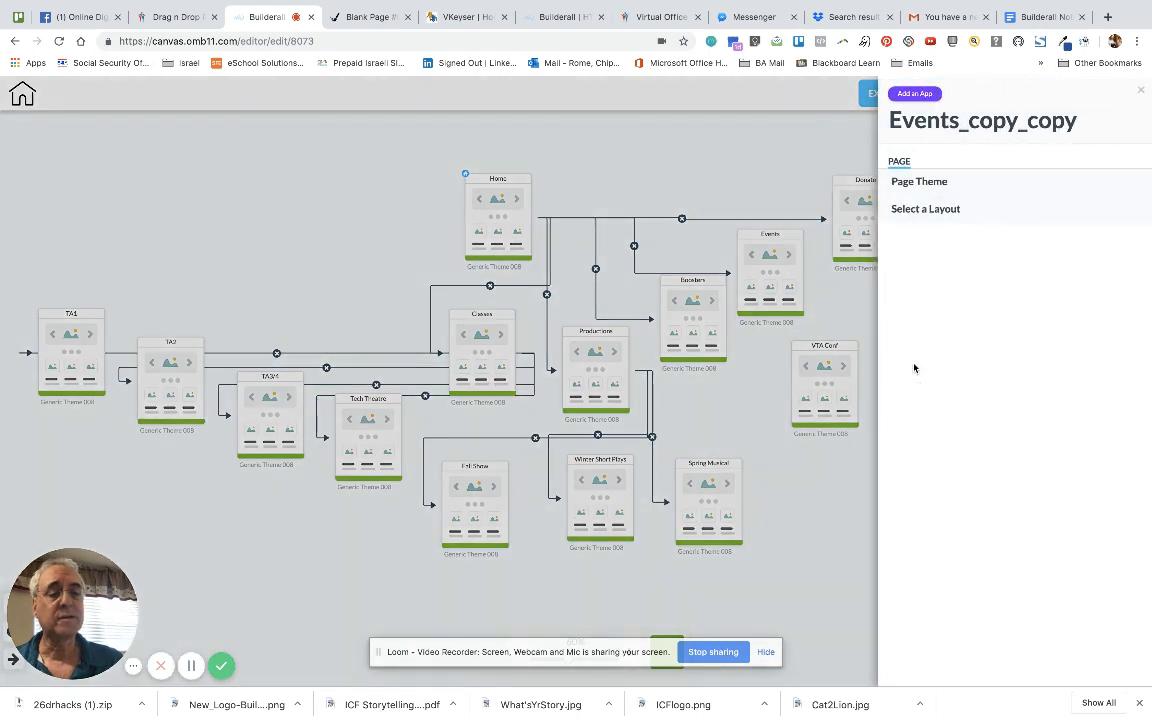
left_click_drag(889, 117, 1143, 132)
type("Sha")
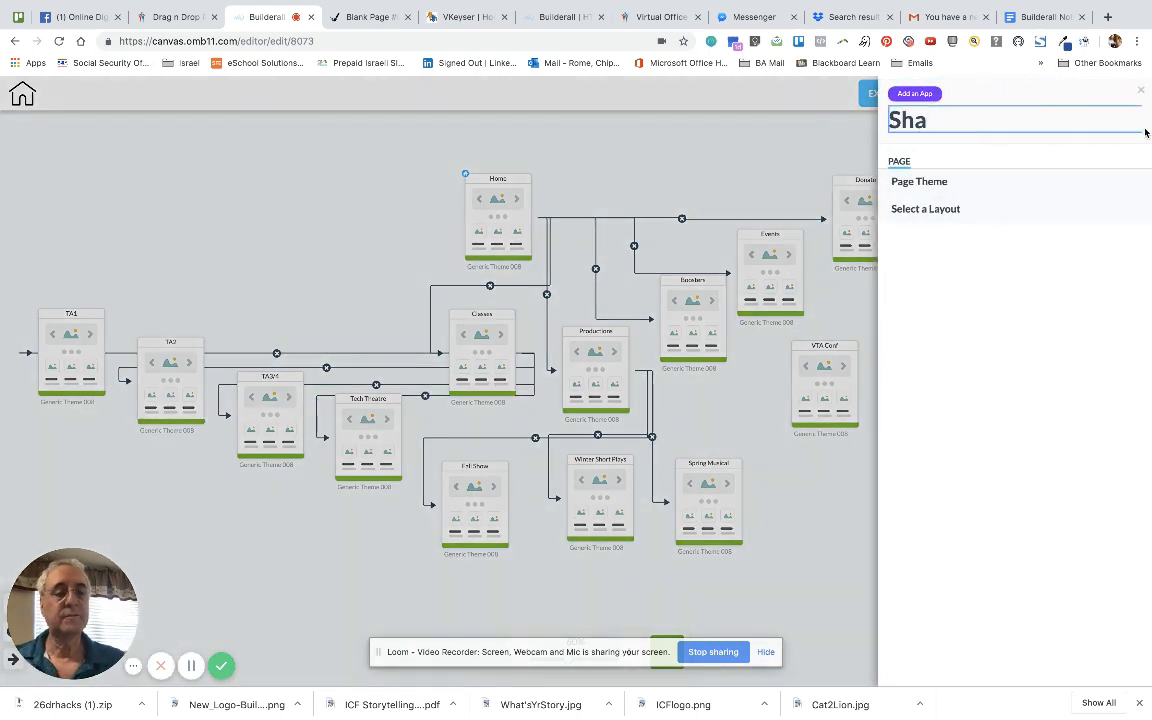
type("kes")
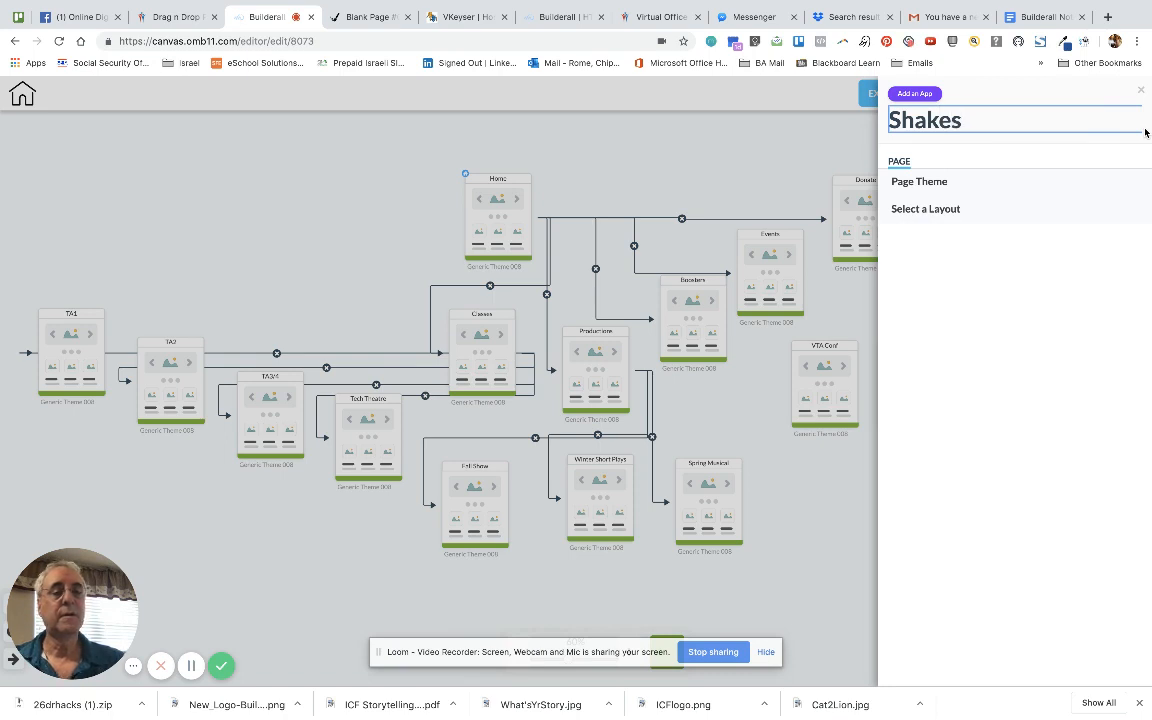
type("pear Festival")
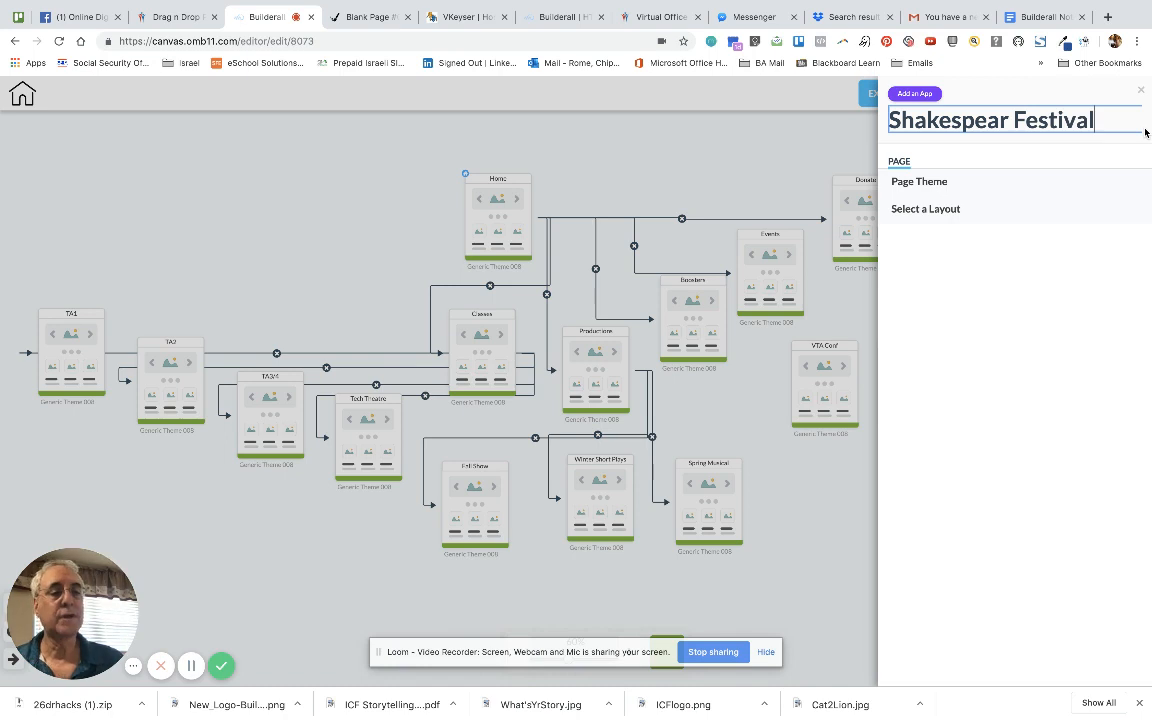
left_click(1010, 120)
type("e")
left_click(810, 171)
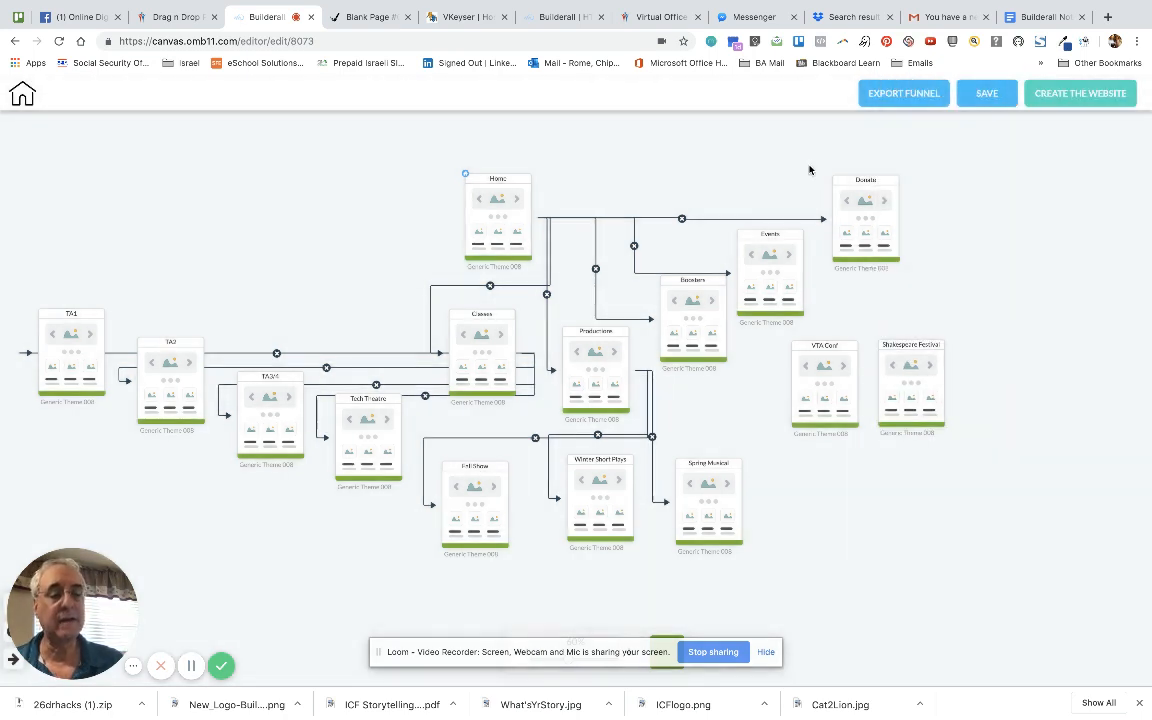
Duplicate the Shakespeare Festival page and place the copy to its right in the same row
mouse_move(929, 367)
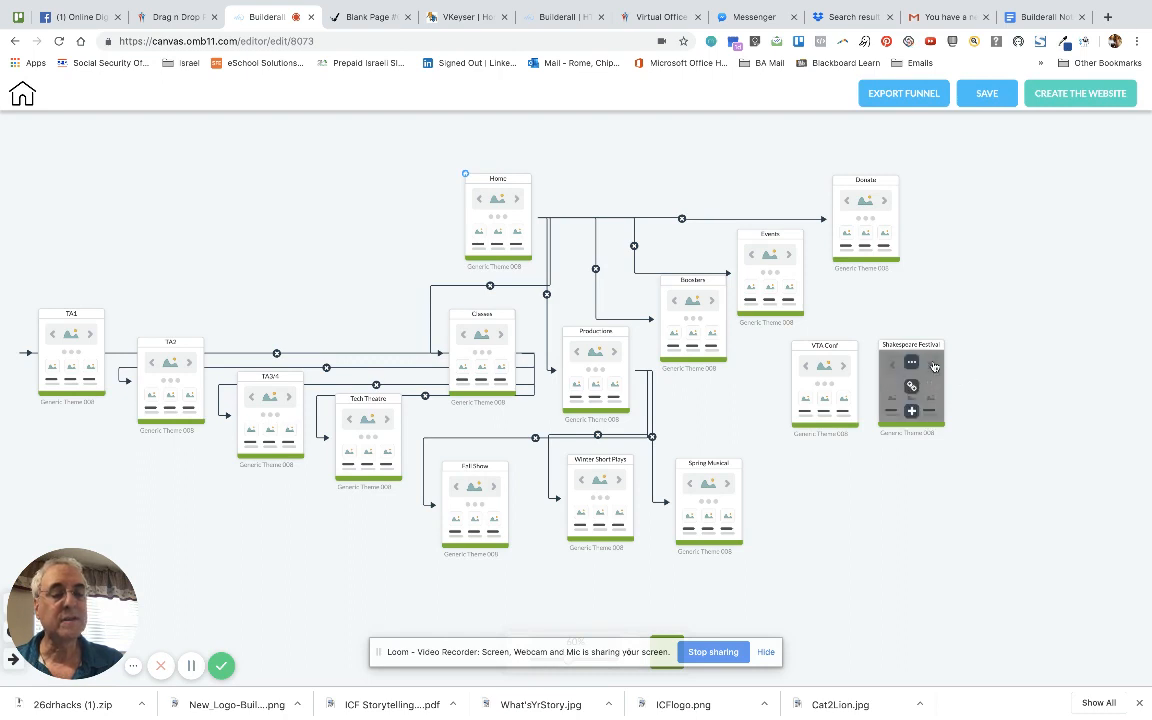
mouse_move(828, 370)
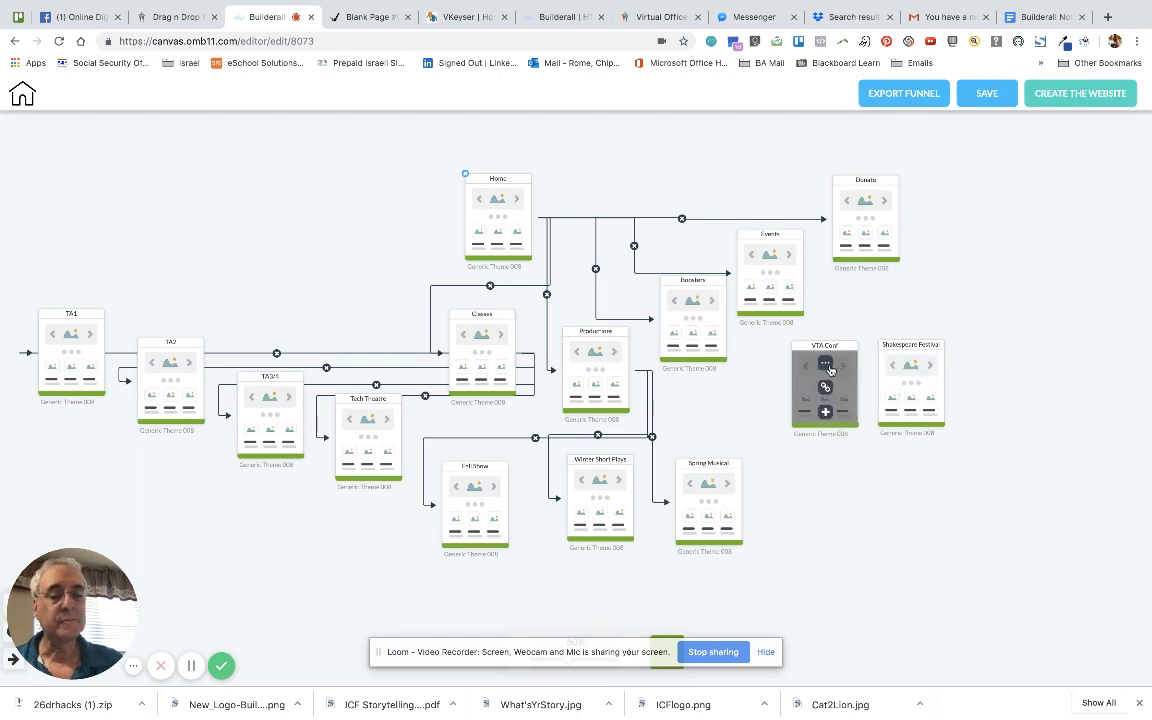
mouse_move(875, 368)
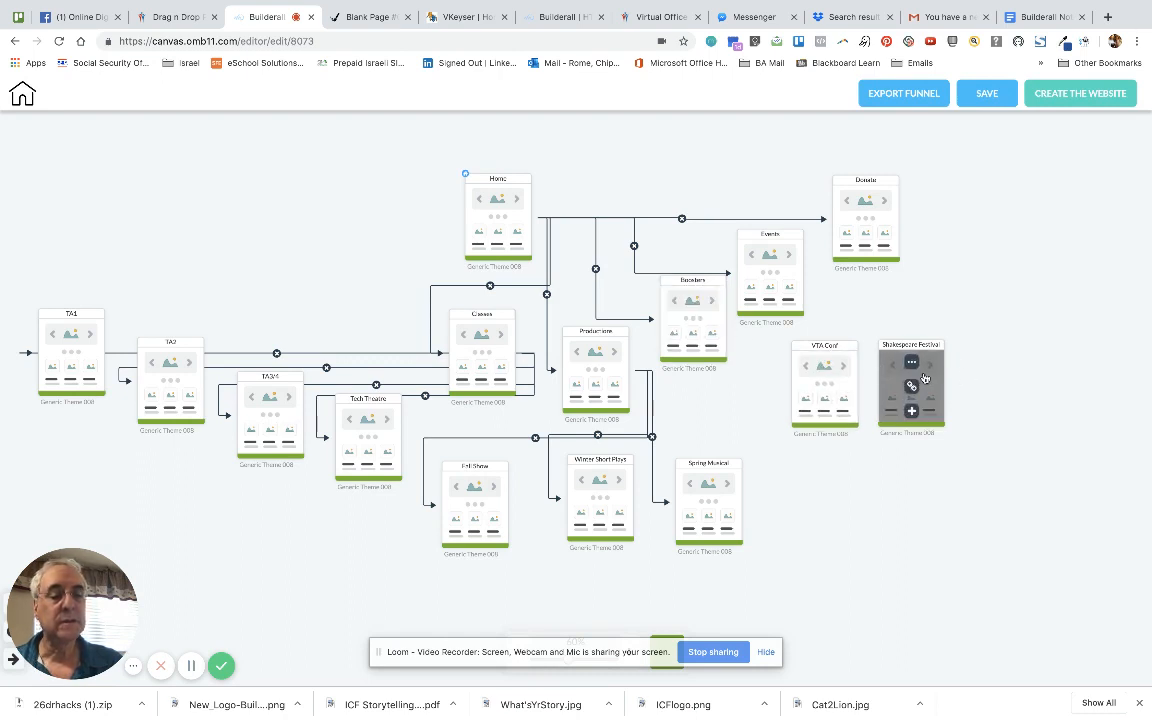
left_click(911, 362)
left_click(973, 459)
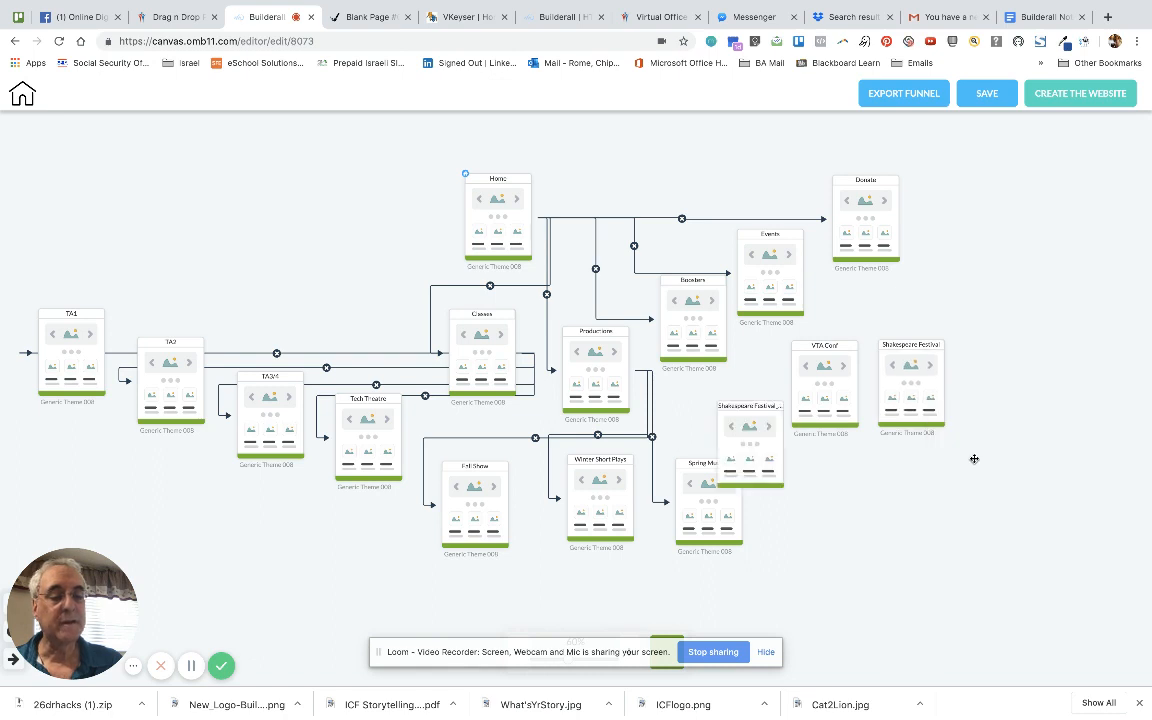
left_click_drag(751, 440, 1001, 396)
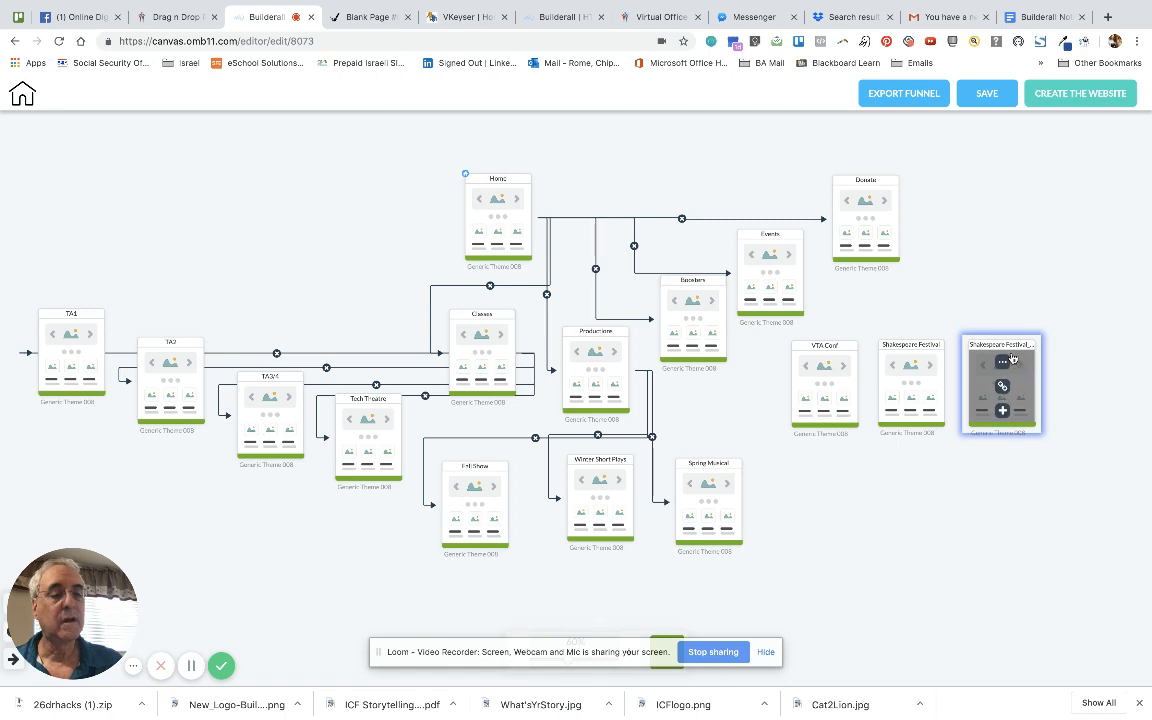
Rename the Shakespeare Festival copy as VTA Festival
left_click(1012, 358)
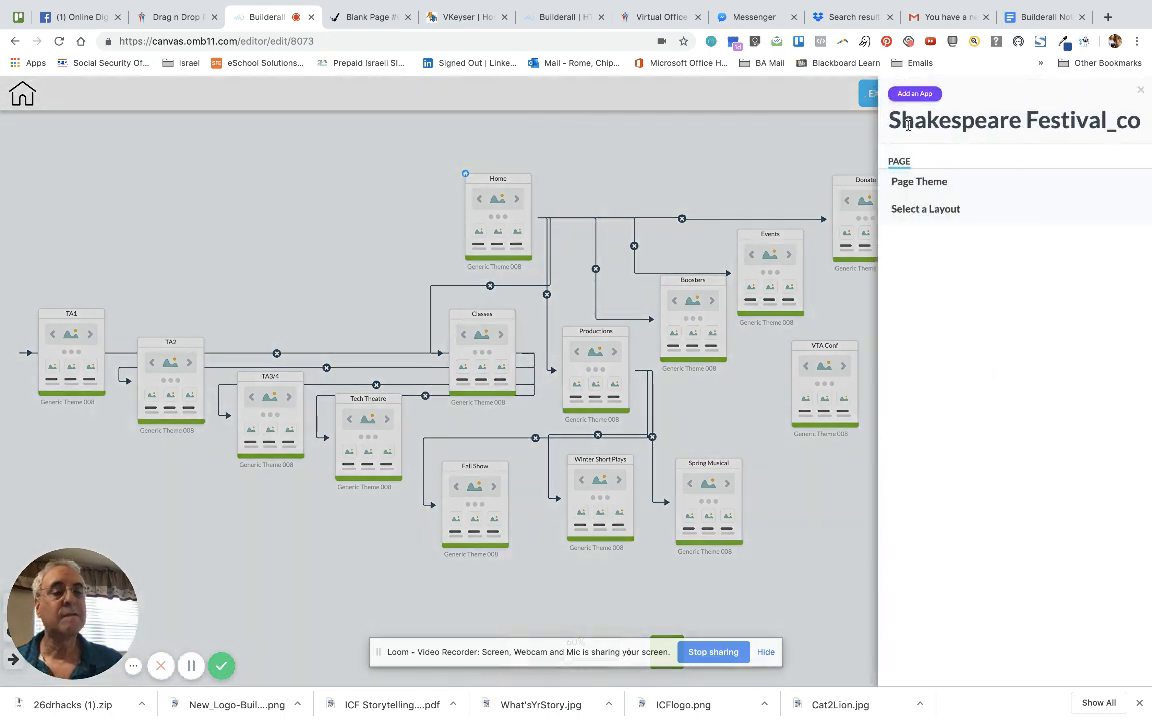
left_click(908, 122)
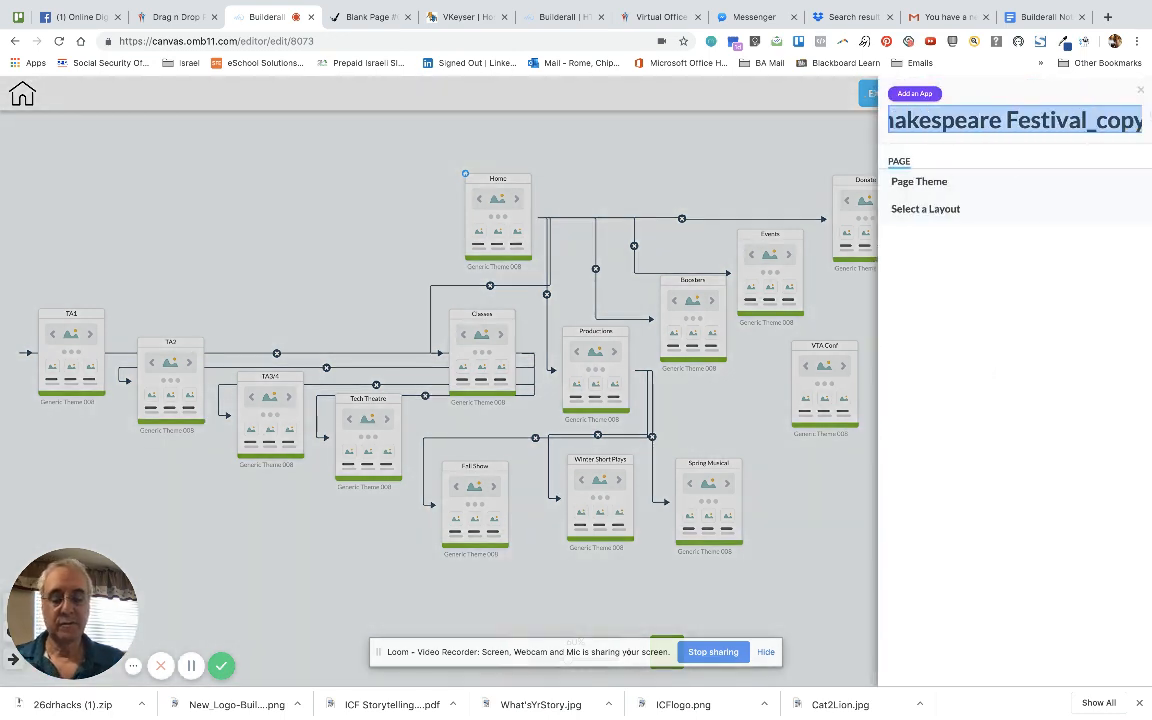
type("VTA Fe")
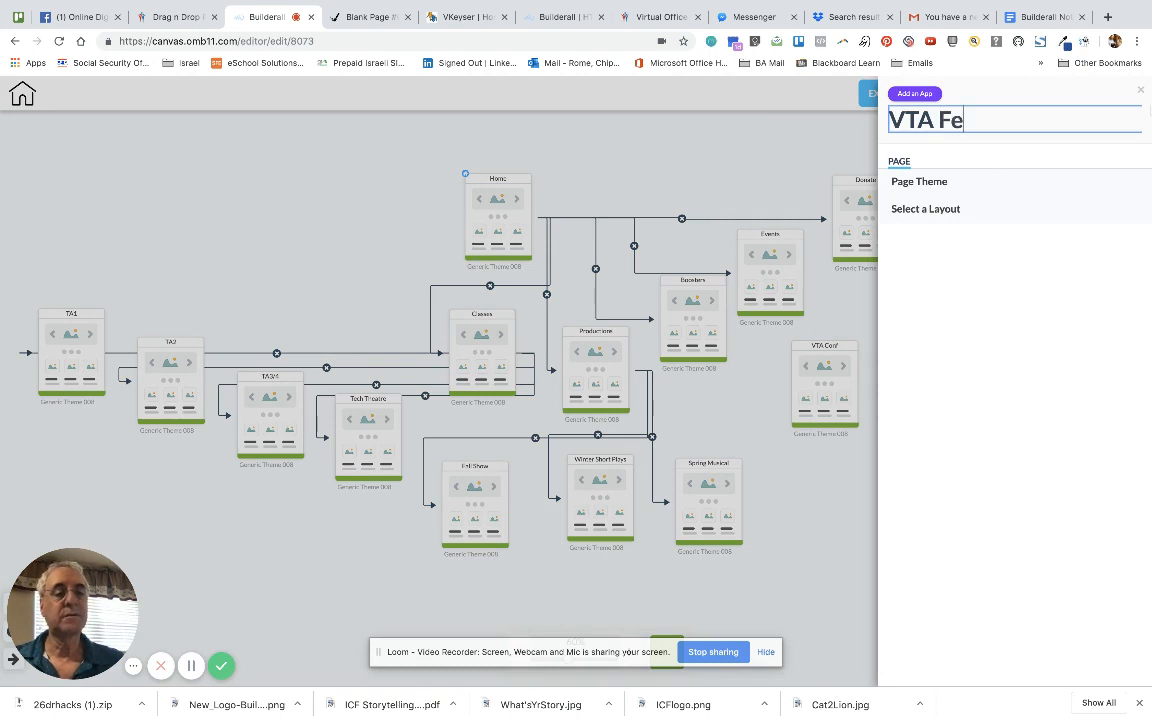
type("stival")
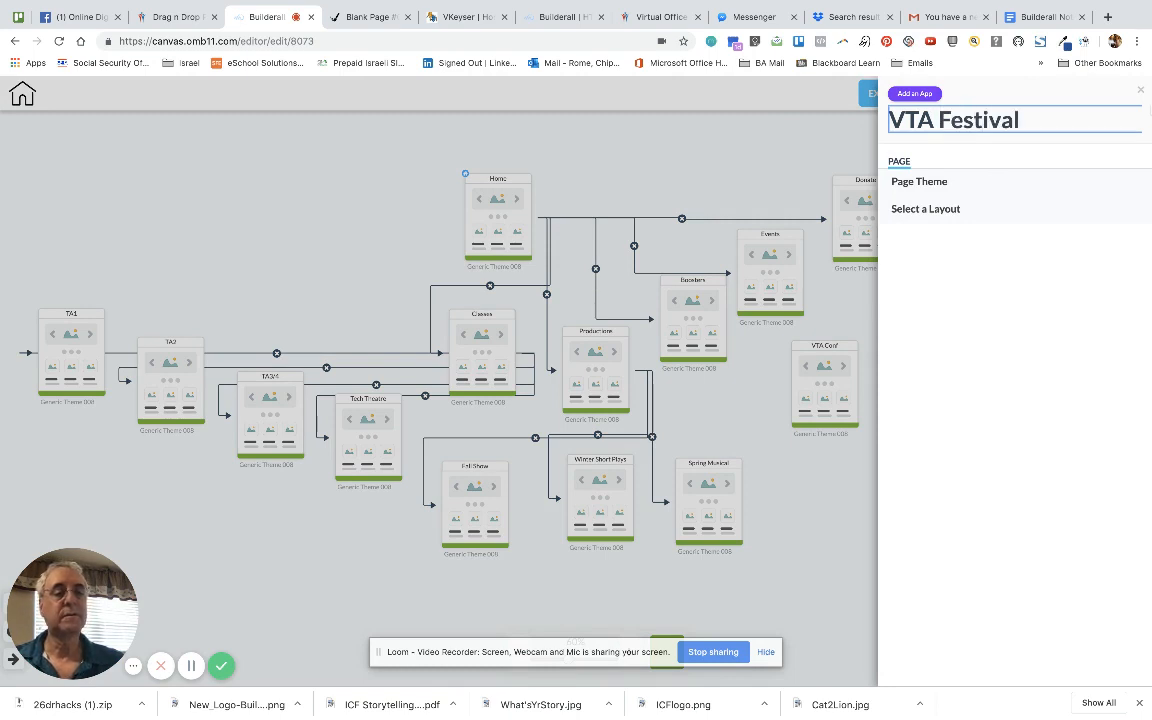
left_click(842, 154)
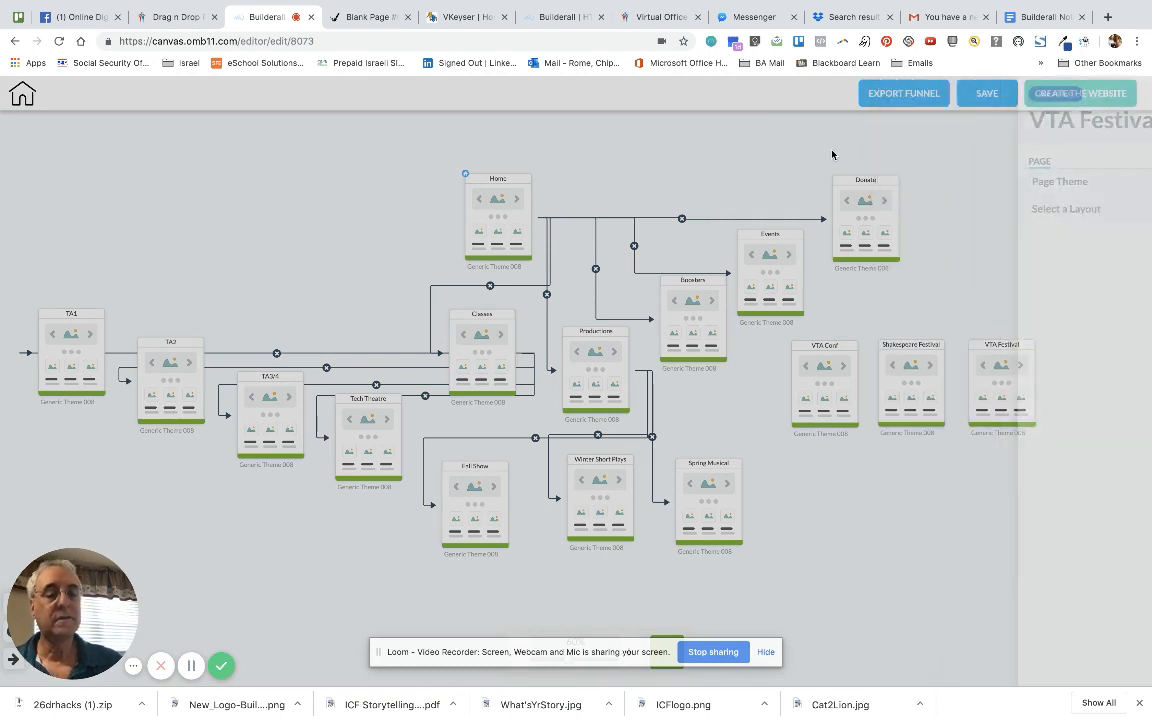
Duplicate the Boosters page and place the copy to the right of VTA Festival, at the end of the row
right_click(712, 339)
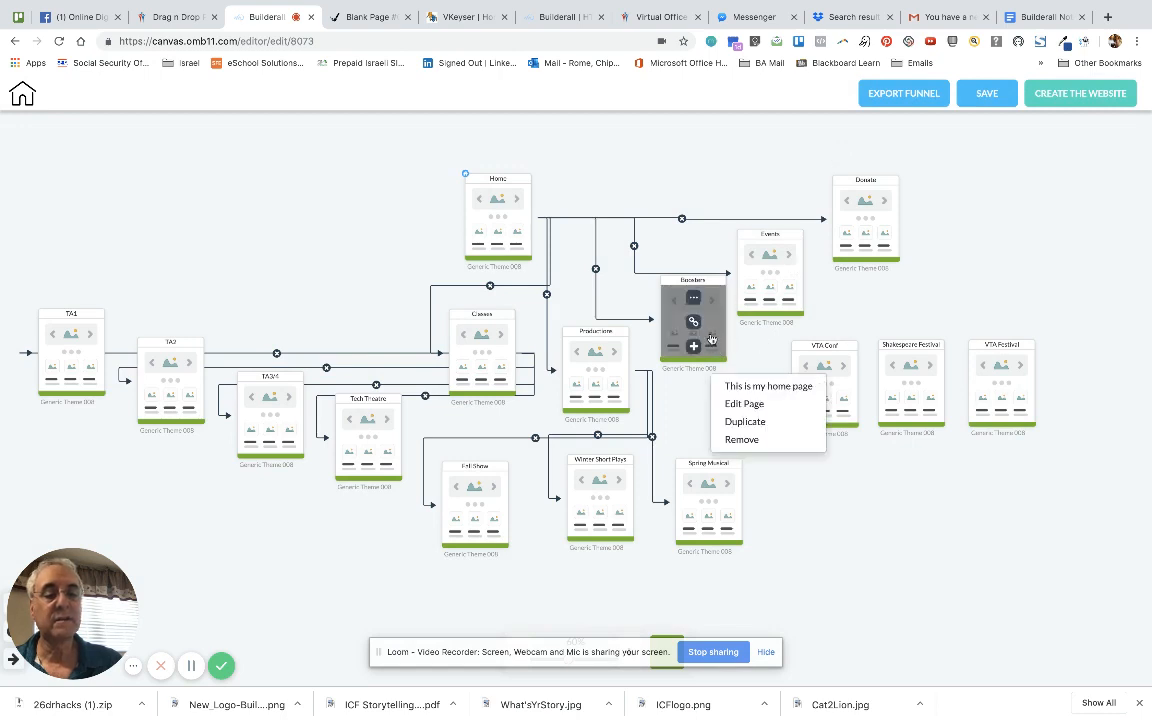
left_click(749, 422)
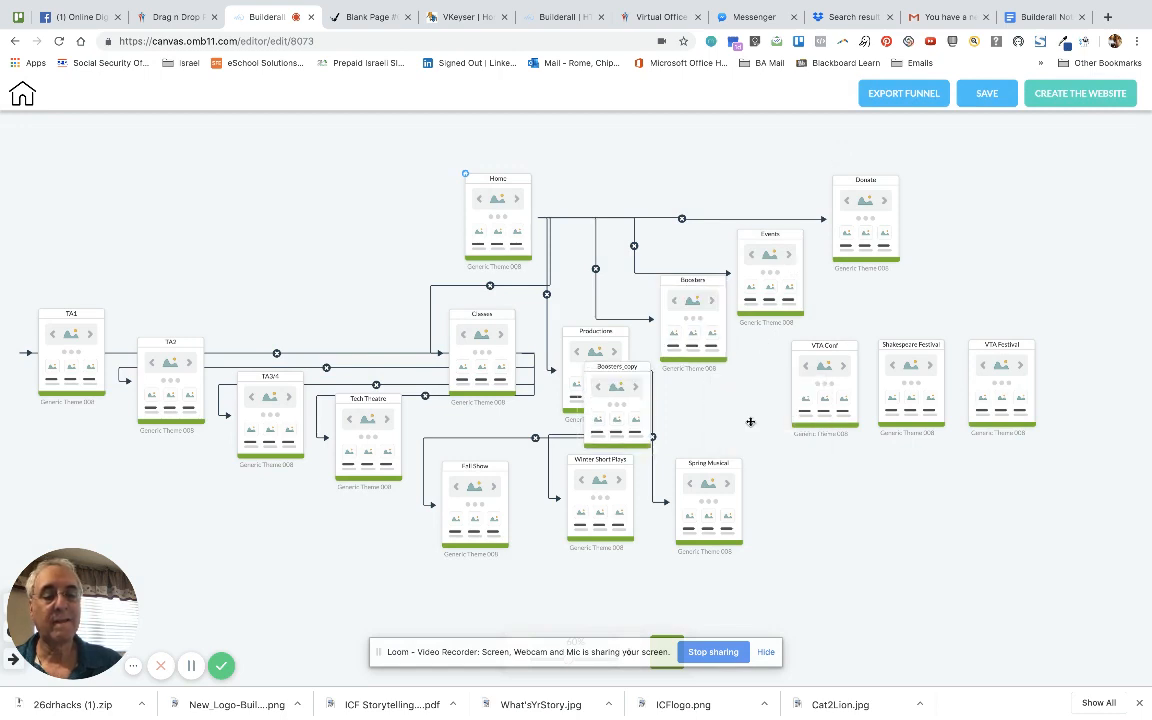
left_click_drag(560, 372, 1106, 385)
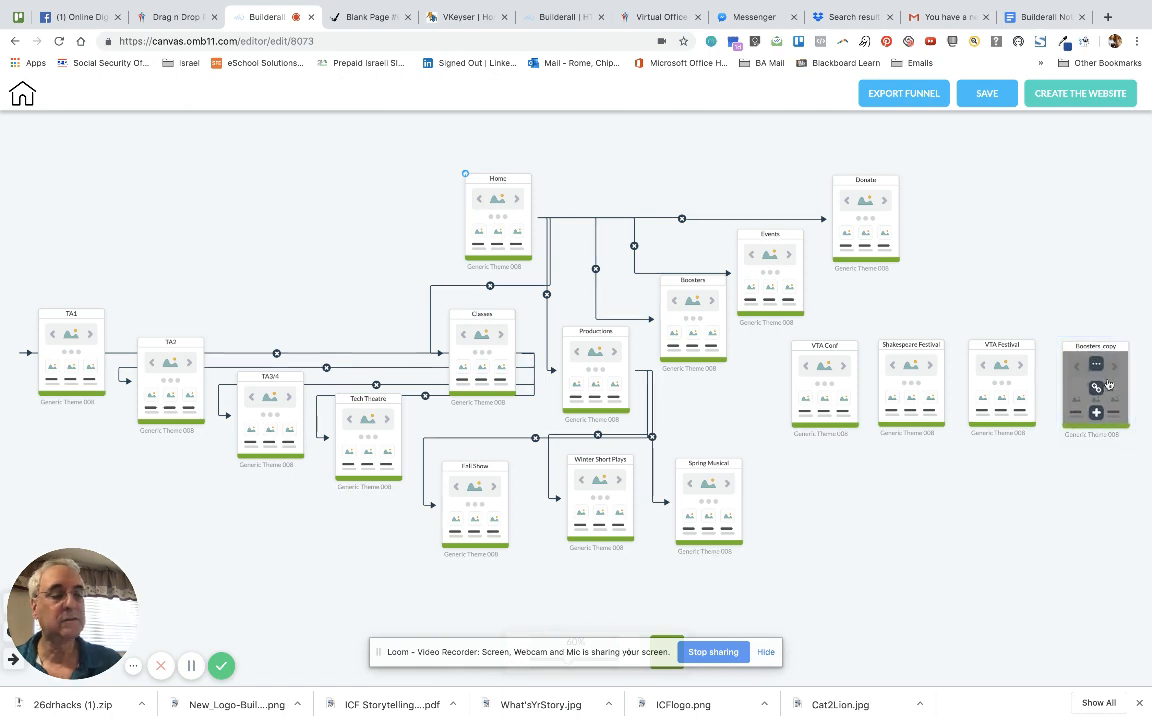
Rename the Boosters copy beside VTA Festival as Va State Thespians
left_click(1098, 366)
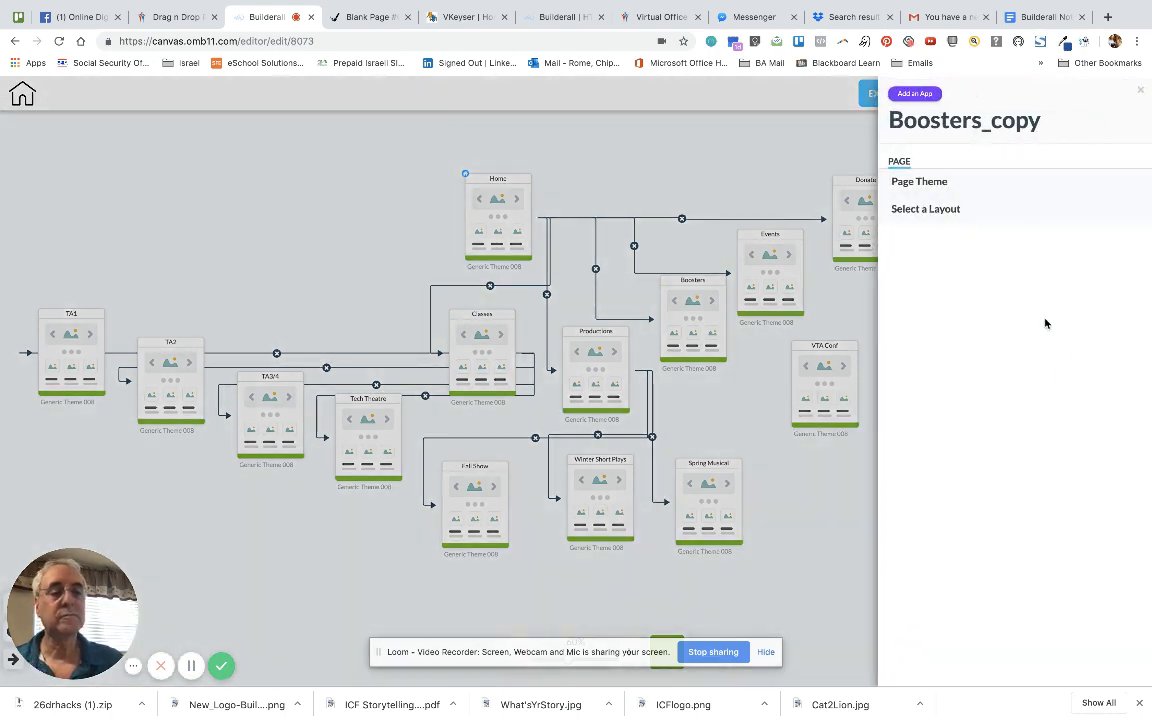
left_click_drag(1041, 123, 875, 125)
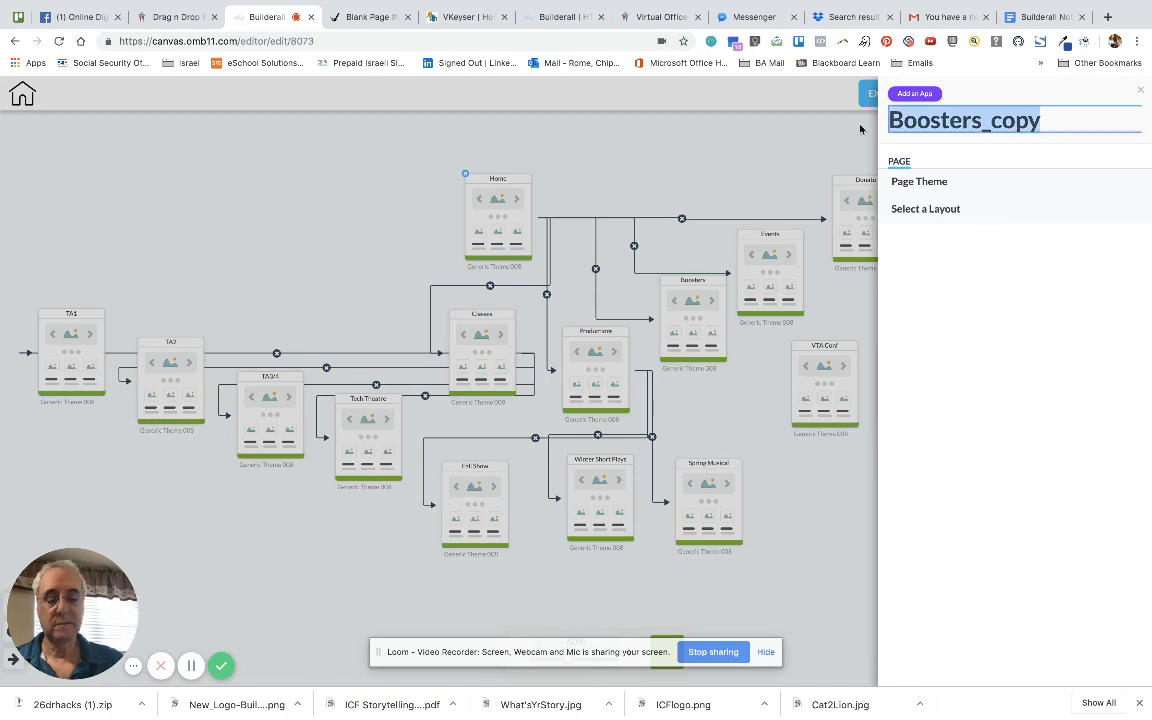
type("Va State")
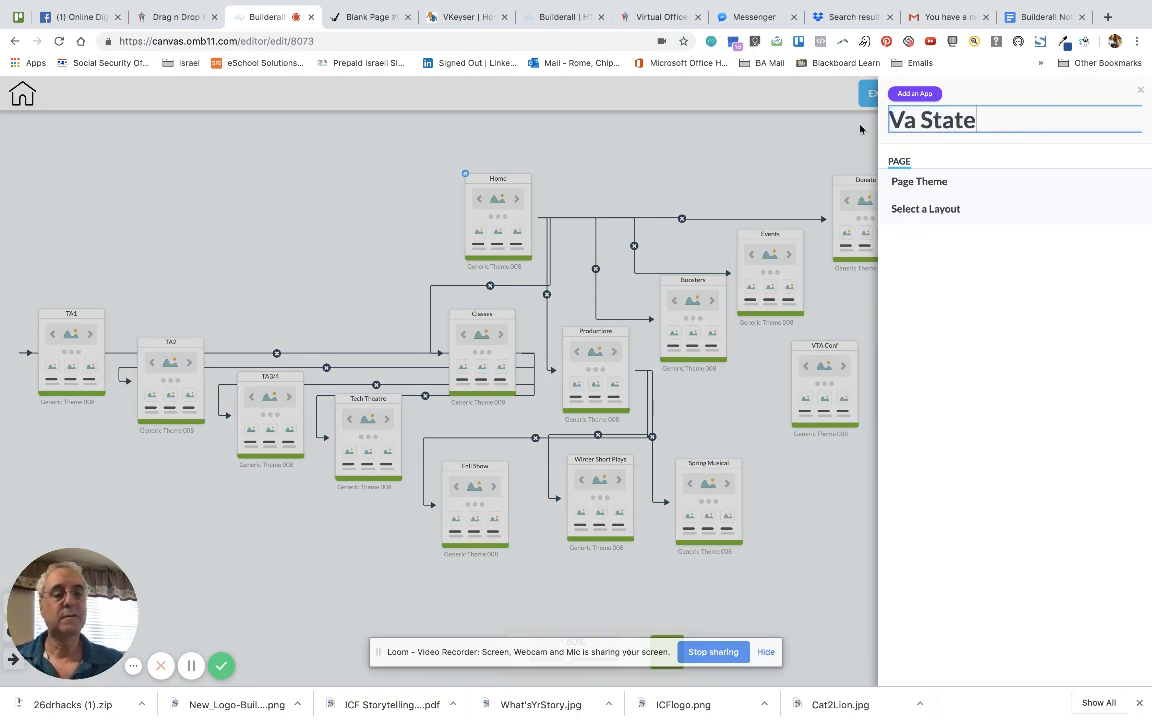
type(" Thespei")
key("BackSpace")
key("BackSpace")
type("i")
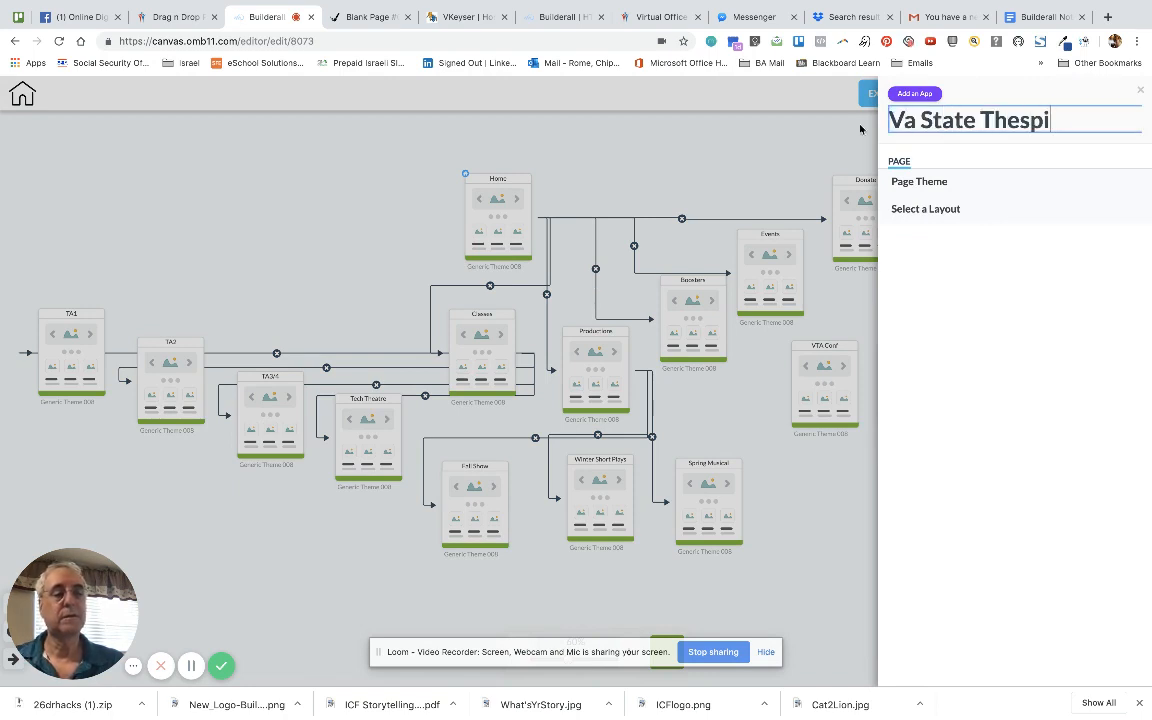
type("uans")
key("BackSpace")
key("BackSpace")
key("BackSpace")
type("ans")
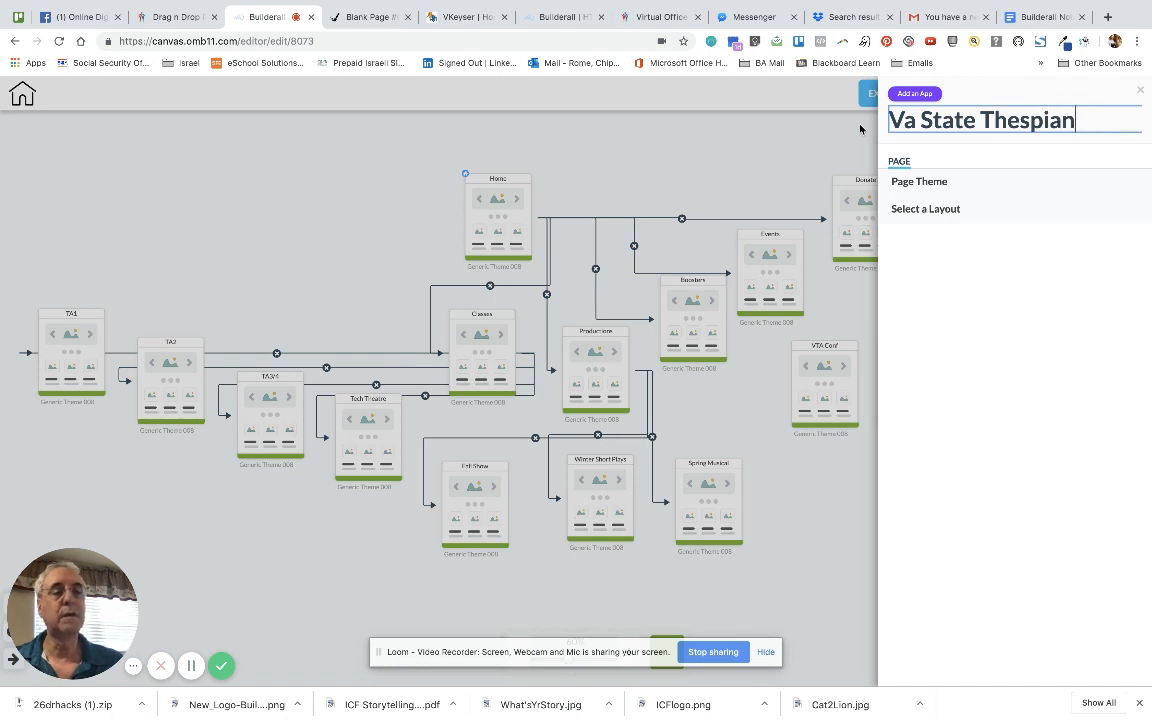
left_click(724, 166)
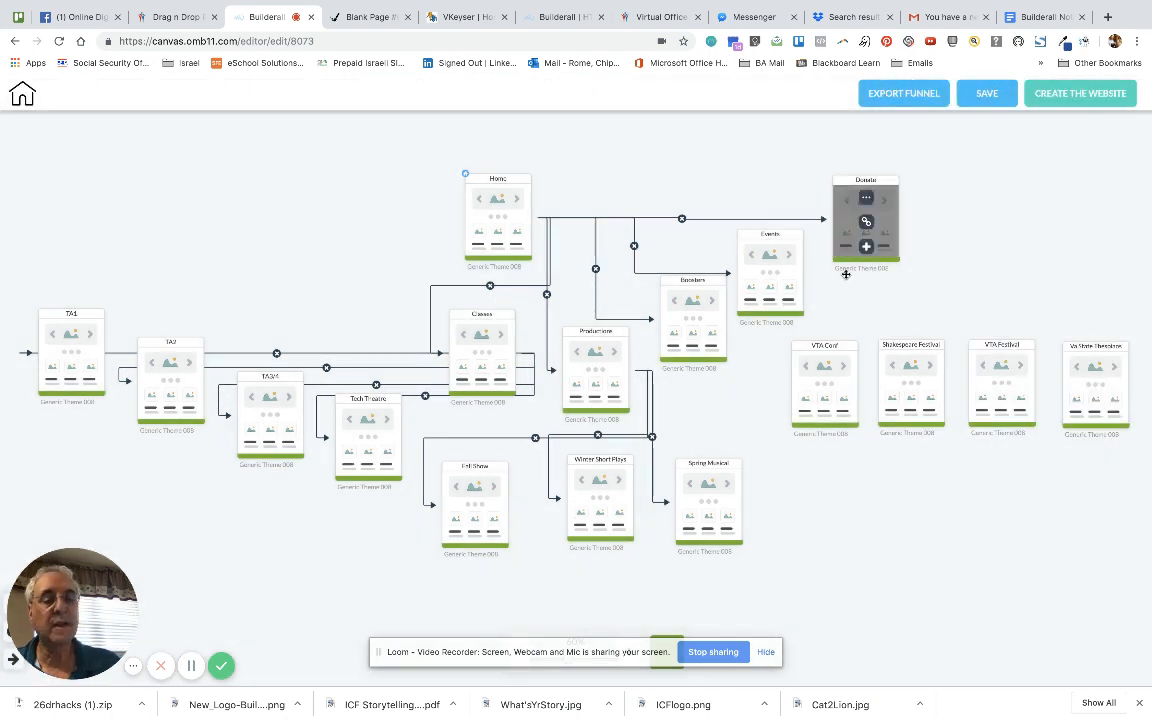
Link the Events page to the VTA Conf, Shakespeare Festival, VTA Festival and Va State Thespians pages
mouse_move(770, 272)
left_click_drag(771, 277, 825, 380)
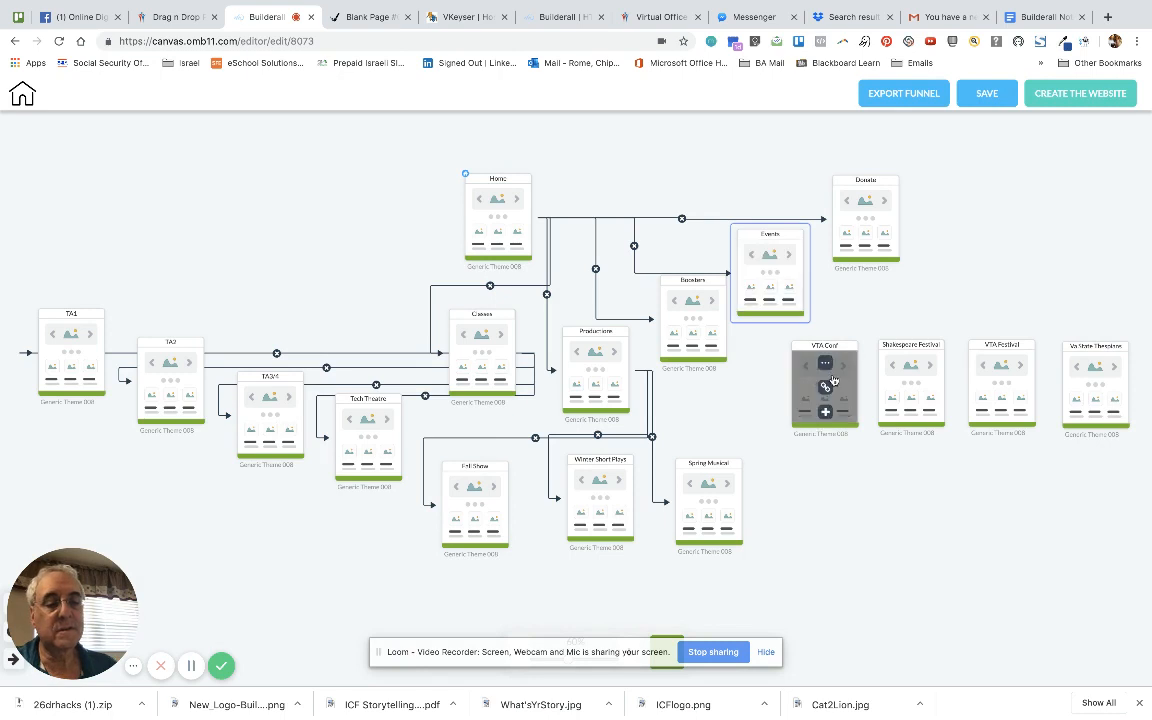
left_click(774, 276)
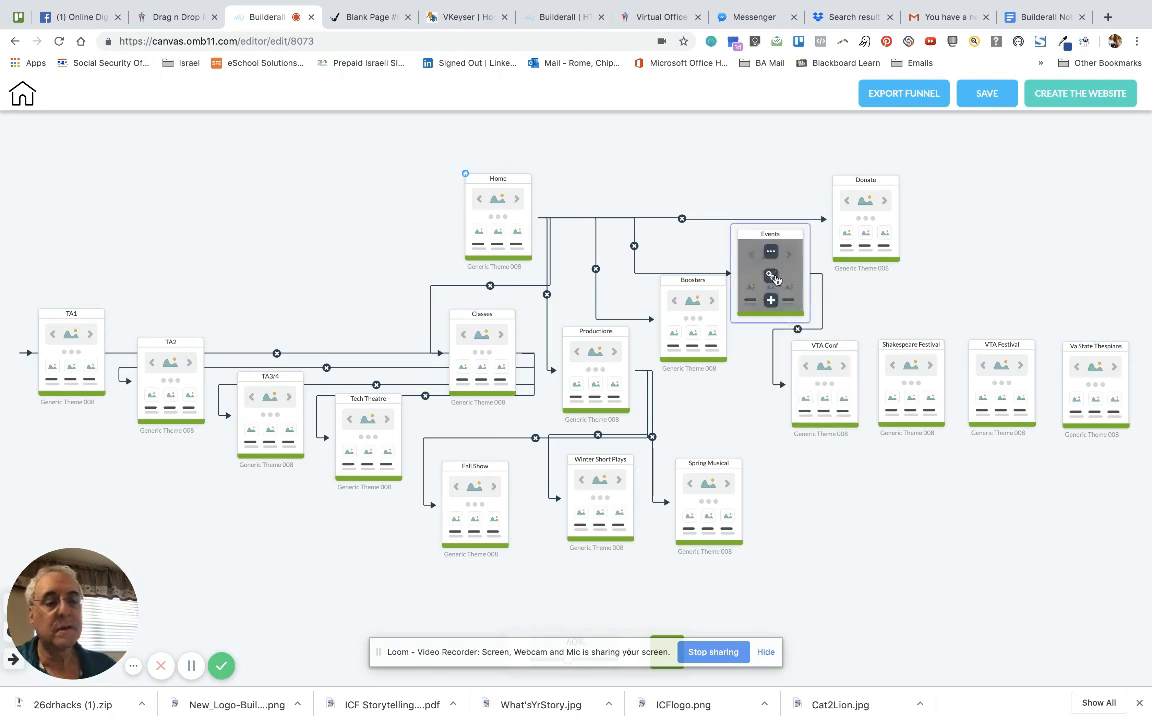
left_click(928, 382)
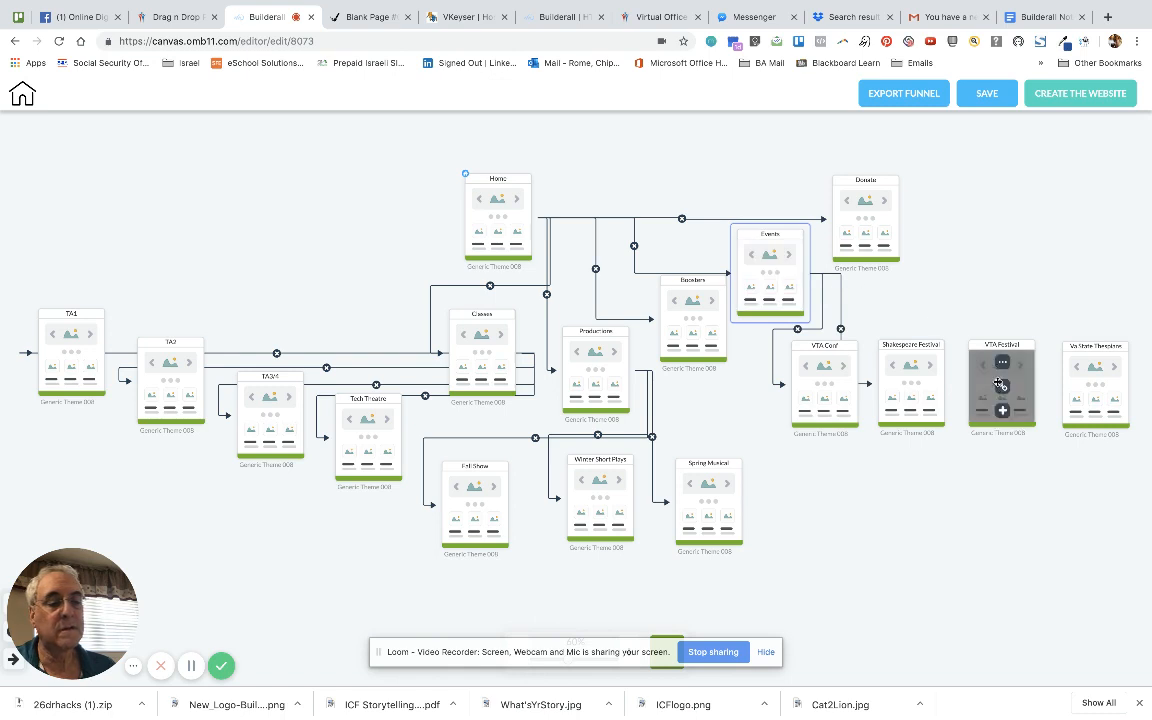
left_click(998, 384)
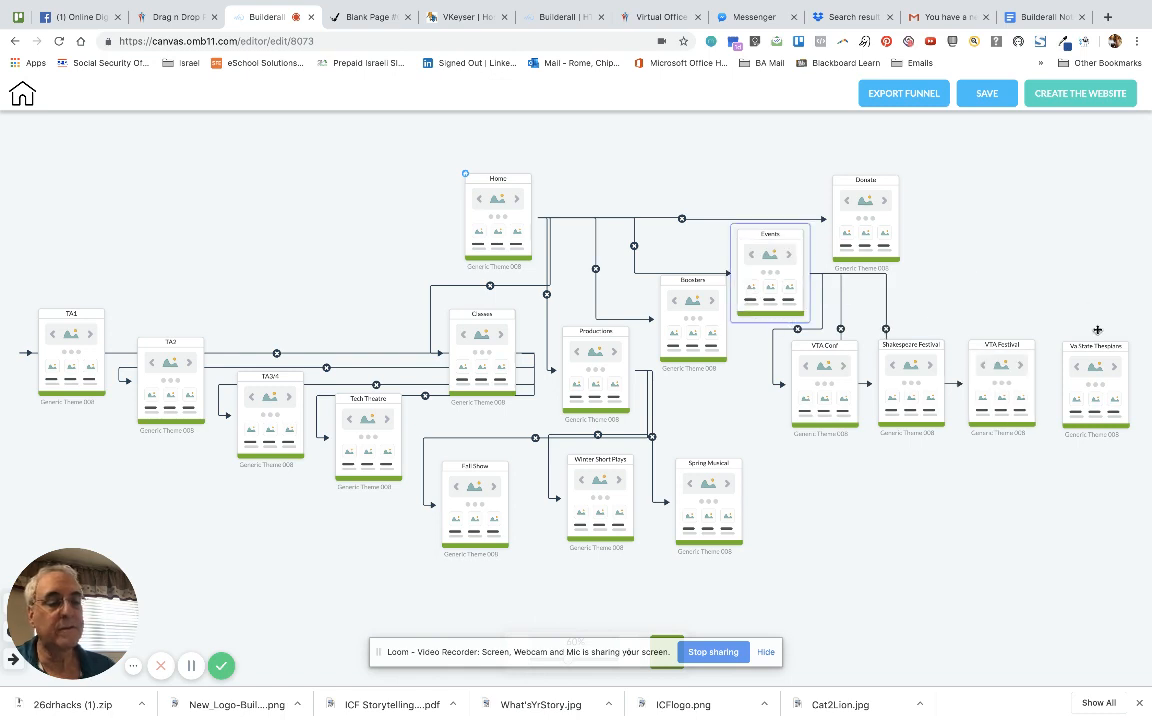
left_click(1095, 385)
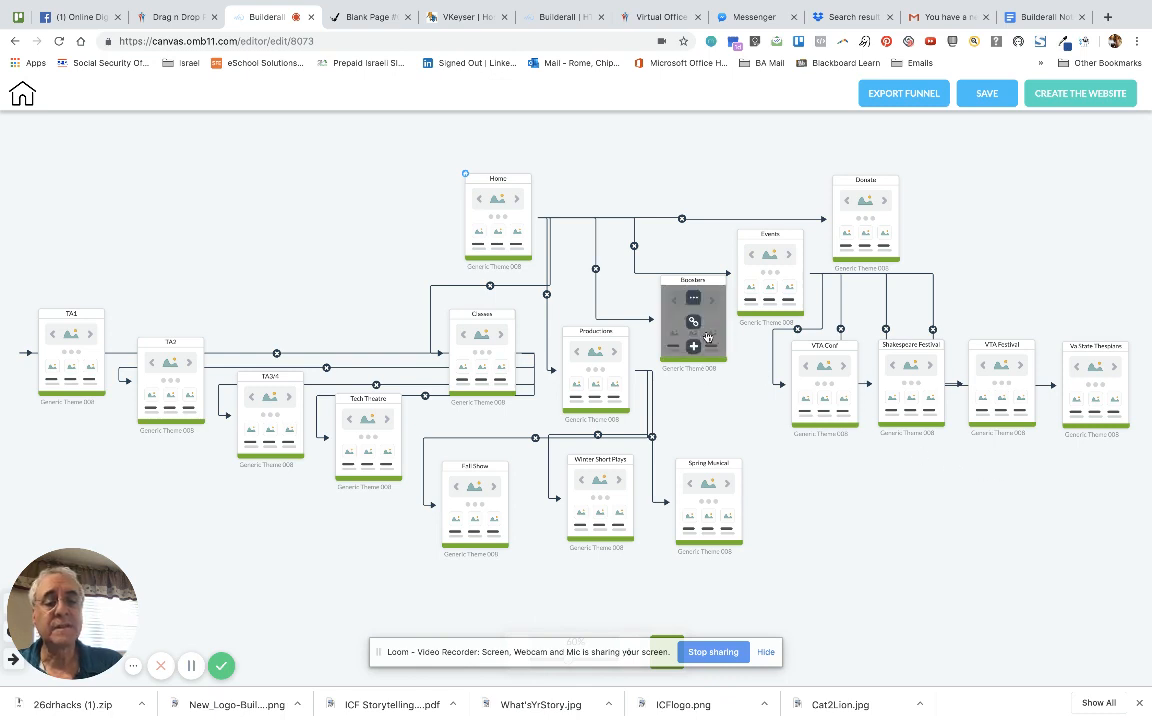
Duplicate the Boosters page and place the copy directly beneath Boosters
right_click(706, 338)
left_click(749, 421)
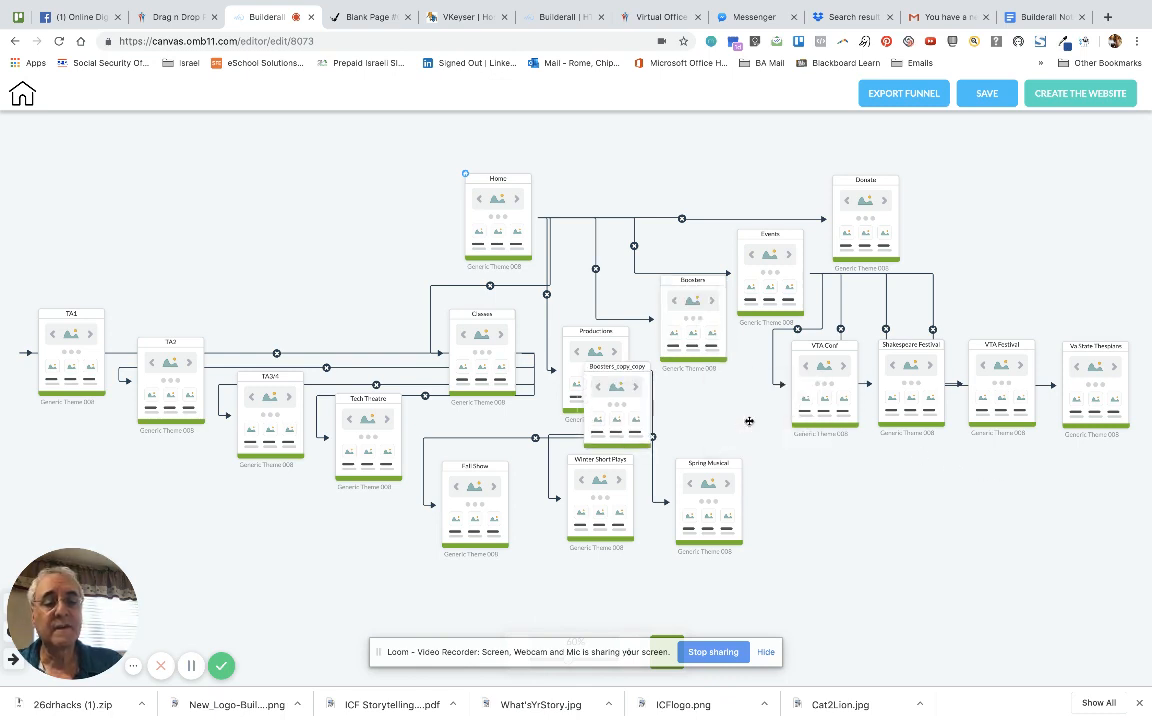
mouse_move(652, 421)
left_click_drag(640, 413, 727, 416)
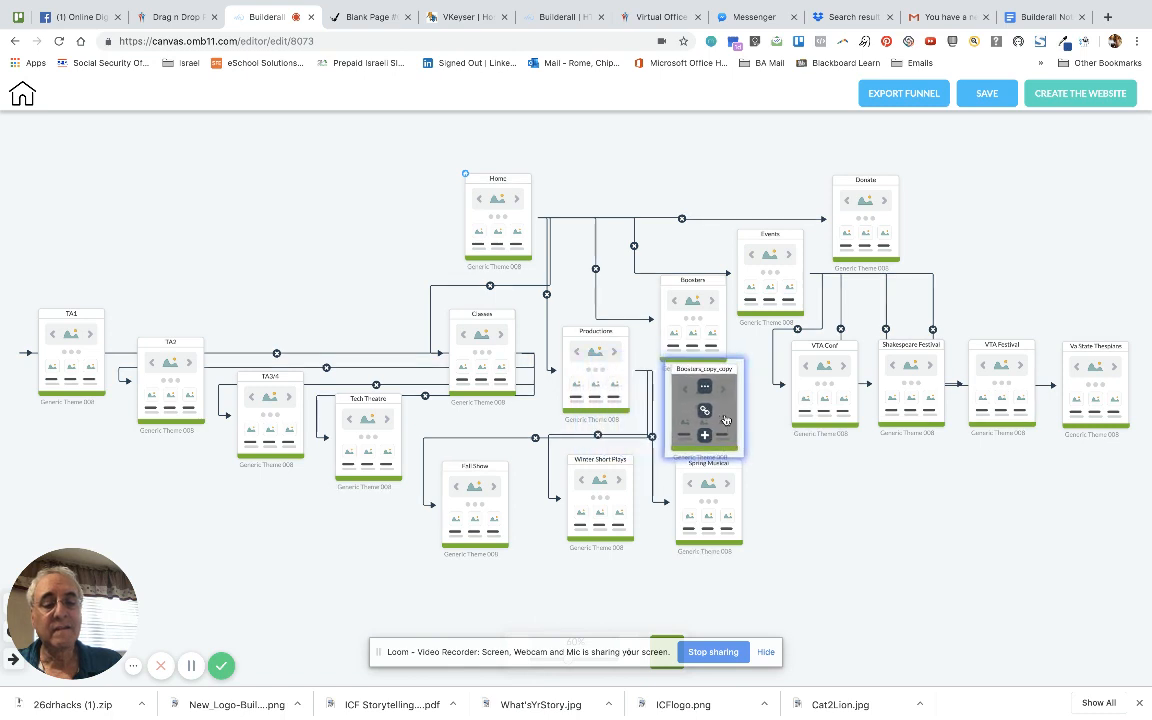
Move the Spring Musical, Winter Short Plays and Fall Show pages lower, and shift the Boosters copy down into the freed space
mouse_move(708, 490)
left_click_drag(708, 490, 709, 548)
mouse_move(614, 536)
left_click_drag(577, 502, 577, 562)
left_click_drag(489, 509, 493, 580)
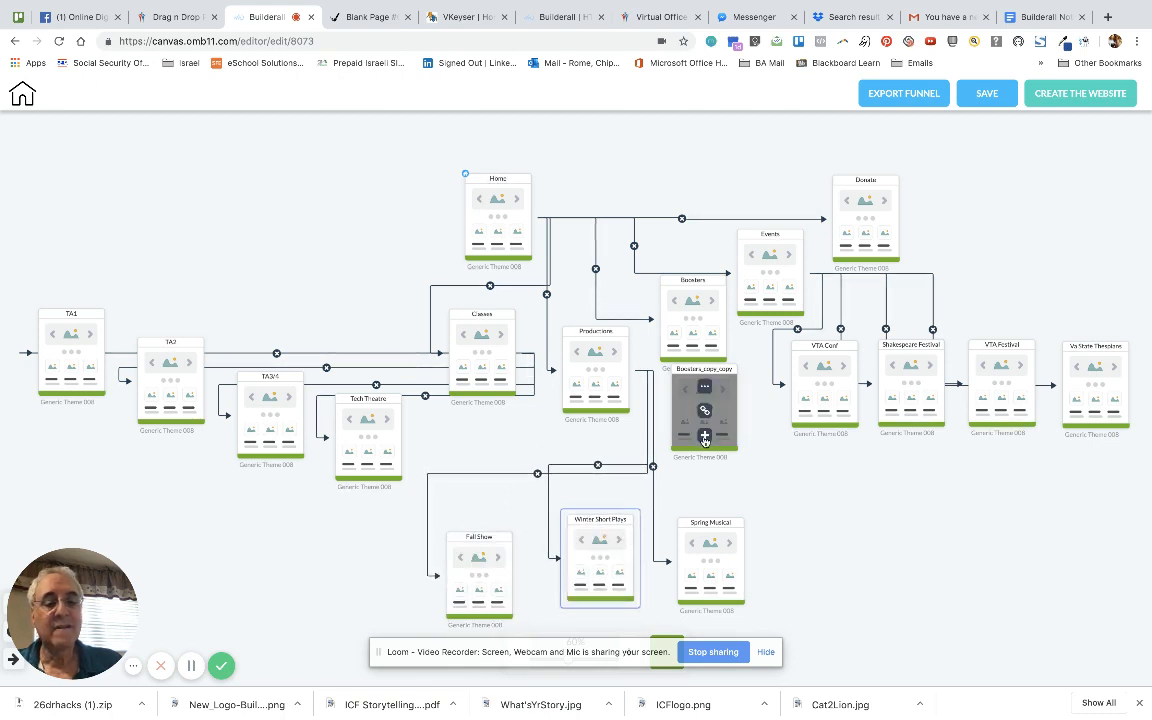
left_click_drag(704, 434, 702, 462)
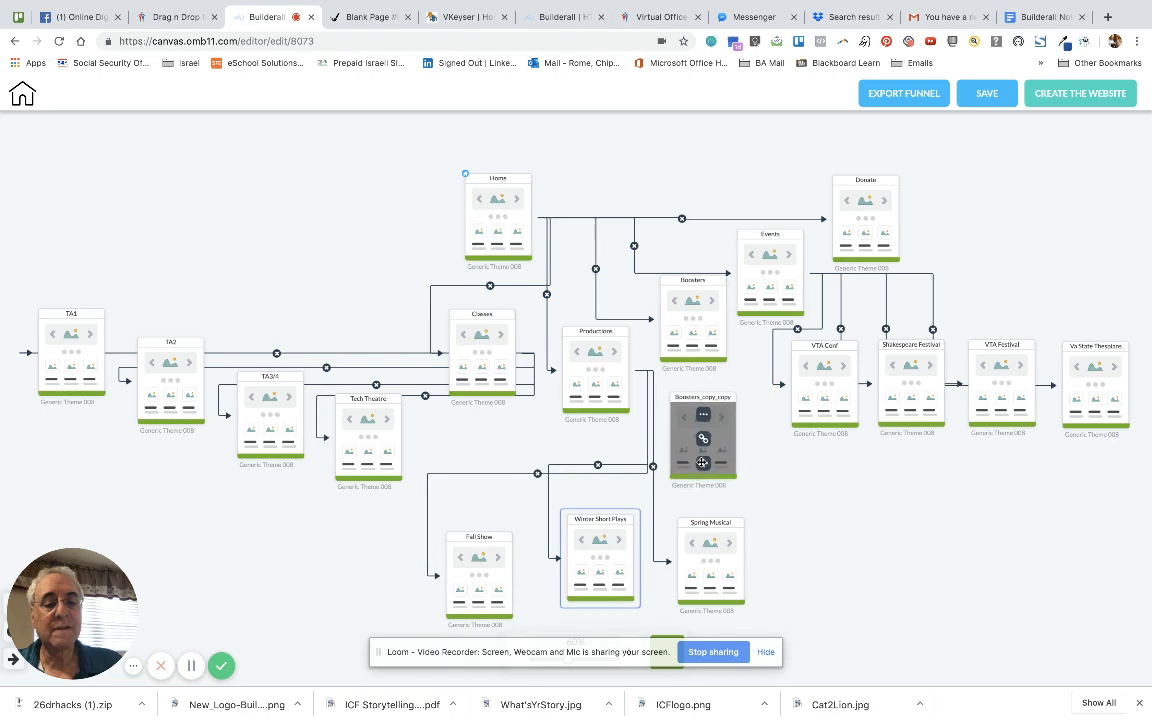
left_click(702, 462)
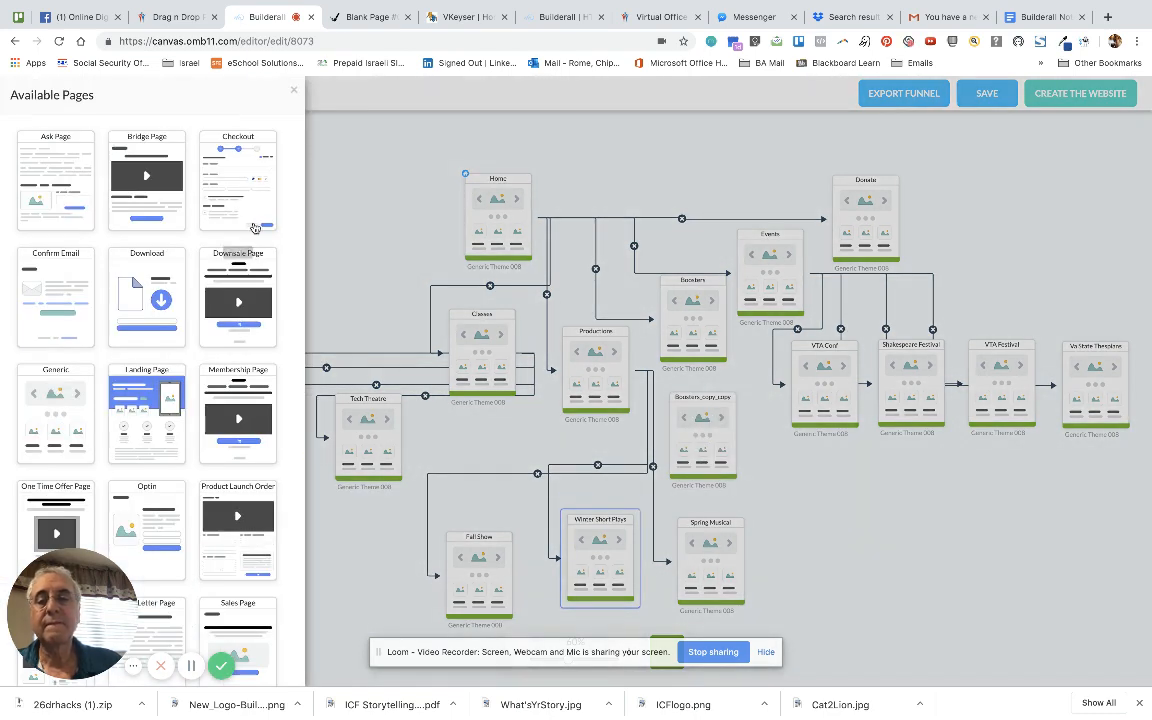
left_click(293, 92)
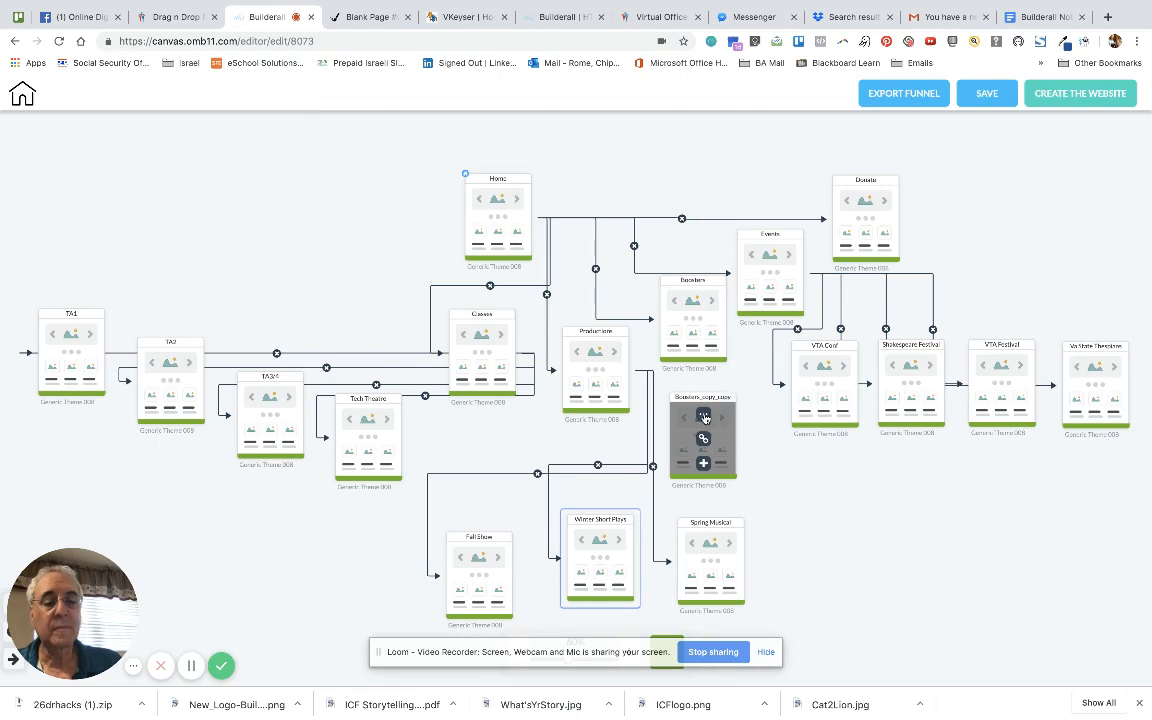
Rename the Boosters copy beneath Boosters as Fund Raising
left_click(705, 416)
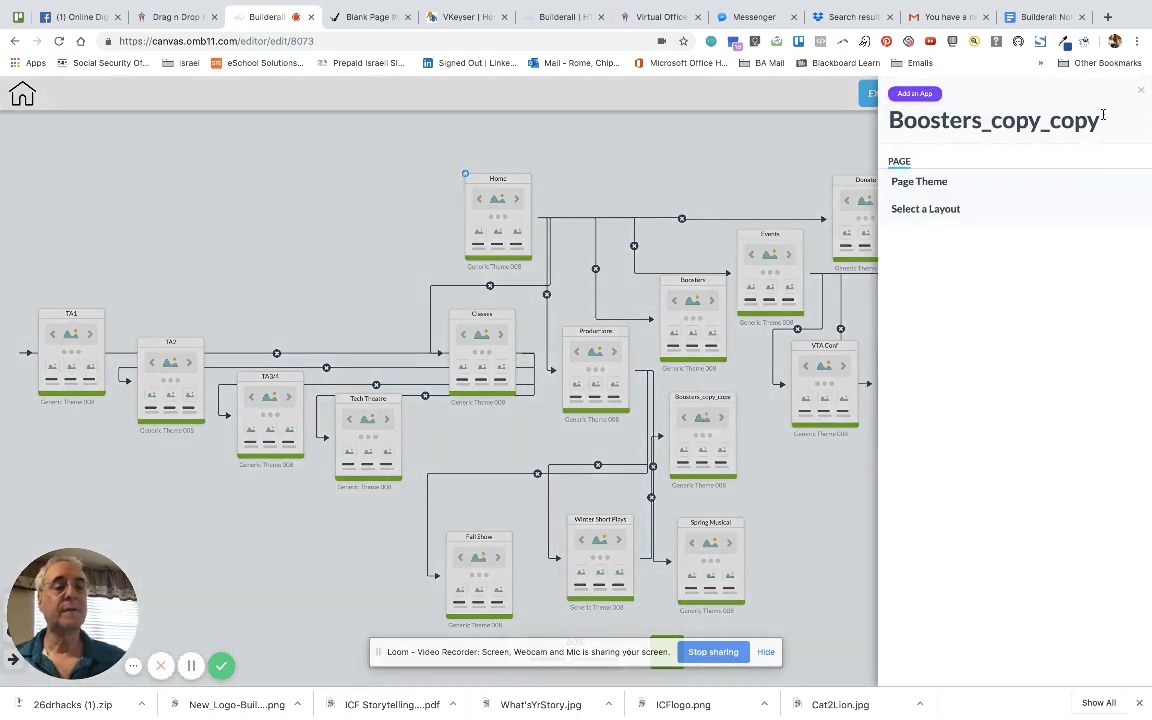
left_click_drag(1103, 116, 878, 118)
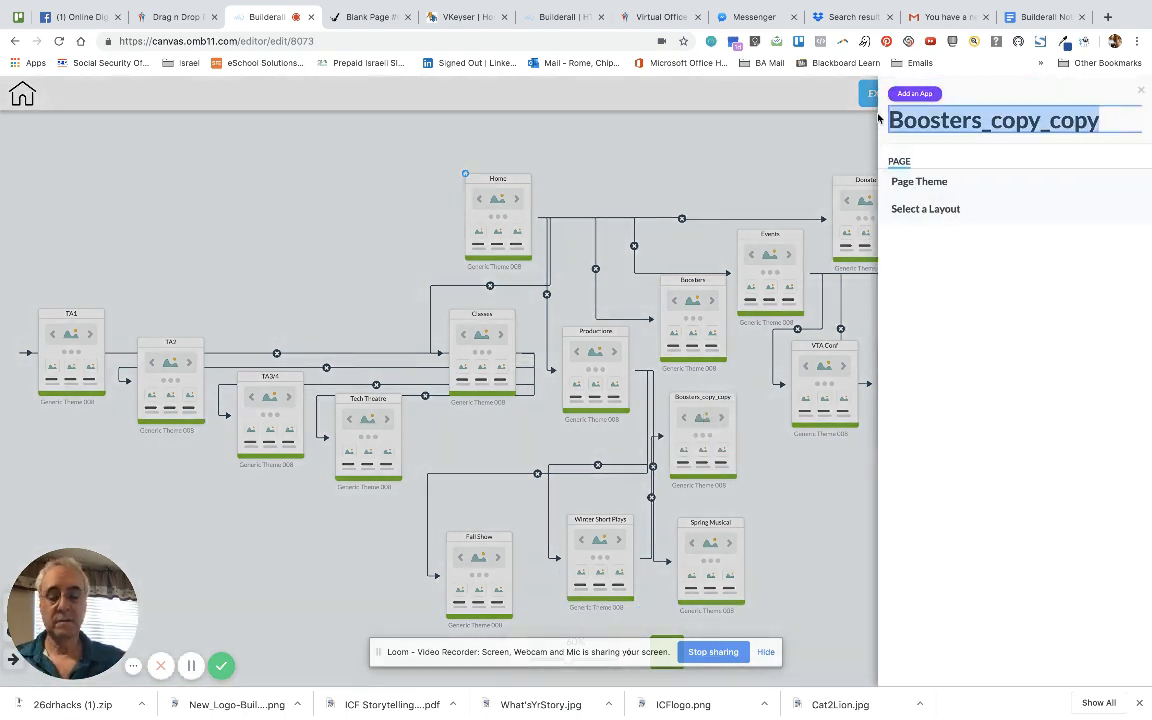
type("Fuyn")
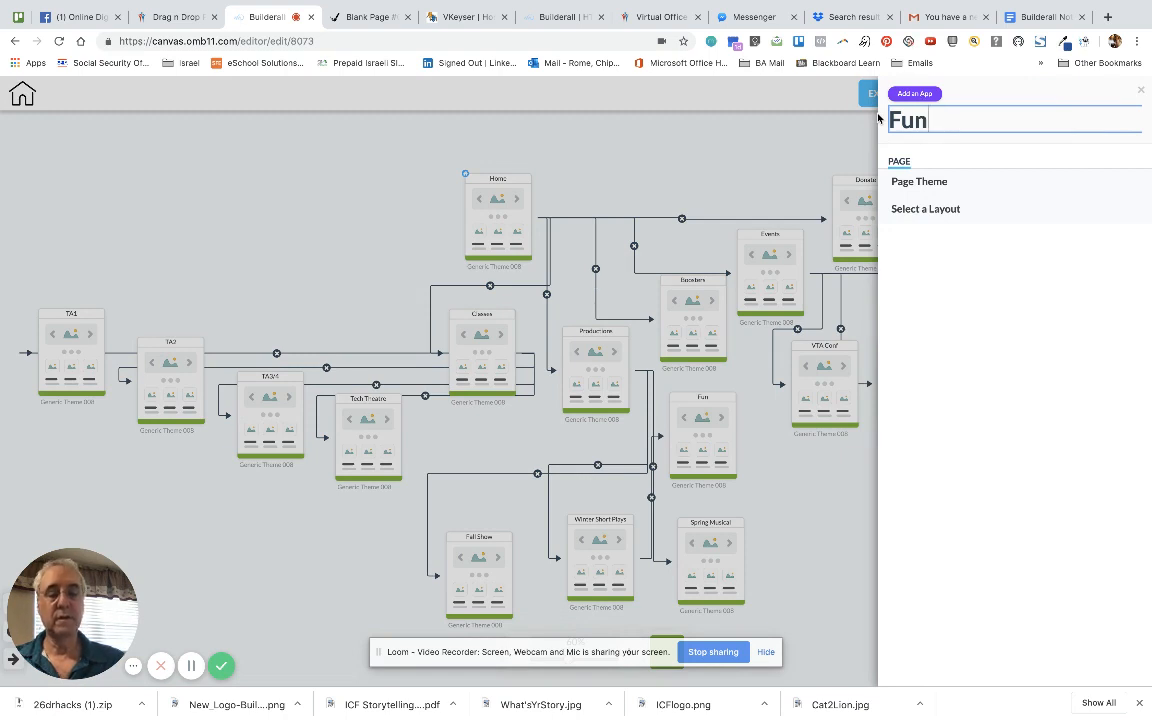
type("d Raising")
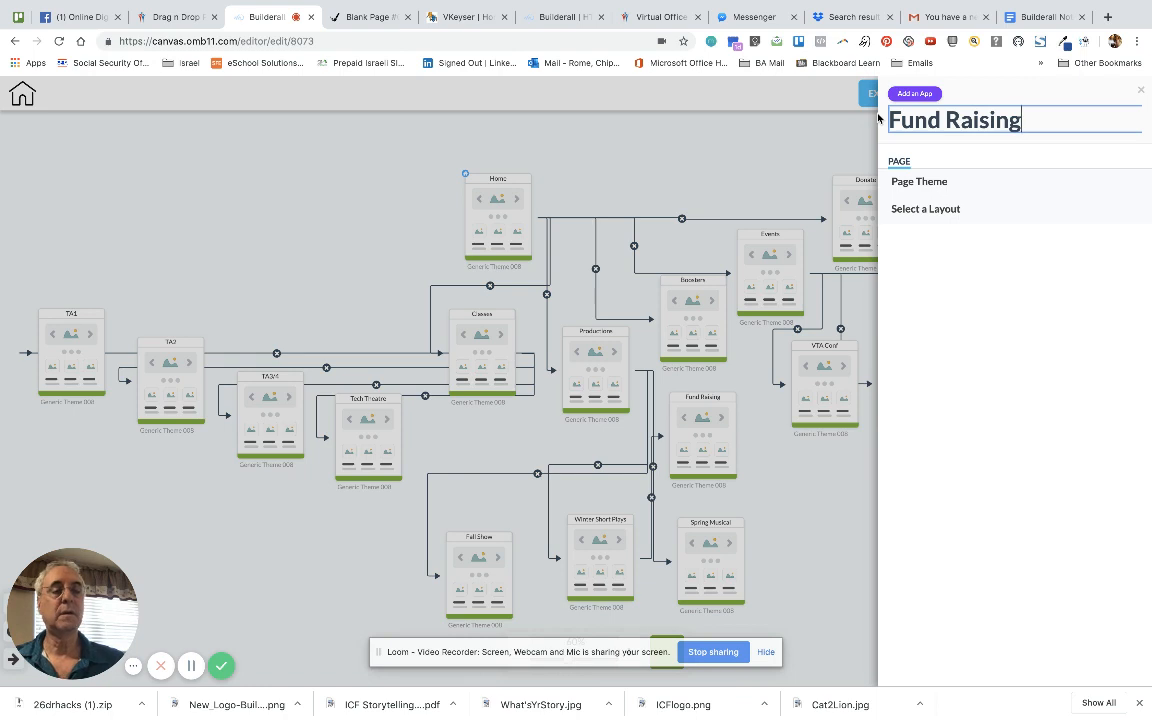
left_click(790, 450)
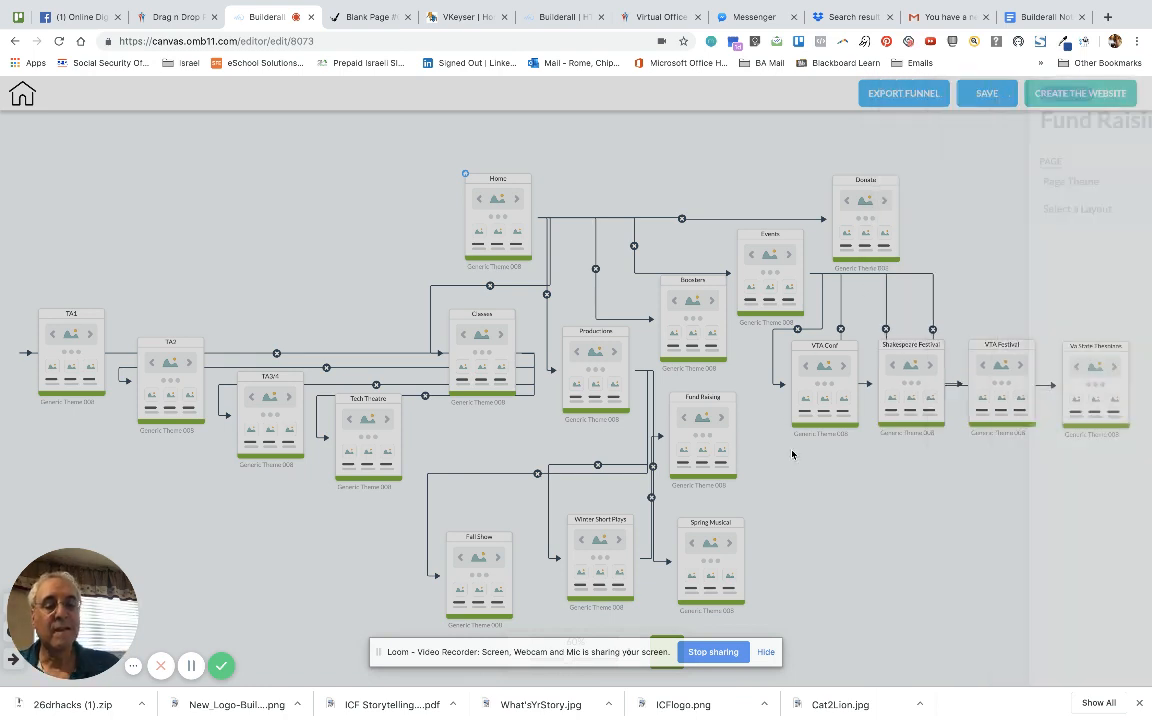
Duplicate the Boosters page again and place the copy beneath VTA Festival
mouse_move(733, 432)
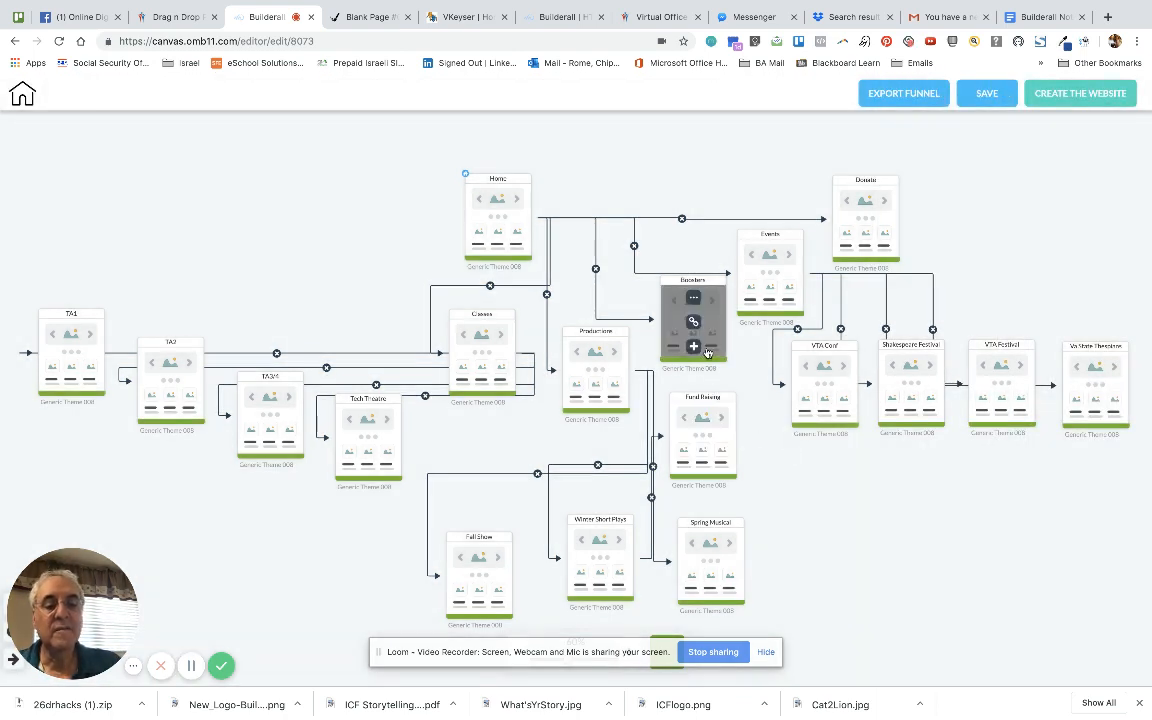
right_click(713, 322)
left_click(748, 404)
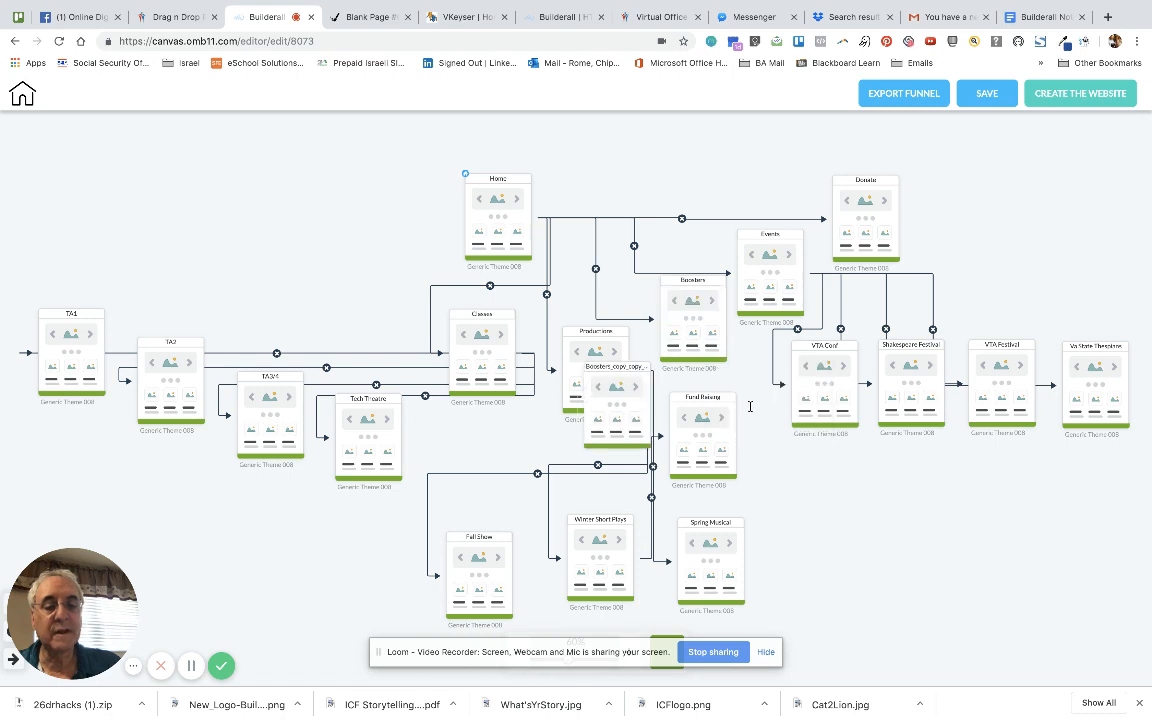
left_click_drag(555, 396, 1004, 519)
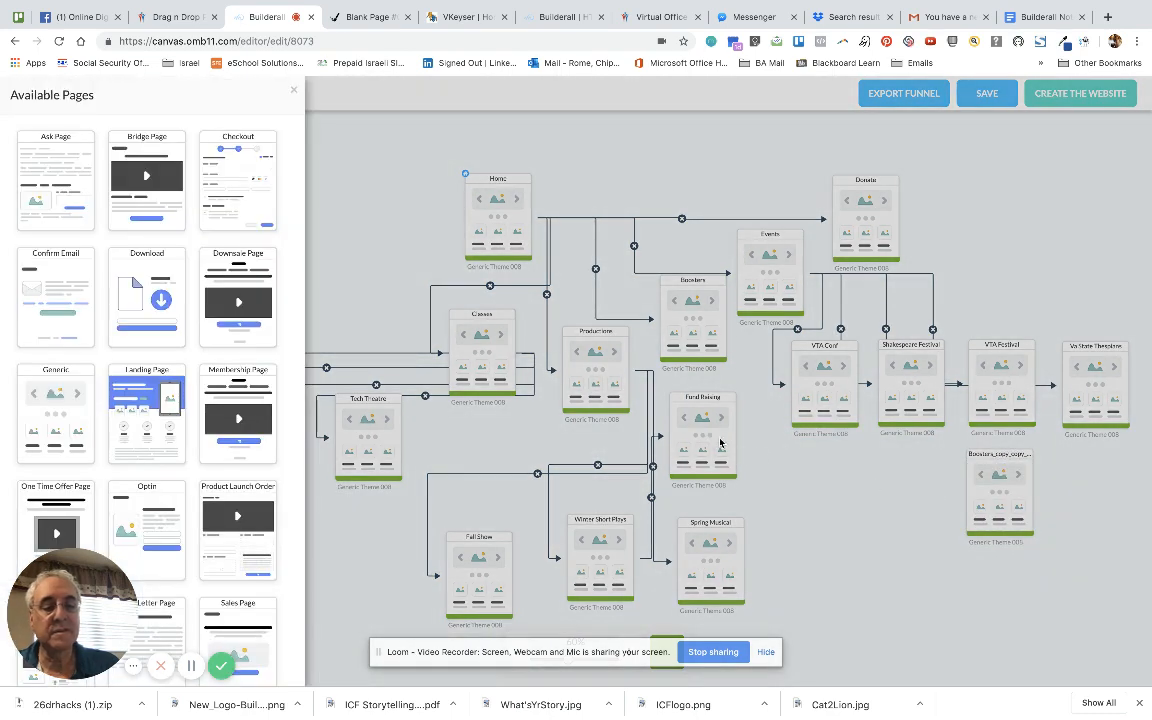
Move the Fund Raising page to the left of the new Boosters copy and remove its stray incoming link from Winter Short Plays
left_click(294, 90)
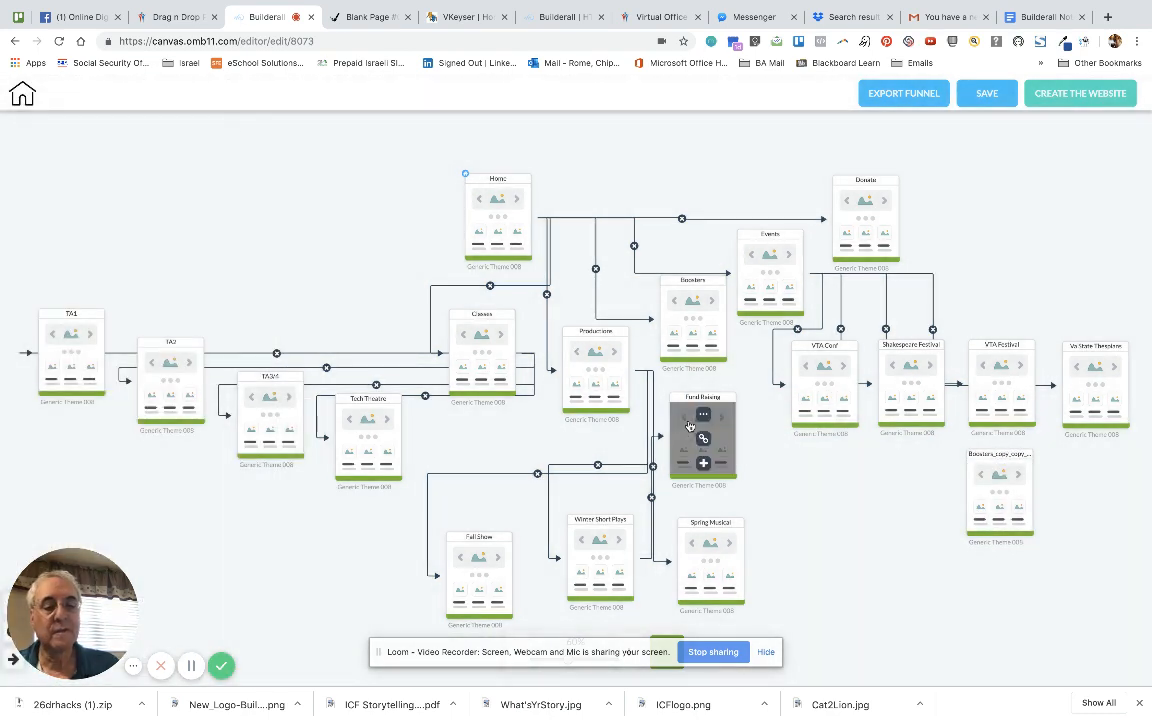
left_click_drag(696, 427, 904, 479)
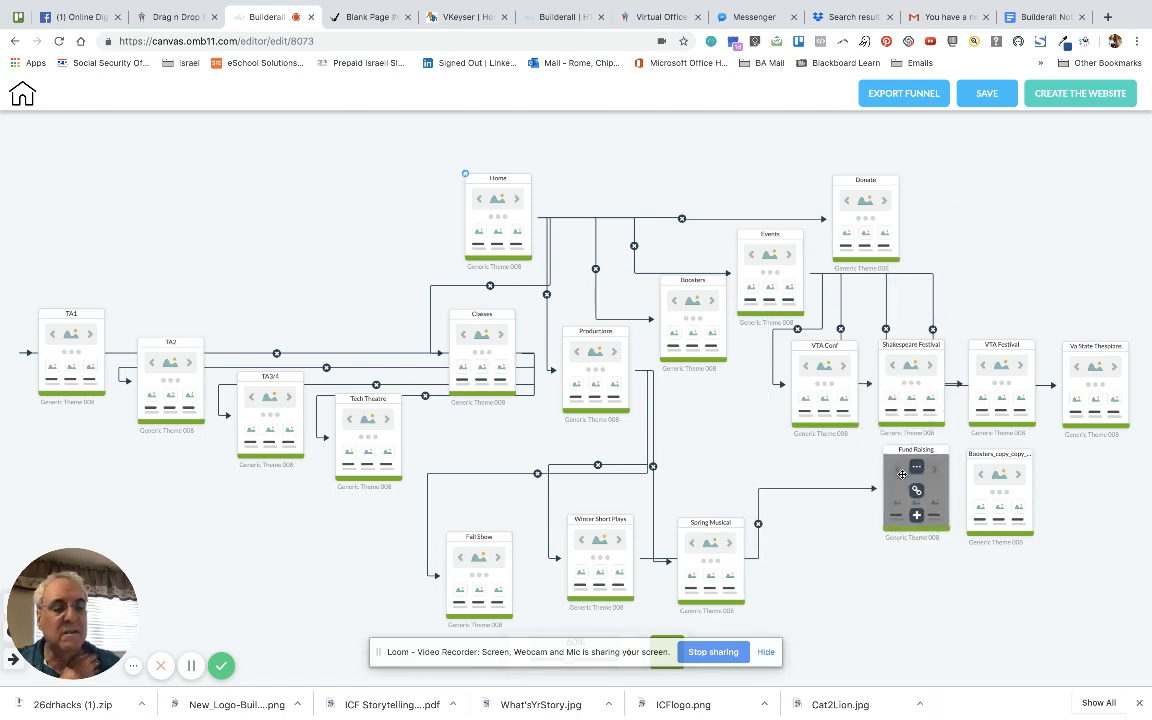
left_click(760, 528)
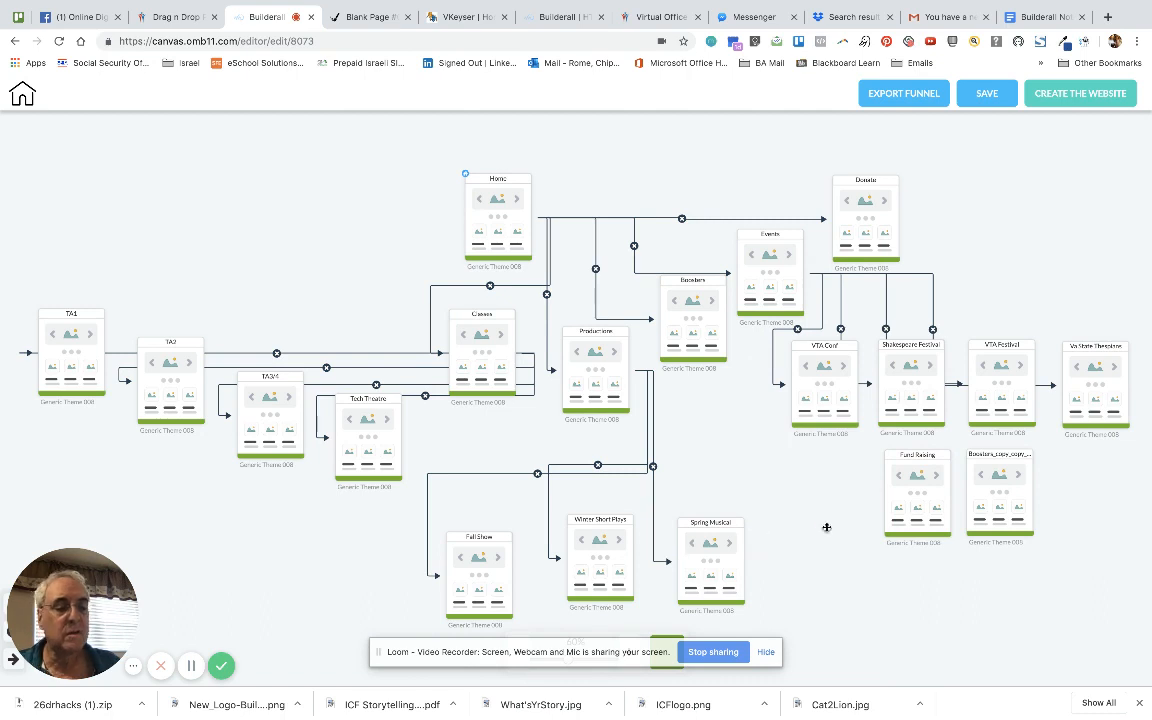
Rename the Boosters copy beneath VTA Festival as Production Support
mouse_move(997, 483)
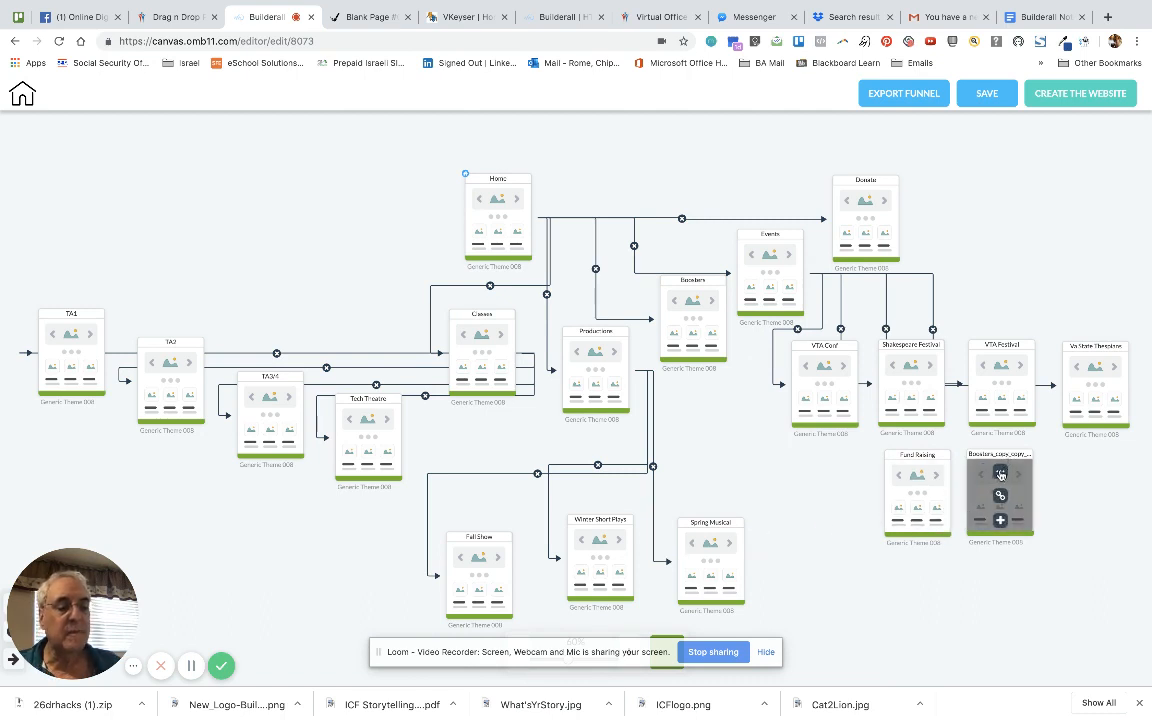
left_click(1000, 474)
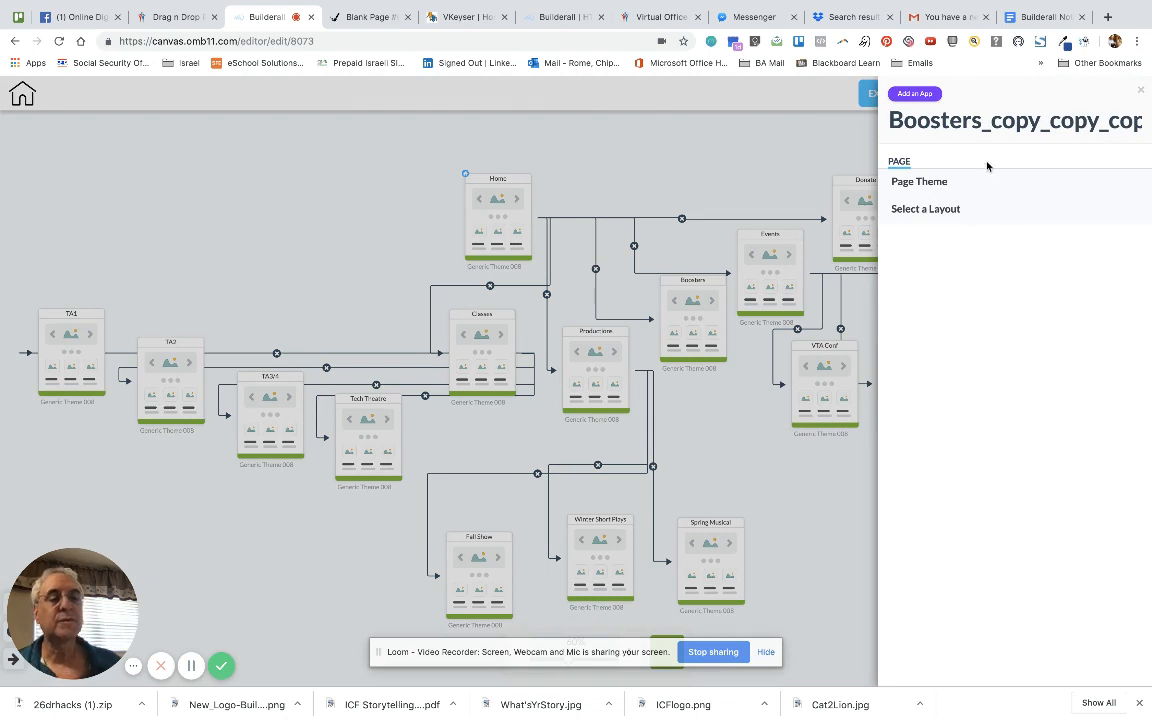
left_click_drag(888, 114, 1146, 121)
type("Produc")
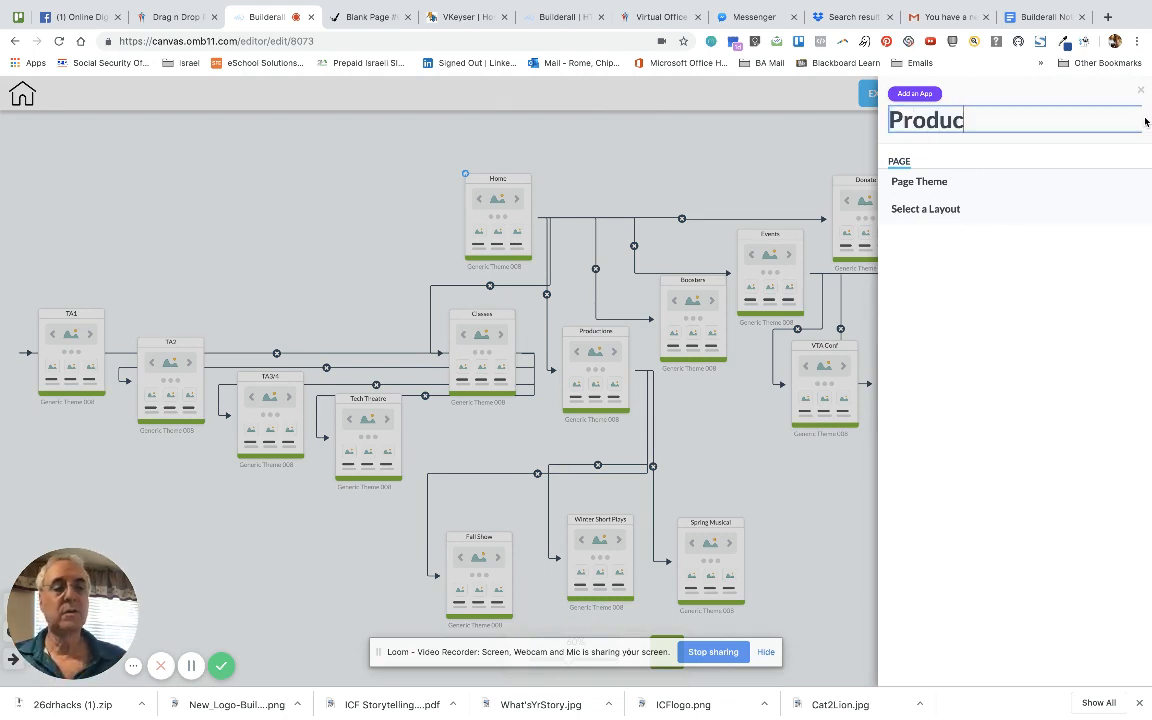
type("tion Support")
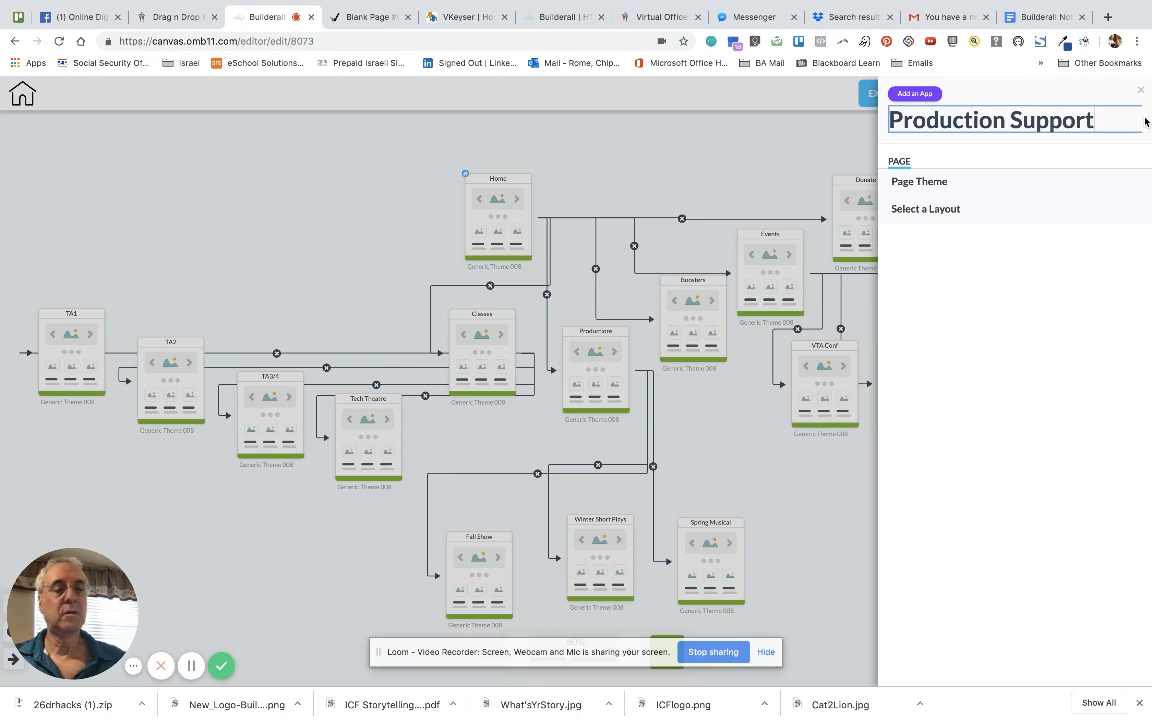
left_click(848, 466)
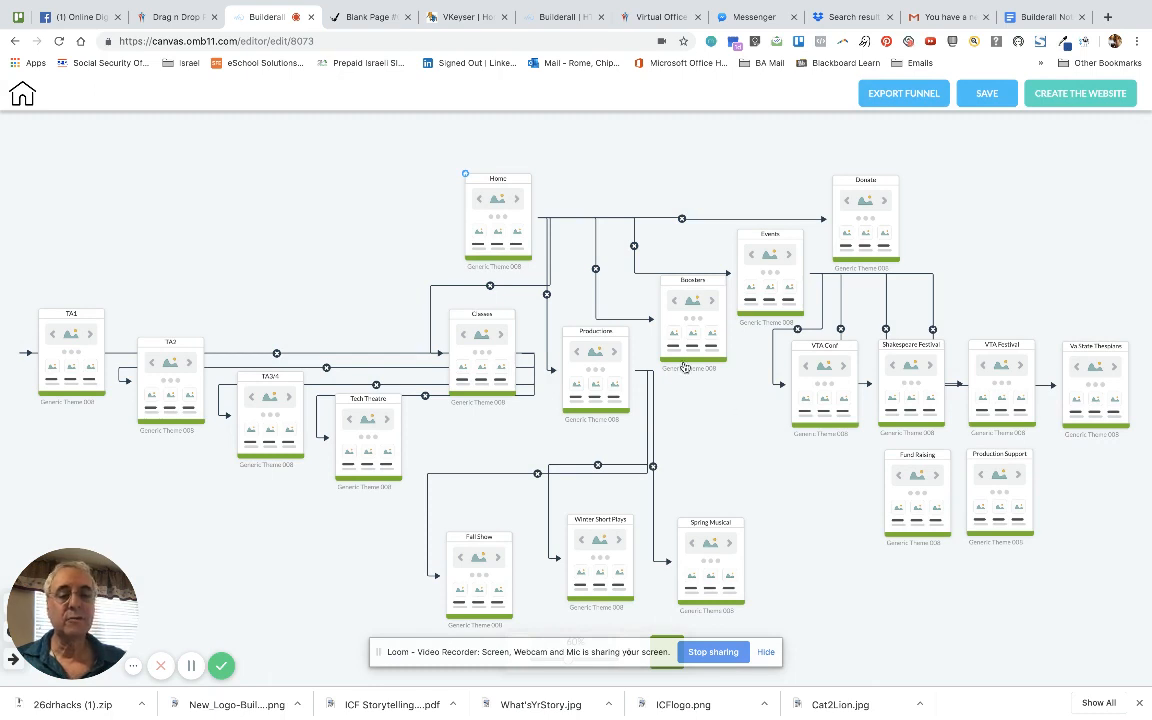
Duplicate the Boosters page and place the copy to the right of Production Support, beneath Va State Thespians
left_click(693, 297)
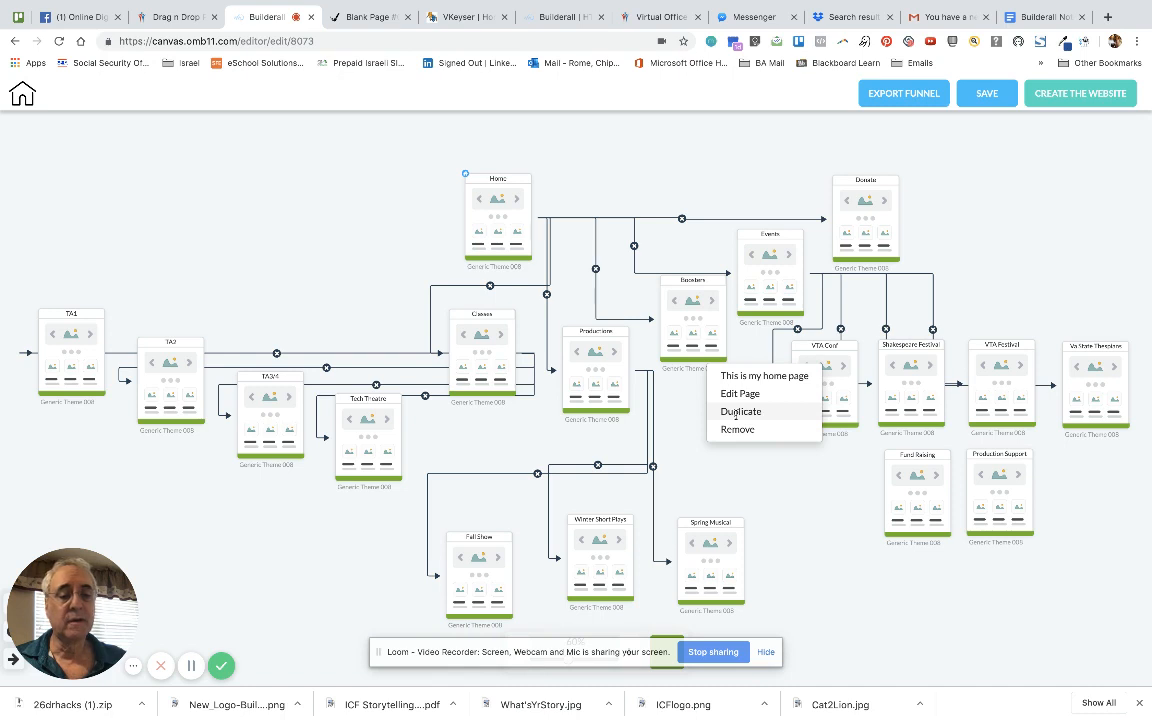
left_click(740, 411)
left_click_drag(618, 412, 1095, 511)
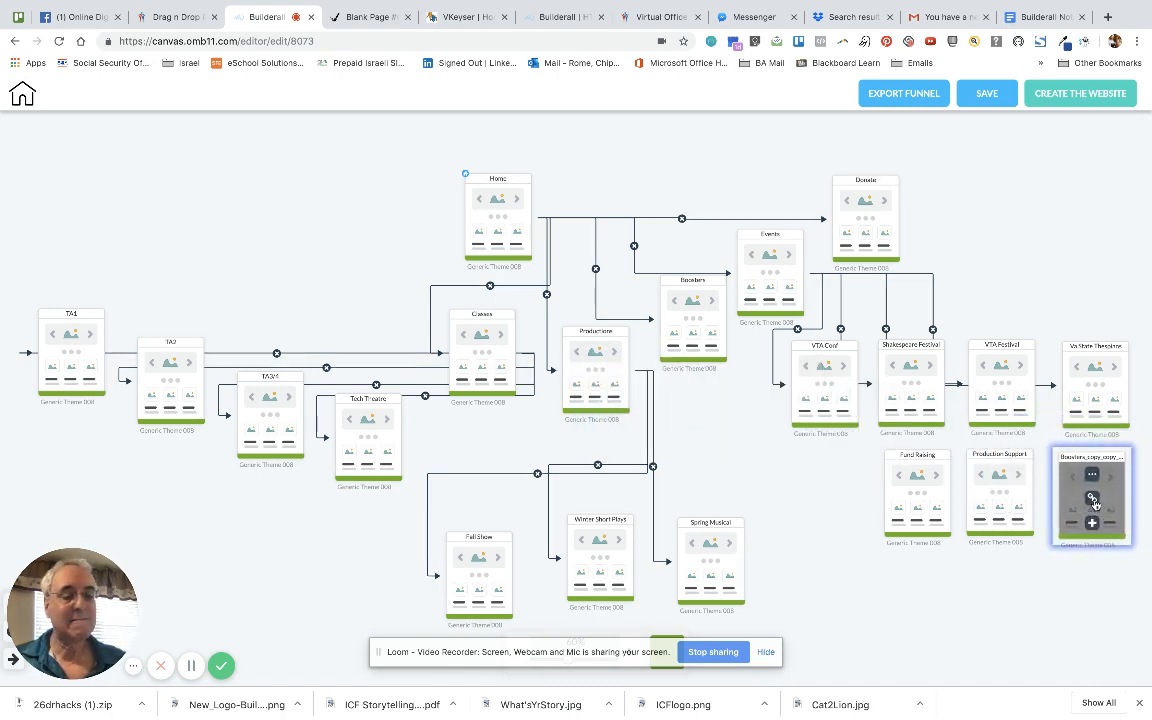
Rename the Boosters copy beside Production Support as Social Events
left_click(1092, 499)
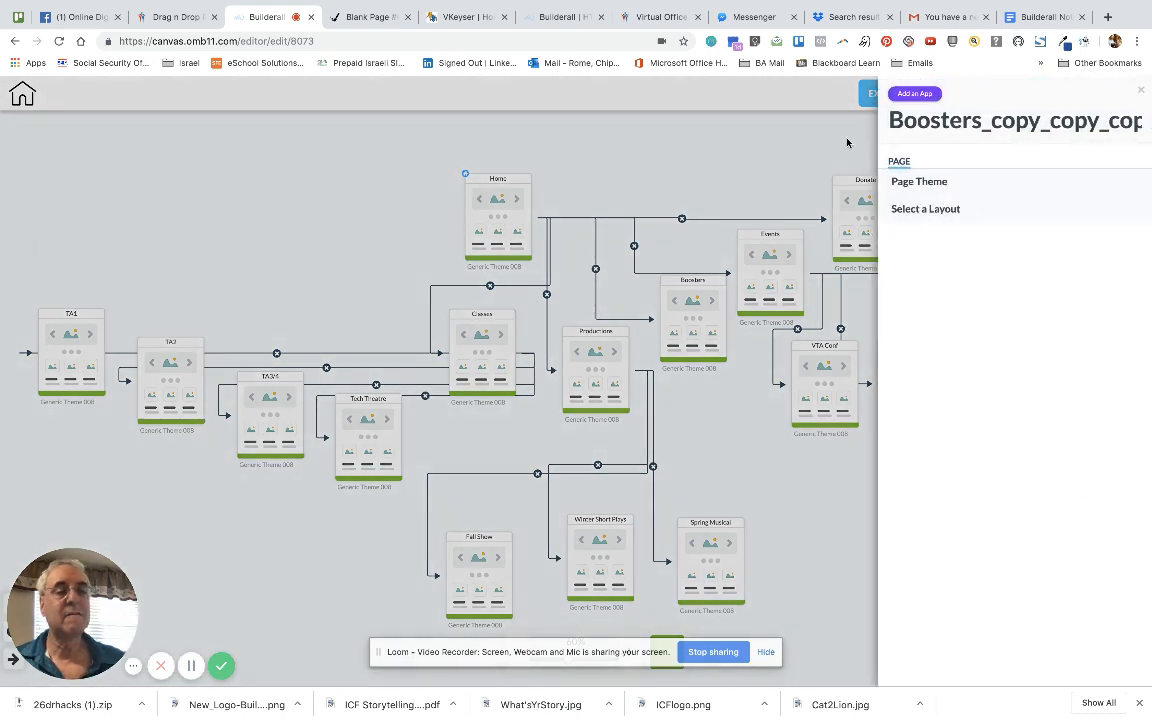
left_click_drag(893, 120, 1149, 152)
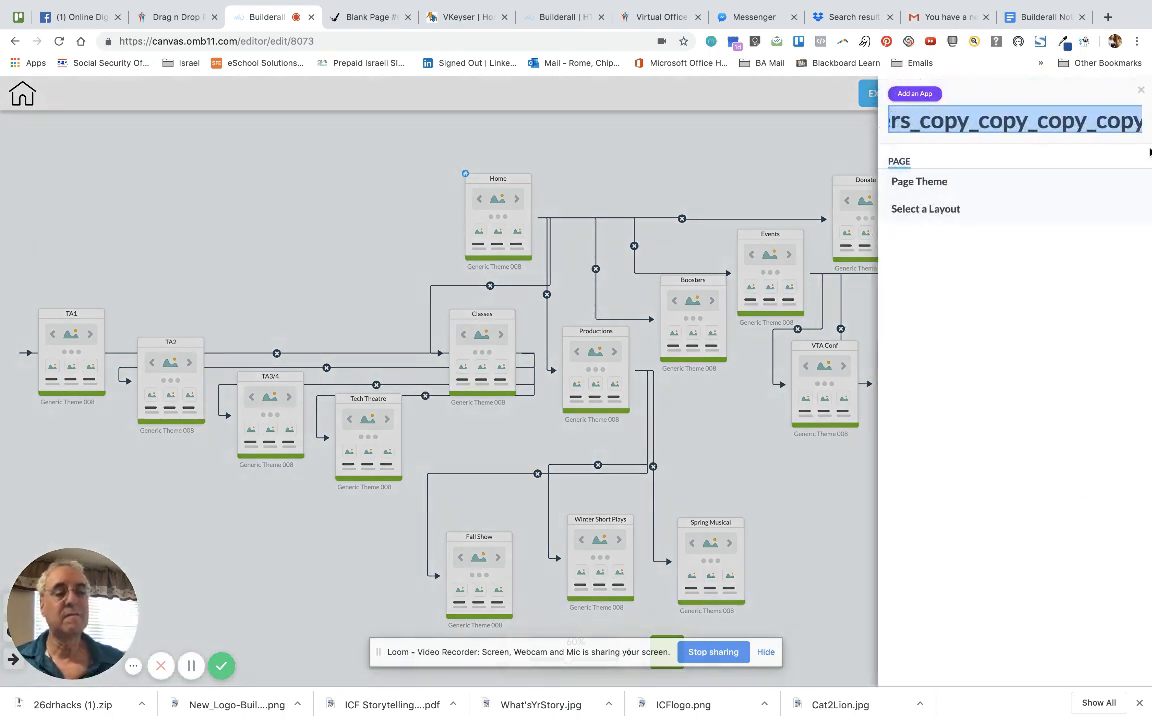
type("Soci")
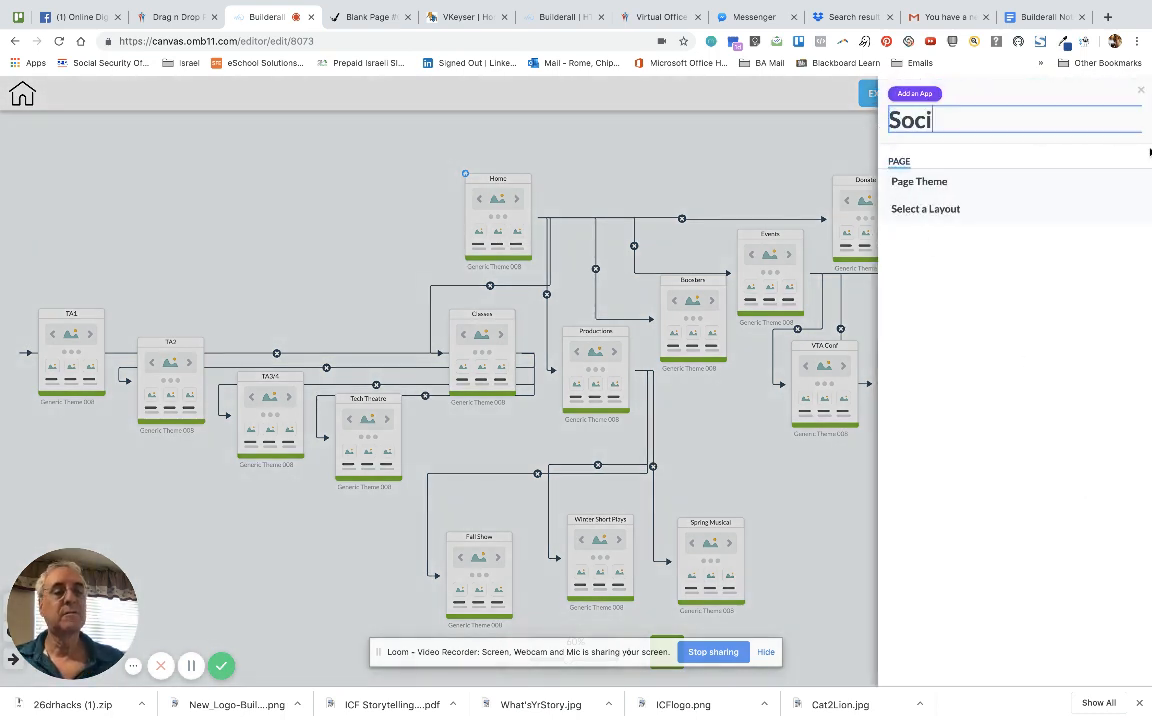
type("al Events")
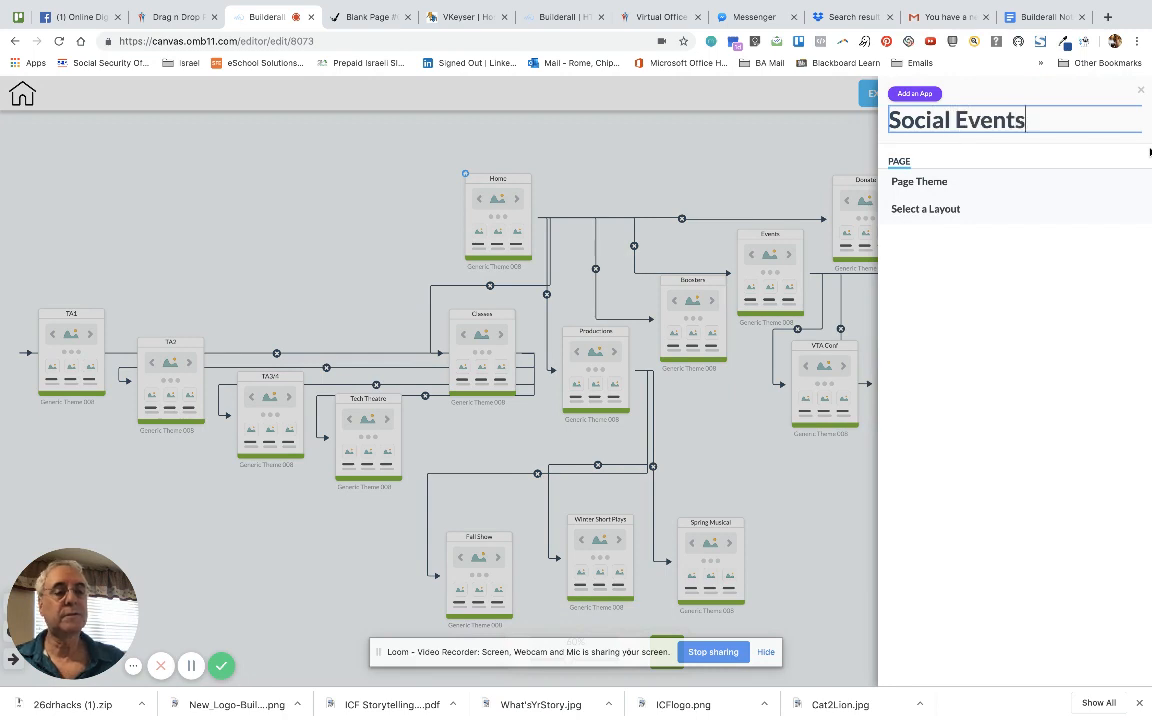
left_click(815, 152)
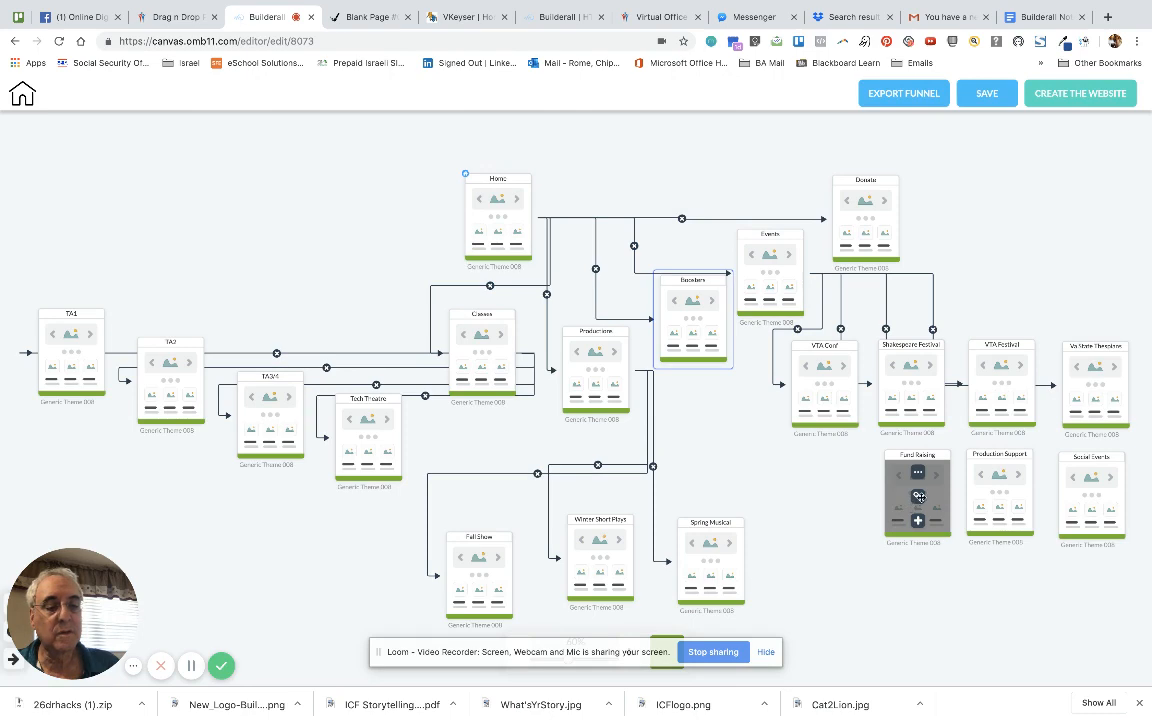
Link the Boosters page to the Fund Raising, Production Support and Social Events pages
left_click(912, 504)
left_click(692, 346)
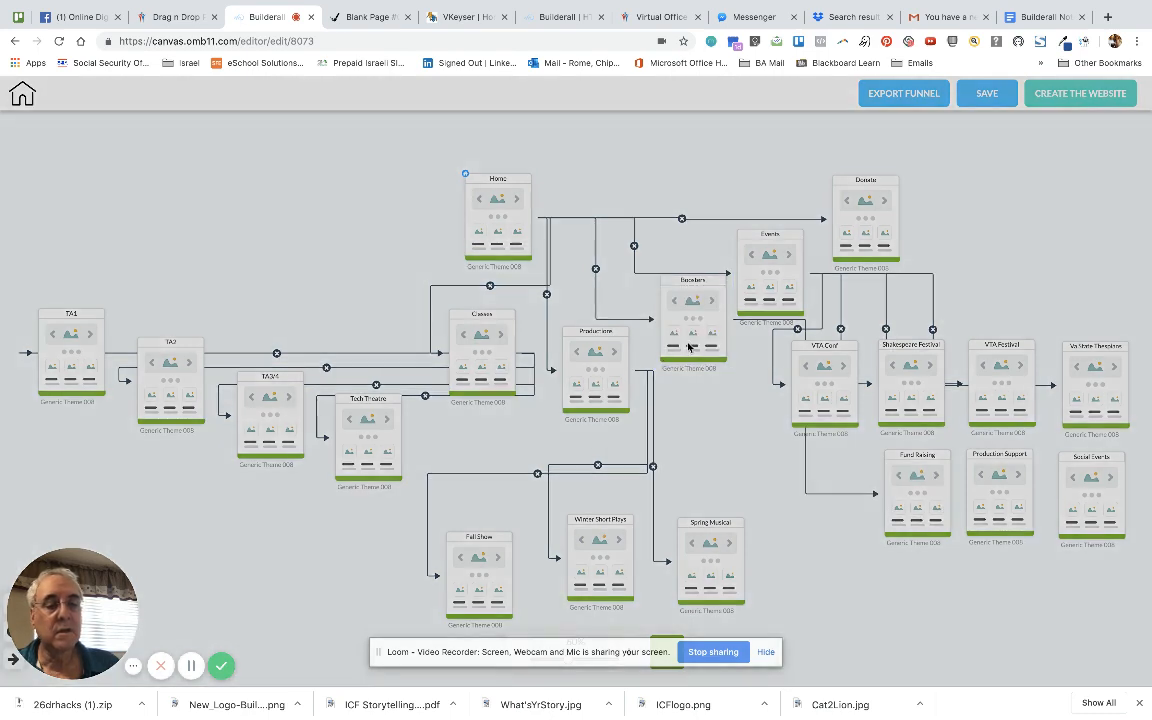
left_click(385, 179)
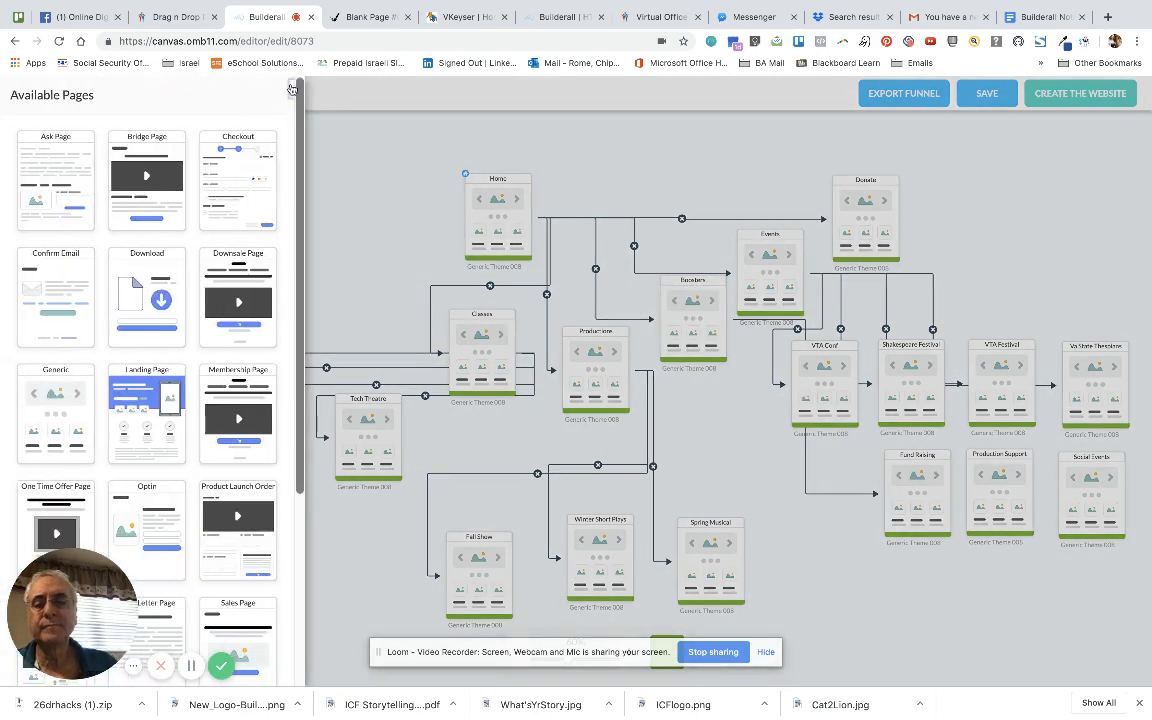
left_click(694, 321)
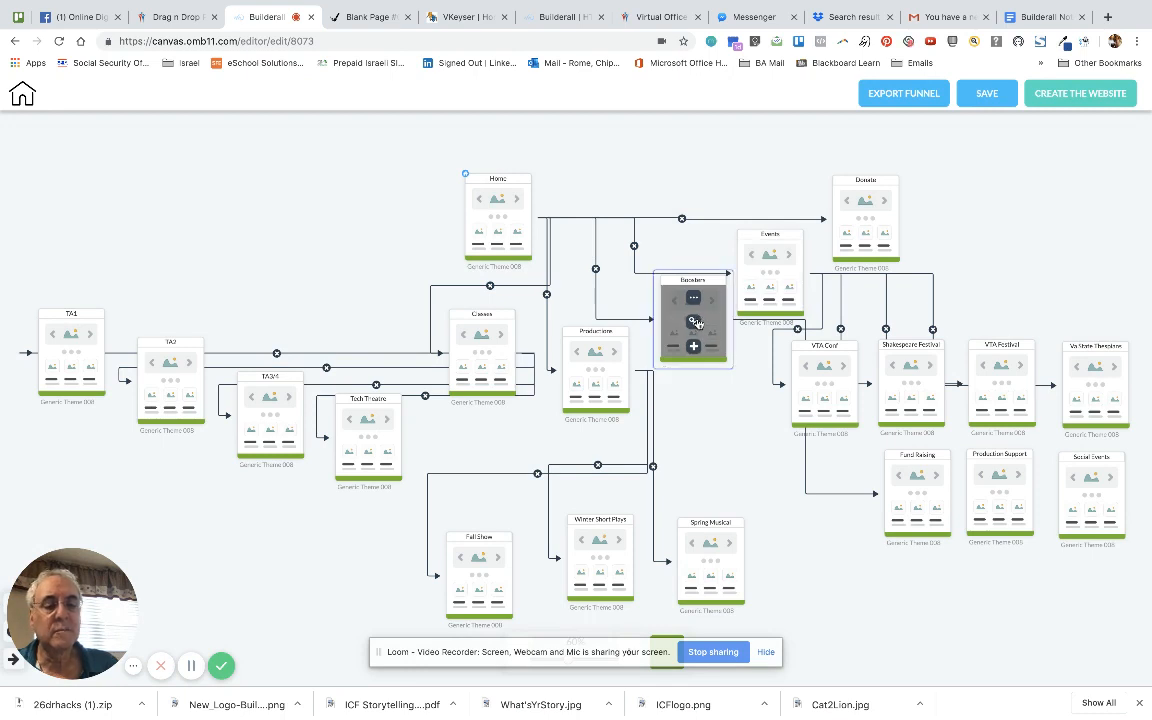
left_click(981, 517)
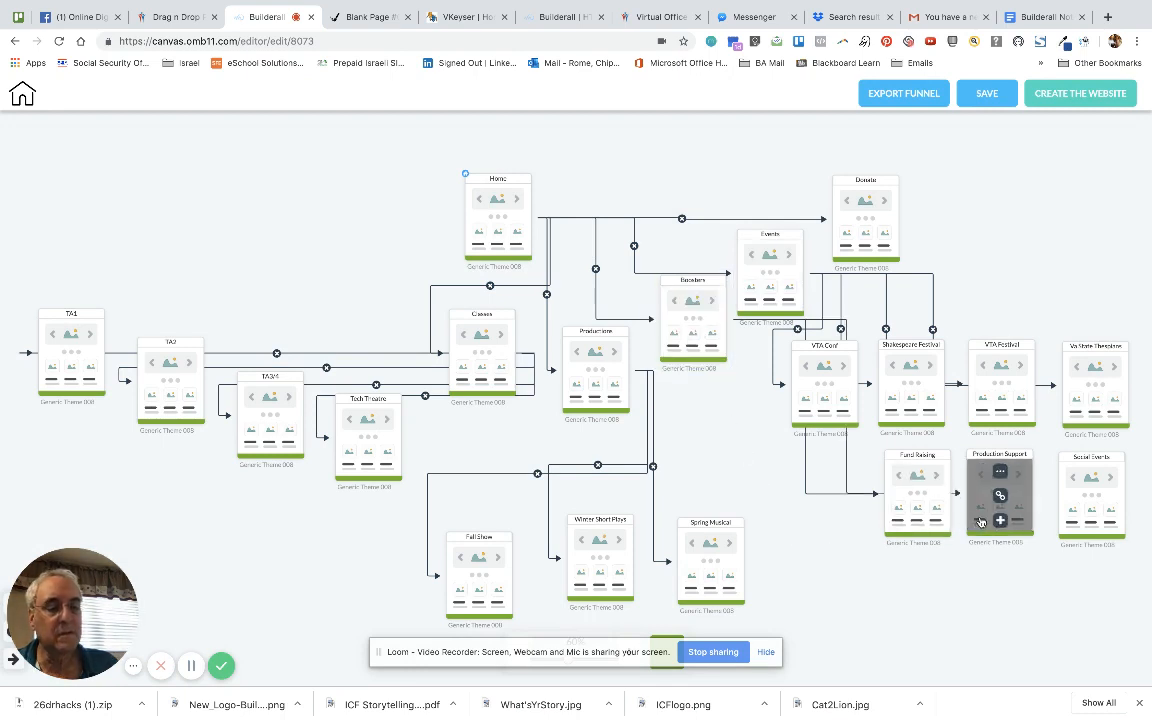
left_click(691, 323)
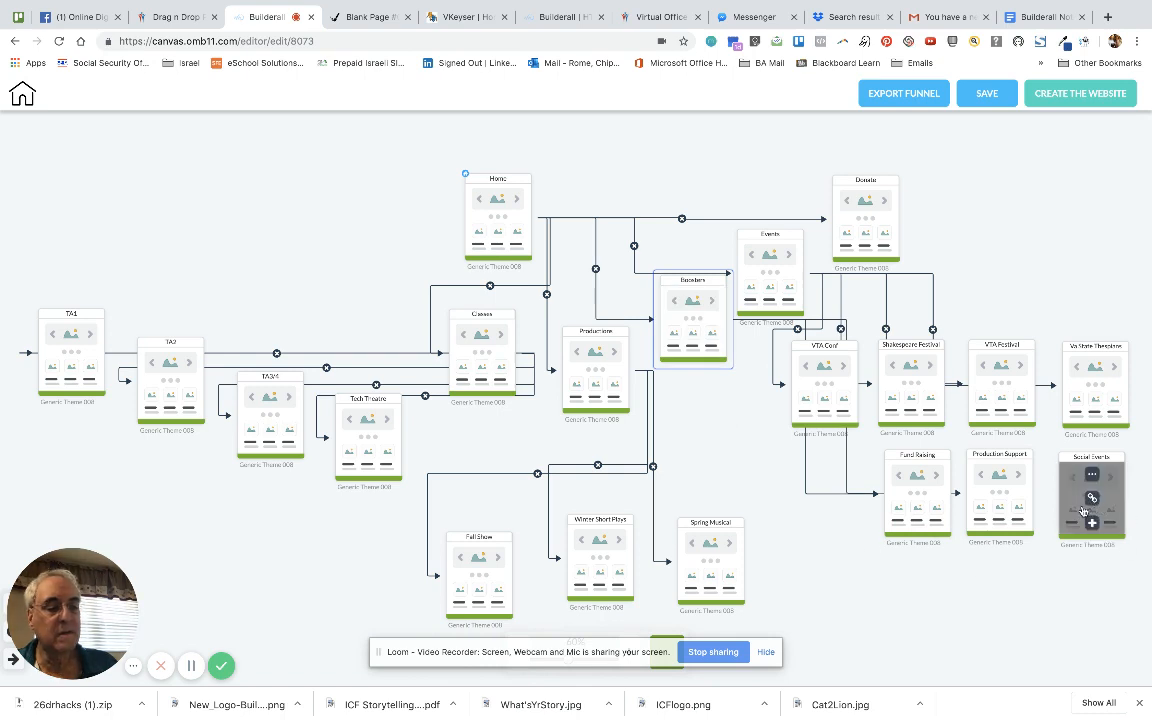
left_click(1091, 498)
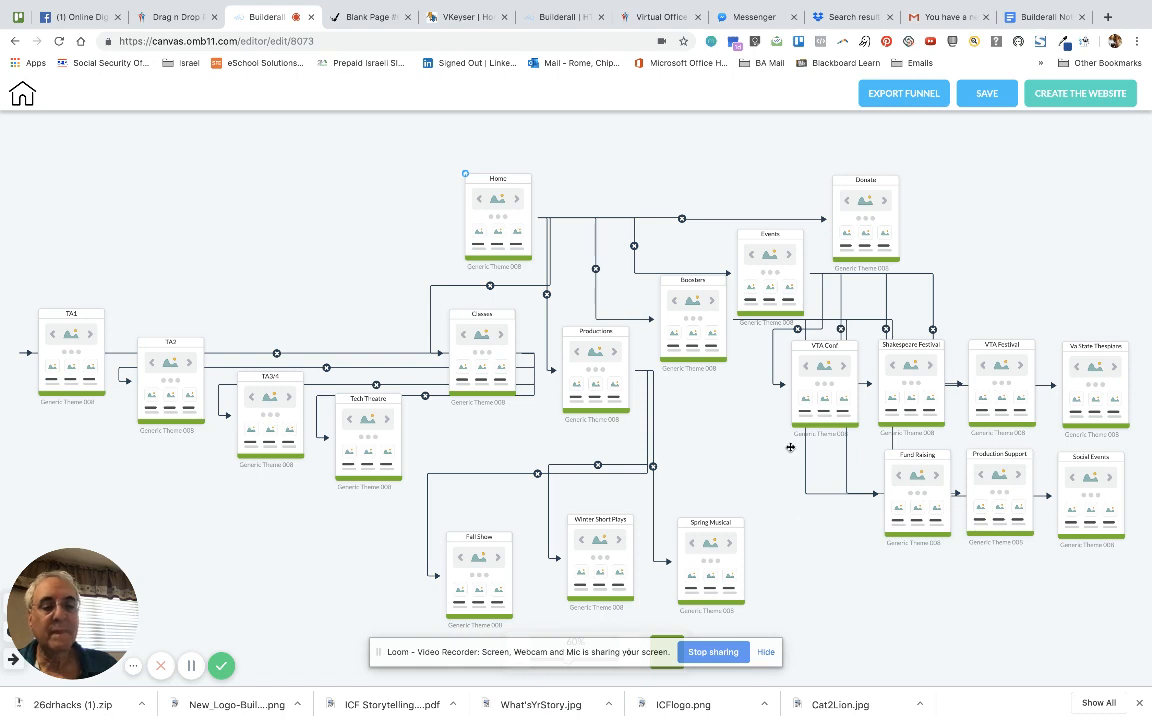
Nudge the Boosters page slightly down and move the Fund Raising page to the lower right of Spring Musical
mouse_move(716, 352)
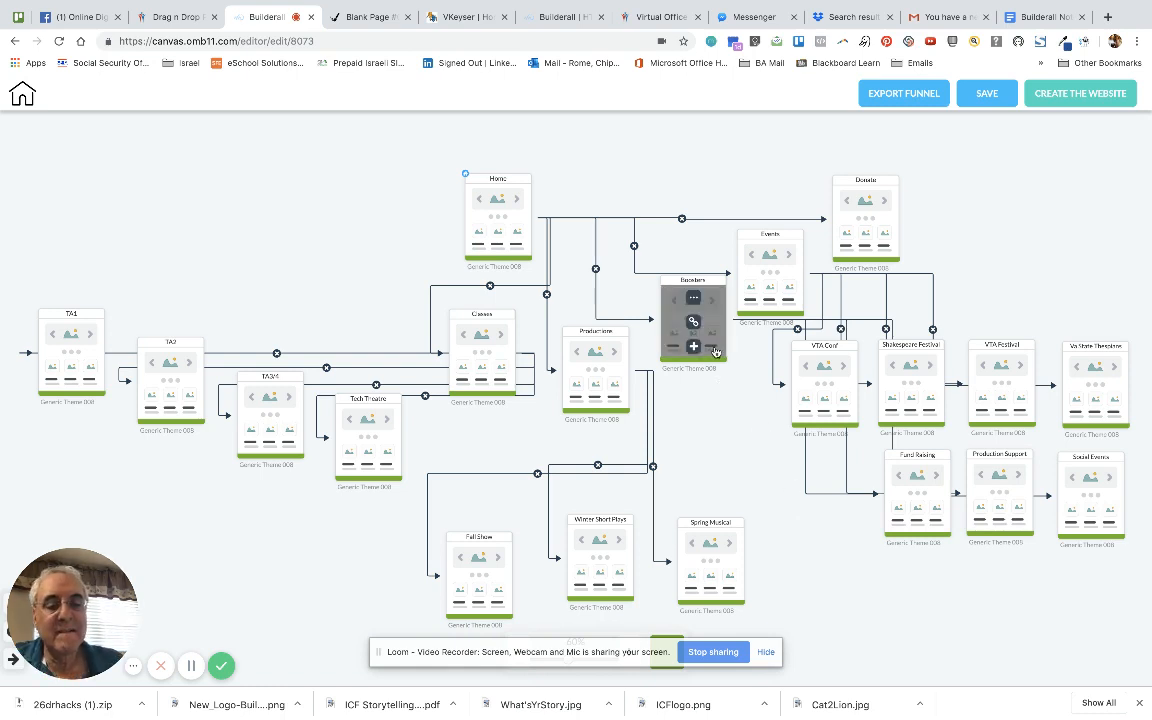
mouse_move(716, 352)
left_mouse_down()
mouse_move(738, 407)
mouse_move(727, 362)
left_mouse_up()
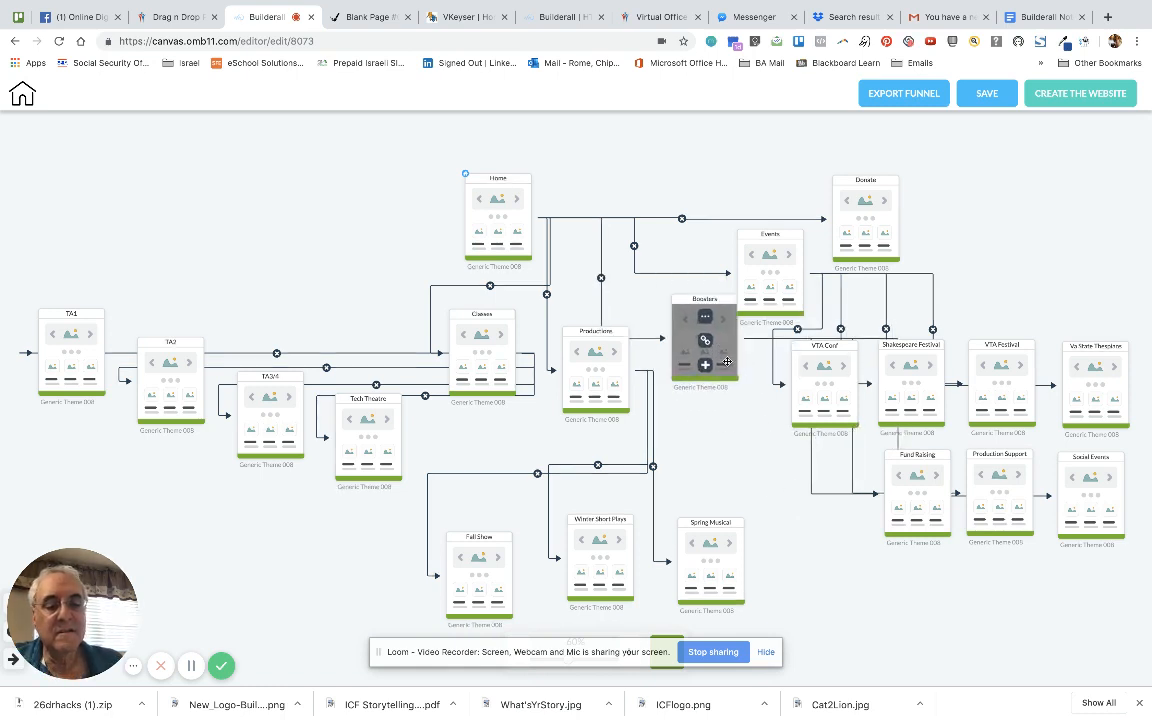
scroll(727, 362, "down", 2)
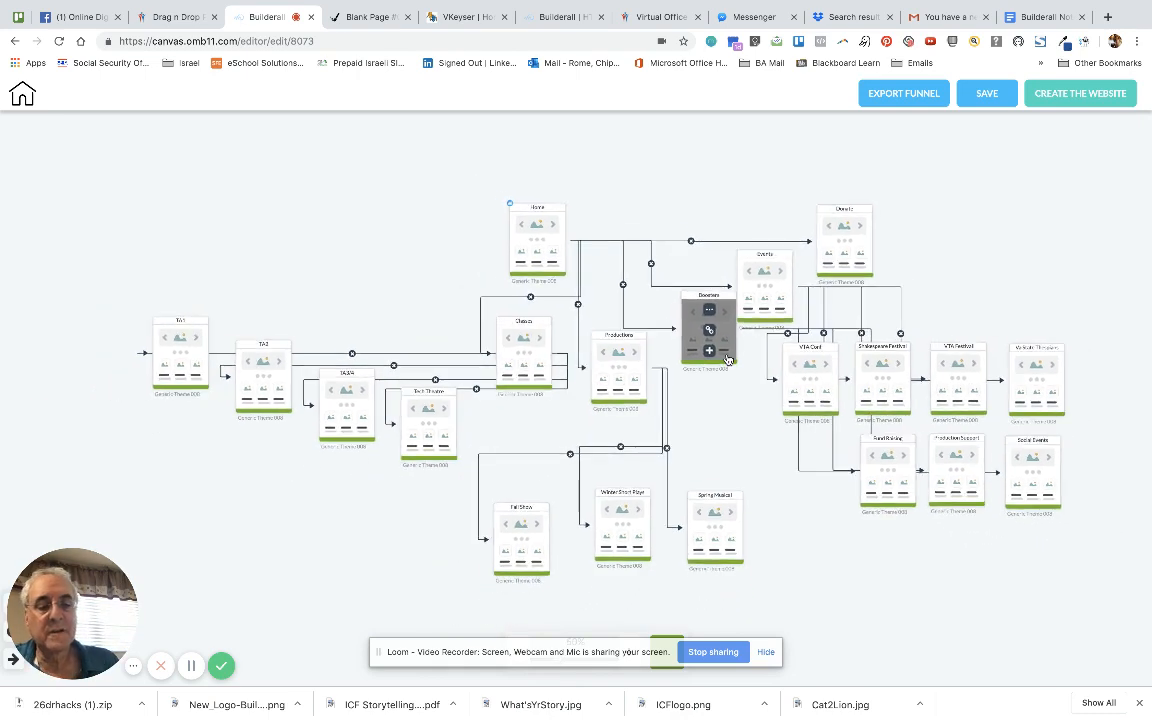
scroll(727, 360, "down", 3)
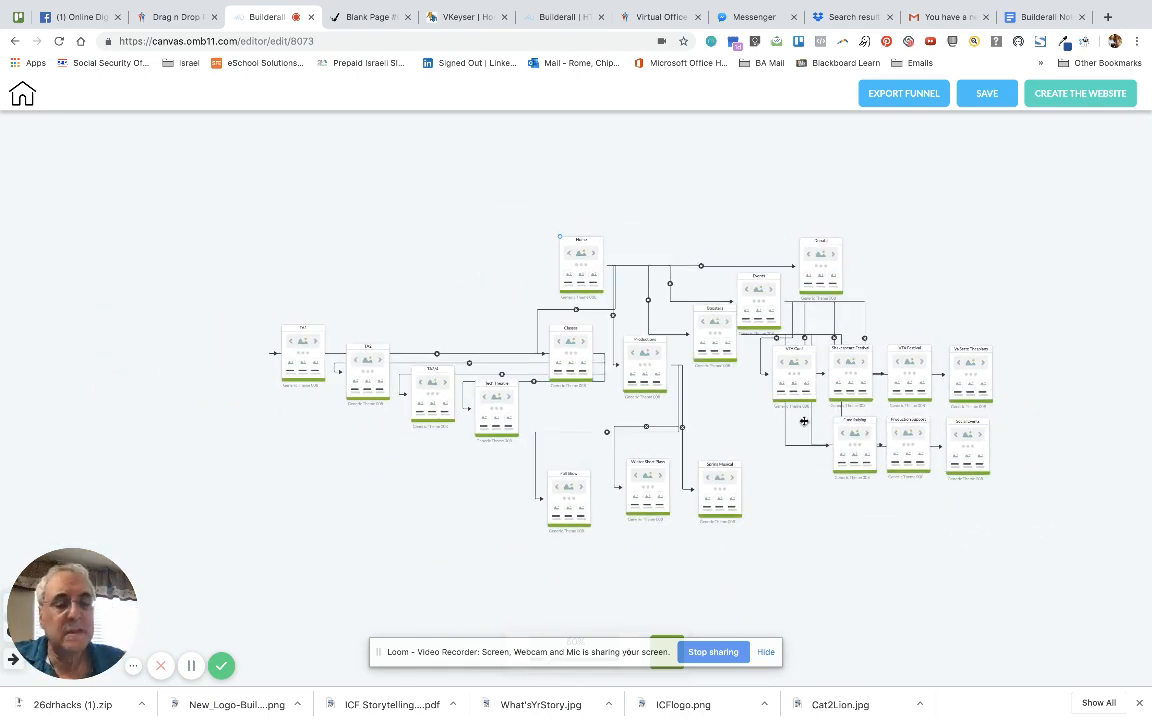
left_click_drag(870, 468, 806, 559)
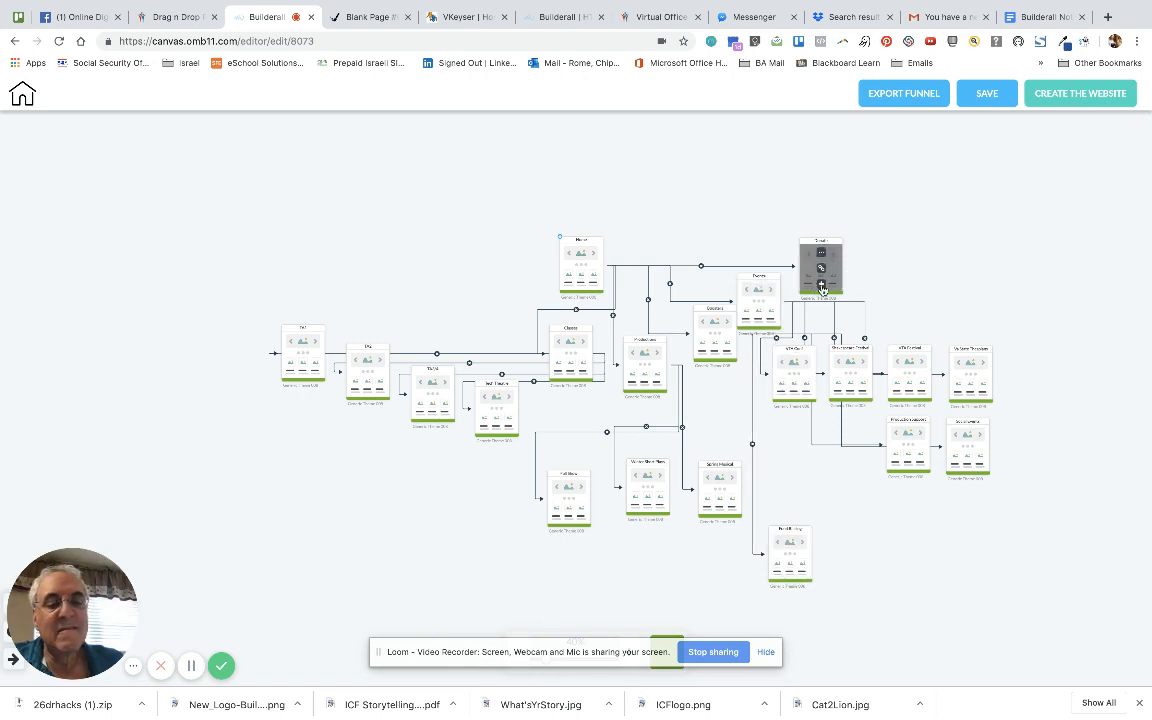
Move the Donate, Home and Events pages higher on the canvas to make room above the other pages
left_click_drag(822, 287, 817, 222)
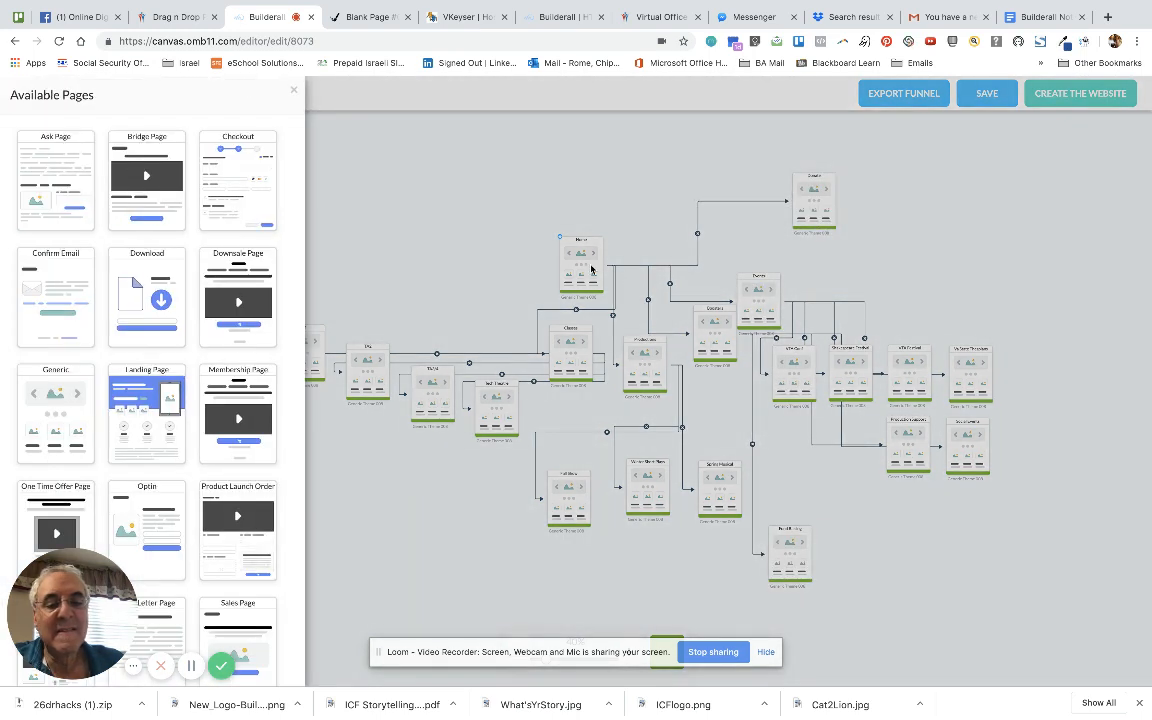
left_click(582, 203)
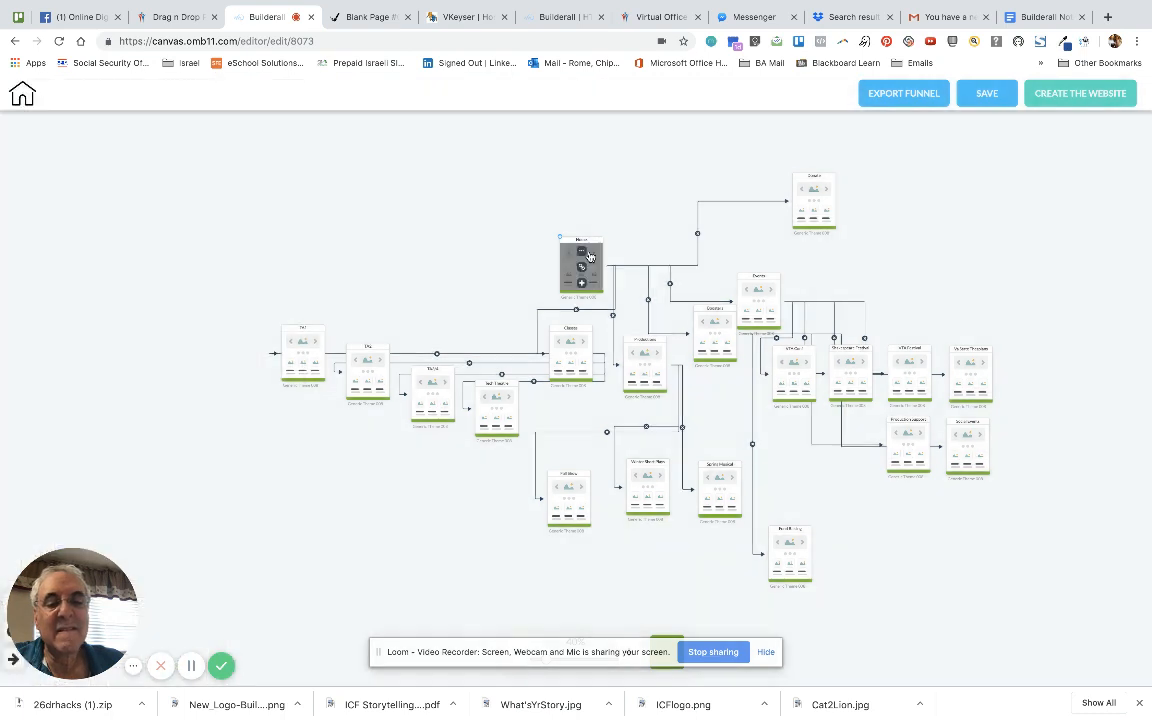
left_click_drag(586, 247, 586, 187)
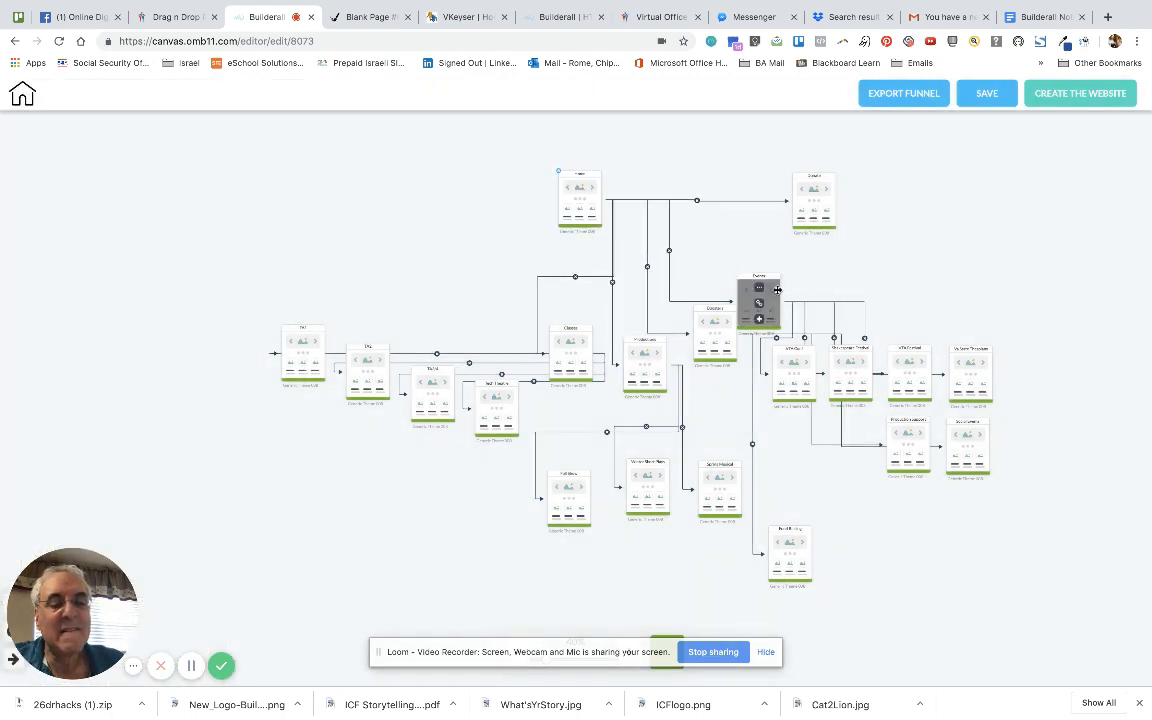
left_click_drag(778, 284, 778, 245)
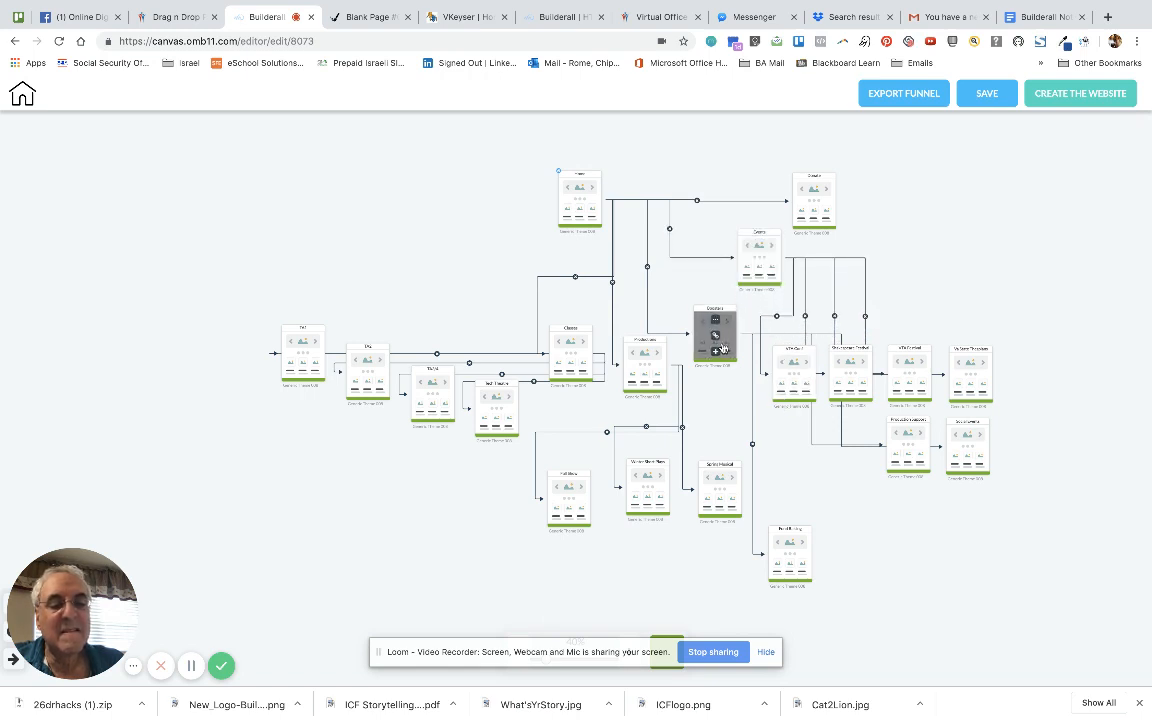
Move Boosters down below VTA Conf and line up Production Support and Social Events to the right of Fund Raising
left_click_drag(723, 346, 775, 428)
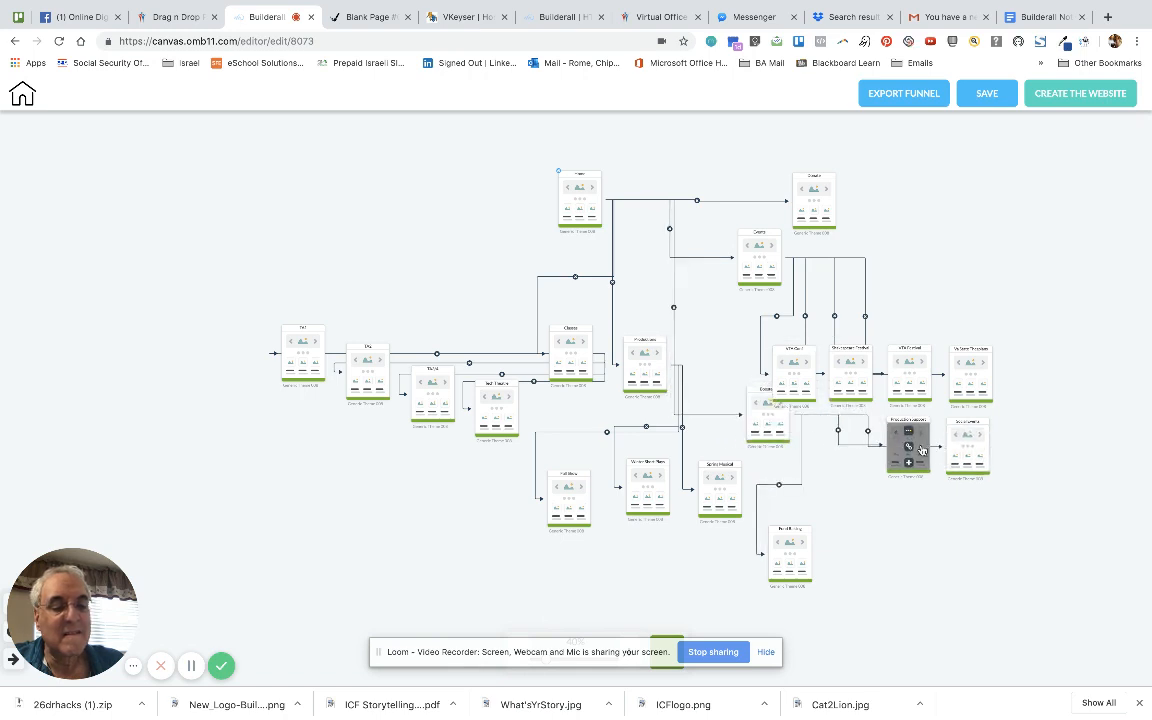
left_click_drag(908, 463, 866, 578)
left_click_drag(970, 473, 952, 569)
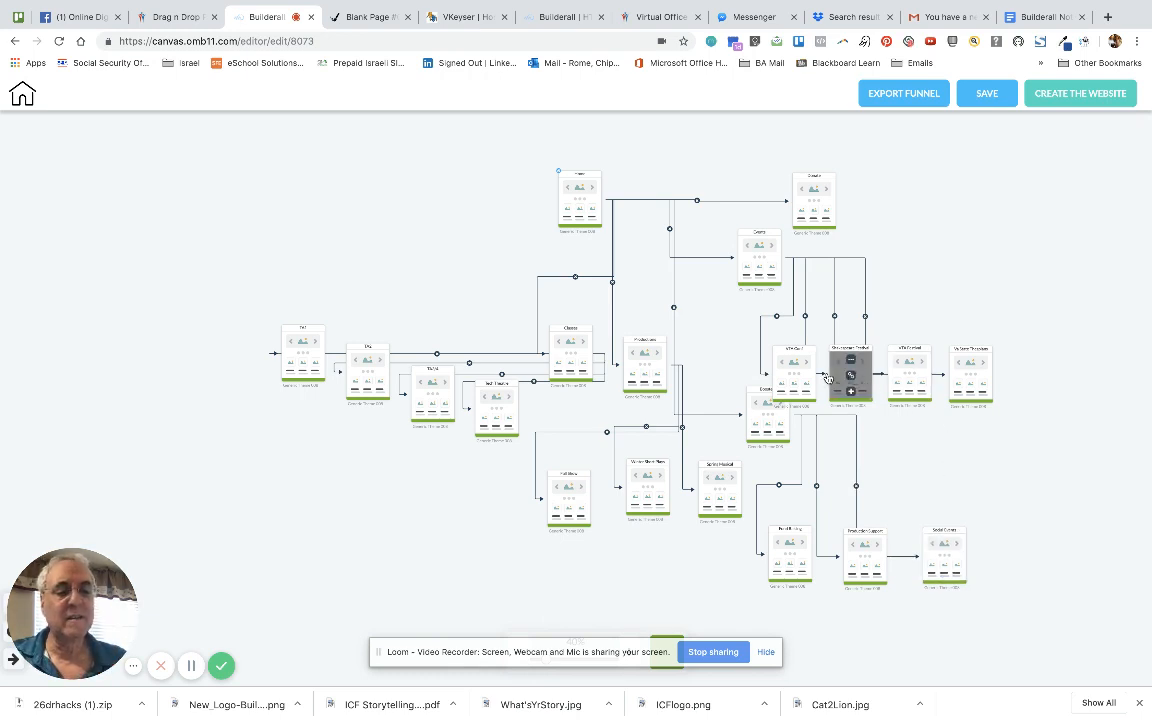
Spread VTA Conf, Shakespeare Festival, VTA Festival and Va State Thespians into a wider, slightly higher row beneath Events
left_click_drag(807, 363, 888, 335)
left_click(888, 335)
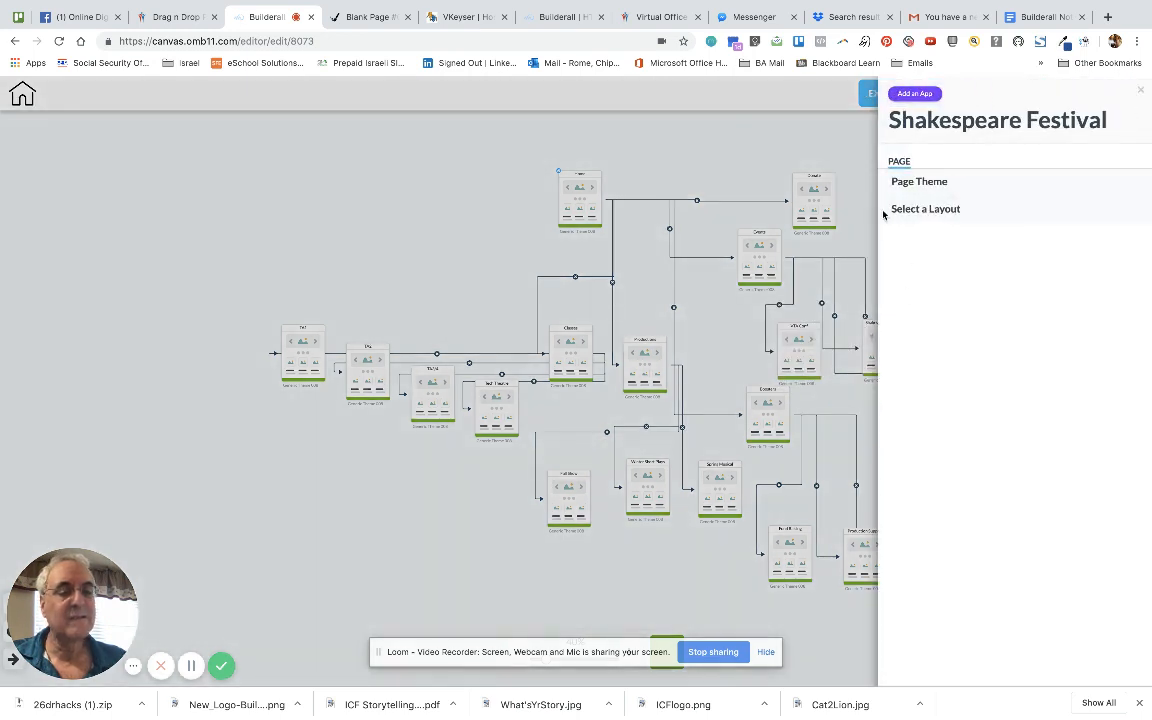
left_click(854, 155)
left_click_drag(903, 378, 1076, 337)
left_click_drag(970, 323, 988, 349)
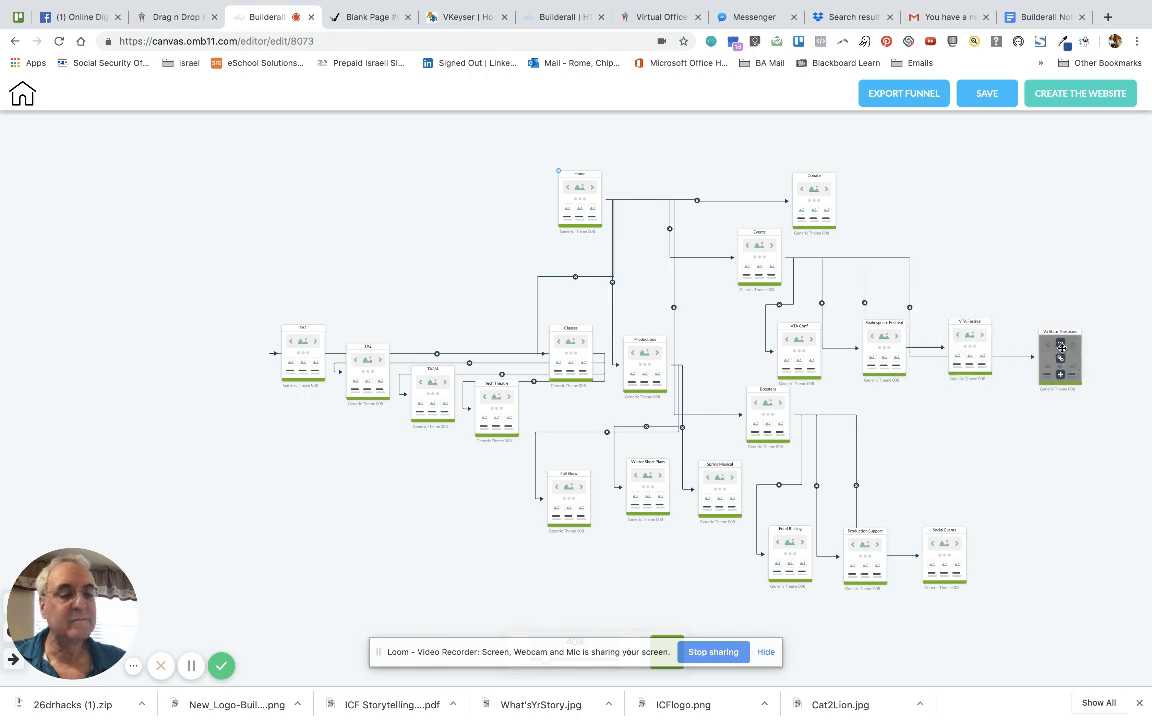
left_click_drag(1059, 345, 1044, 335)
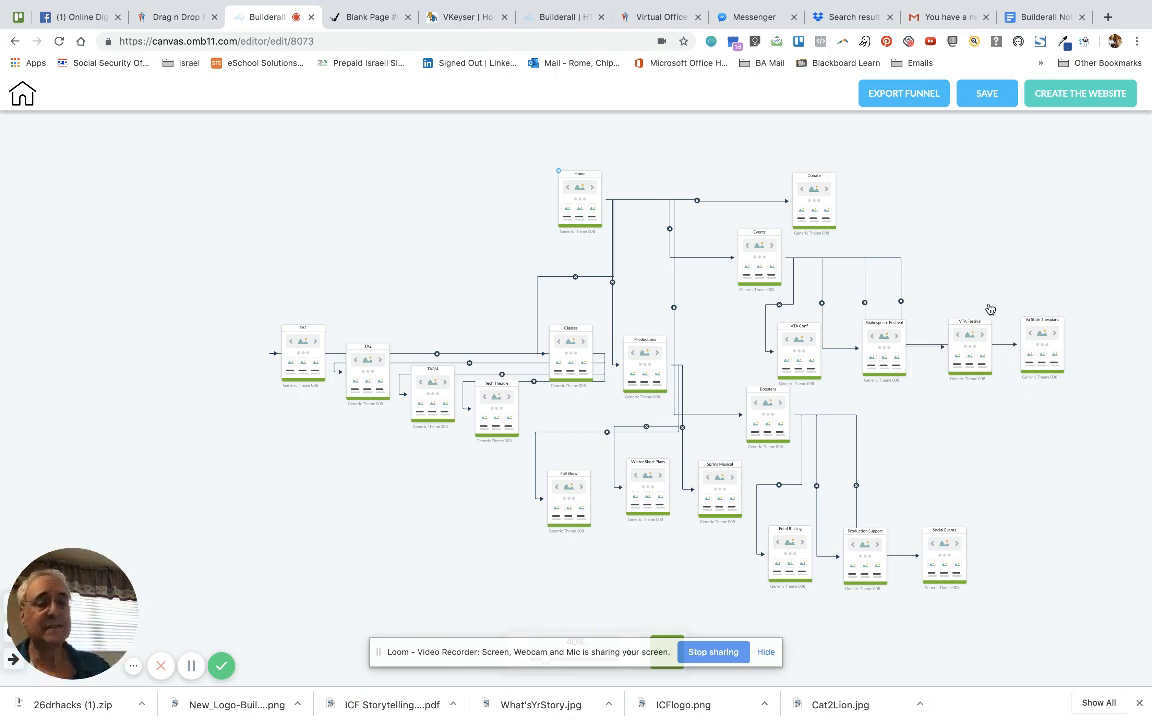
Save the funnel and dismiss the dialogs
left_click(985, 95)
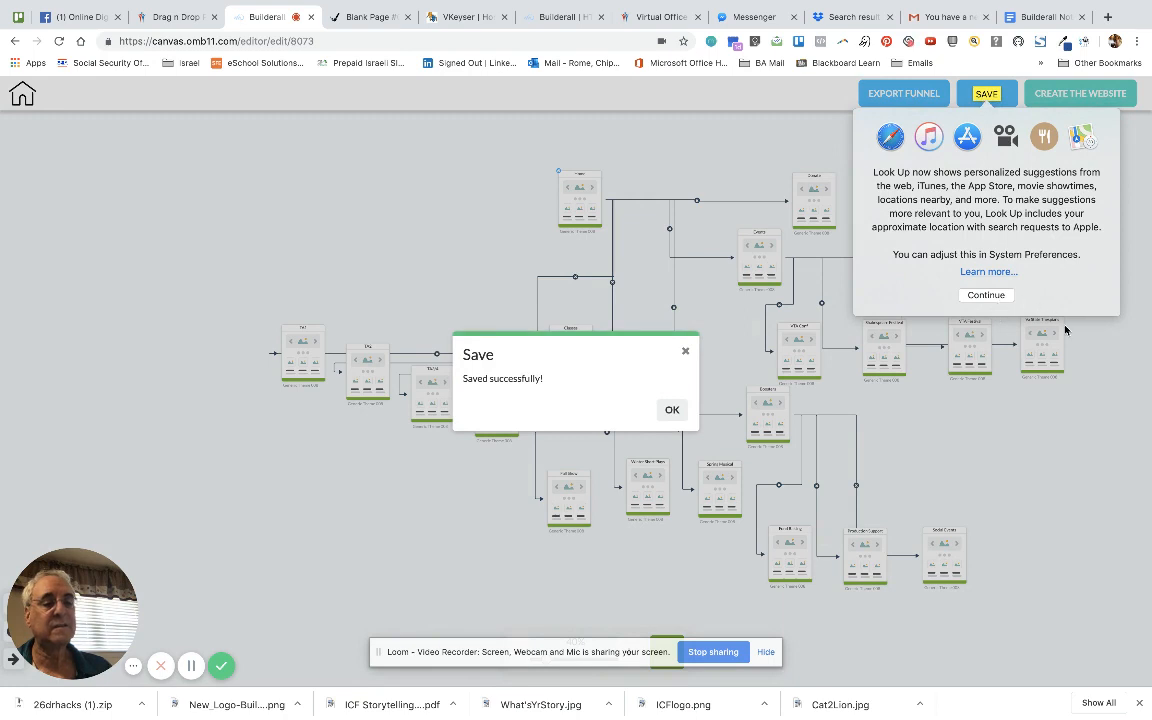
left_click(985, 295)
left_click(985, 95)
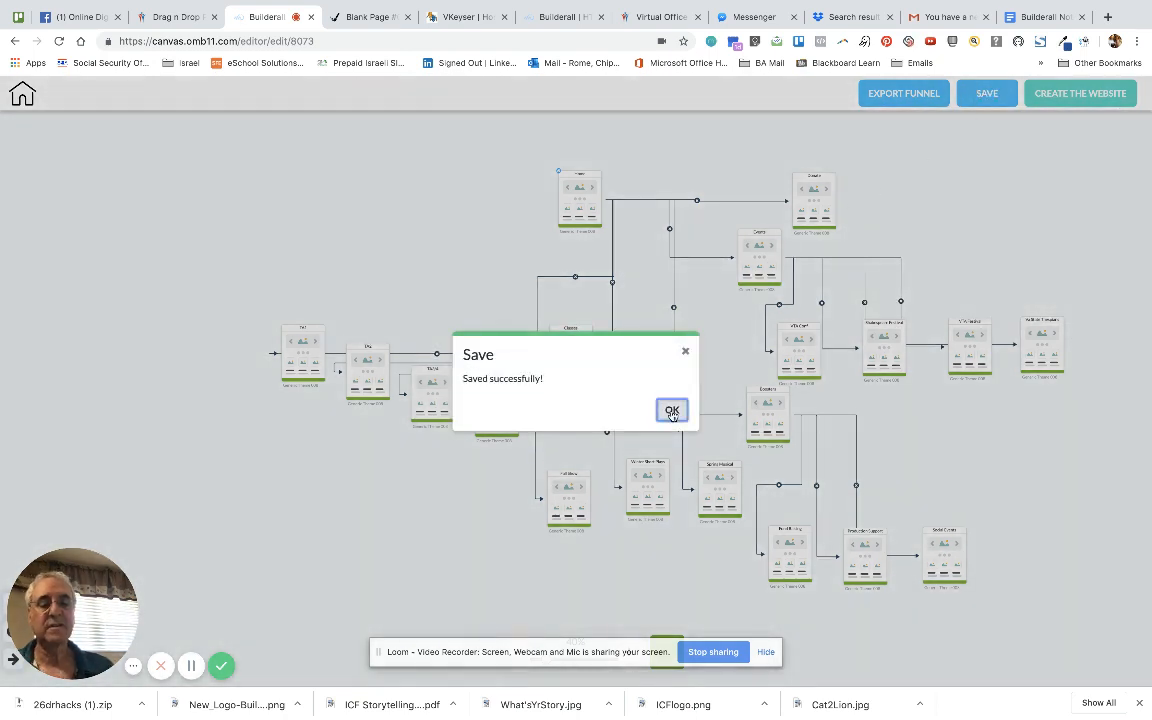
left_click(672, 410)
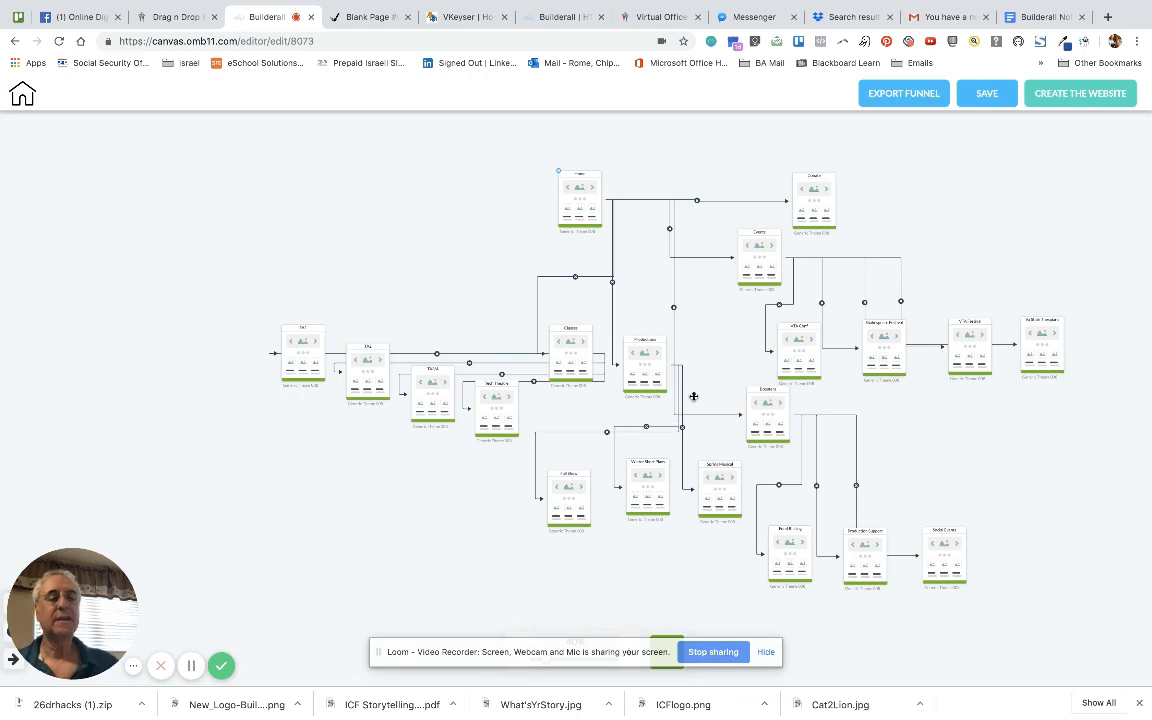
Generate a website named TheatreProgramTemplate from the funnel and open it in the website editor
left_click(1087, 98)
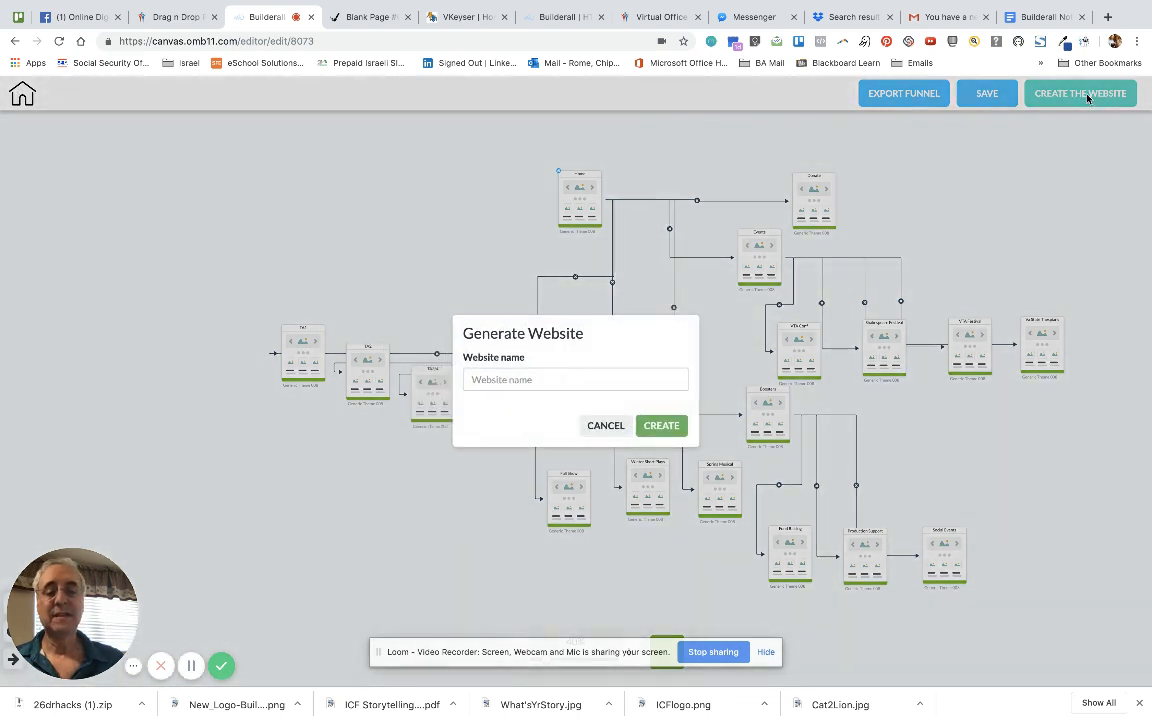
left_click(492, 376)
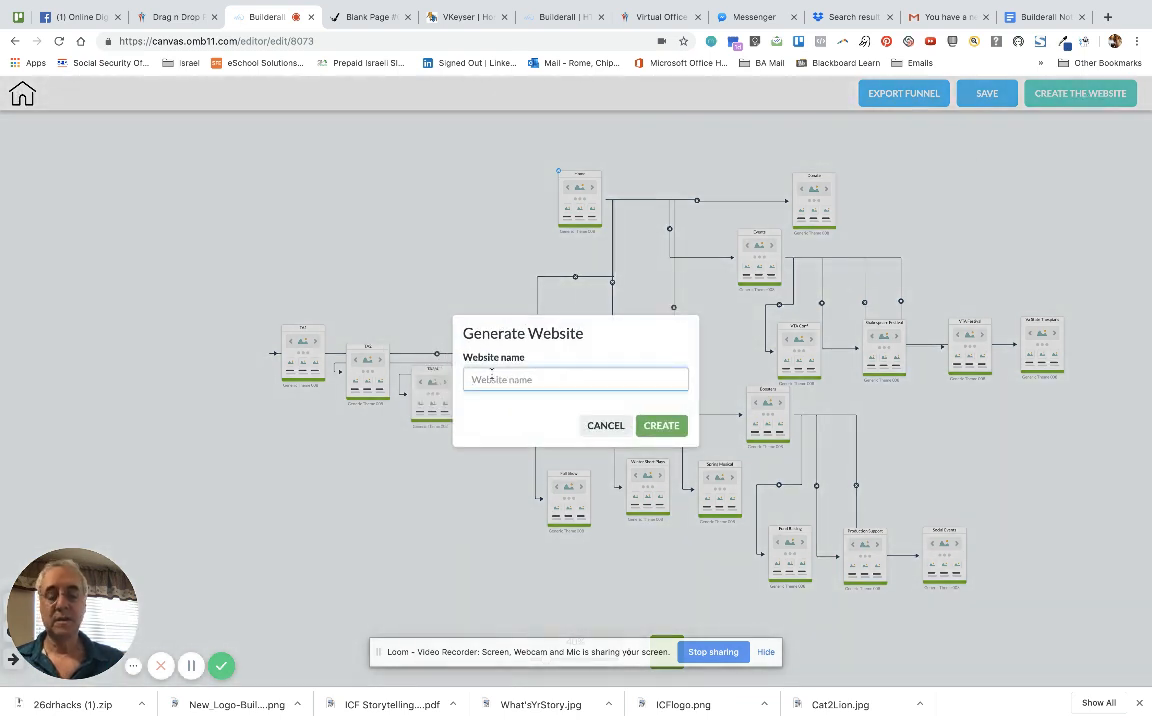
type("TheatreProgramTemplate")
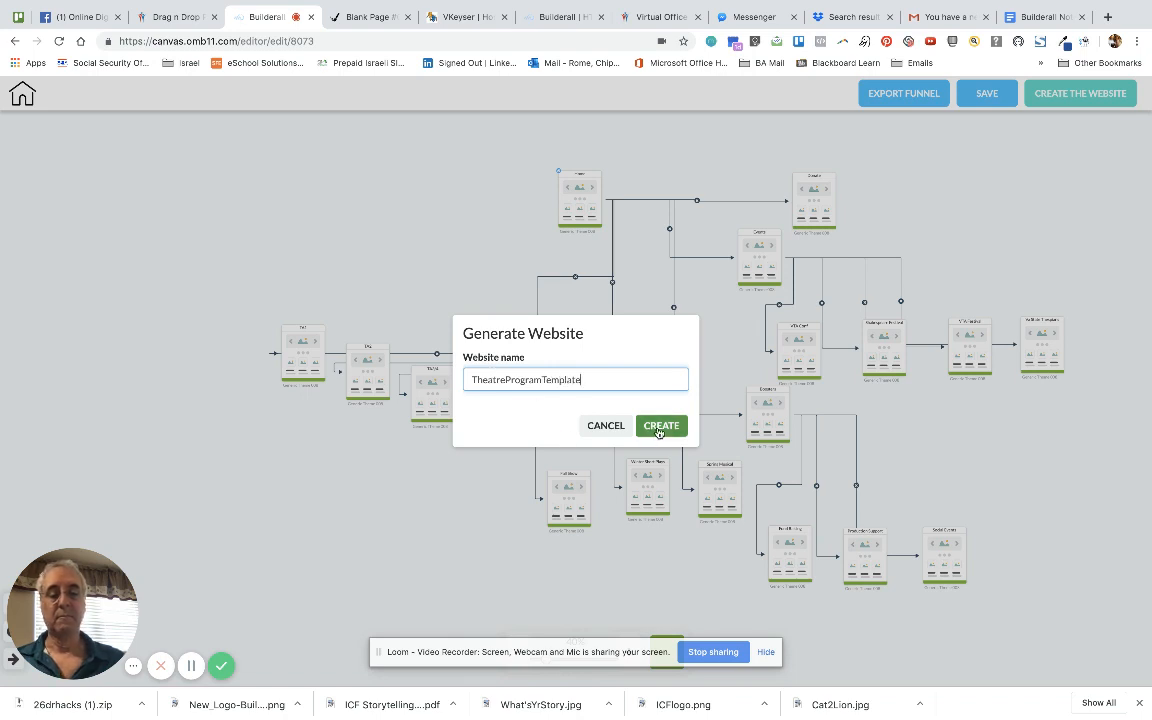
left_click(660, 427)
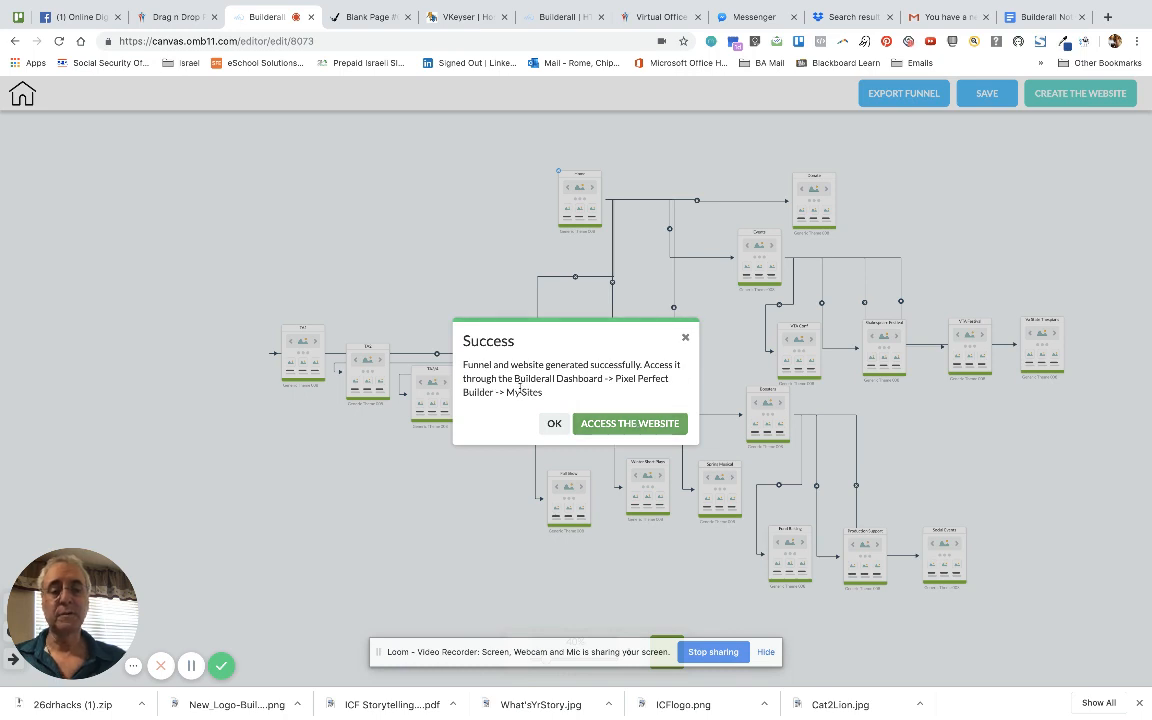
left_click(620, 424)
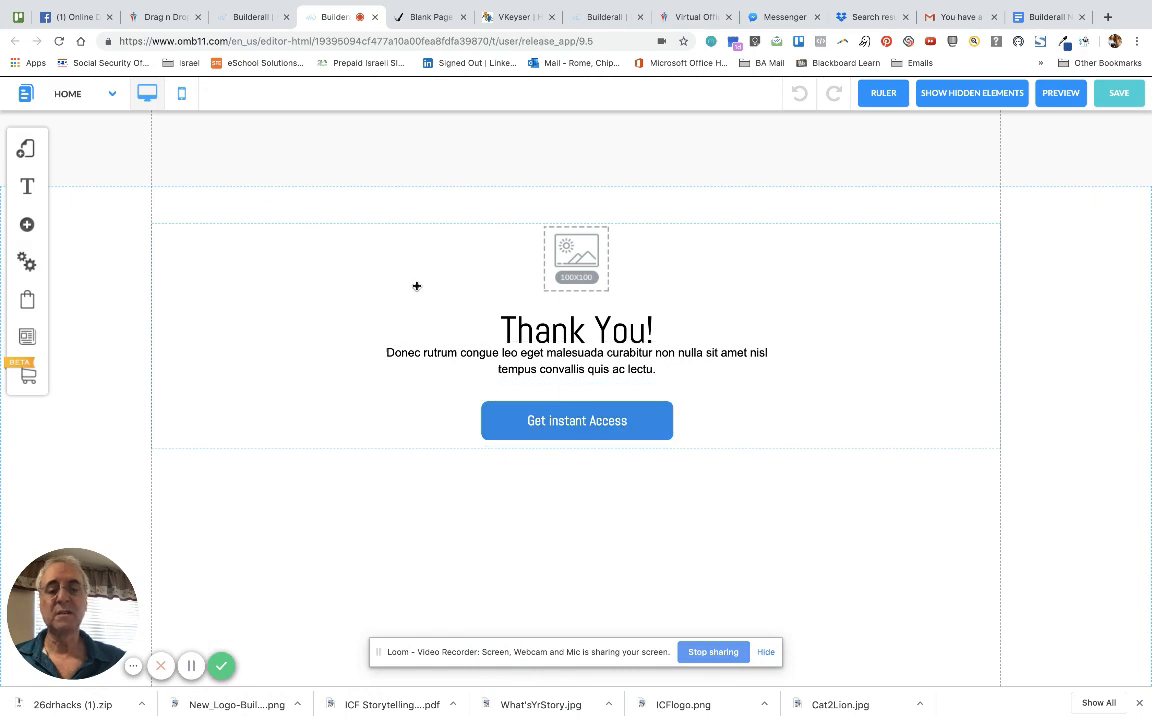
Open the Default Layout's page list and check it for all the pages generated from the funnel
left_click(30, 150)
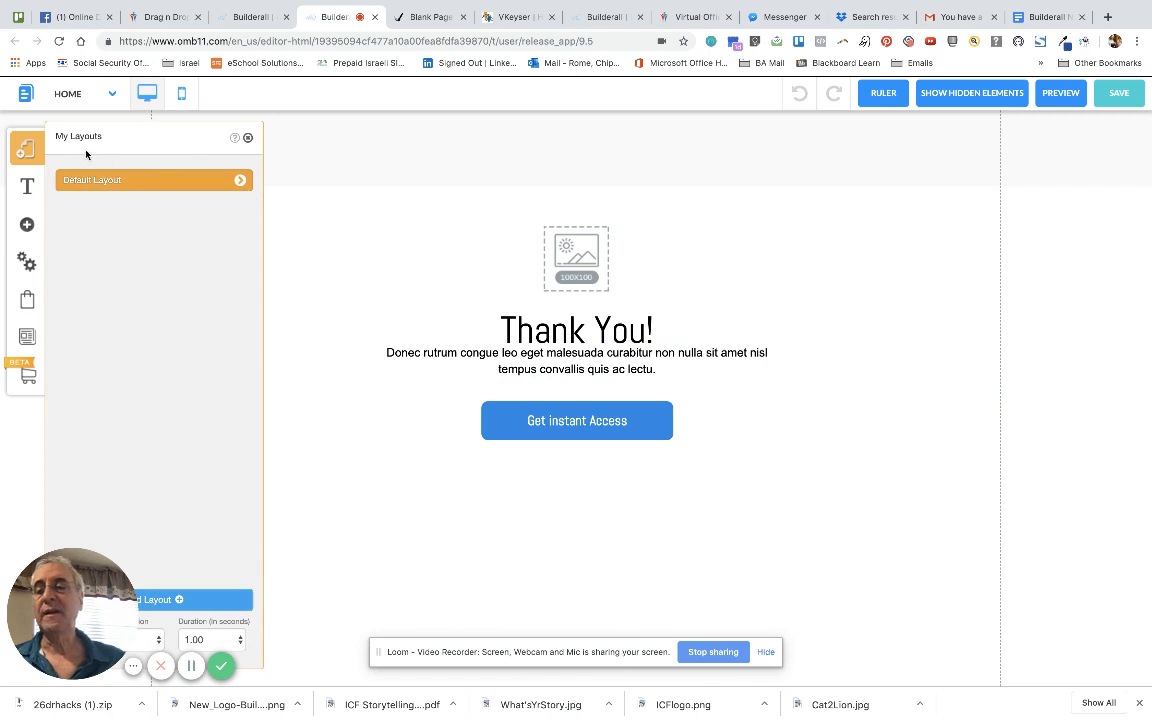
left_click(30, 151)
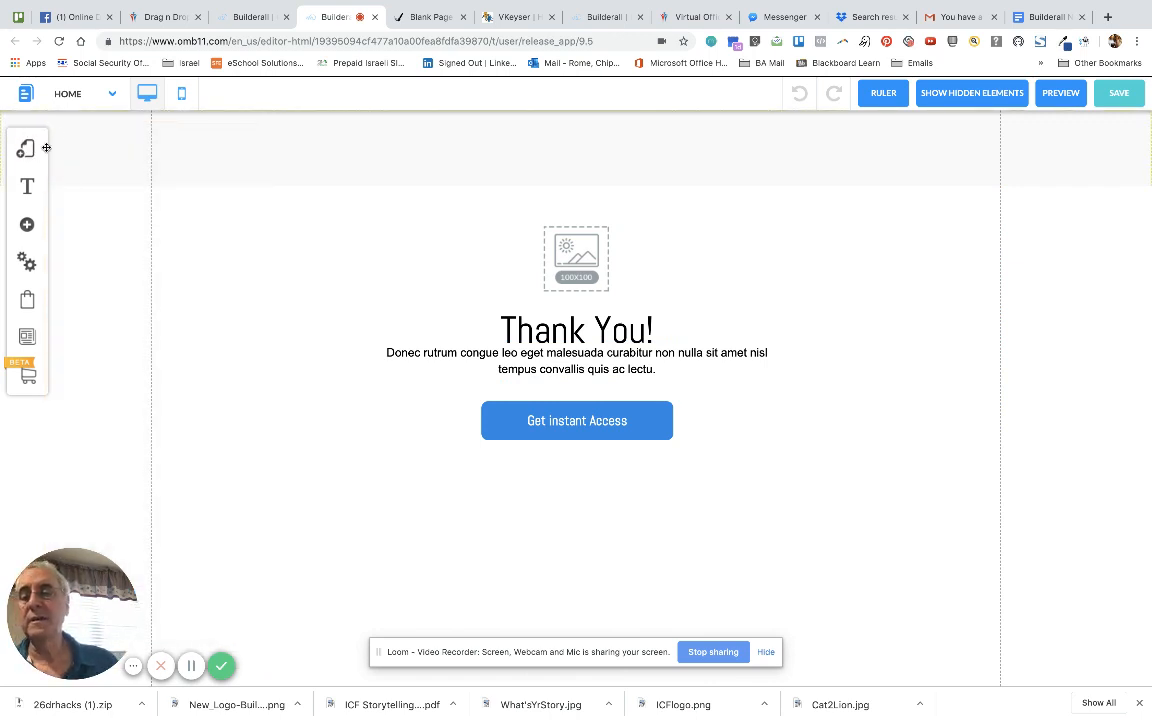
left_click(27, 153)
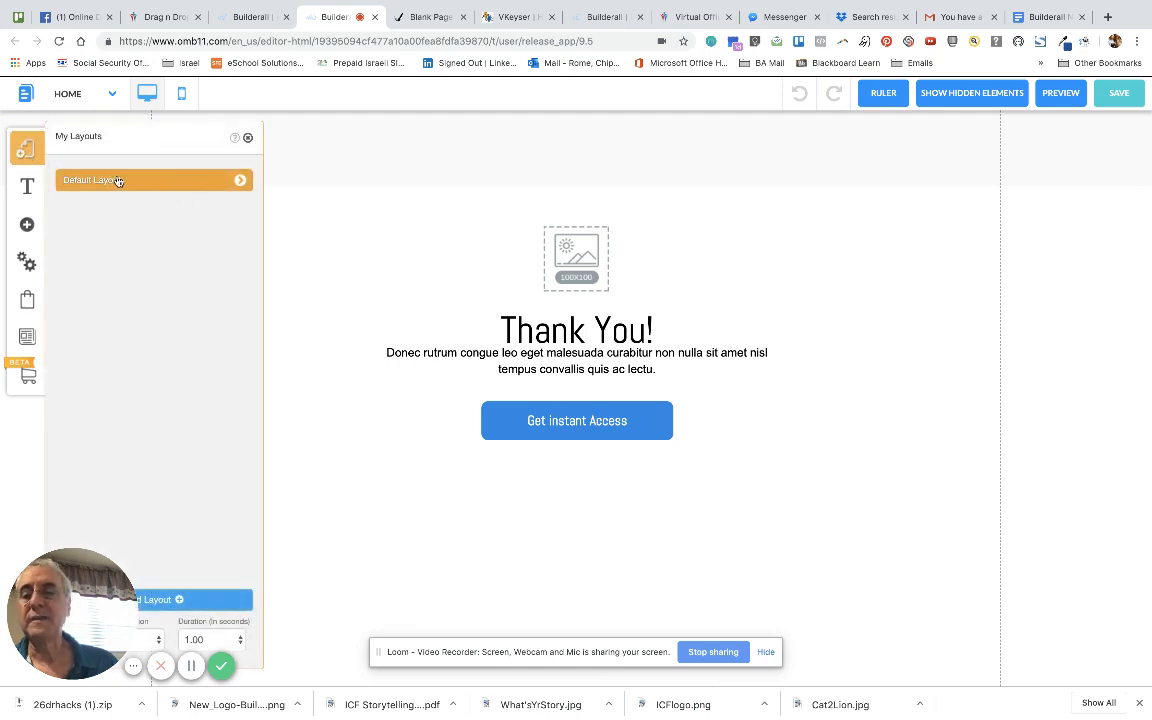
left_click(242, 182)
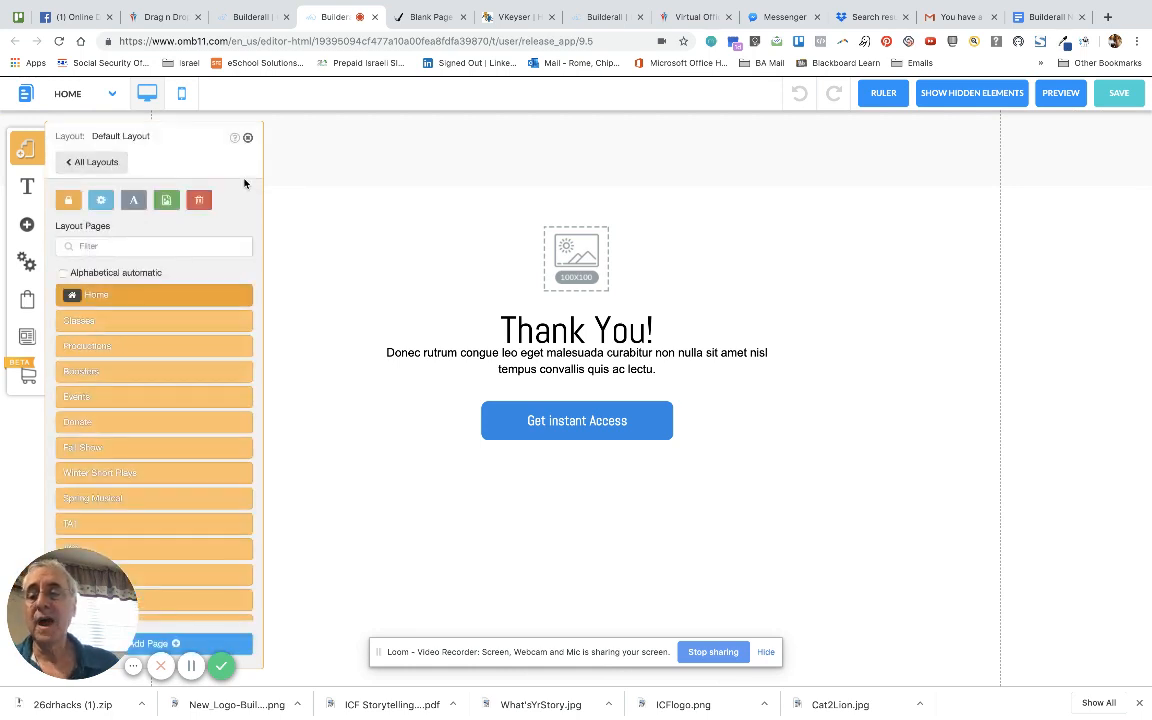
scroll(224, 407, "down", 5)
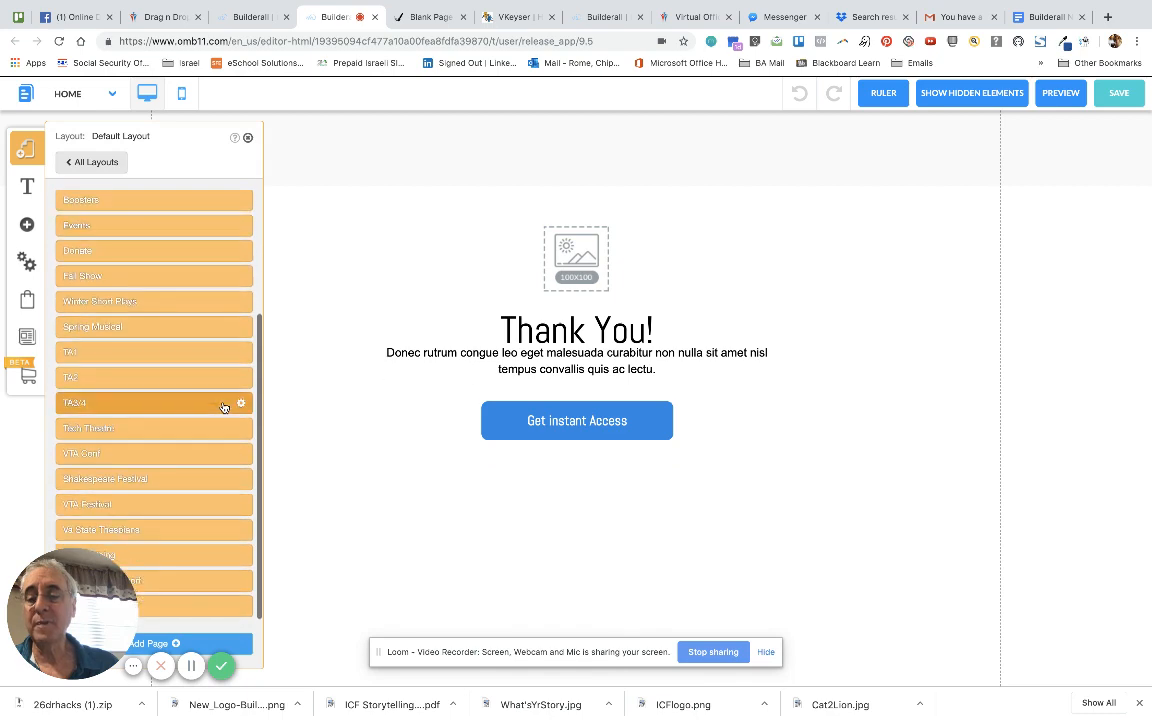
scroll(224, 407, "up", 5)
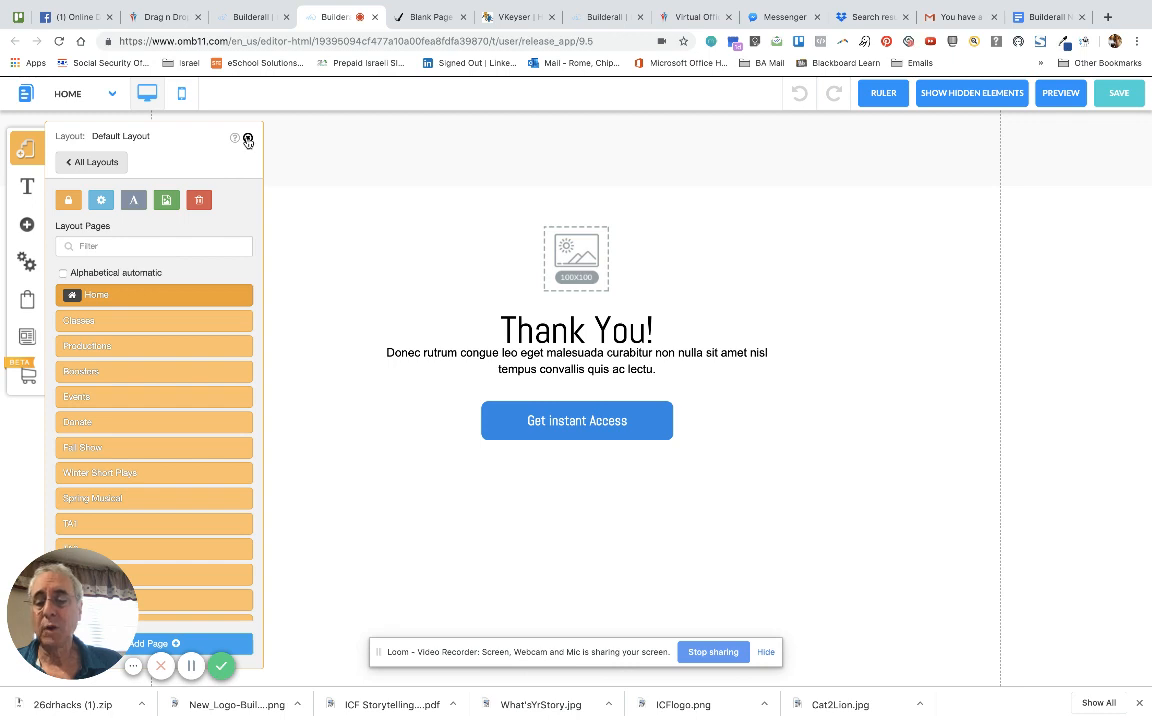
left_click(193, 666)
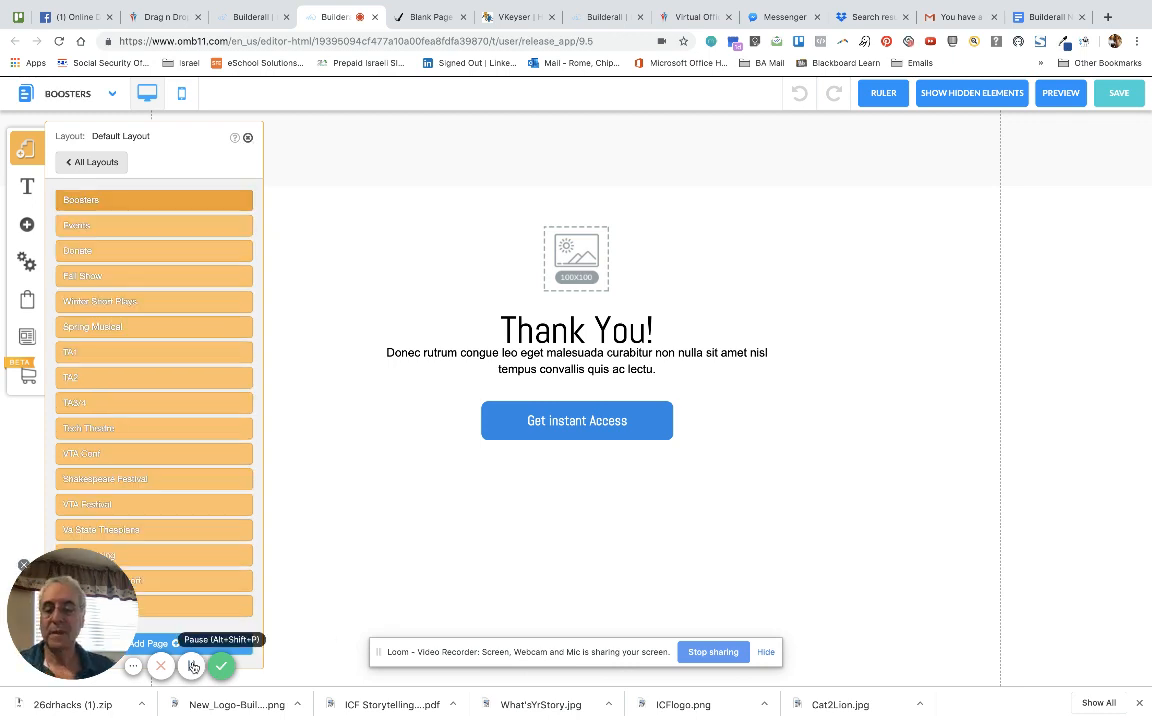